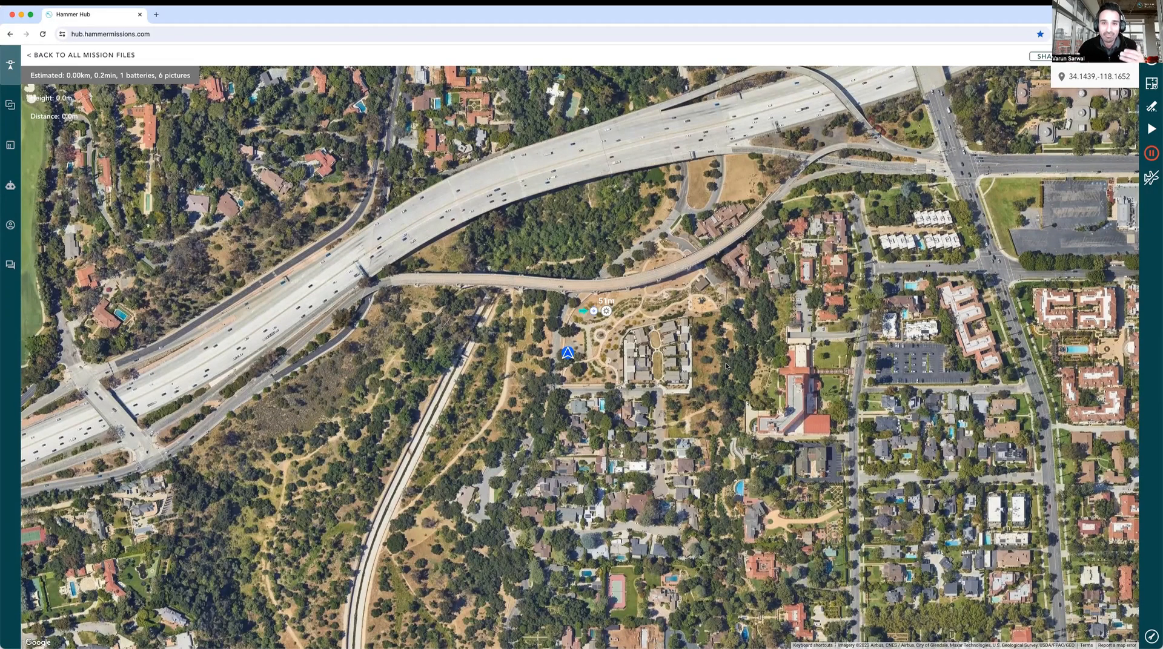
Open the 3D Bridge mission file from the Bridge Demo folder.
{"action": "left_click_drag", "start_coordinate": [727, 367], "coordinate": [700, 363]}
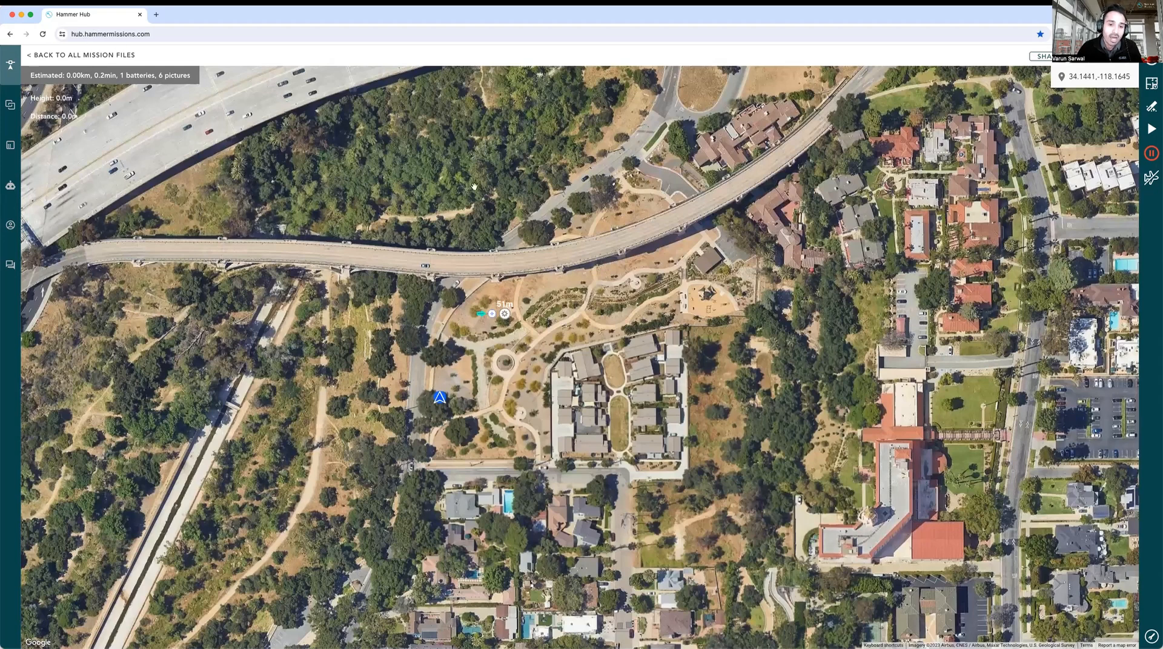
{"action": "left_click_drag", "start_coordinate": [446, 189], "coordinate": [450, 193]}
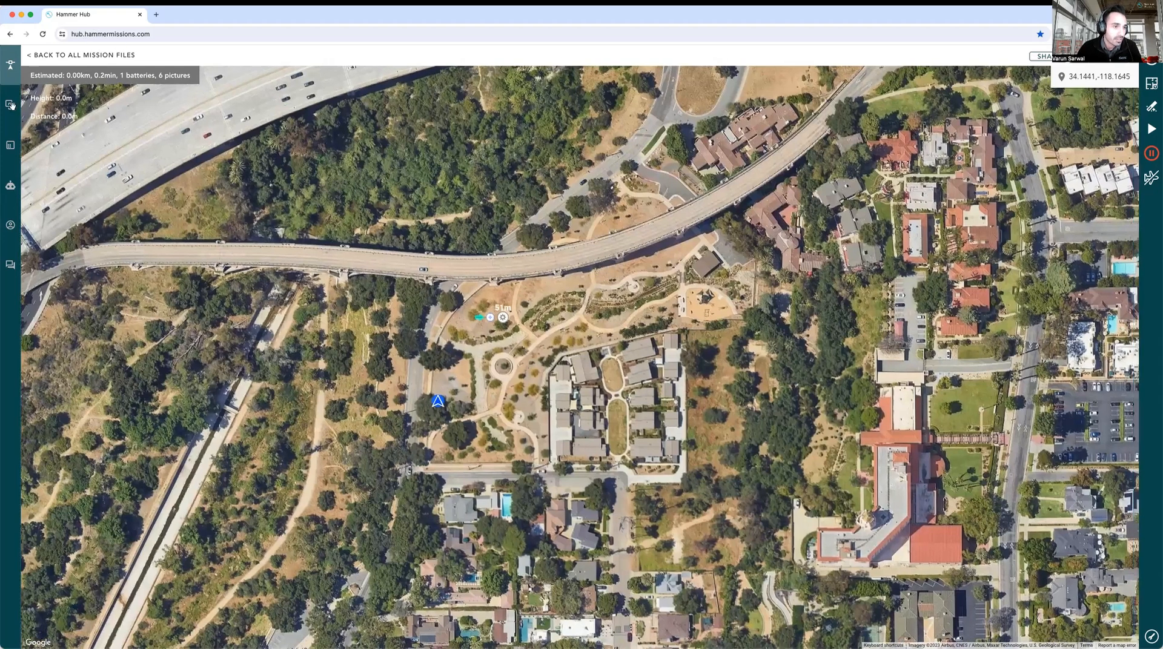
{"action": "mouse_move", "coordinate": [8, 103]}
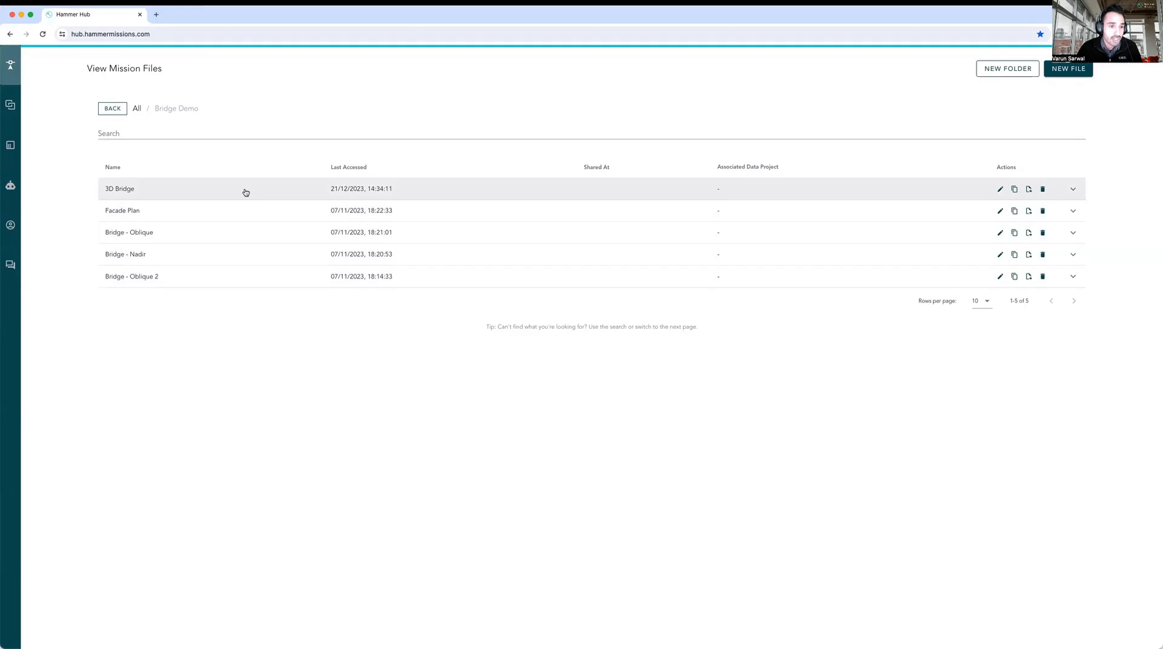
{"action": "left_click", "coordinate": [246, 193]}
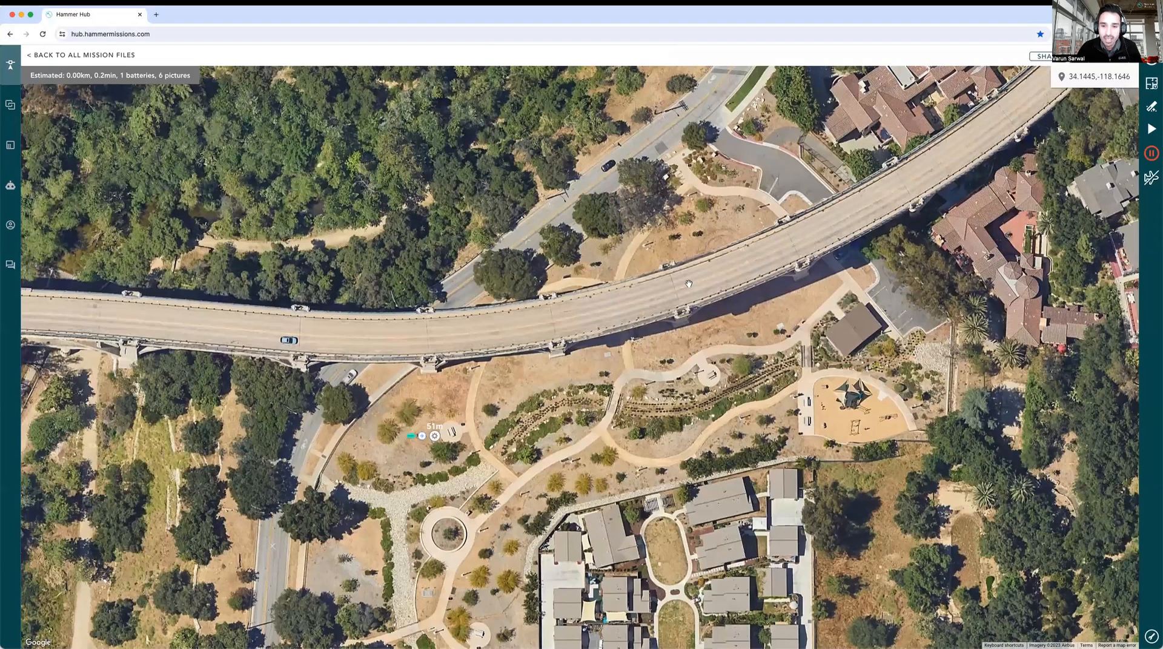
Look over the available mission modules for the bridge site and close the list.
{"action": "left_click_drag", "start_coordinate": [634, 310], "coordinate": [654, 318]}
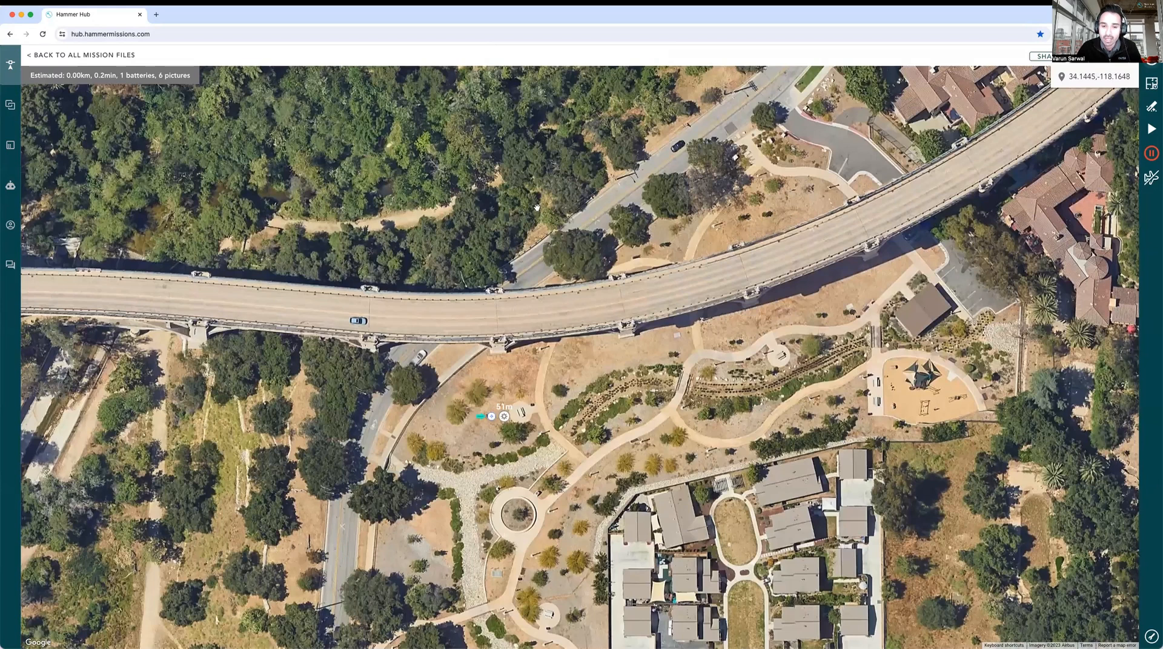
{"action": "left_click", "coordinate": [557, 203]}
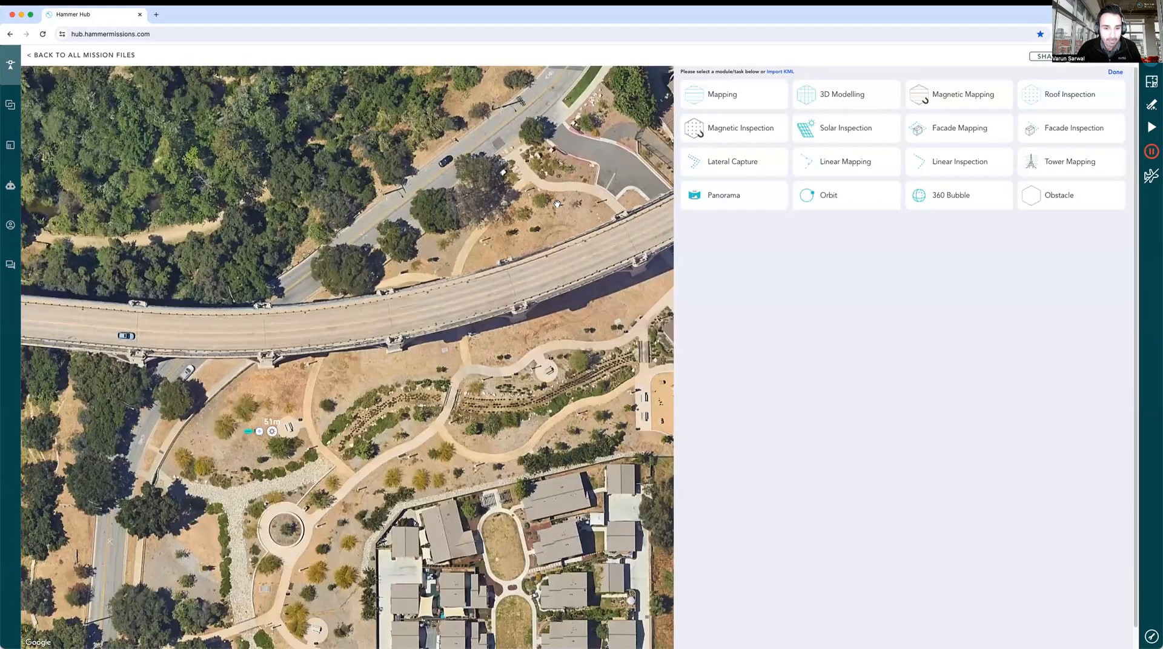
{"action": "left_click_drag", "start_coordinate": [545, 220], "coordinate": [529, 221]}
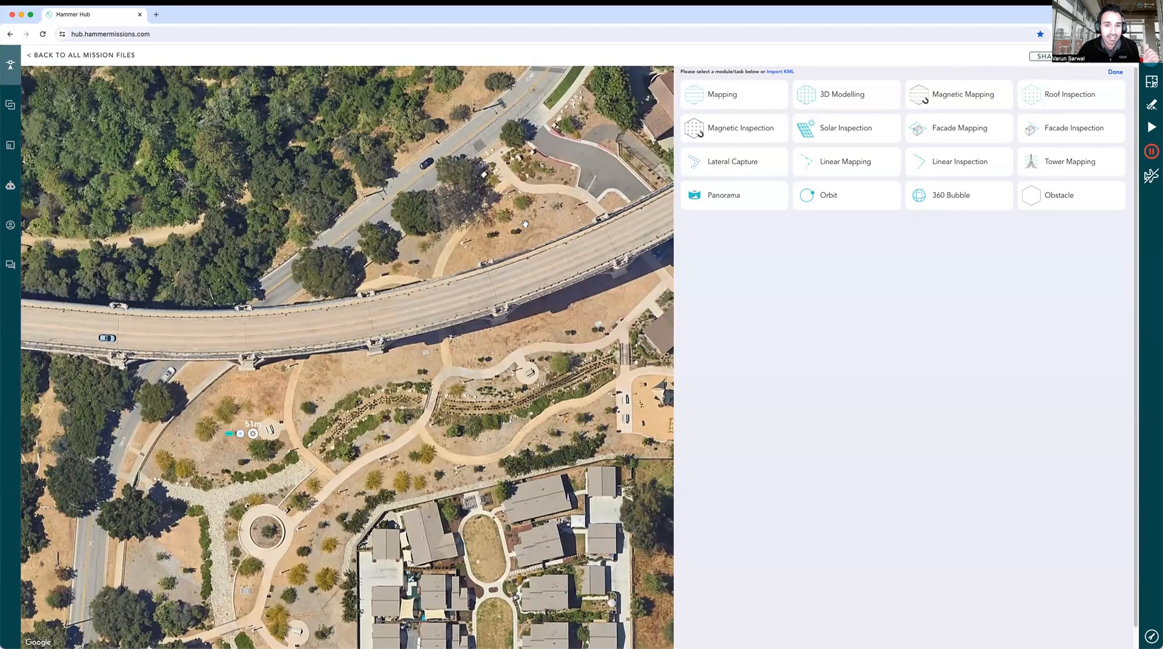
{"action": "left_click_drag", "start_coordinate": [525, 225], "coordinate": [529, 225]}
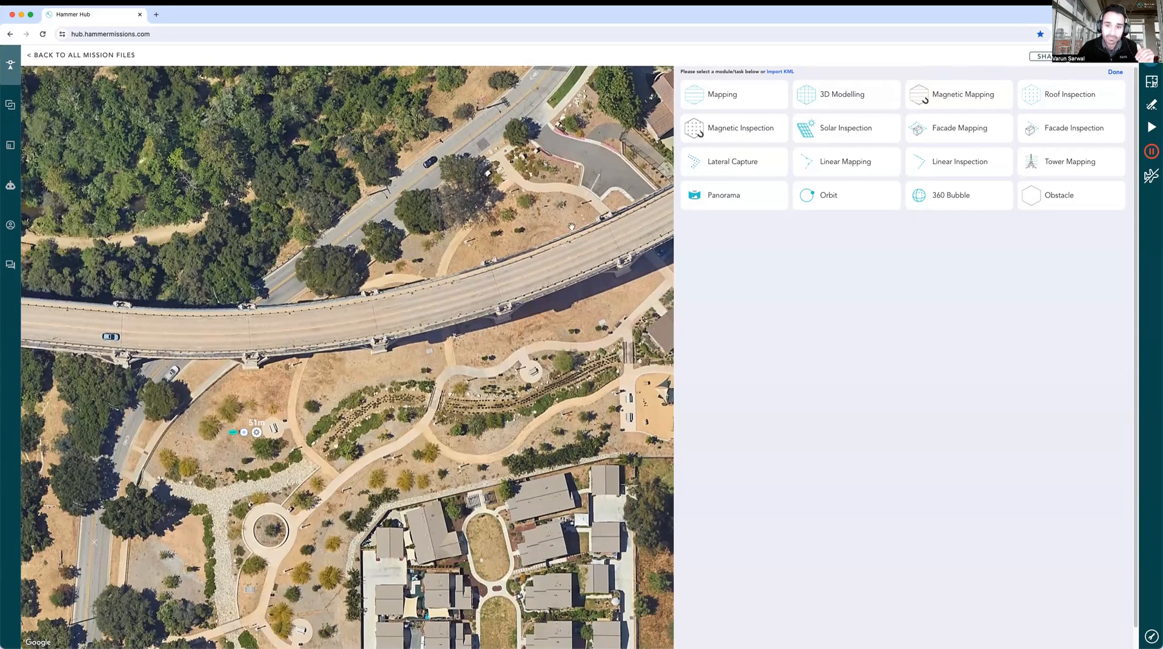
{"action": "left_click", "coordinate": [1115, 72]}
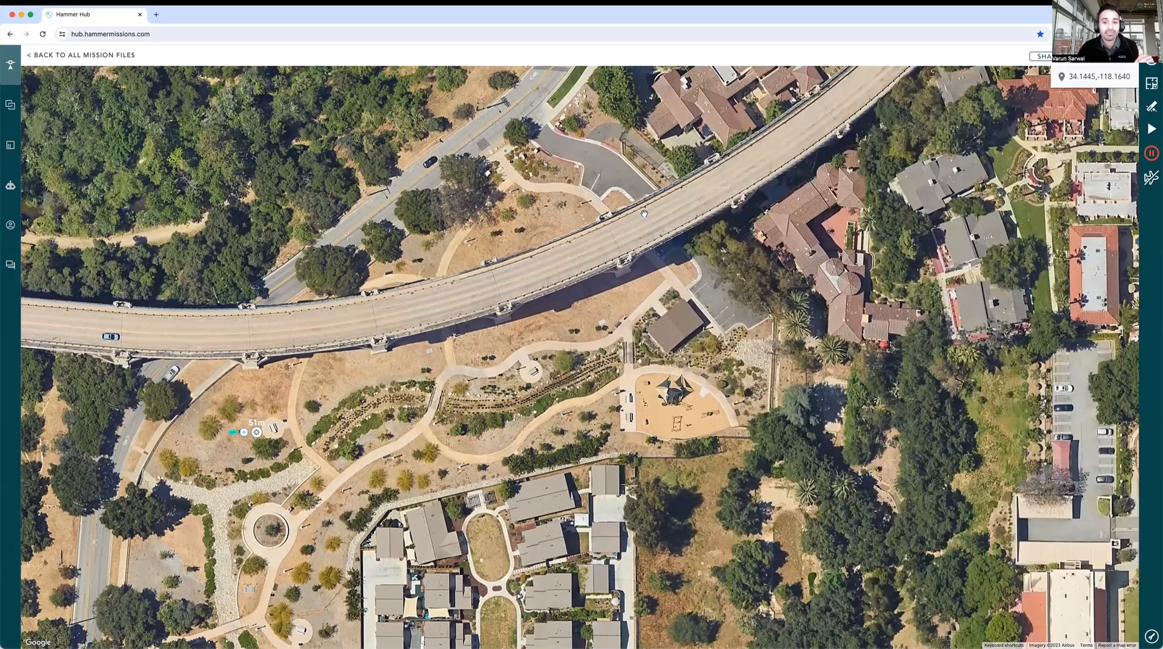
Create a 3D Modelling mission by drawing a polygon around the curved bridge section and a strip of ground on both sides.
{"action": "left_click_drag", "start_coordinate": [544, 220], "coordinate": [640, 221]}
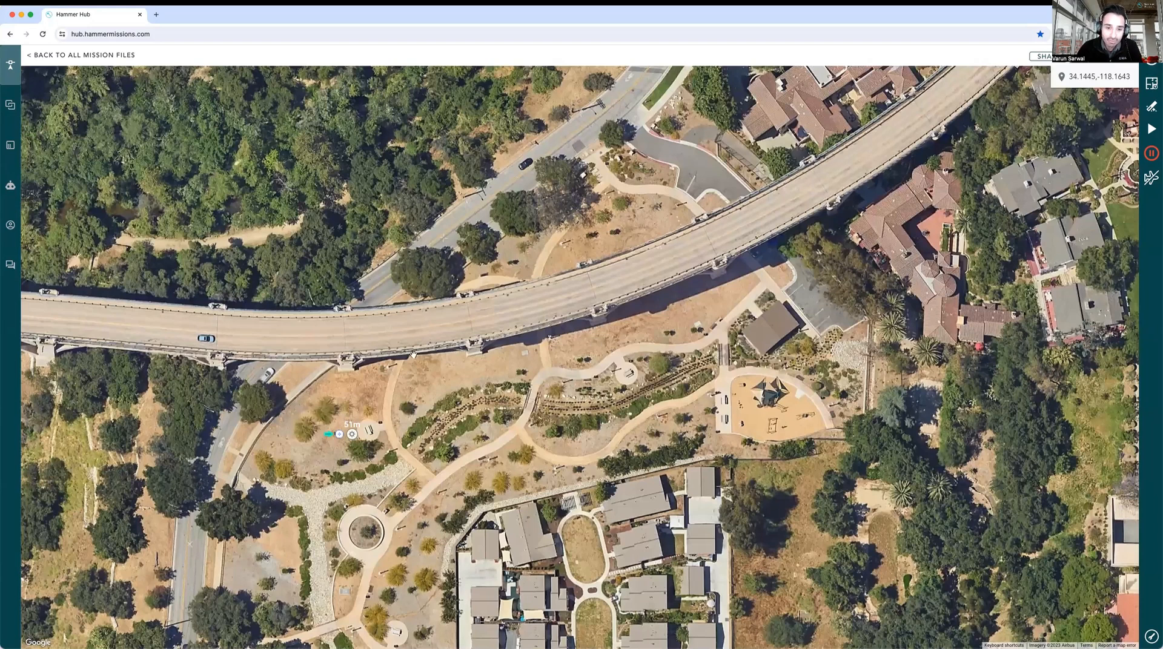
{"action": "left_click_drag", "start_coordinate": [309, 365], "coordinate": [335, 358]}
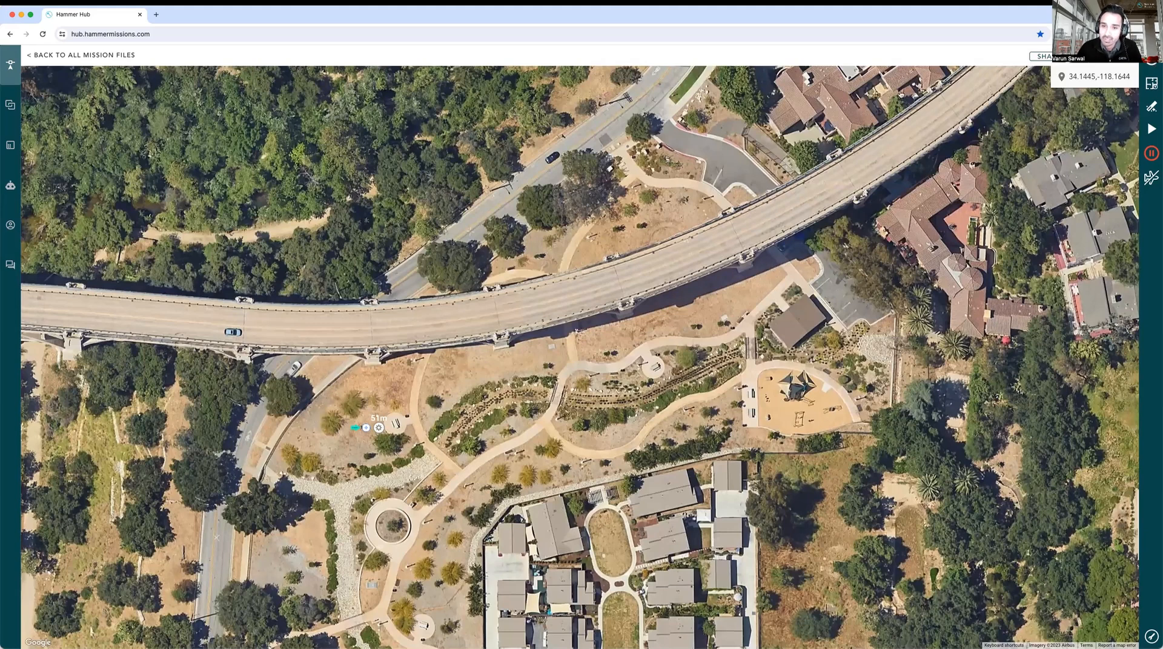
{"action": "left_click", "coordinate": [741, 100]}
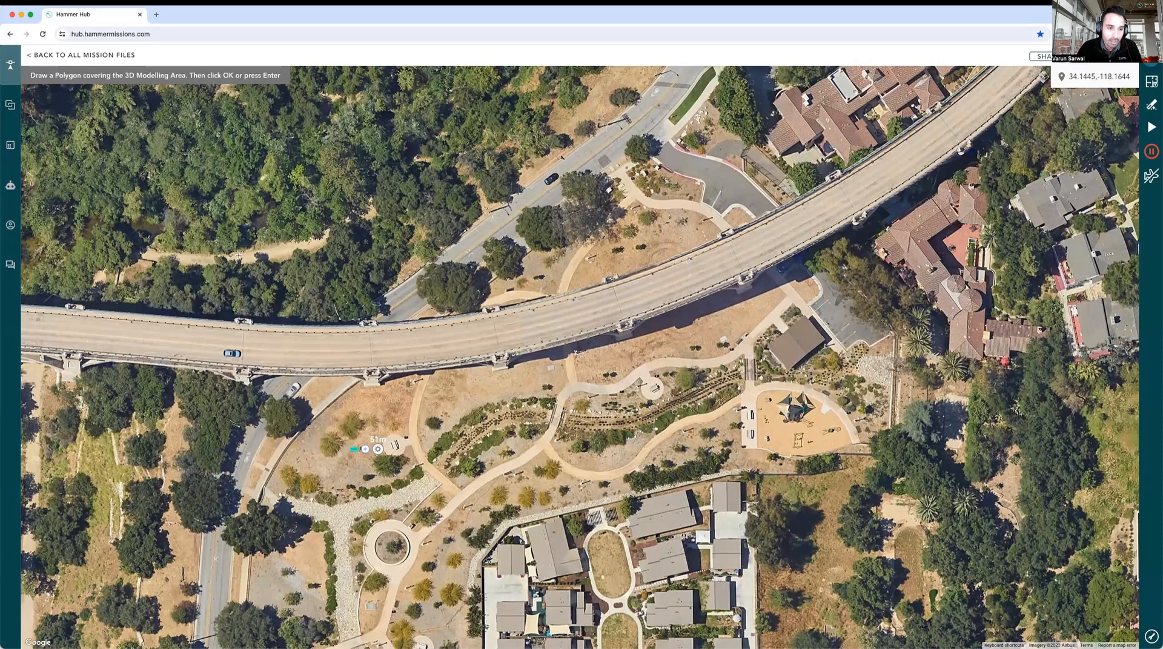
{"action": "left_click", "coordinate": [623, 220]}
{"action": "left_click", "coordinate": [772, 149]}
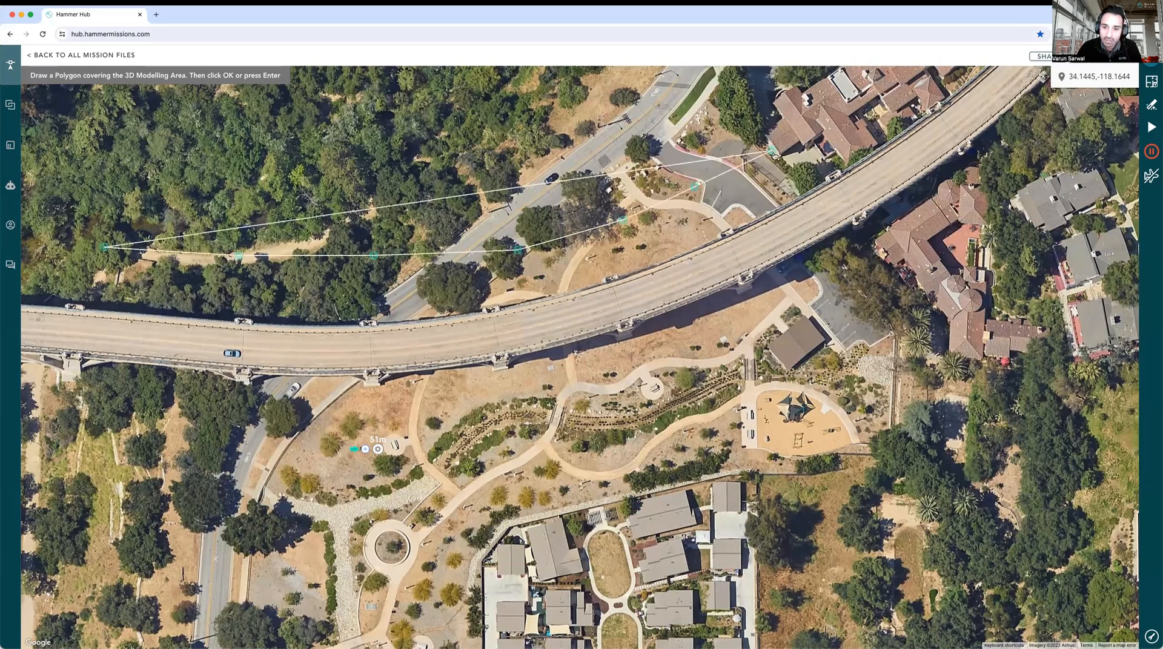
{"action": "left_click", "coordinate": [863, 267]}
{"action": "left_click", "coordinate": [850, 318]}
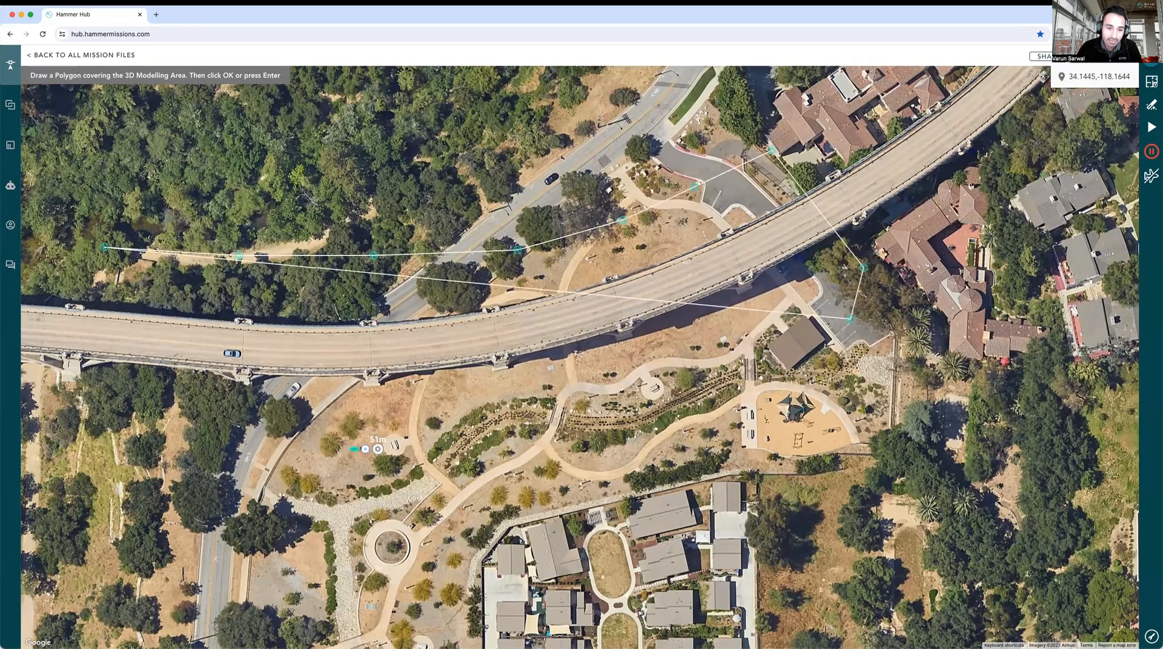
{"action": "left_click", "coordinate": [326, 437]}
{"action": "left_click", "coordinate": [250, 441]}
{"action": "left_click", "coordinate": [87, 429]}
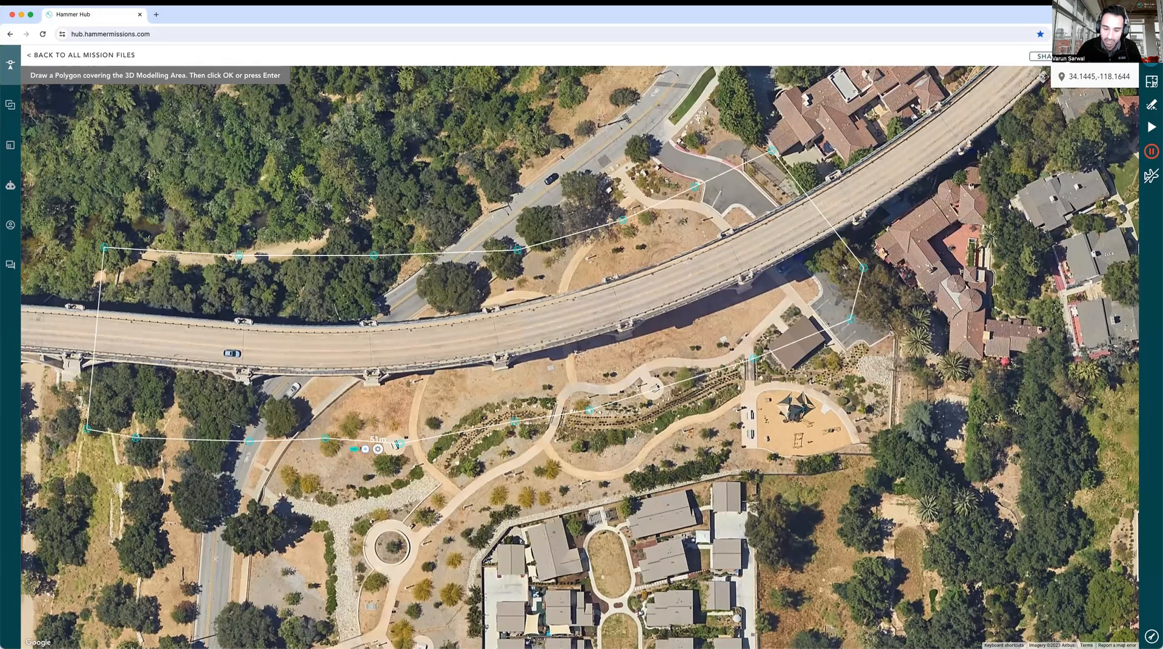
{"action": "key", "text": "Return"}
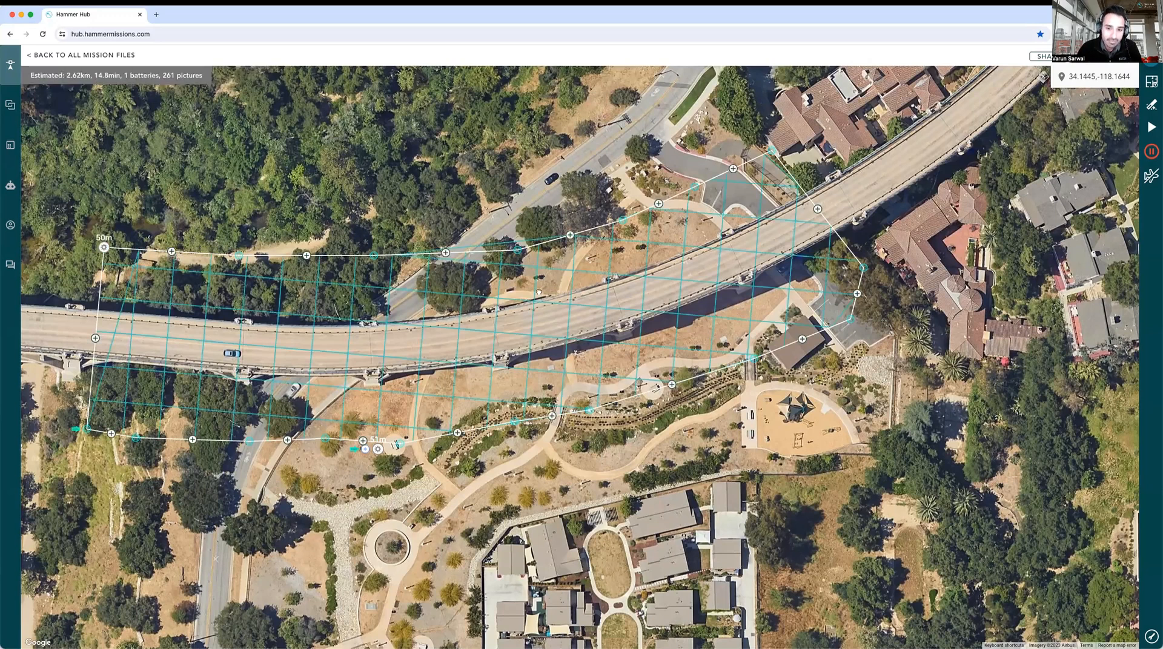
Delete the small existing 51 m mission south of the bridge, keeping the new 3D modelling area.
{"action": "left_click_drag", "start_coordinate": [504, 302], "coordinate": [533, 300]}
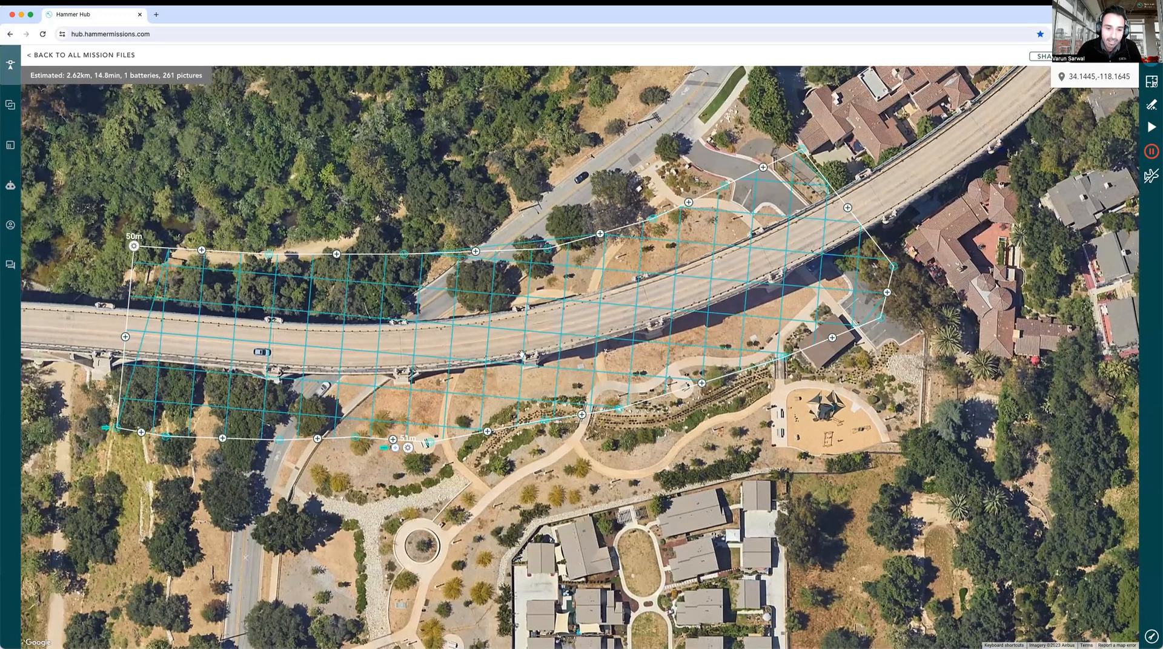
{"action": "left_click_drag", "start_coordinate": [485, 349], "coordinate": [559, 322]}
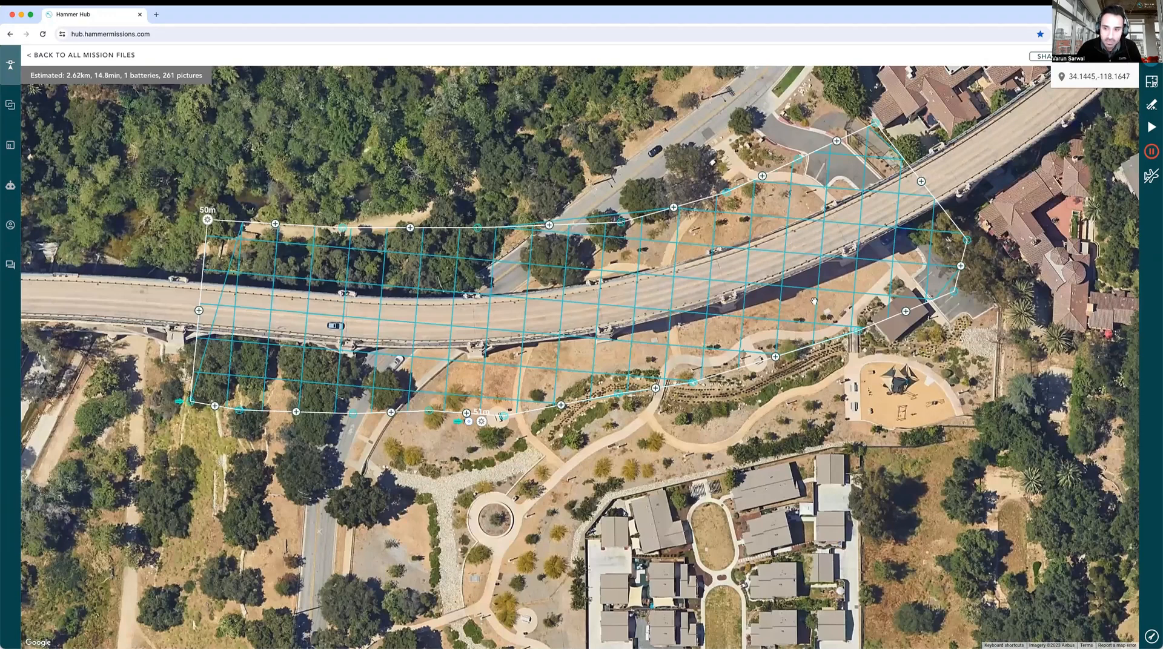
{"action": "left_click", "coordinate": [1150, 106]}
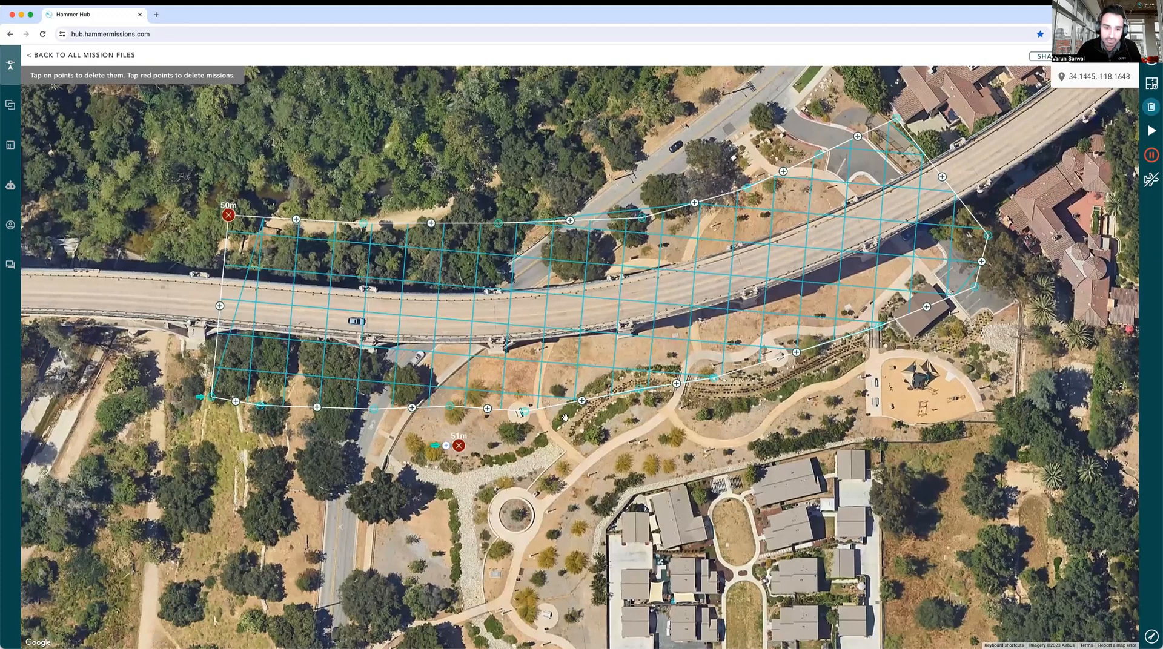
{"action": "left_click", "coordinate": [461, 447]}
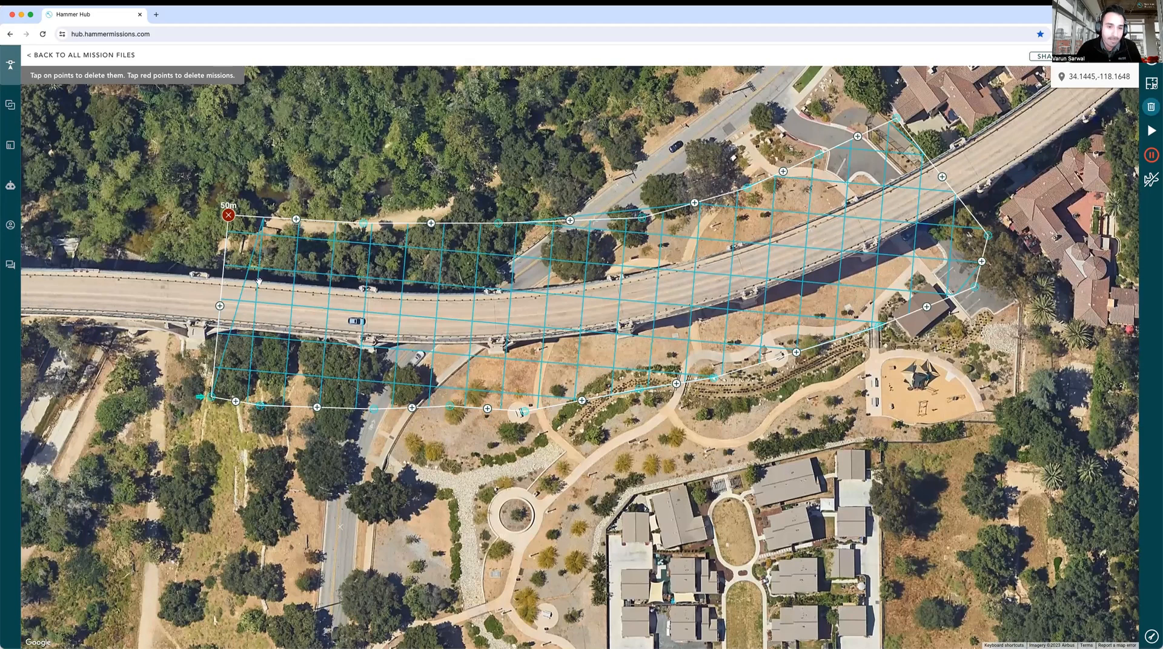
Open the 3D modelling mission's settings and set the camera type to Mavic 3 Enterprise Wide Camera.
{"action": "left_click_drag", "start_coordinate": [396, 298], "coordinate": [378, 303]}
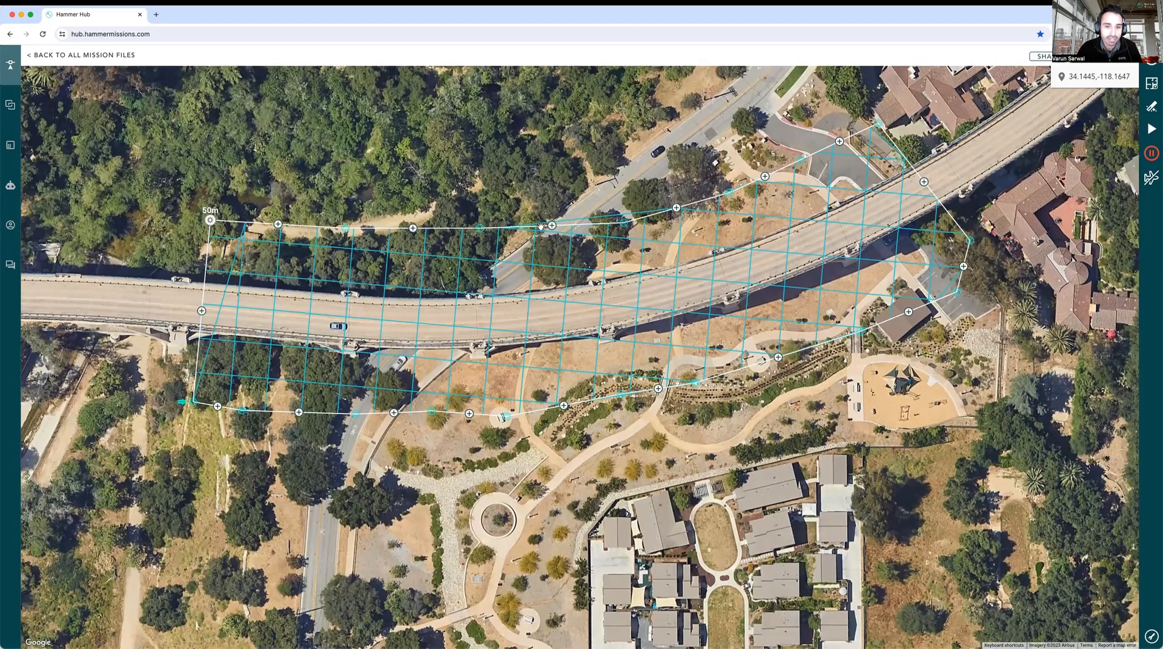
{"action": "left_click", "coordinate": [522, 282]}
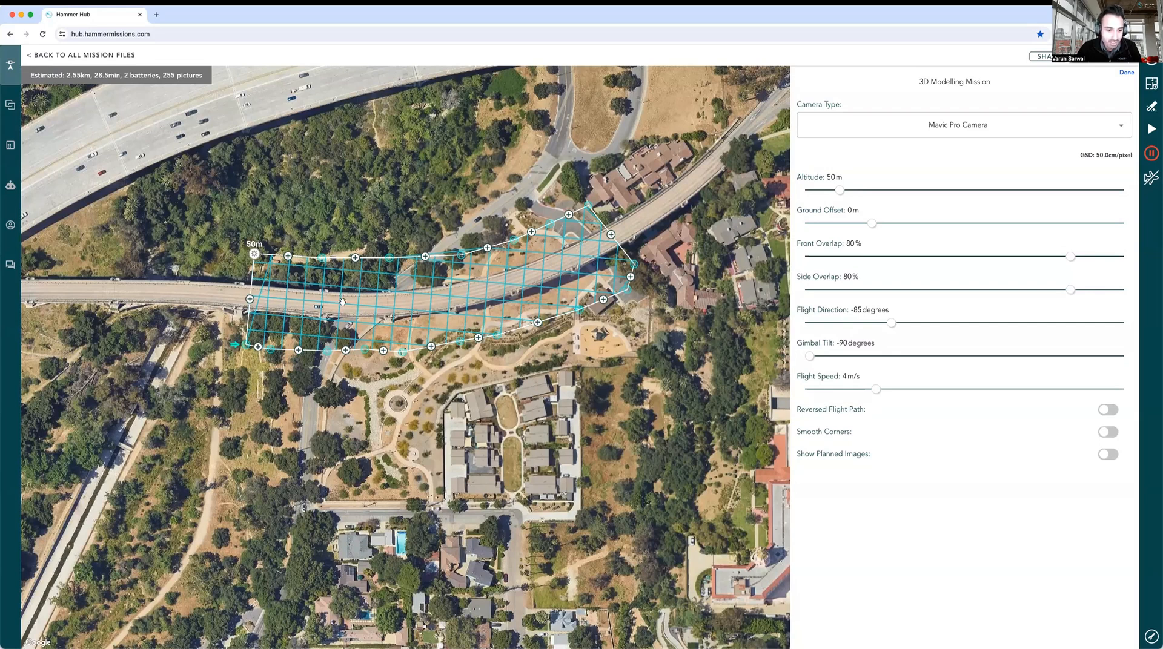
{"action": "left_click_drag", "start_coordinate": [303, 293], "coordinate": [325, 299]}
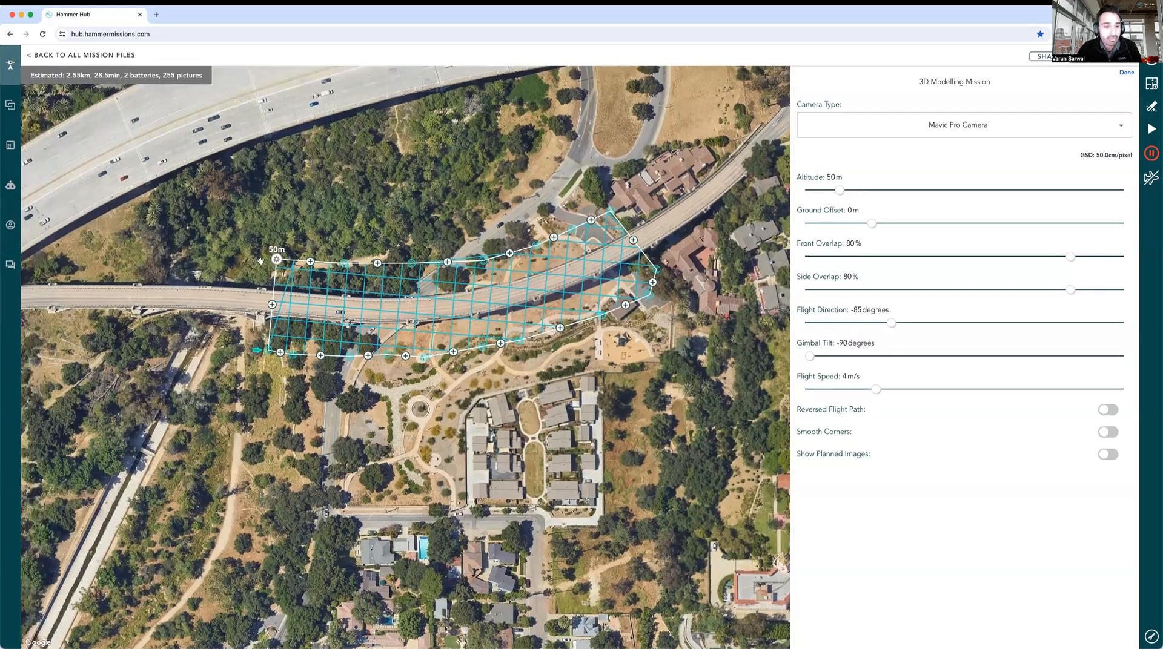
{"action": "left_click_drag", "start_coordinate": [285, 264], "coordinate": [280, 263]}
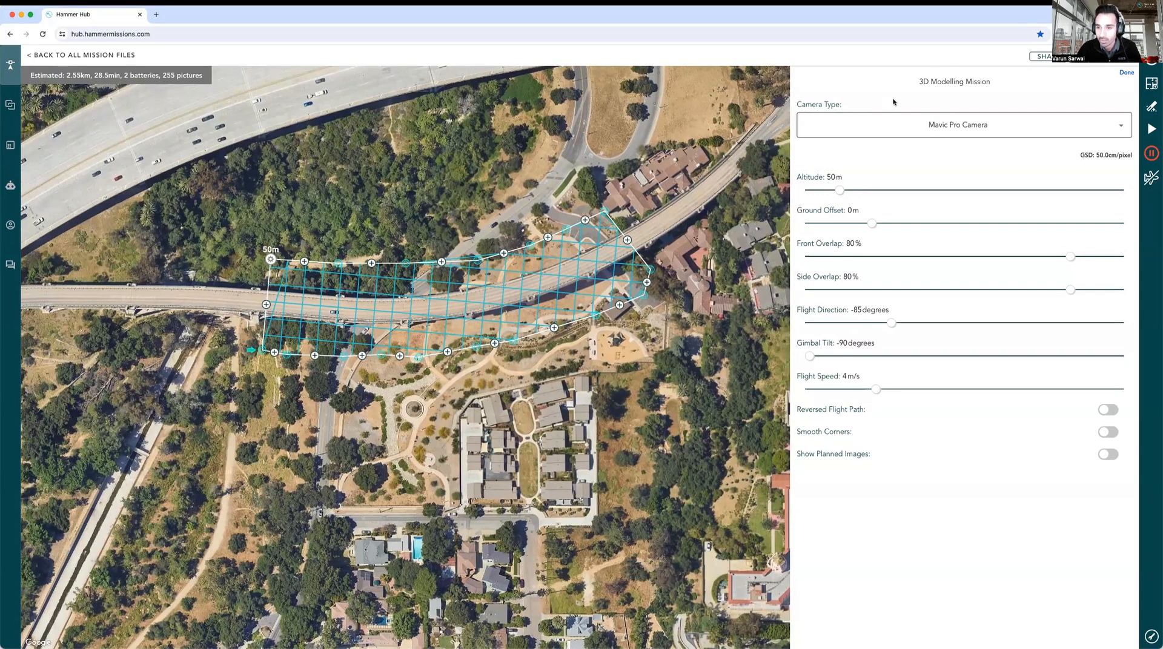
{"action": "left_click", "coordinate": [954, 125]}
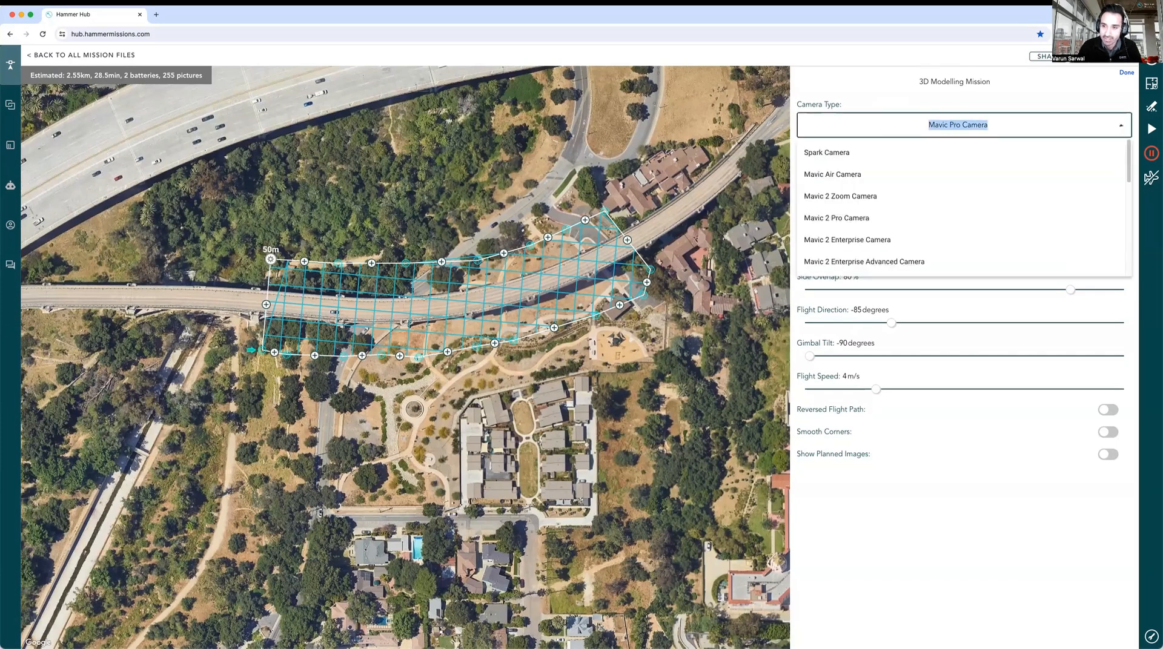
{"action": "type", "text": "Mavic 3"}
{"action": "key", "text": "Down"}
{"action": "key", "text": "Return"}
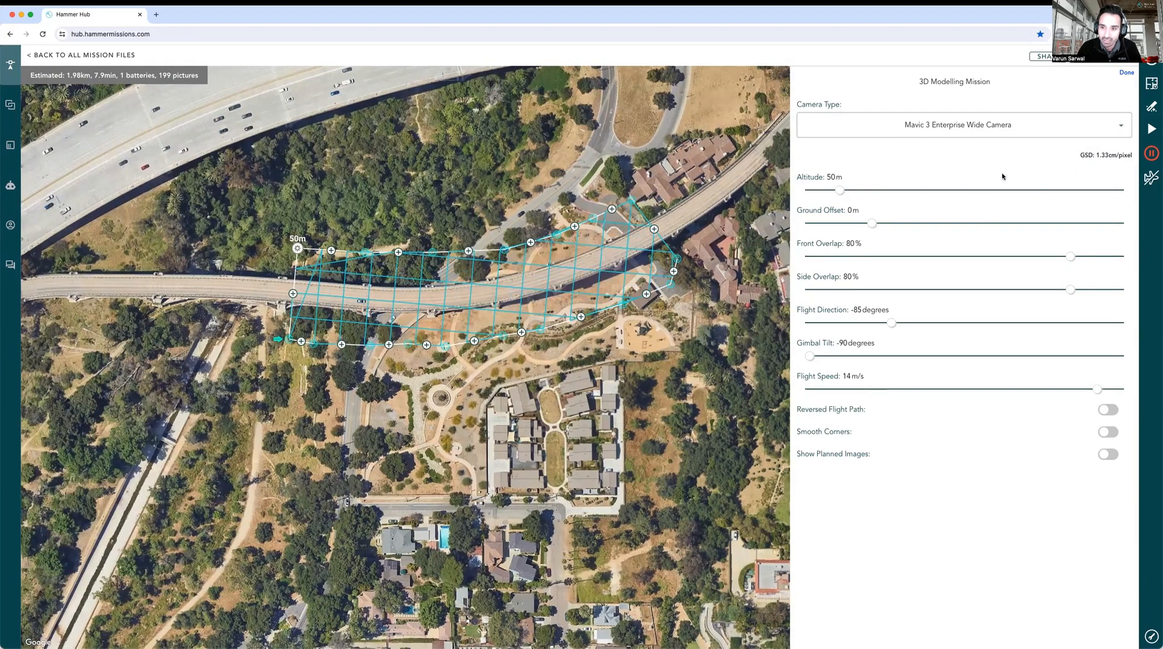
Check the ground sampling distance (GSD) given for the selected camera and altitude.
{"action": "double_click", "coordinate": [1097, 156]}
{"action": "triple_click", "coordinate": [1098, 157]}
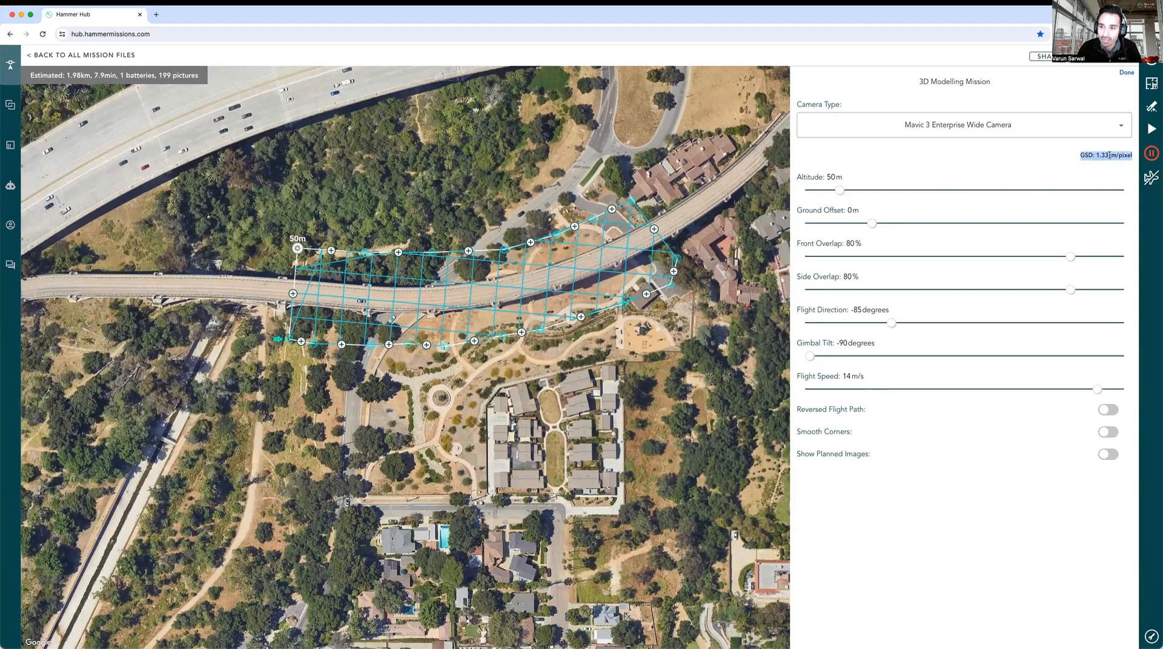
{"action": "left_click", "coordinate": [998, 168]}
{"action": "triple_click", "coordinate": [1097, 155]}
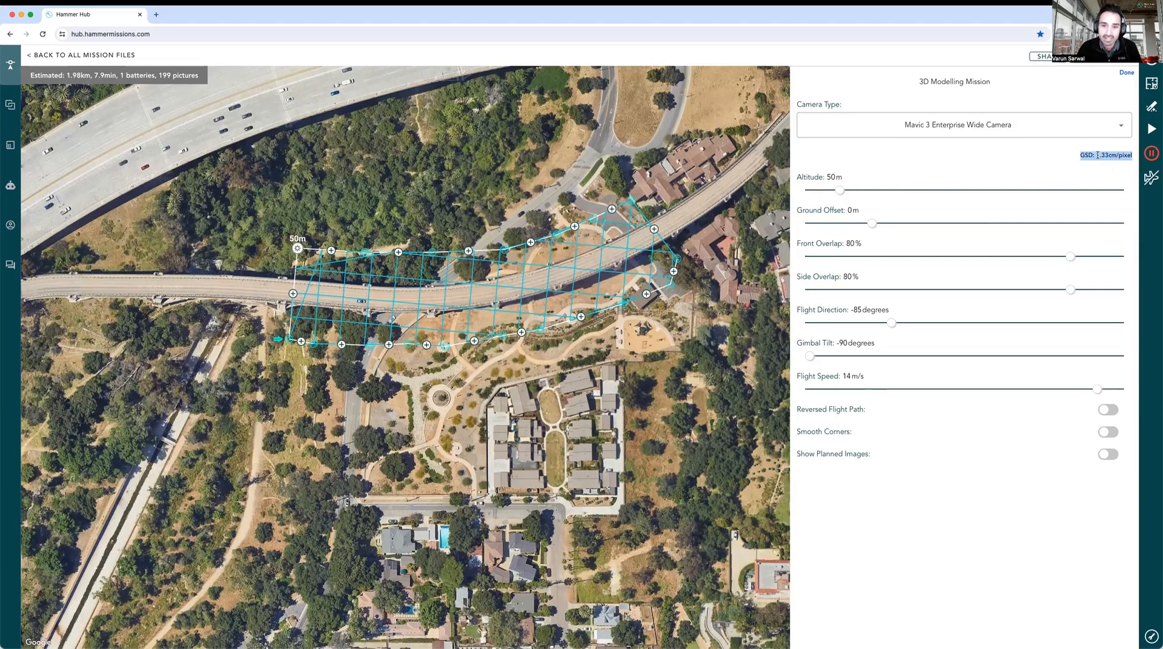
{"action": "left_click", "coordinate": [1060, 161]}
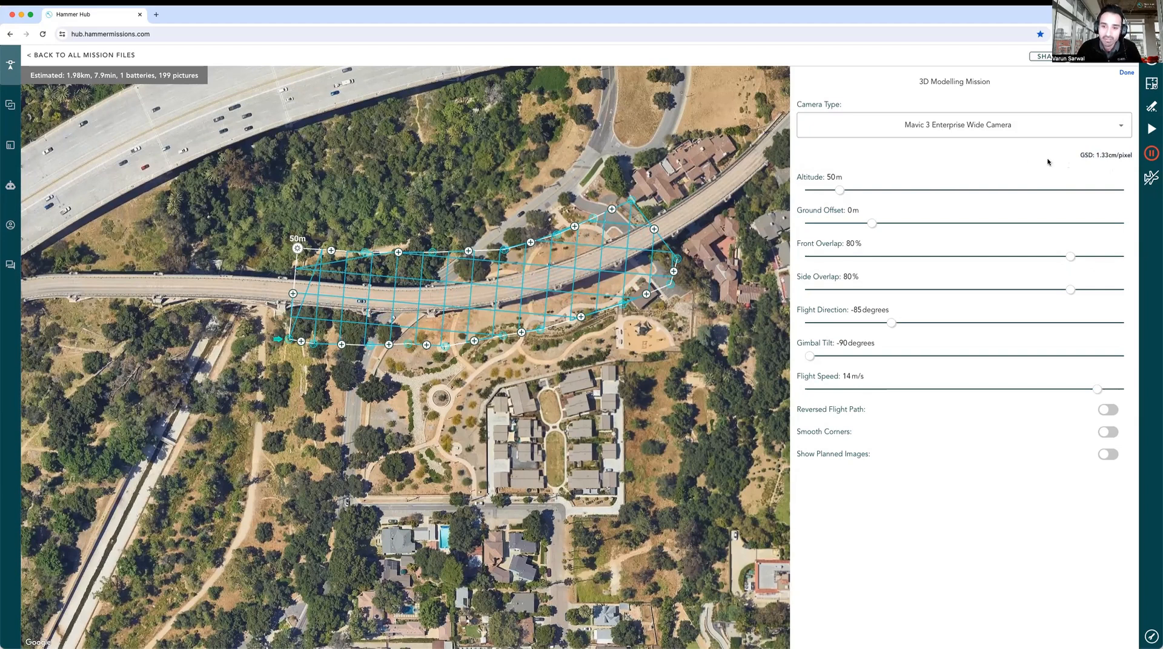
Set the 3D modelling mission's flight altitude to 45 m.
{"action": "double_click", "coordinate": [821, 177]}
{"action": "left_click", "coordinate": [870, 177]}
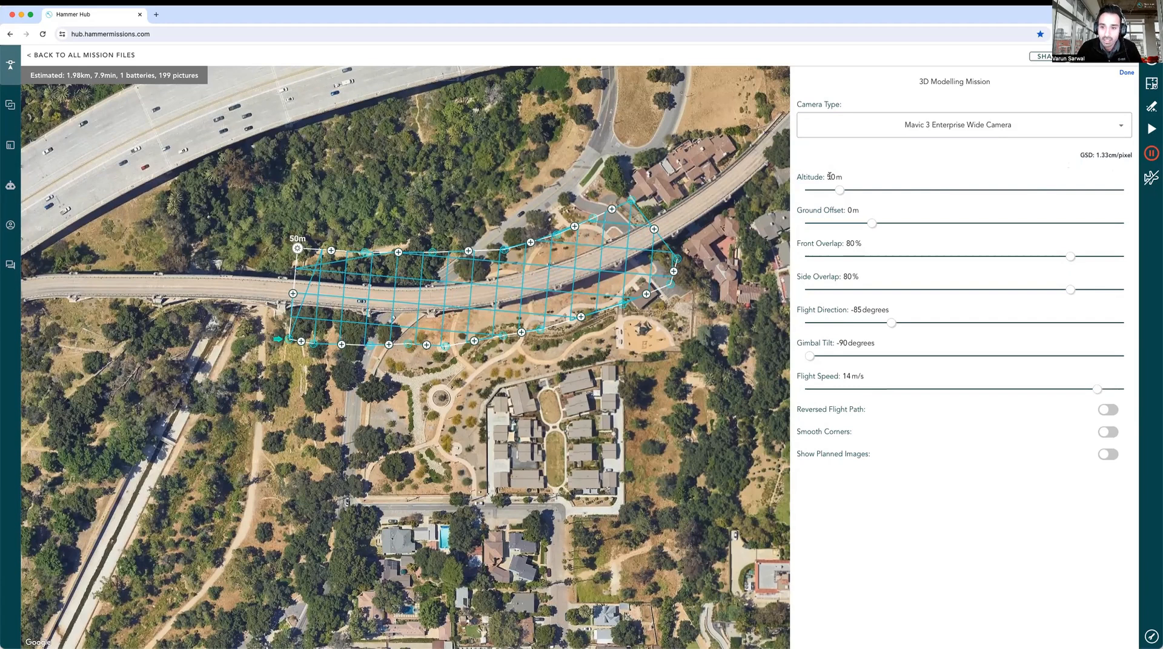
{"action": "double_click", "coordinate": [830, 176]}
{"action": "type", "text": "4"}
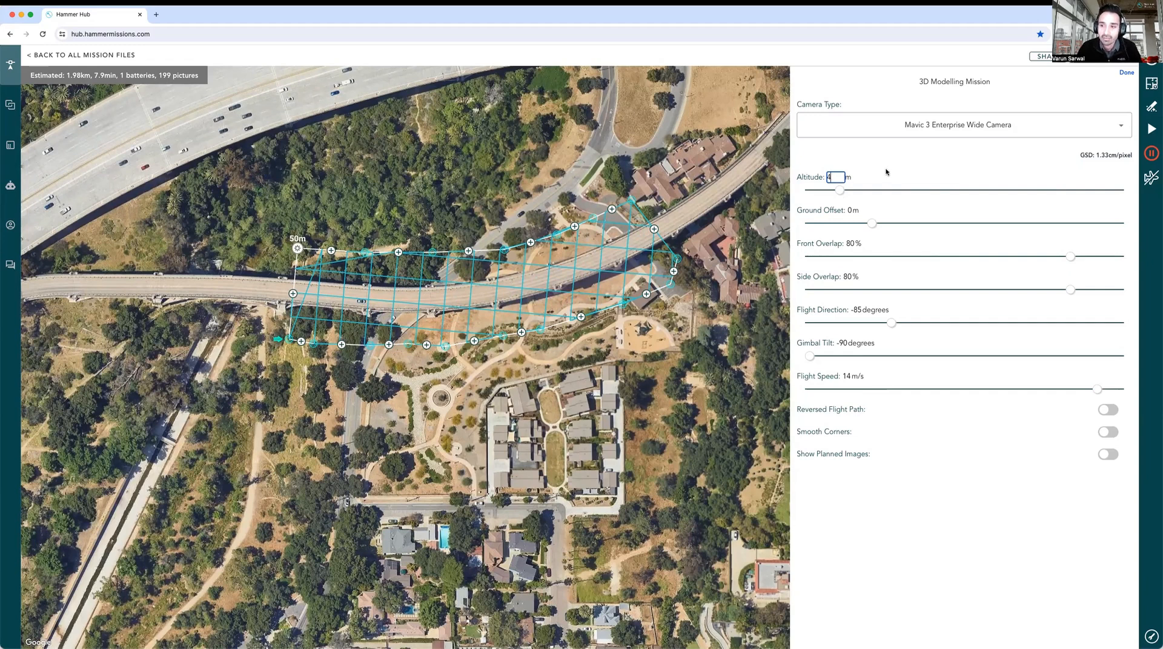
{"action": "type", "text": "5"}
{"action": "key", "text": "Return"}
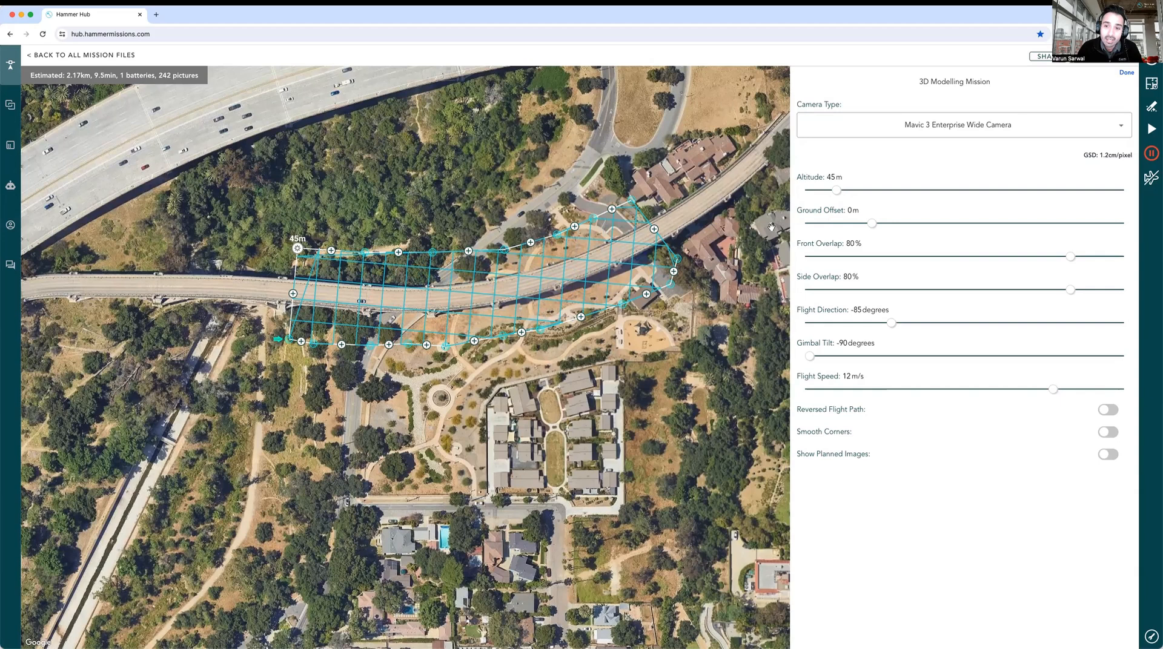
Set the mission's ground offset to 15 m and inspect the flight grid over the bridge.
{"action": "left_click", "coordinate": [850, 210]}
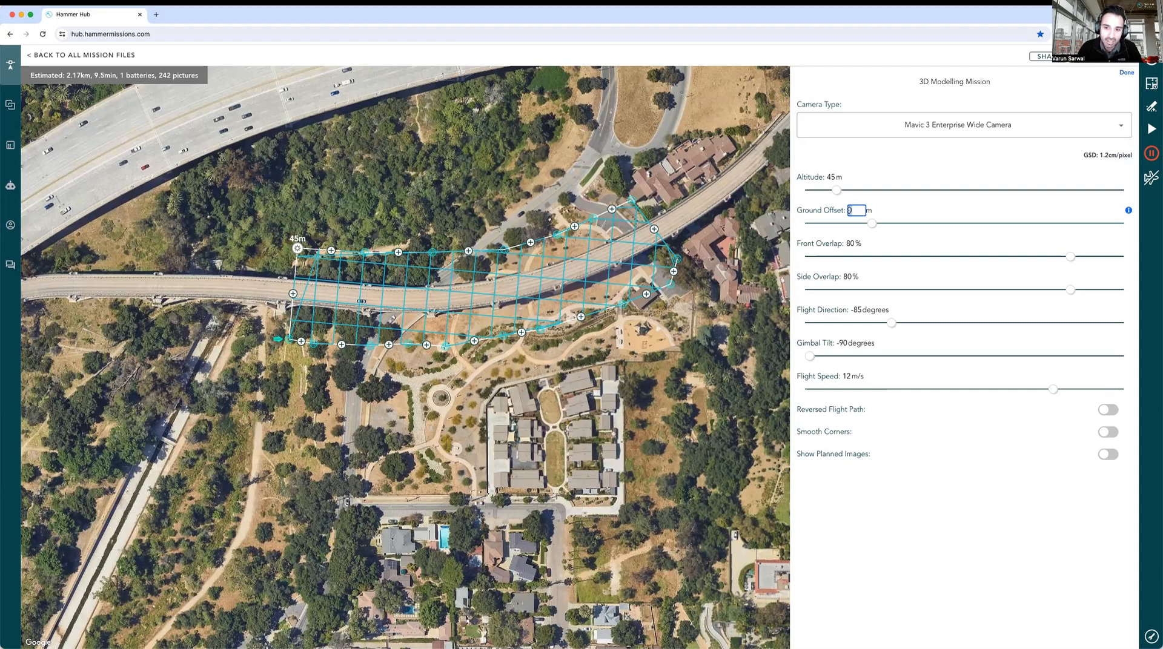
{"action": "type", "text": "5"}
{"action": "key", "text": "Return"}
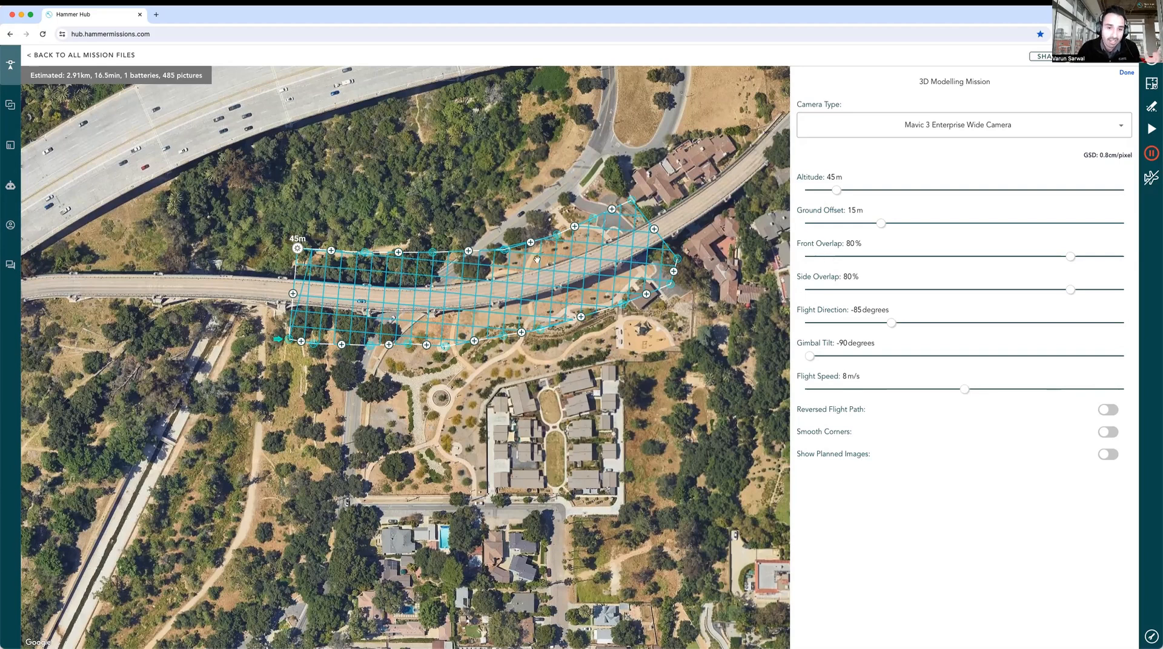
{"action": "scroll", "coordinate": [509, 279], "scroll_direction": "up", "scroll_amount": 2}
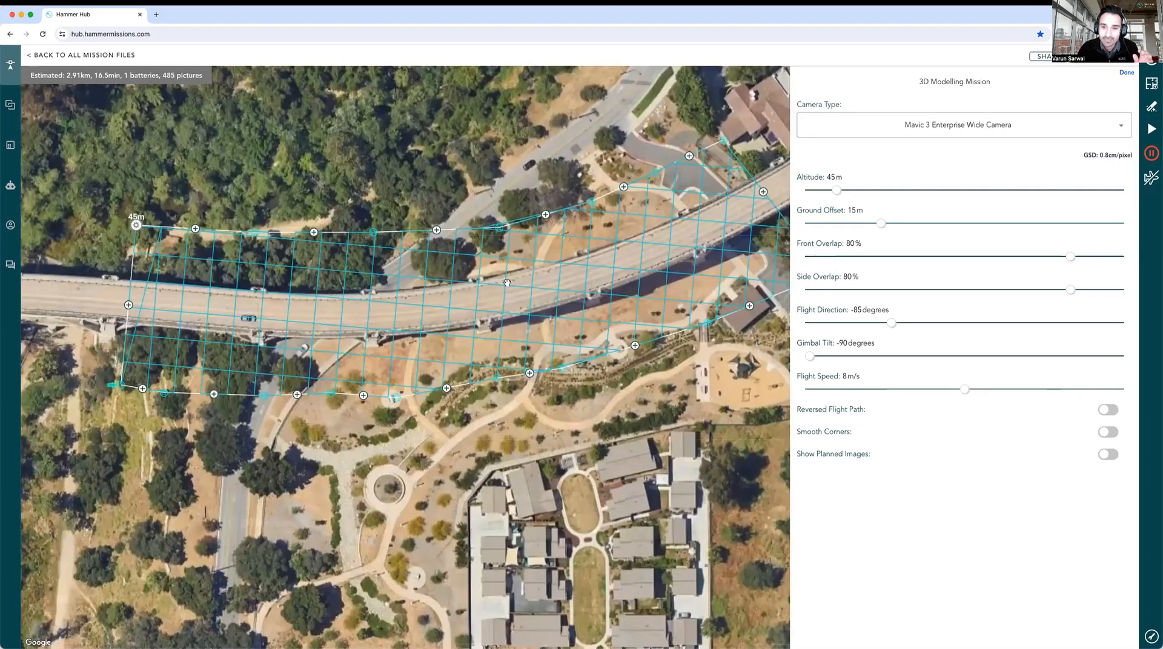
Set the 3D modelling mission's front overlap and side overlap to 20%.
{"action": "scroll", "coordinate": [507, 282], "scroll_direction": "up", "scroll_amount": 1}
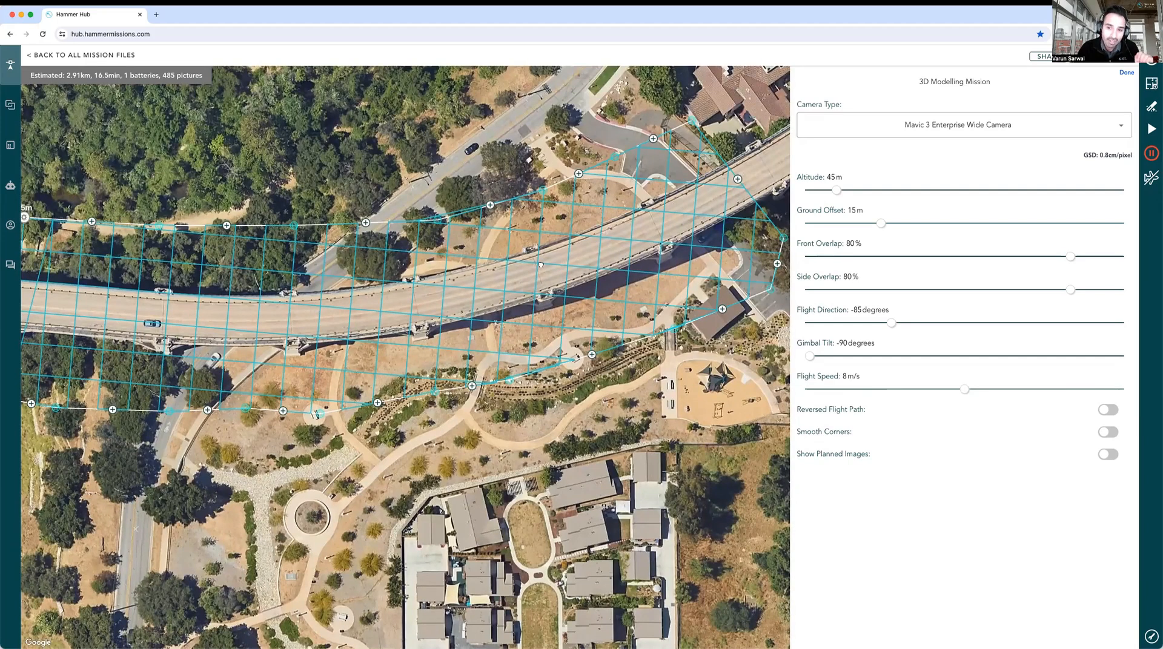
{"action": "left_click_drag", "start_coordinate": [541, 265], "coordinate": [490, 272]}
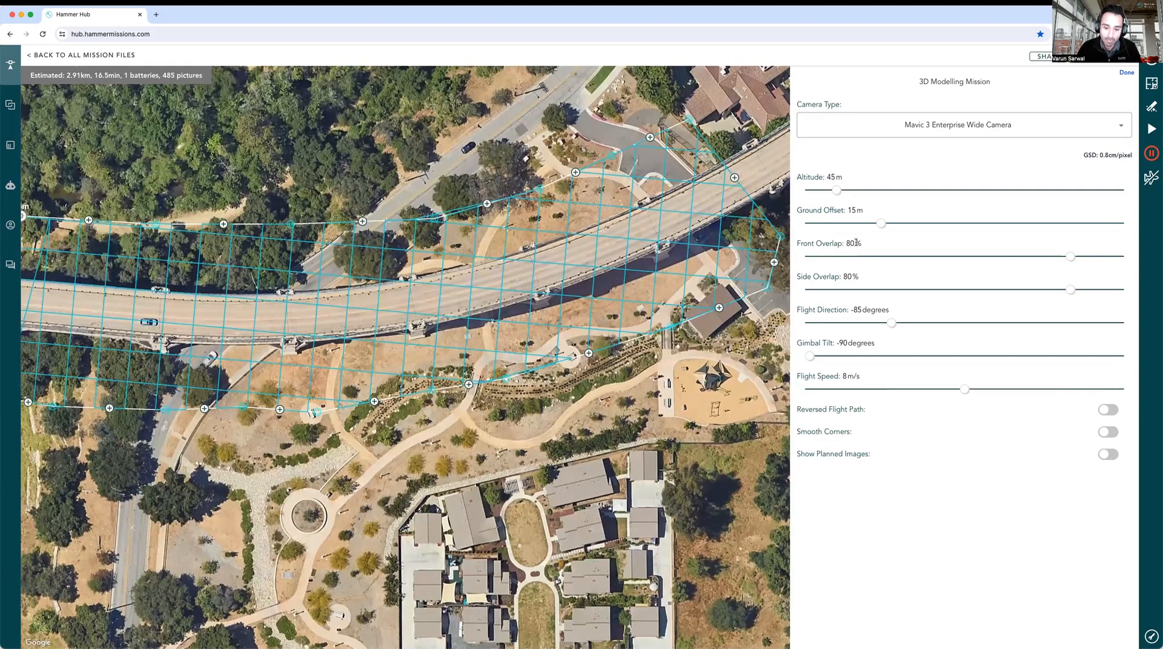
{"action": "type", "text": "20"}
{"action": "double_click", "coordinate": [850, 277]}
{"action": "type", "text": "2"}
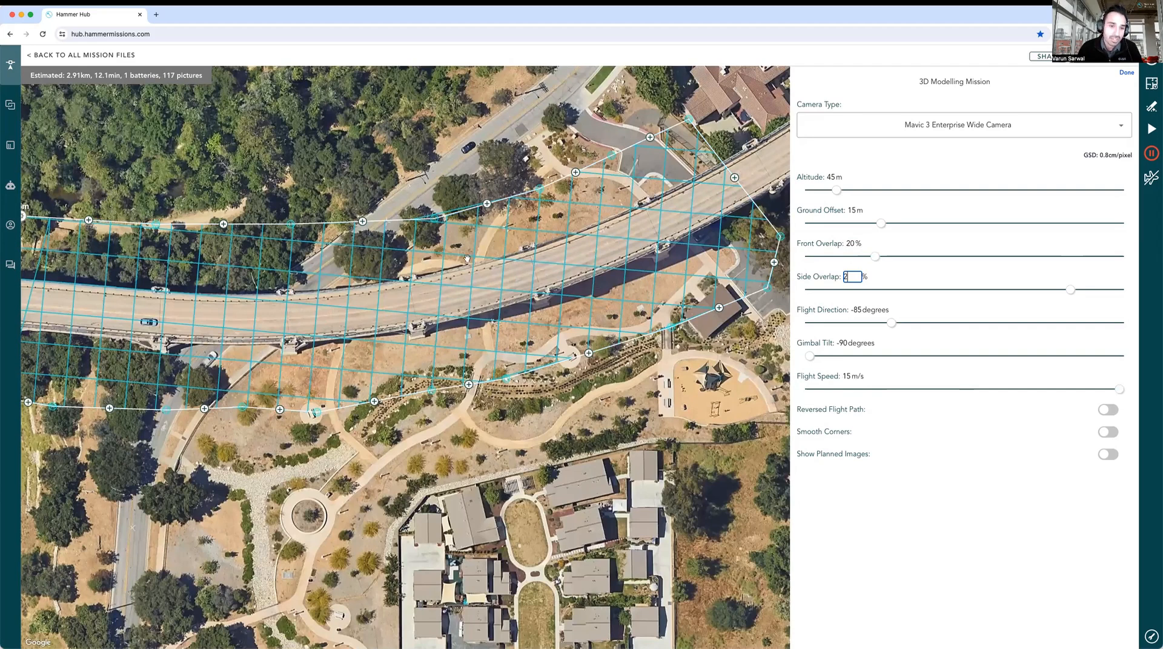
{"action": "type", "text": "0"}
{"action": "key", "text": "Return"}
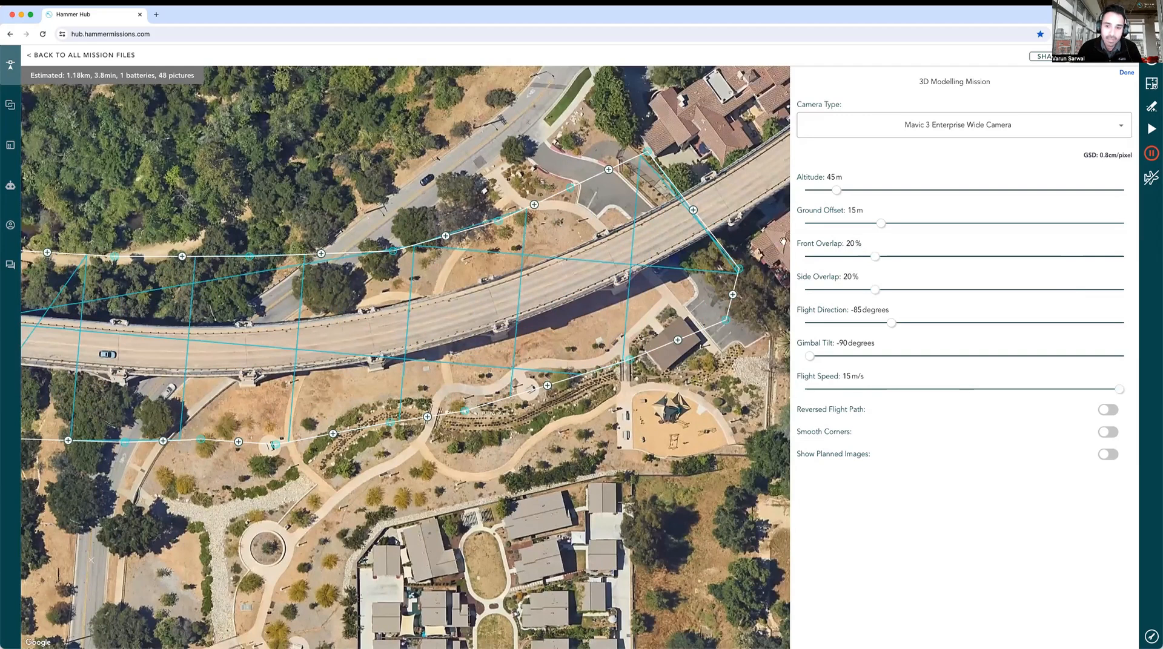
Set the 3D modelling mission's front overlap and side overlap to 80%.
{"action": "left_click", "coordinate": [851, 243]}
{"action": "type", "text": "8"}
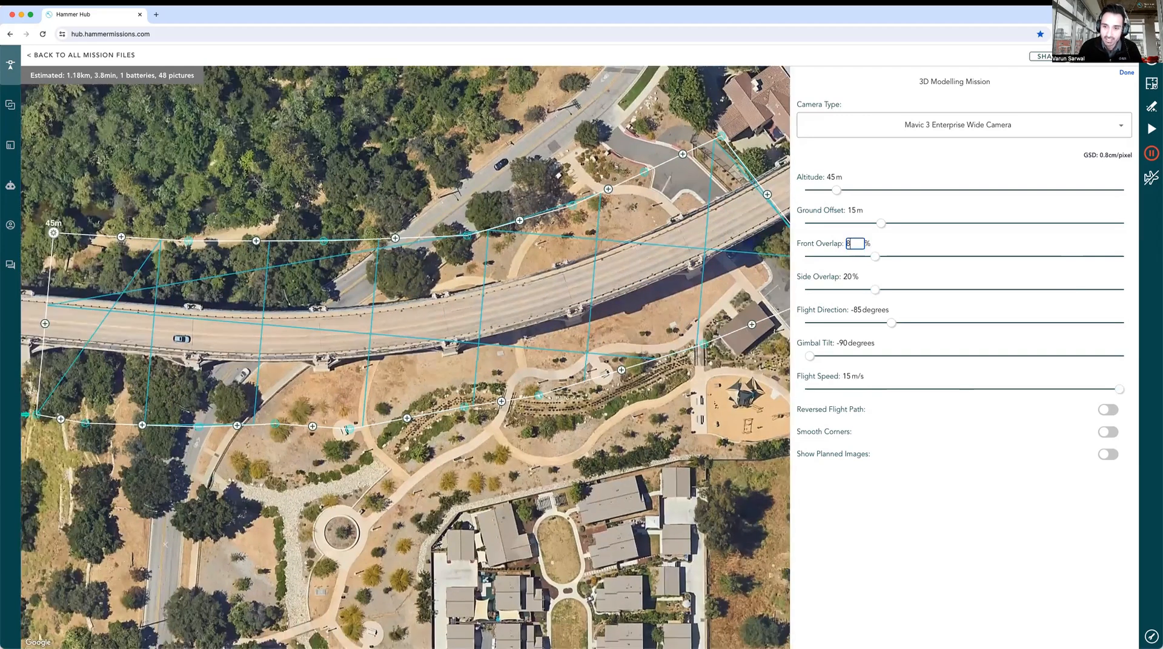
{"action": "type", "text": "0"}
{"action": "left_click", "coordinate": [847, 276]}
{"action": "type", "text": "80"}
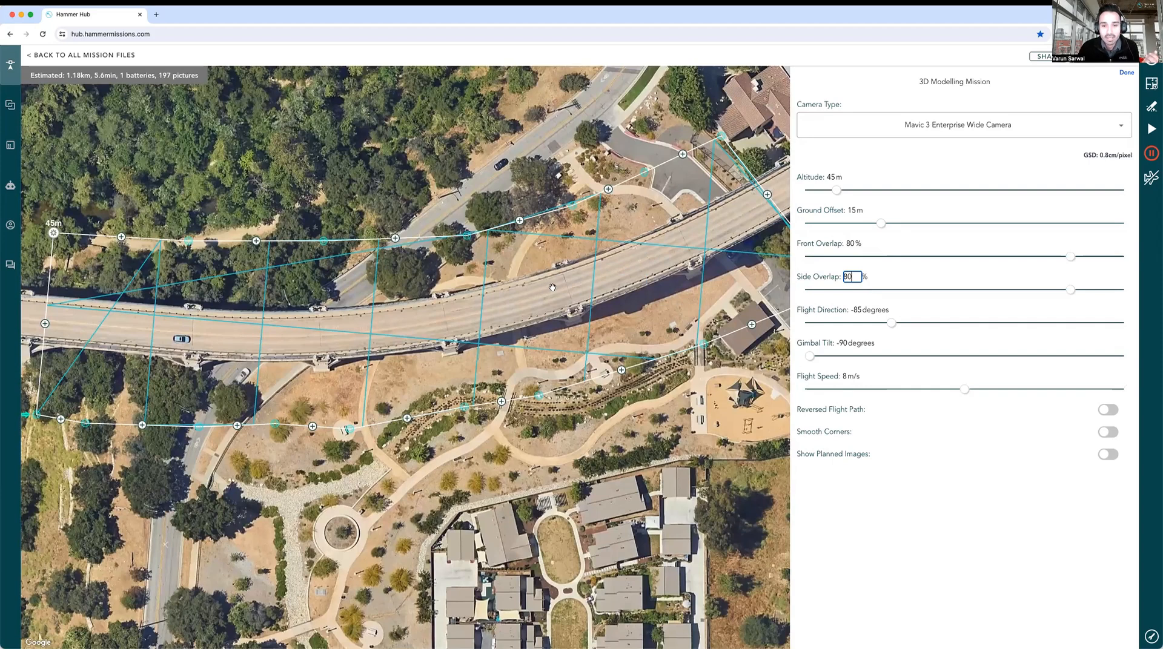
{"action": "left_click_drag", "start_coordinate": [541, 290], "coordinate": [521, 295]}
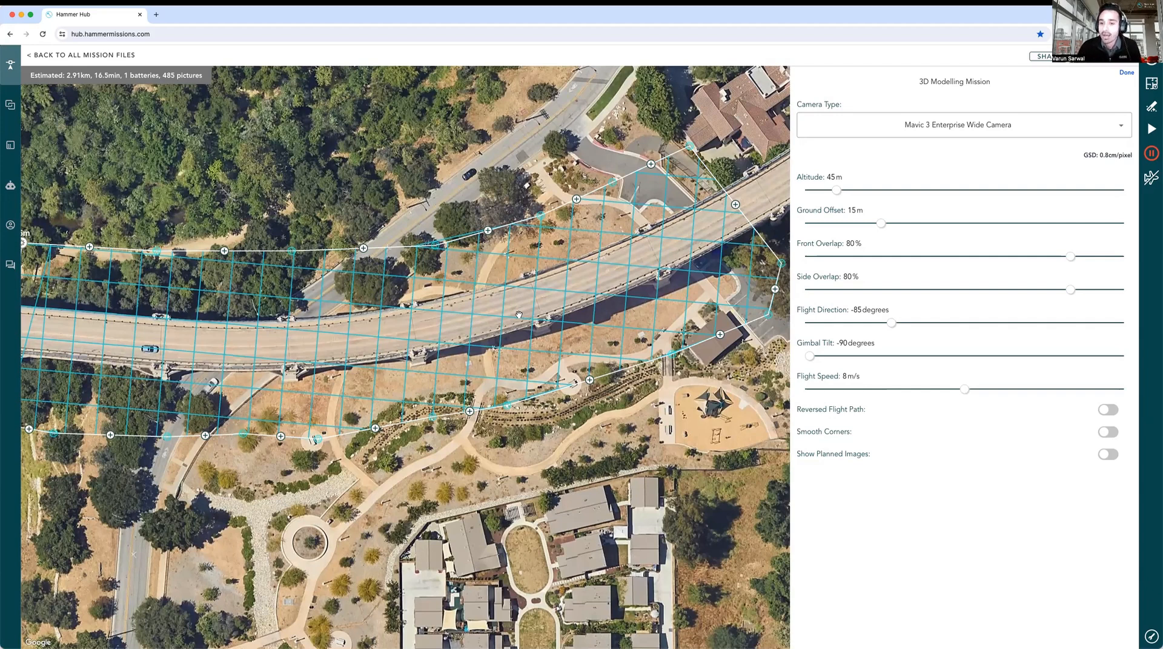
Set the mission's flight direction to -50 degrees.
{"action": "left_click_drag", "start_coordinate": [445, 337], "coordinate": [472, 334]}
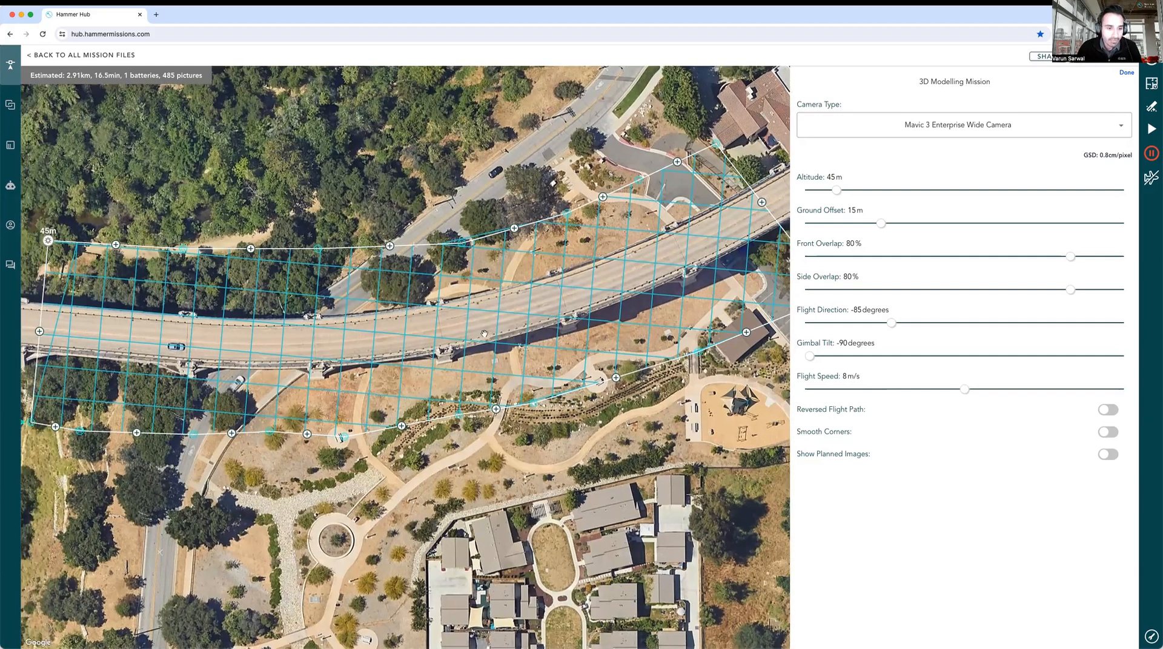
{"action": "left_click_drag", "start_coordinate": [117, 338], "coordinate": [144, 327]}
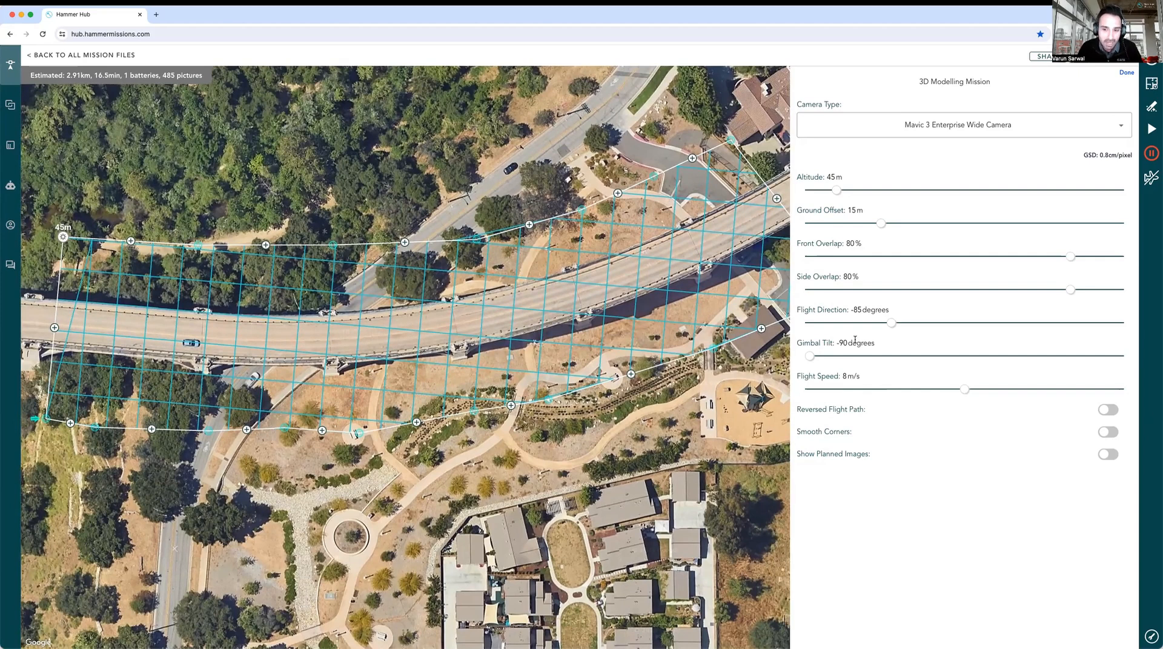
{"action": "left_click", "coordinate": [858, 312]}
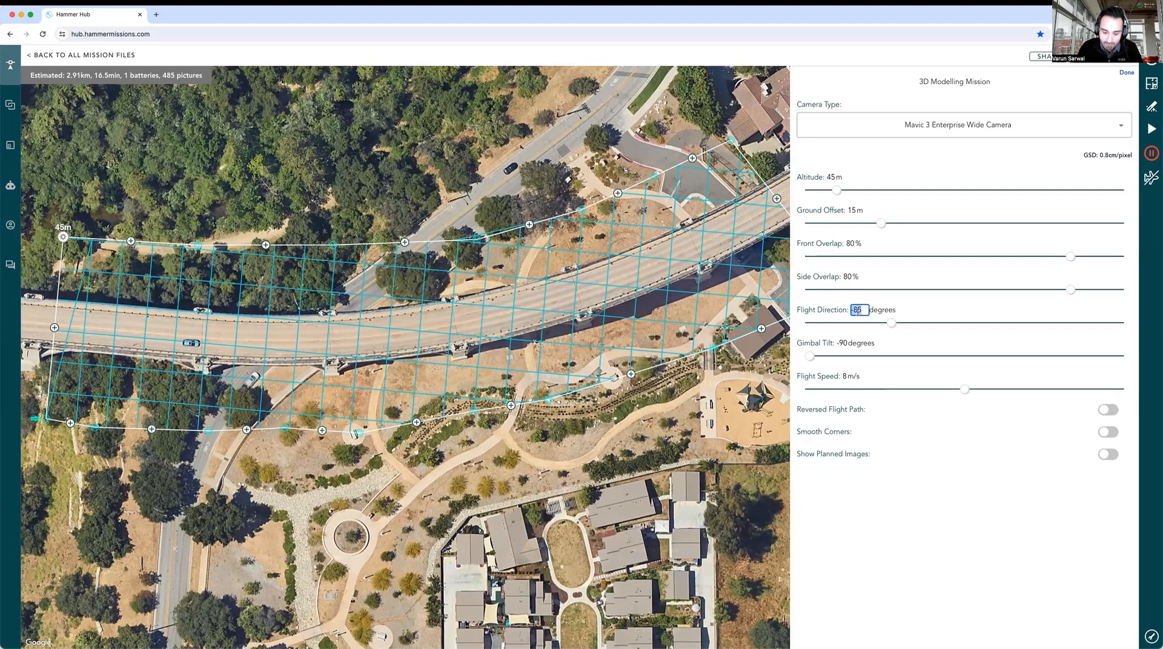
{"action": "key", "text": "BackSpace"}
{"action": "type", "text": "-50"}
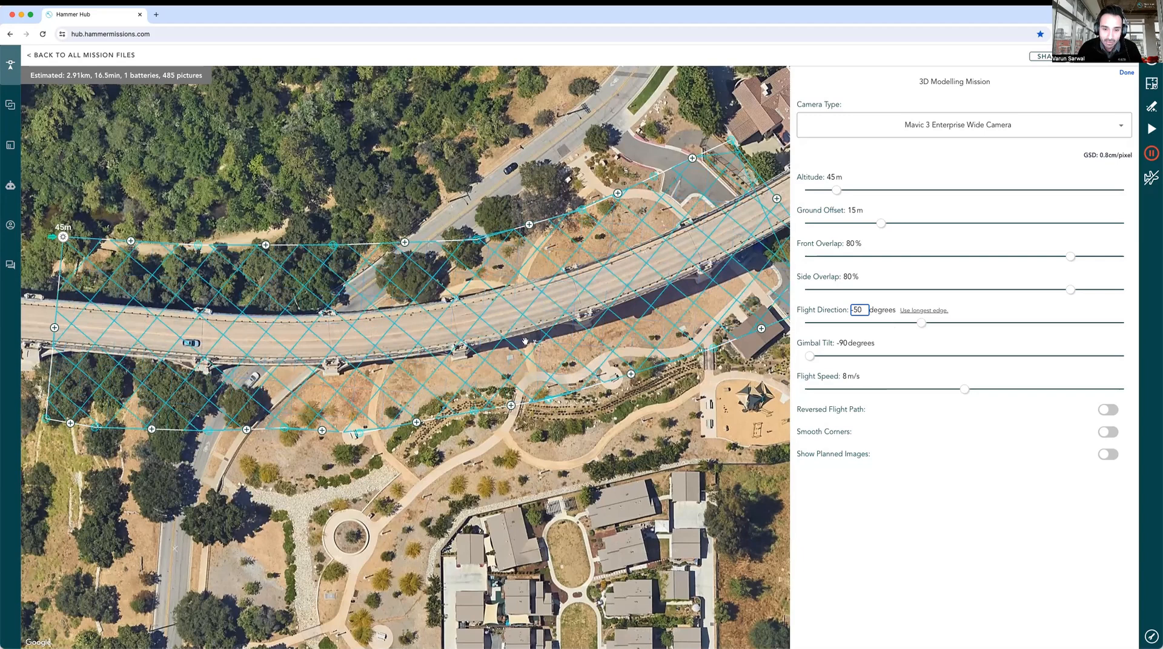
Rotate the mission's flight direction to -107 degrees.
{"action": "left_click_drag", "start_coordinate": [925, 328], "coordinate": [895, 326]}
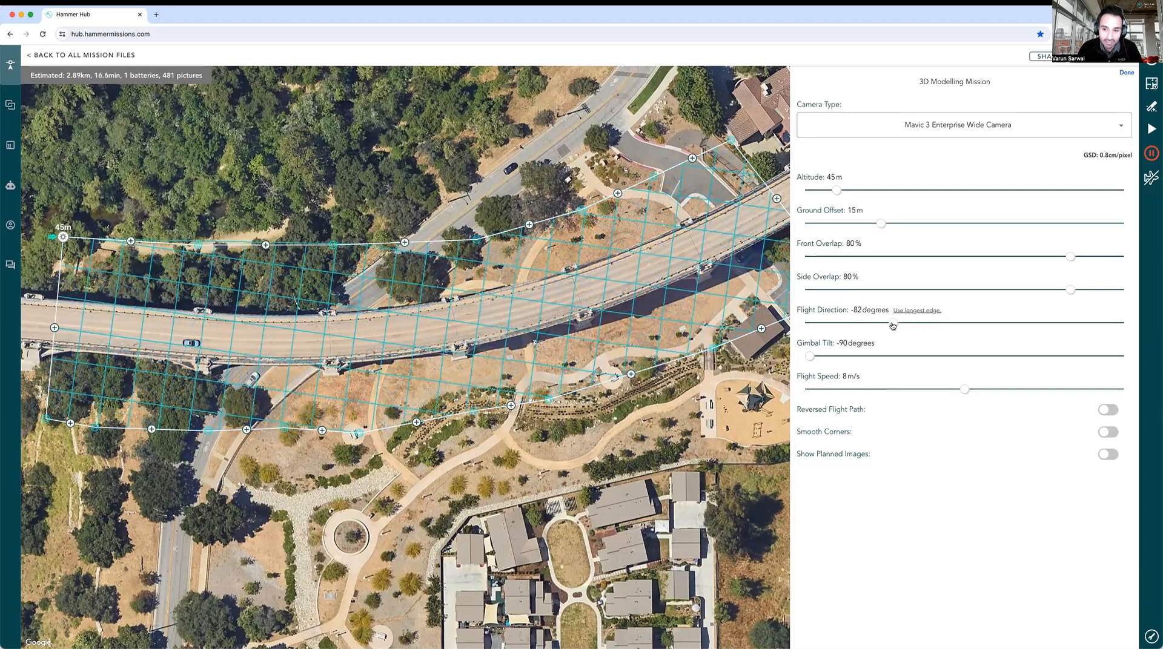
{"action": "left_click_drag", "start_coordinate": [892, 326], "coordinate": [874, 327]}
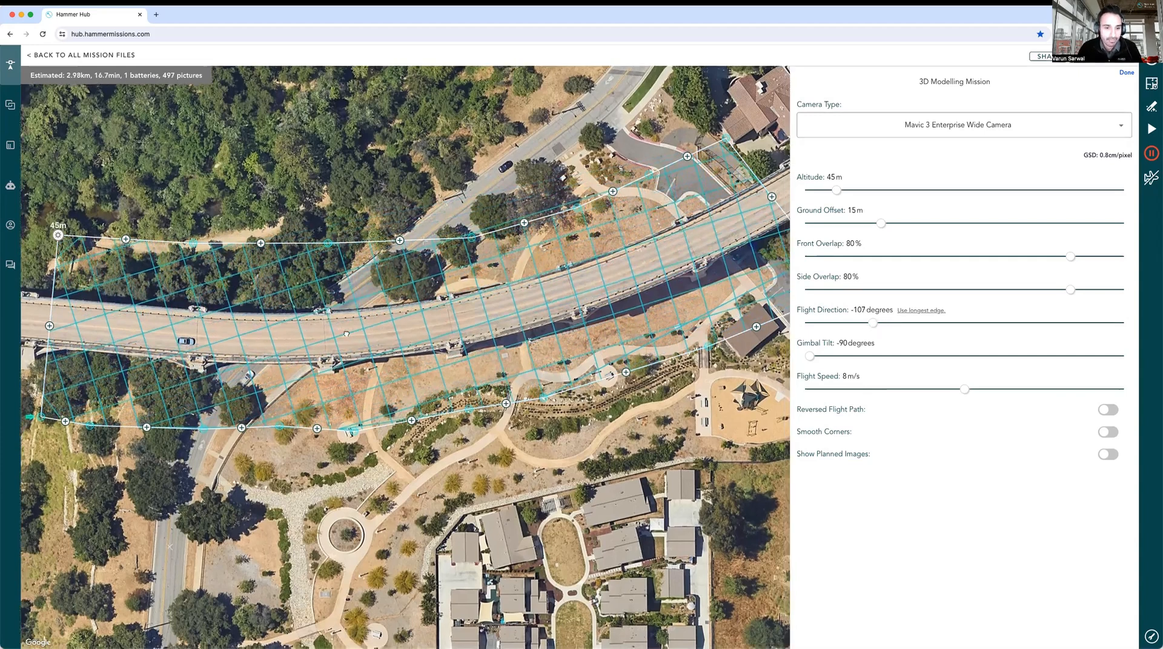
Examine how the rotated flight lines cross the full length of the bridge, and check the mission's flight speed setting.
{"action": "left_click_drag", "start_coordinate": [347, 333], "coordinate": [326, 332]}
{"action": "left_click_drag", "start_coordinate": [403, 317], "coordinate": [368, 328]}
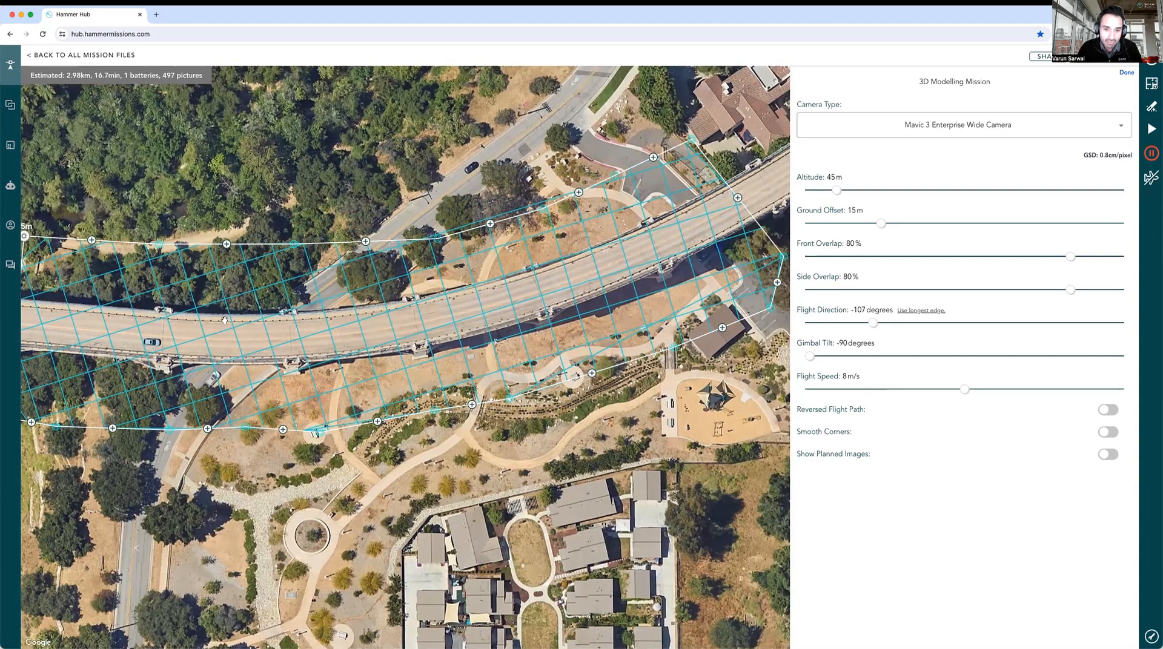
{"action": "left_click_drag", "start_coordinate": [294, 329], "coordinate": [327, 333]}
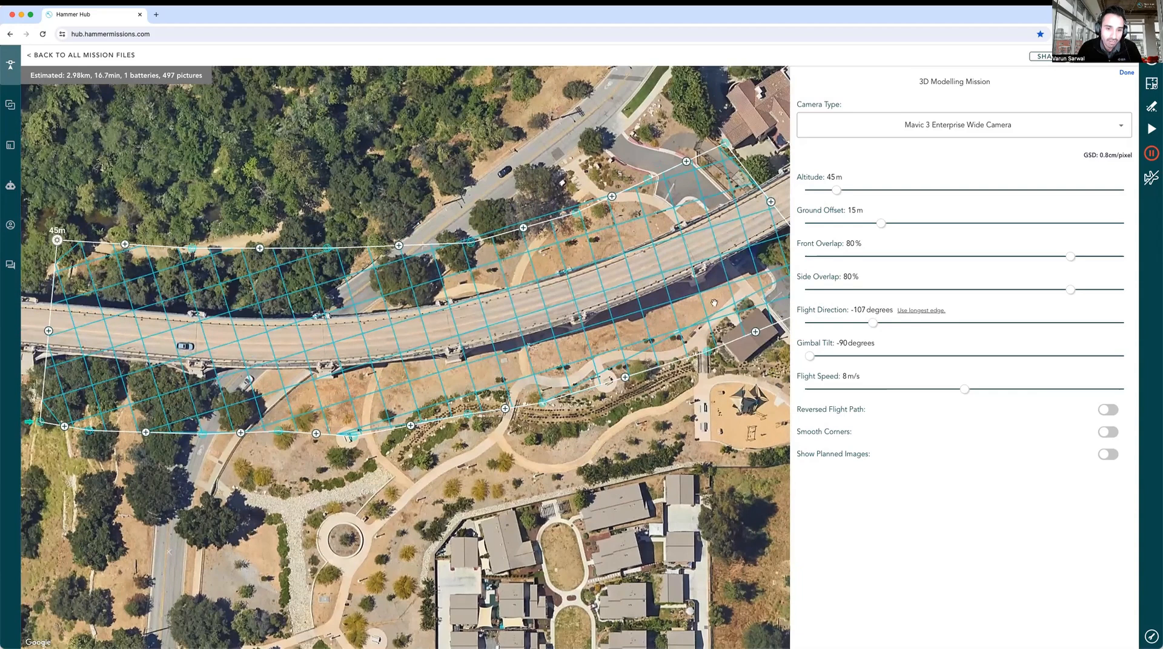
{"action": "left_click_drag", "start_coordinate": [455, 334], "coordinate": [437, 333]}
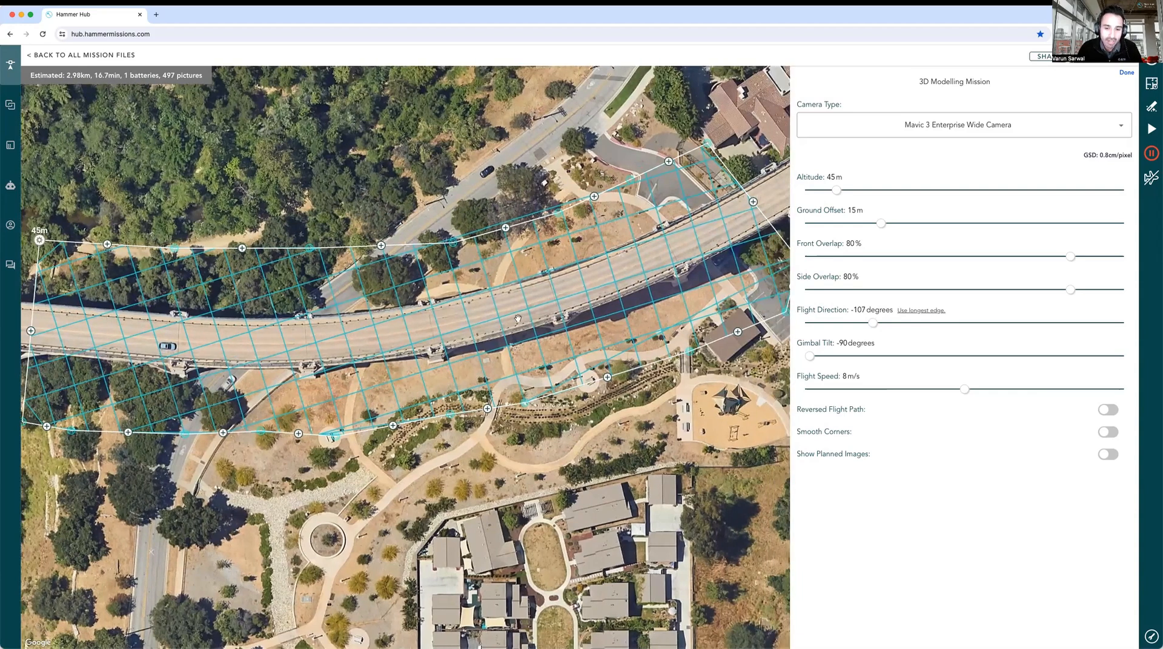
{"action": "left_click_drag", "start_coordinate": [318, 322], "coordinate": [332, 325]}
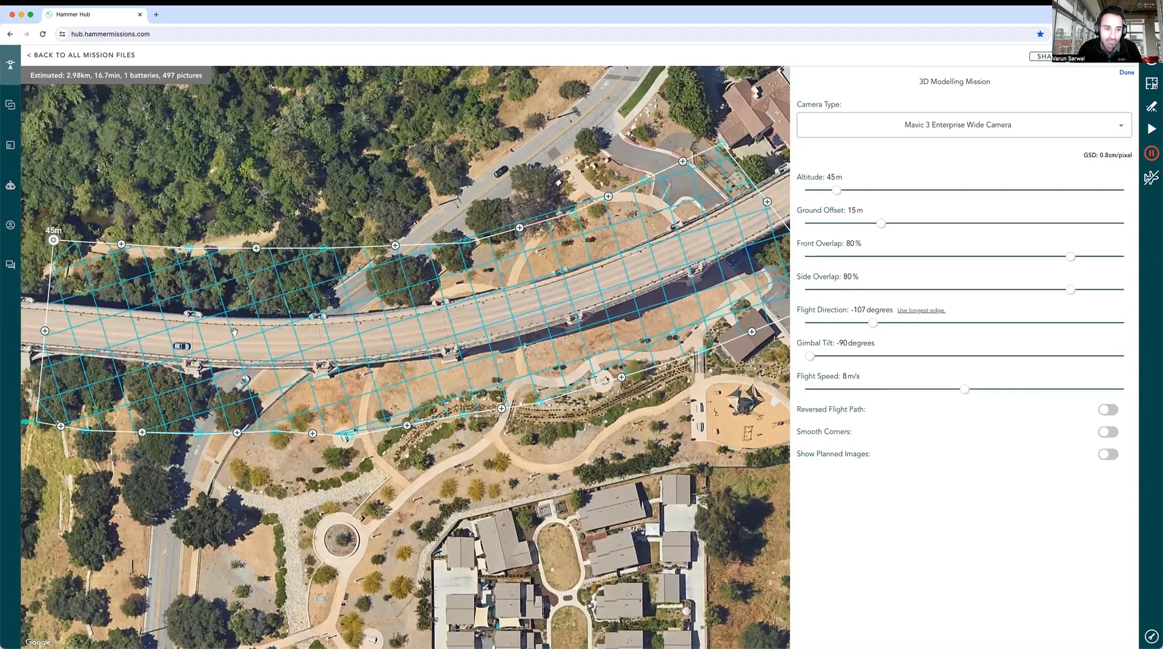
{"action": "left_click_drag", "start_coordinate": [235, 332], "coordinate": [269, 332]}
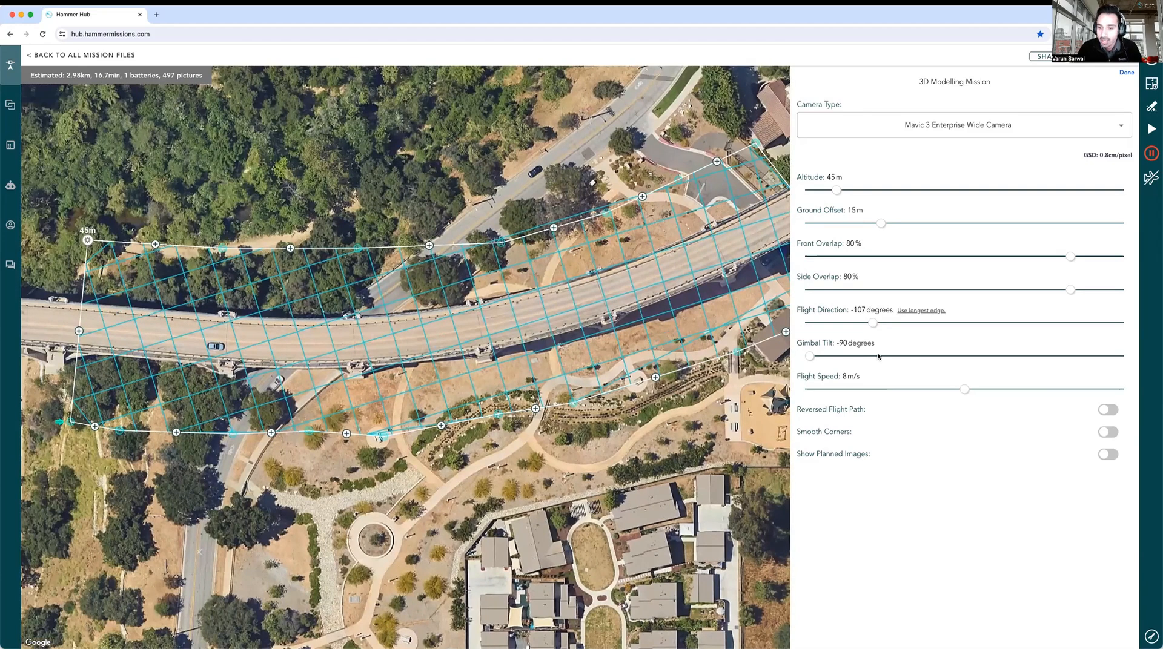
{"action": "left_click_drag", "start_coordinate": [692, 315], "coordinate": [658, 323]}
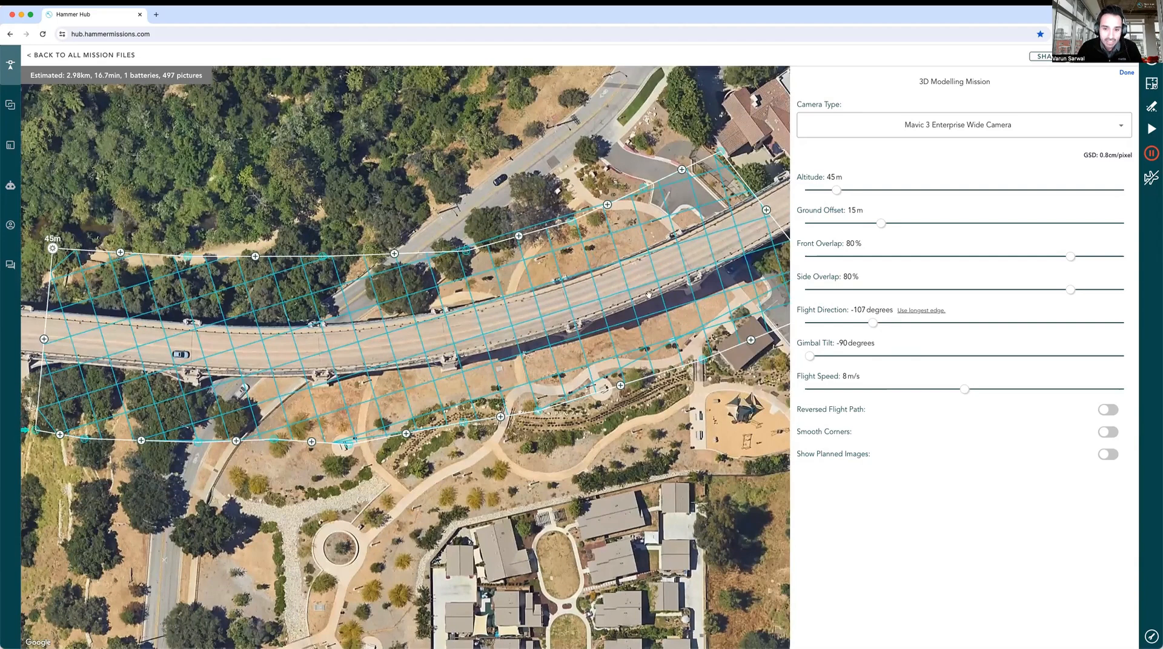
{"action": "left_click_drag", "start_coordinate": [508, 315], "coordinate": [504, 335]}
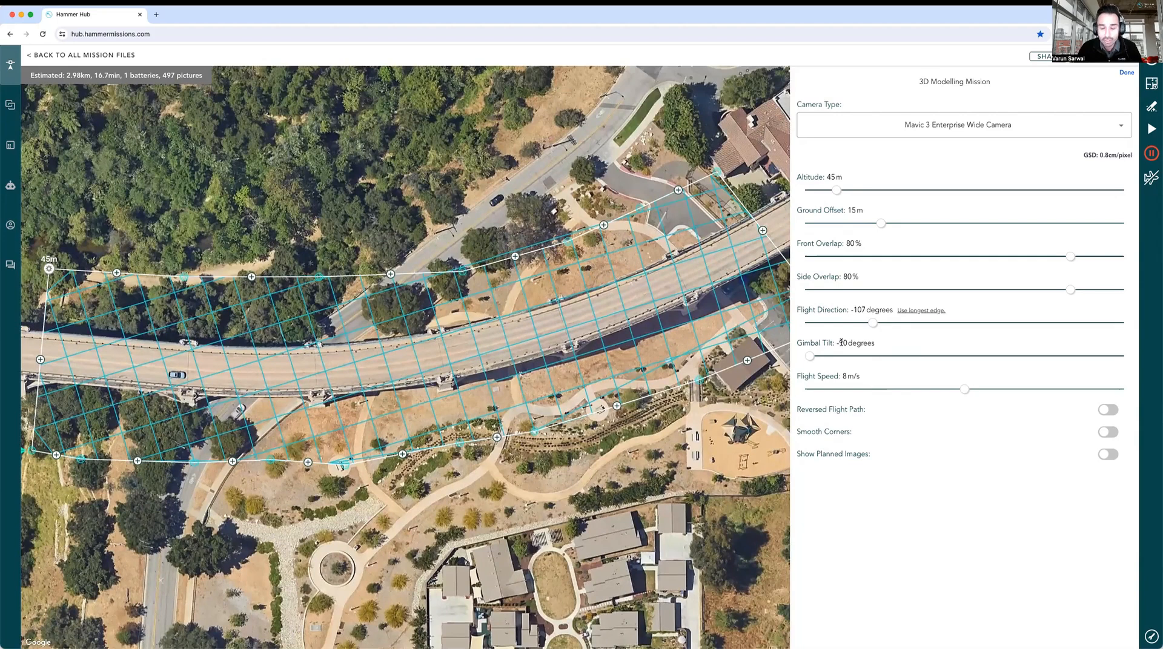
{"action": "double_click", "coordinate": [826, 377]}
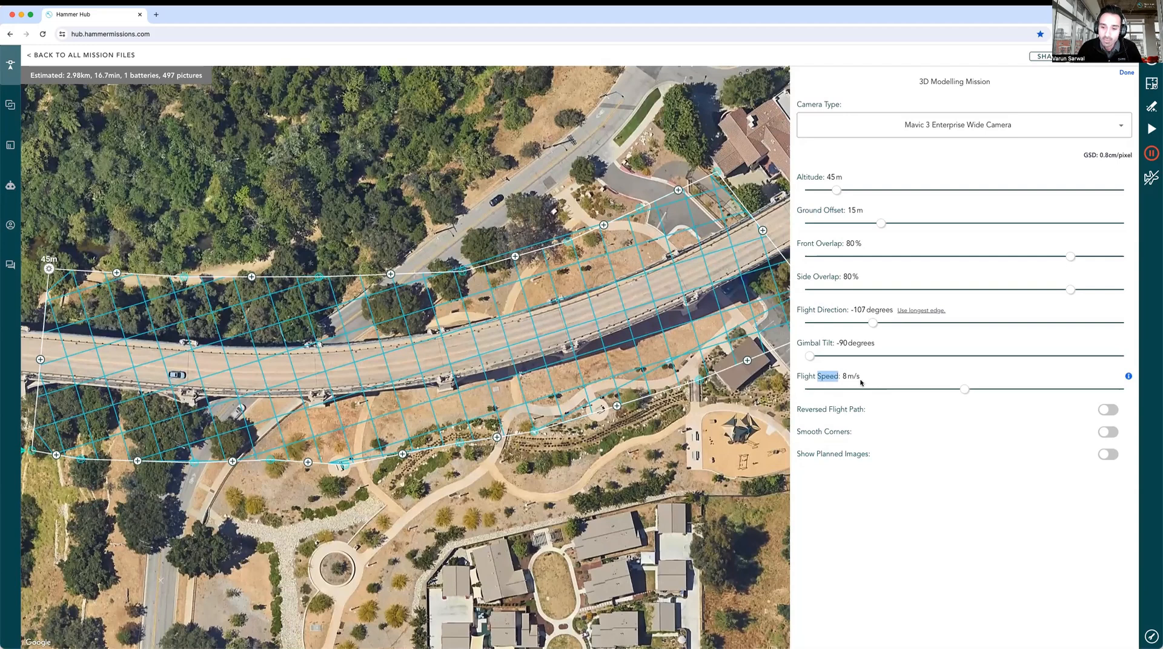
{"action": "left_click", "coordinate": [834, 377]}
{"action": "left_click_drag", "start_coordinate": [678, 280], "coordinate": [655, 285]}
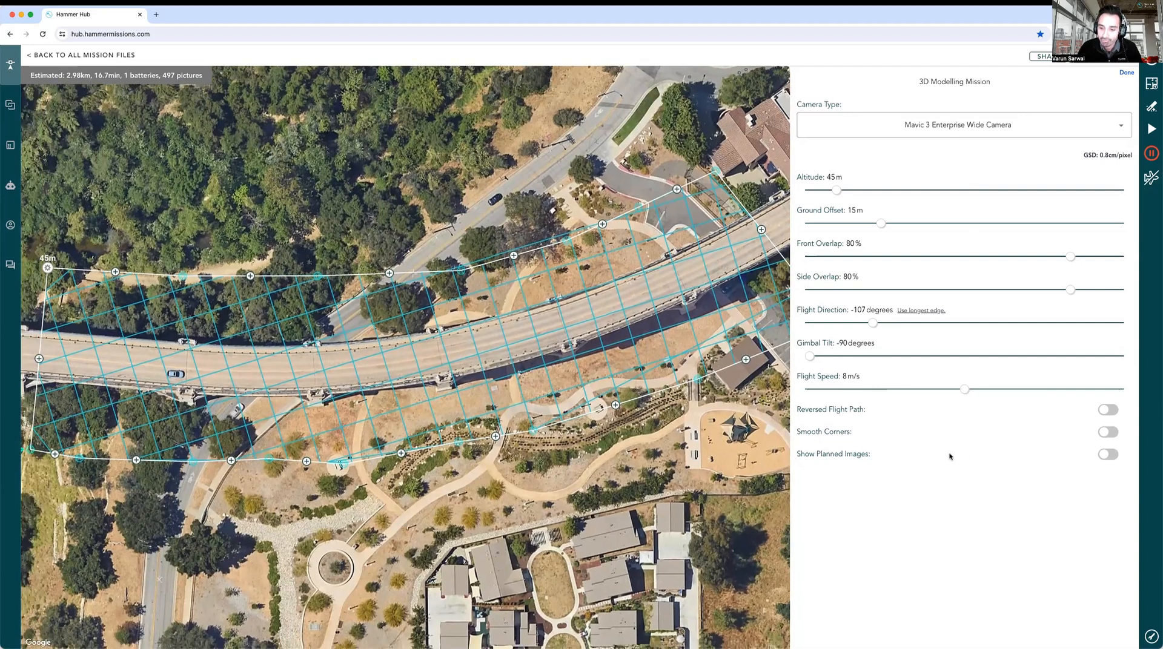
Show the mission's planned images and add a line overlay about 6 m long between two neighbouring image points beside the bridge.
{"action": "left_click", "coordinate": [1108, 457]}
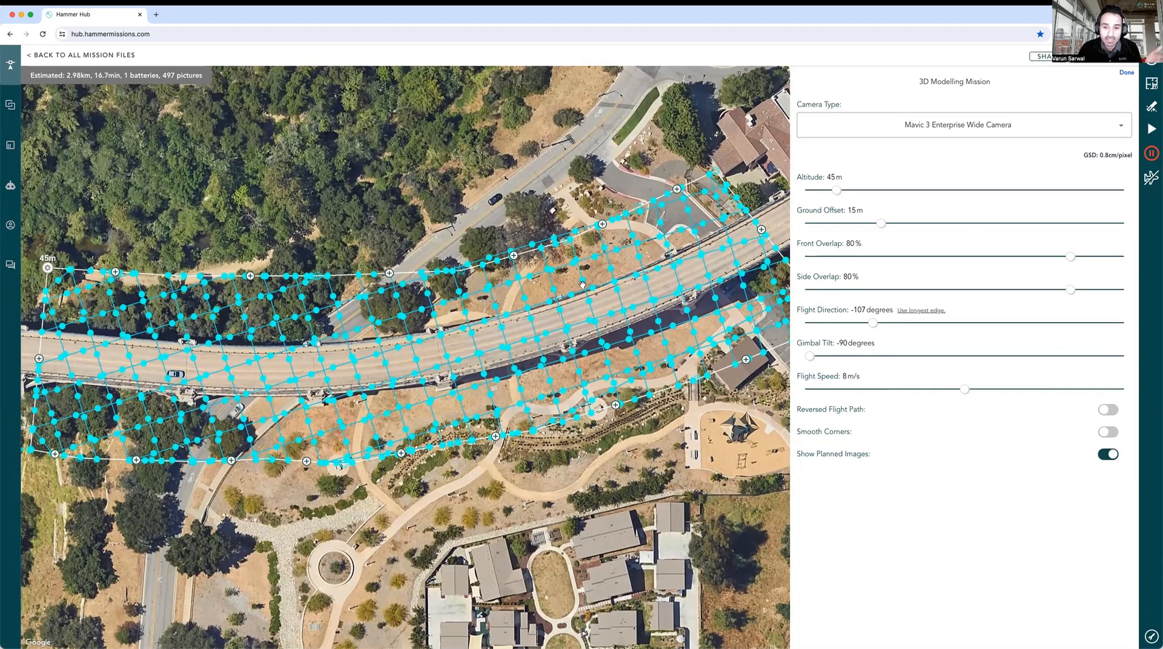
{"action": "scroll", "coordinate": [582, 284], "scroll_direction": "up", "scroll_amount": 1}
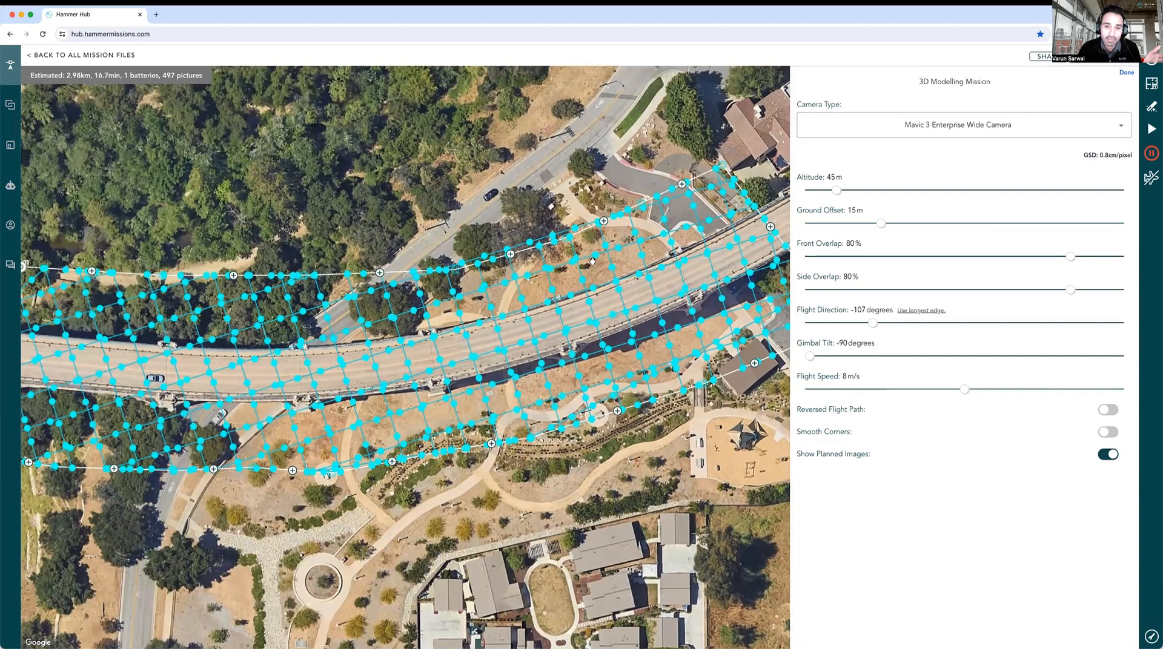
{"action": "scroll", "coordinate": [528, 274], "scroll_direction": "up", "scroll_amount": 2}
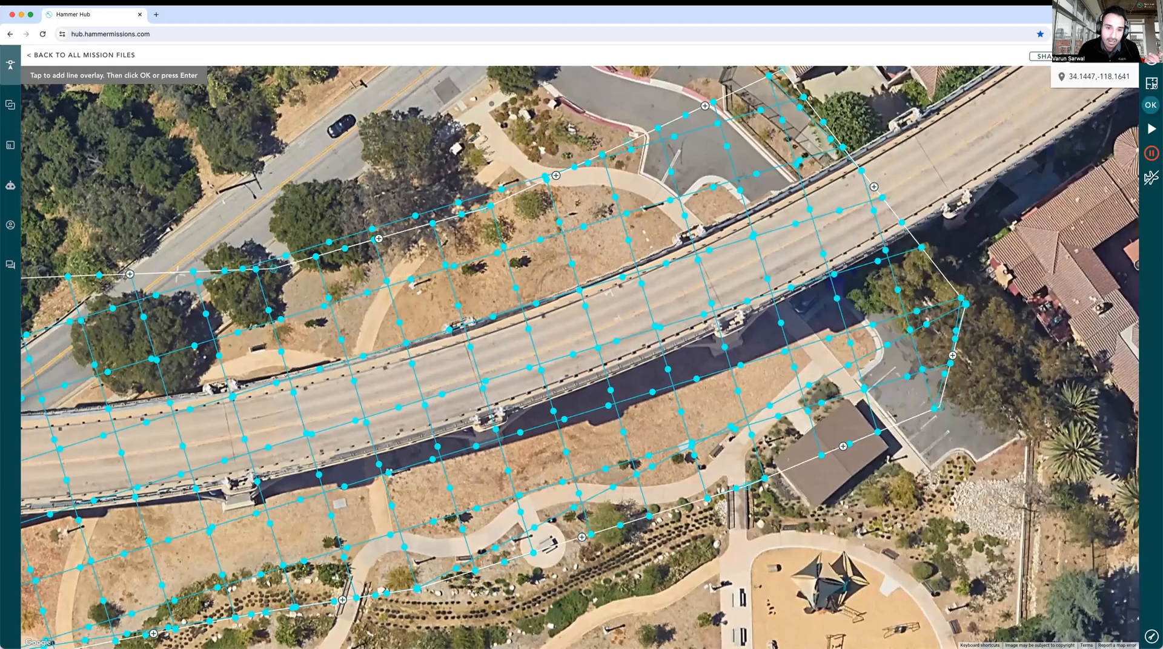
{"action": "left_click", "coordinate": [509, 244]}
{"action": "key", "text": "Return"}
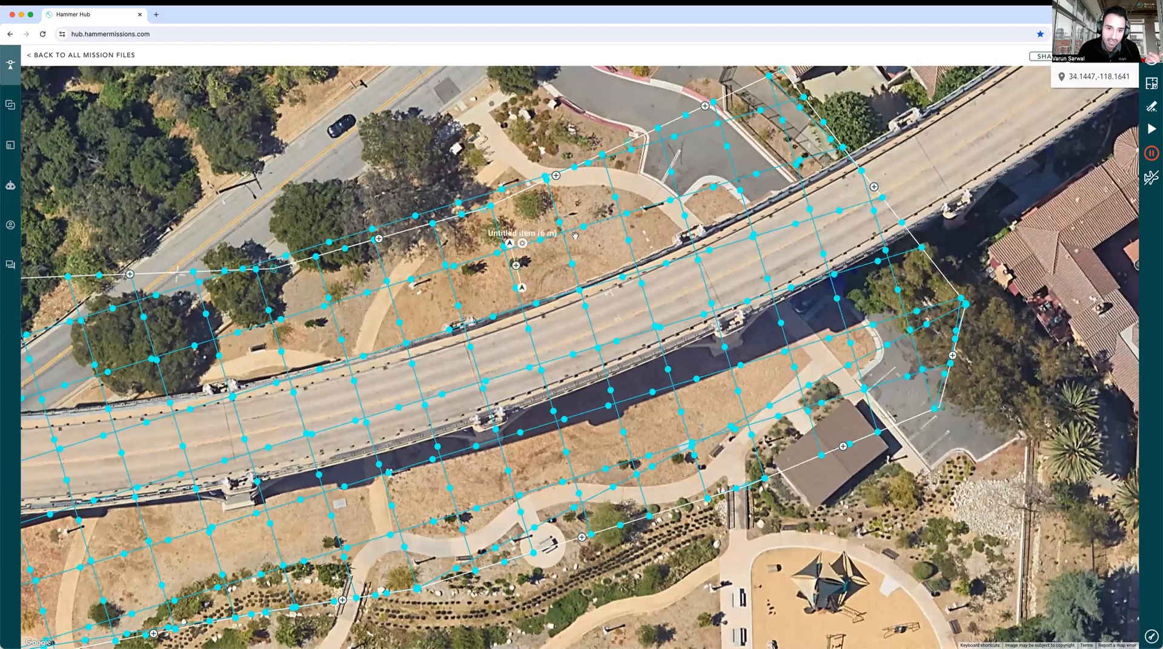
Label the new line overlay "Distance between 2 images".
{"action": "left_click", "coordinate": [522, 244]}
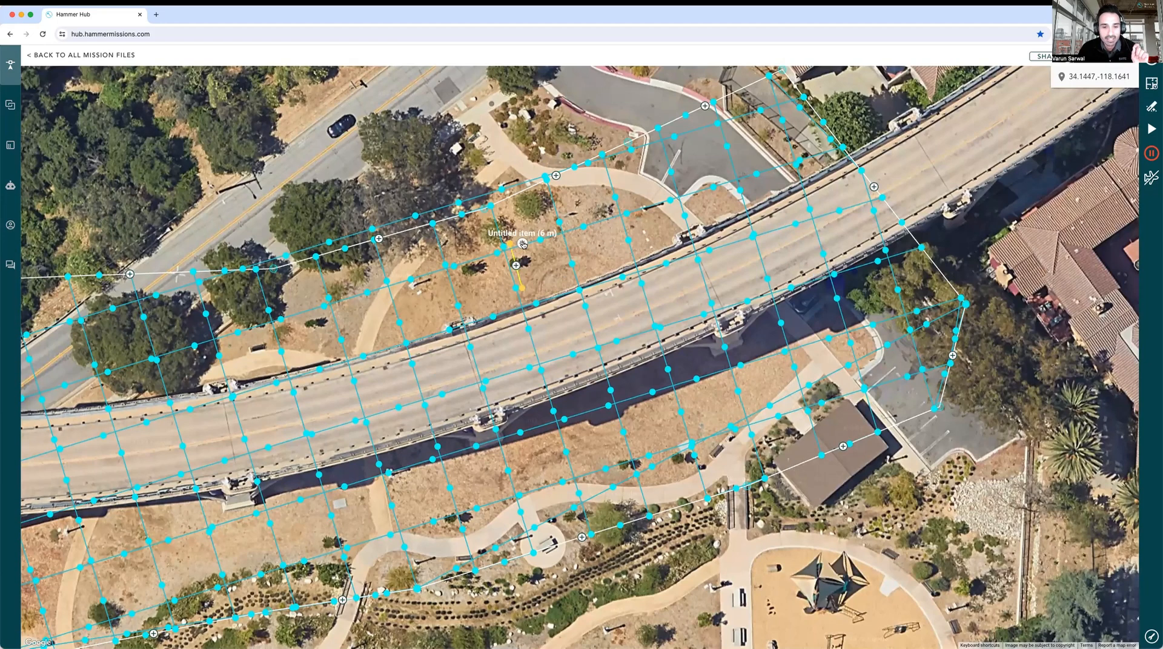
{"action": "left_click", "coordinate": [522, 244]}
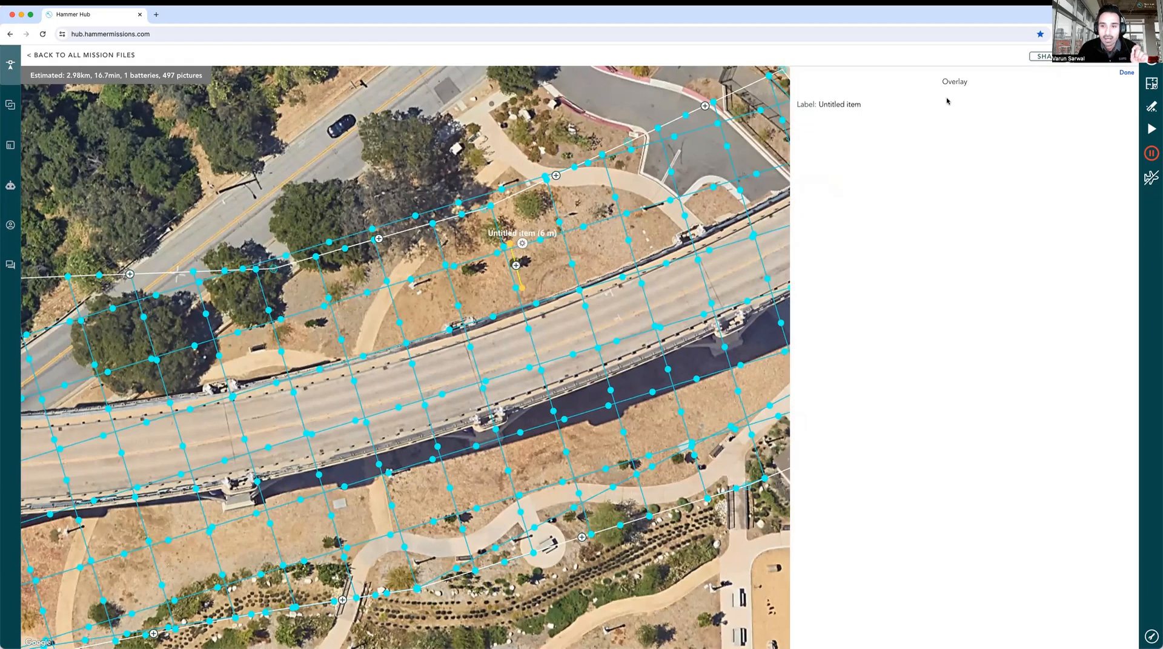
{"action": "left_click", "coordinate": [840, 103]}
{"action": "type", "text": "D"}
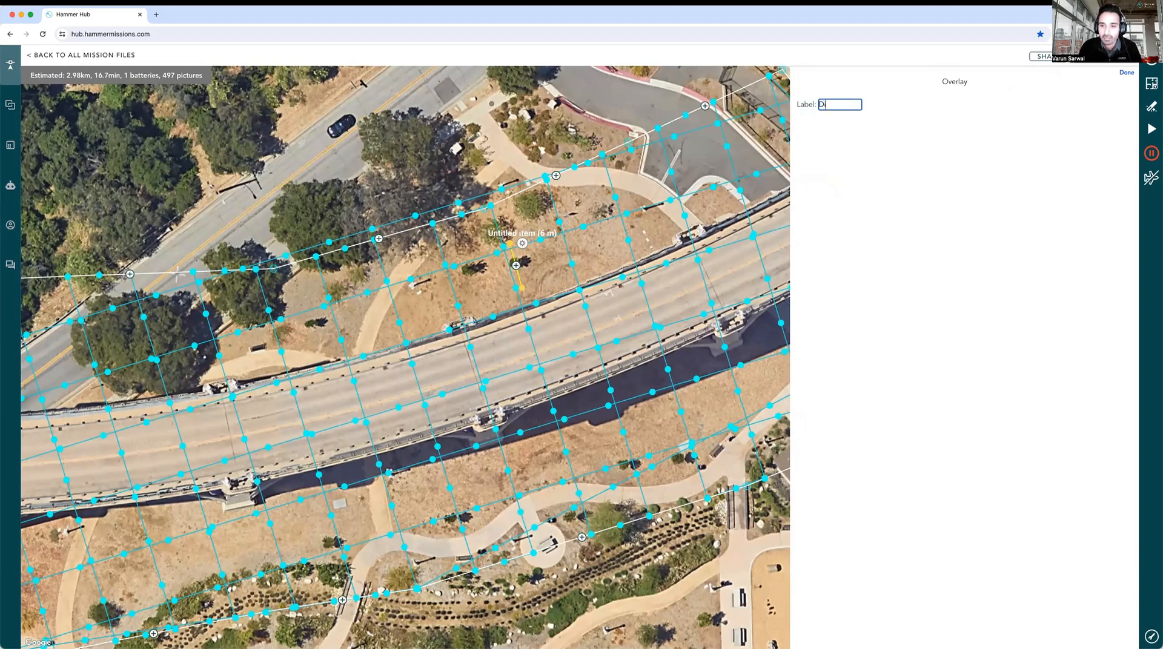
{"action": "type", "text": "istance between 2"}
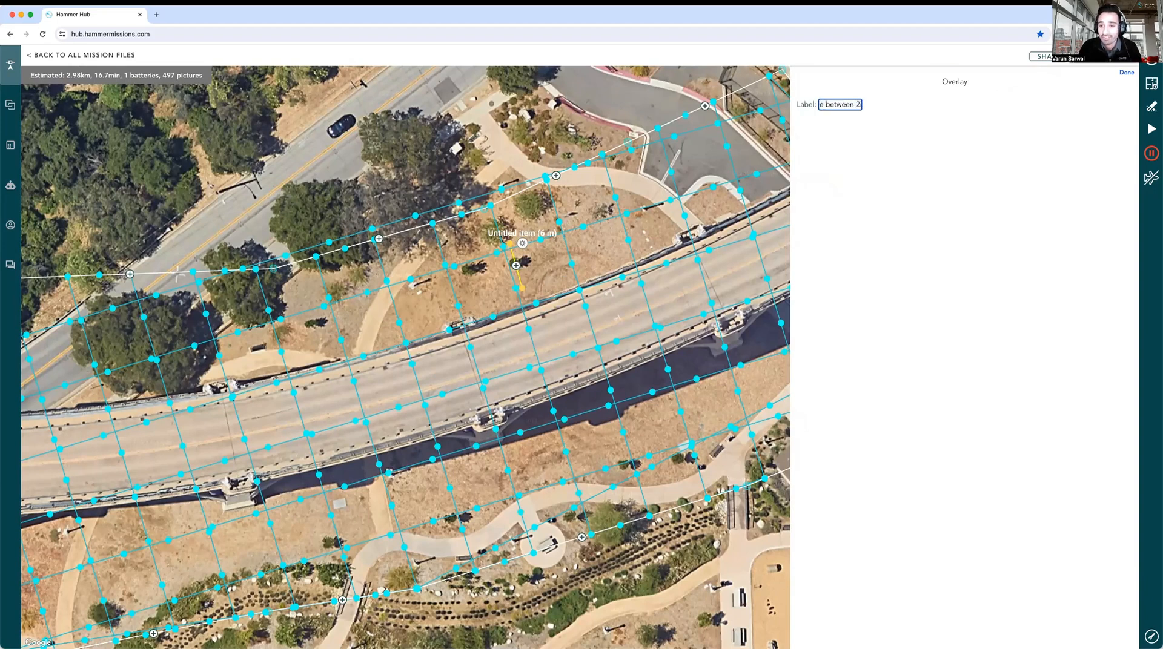
{"action": "type", "text": " images"}
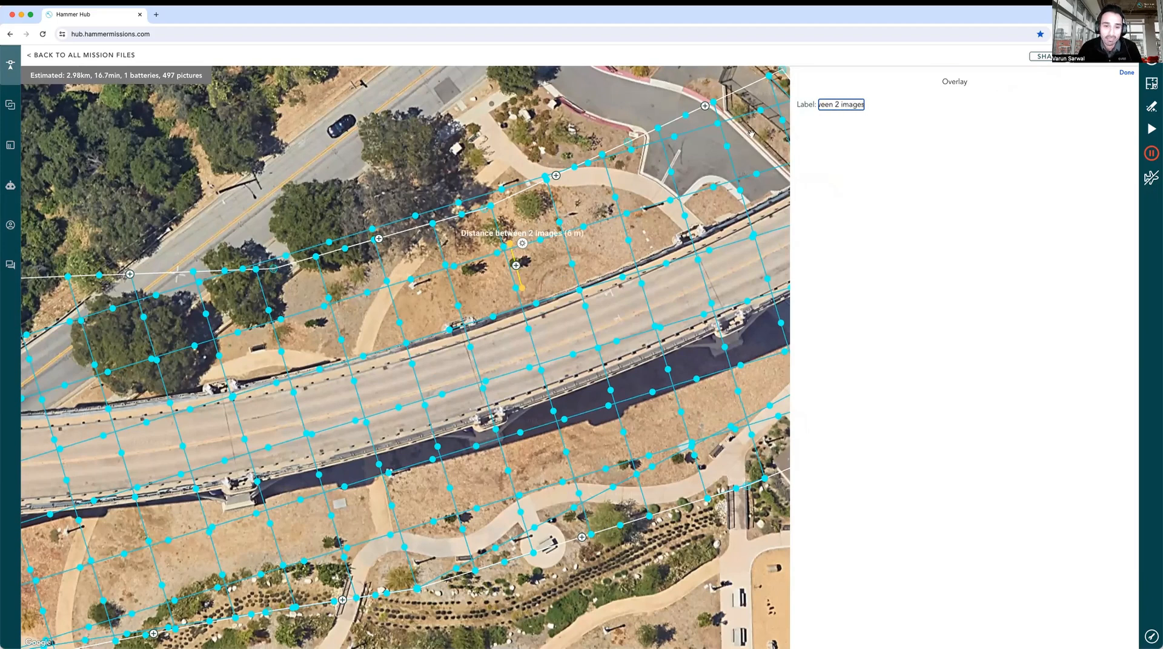
{"action": "left_click", "coordinate": [1125, 73]}
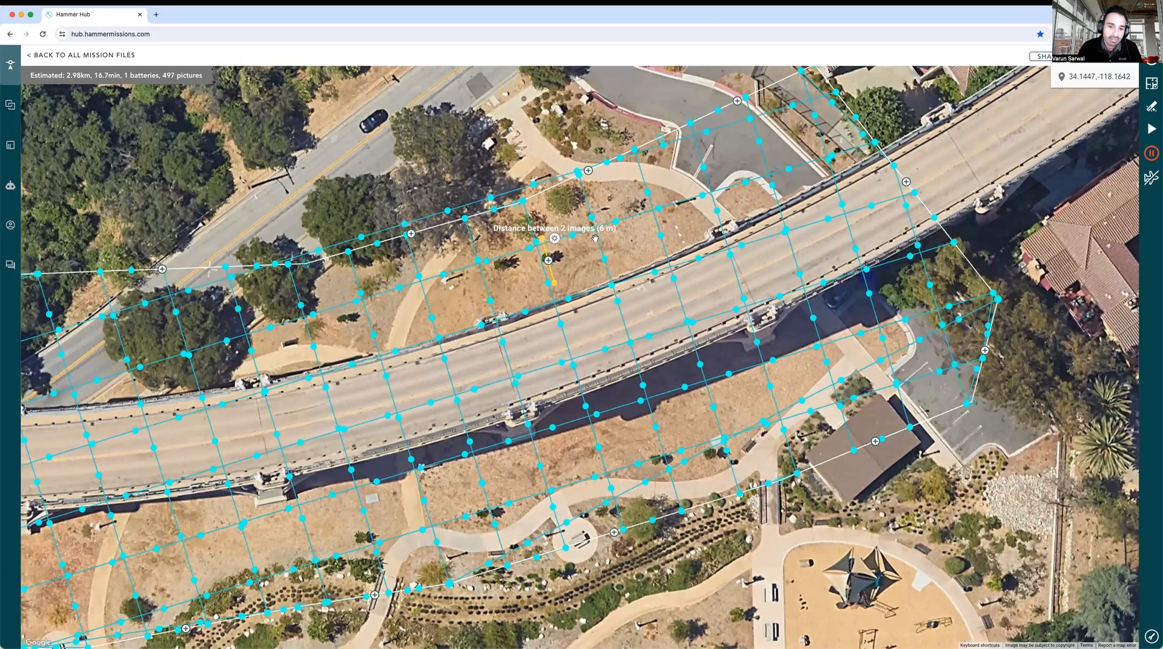
Reopen the 3D modelling mission's settings and review the flight speed alongside the labelled image spacing.
{"action": "left_click_drag", "start_coordinate": [482, 257], "coordinate": [513, 249]}
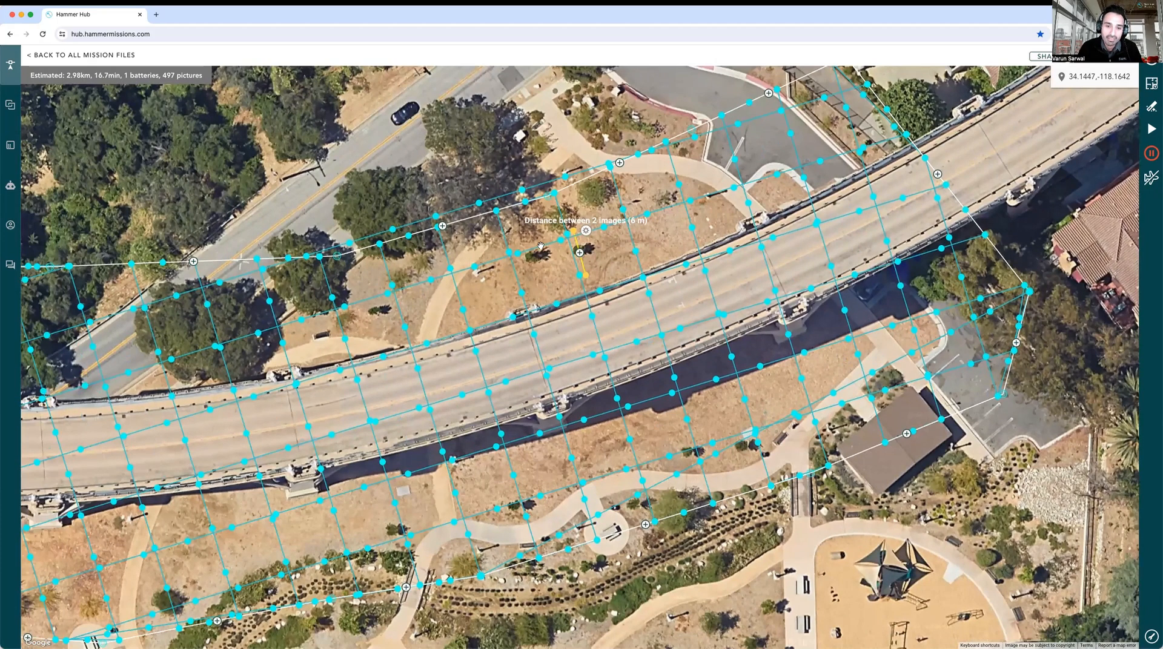
{"action": "left_click_drag", "start_coordinate": [541, 245], "coordinate": [502, 231]}
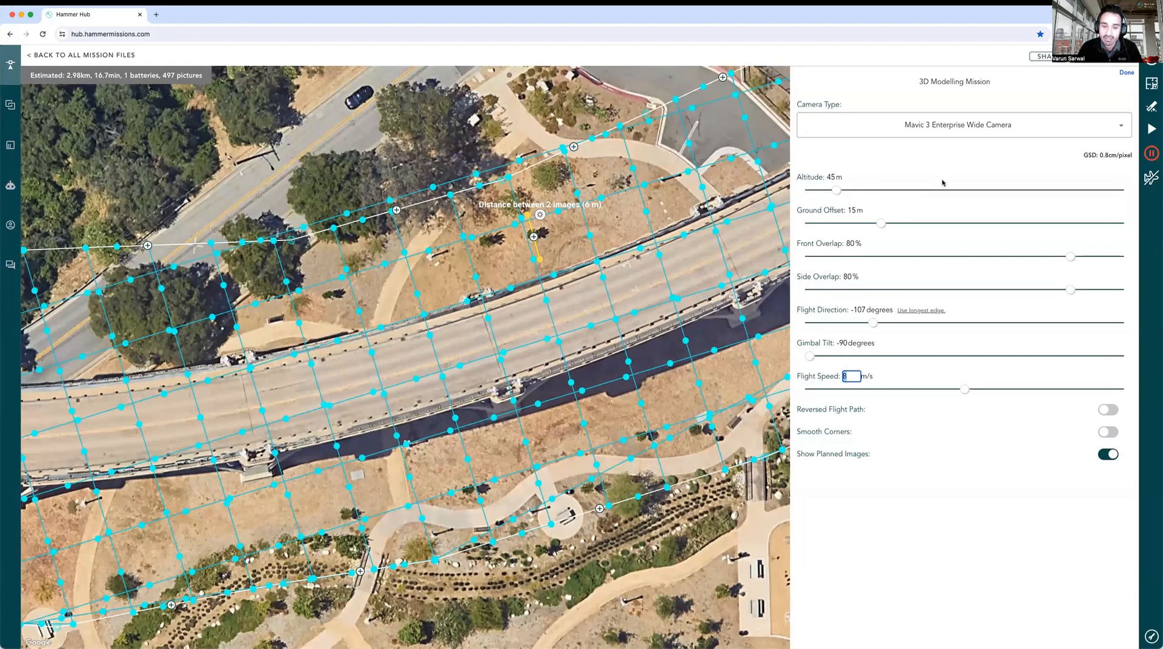
{"action": "left_click", "coordinate": [566, 235]}
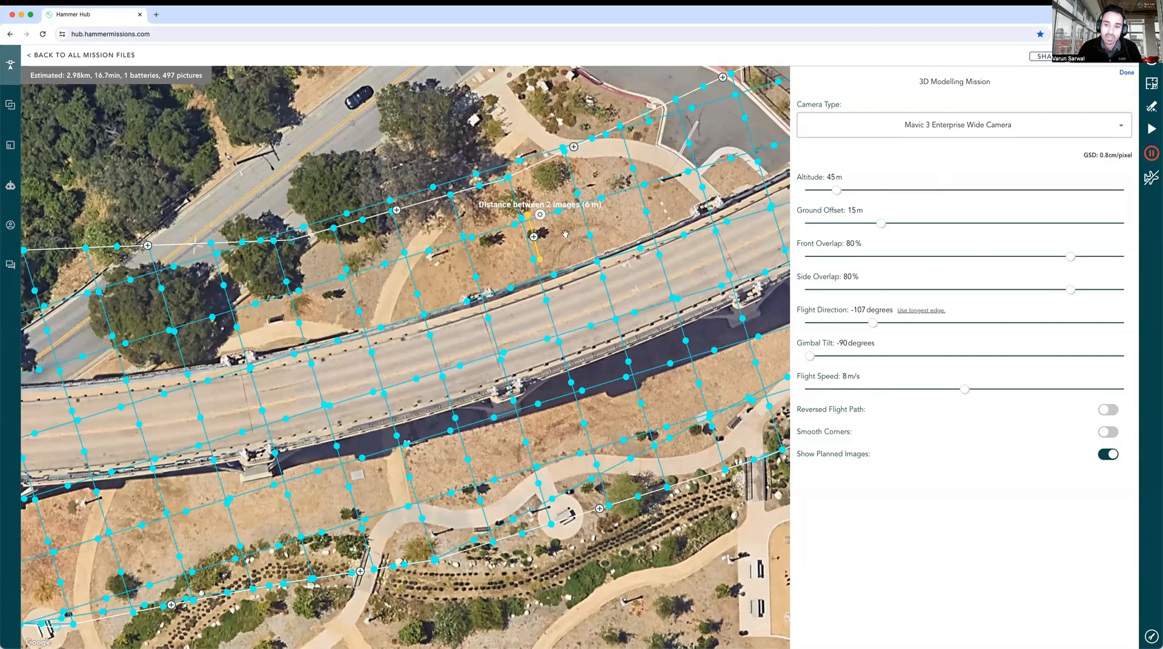
Turn on the reversed flight path and smooth corners for the 3D modelling mission.
{"action": "left_click_drag", "start_coordinate": [567, 232], "coordinate": [538, 235]}
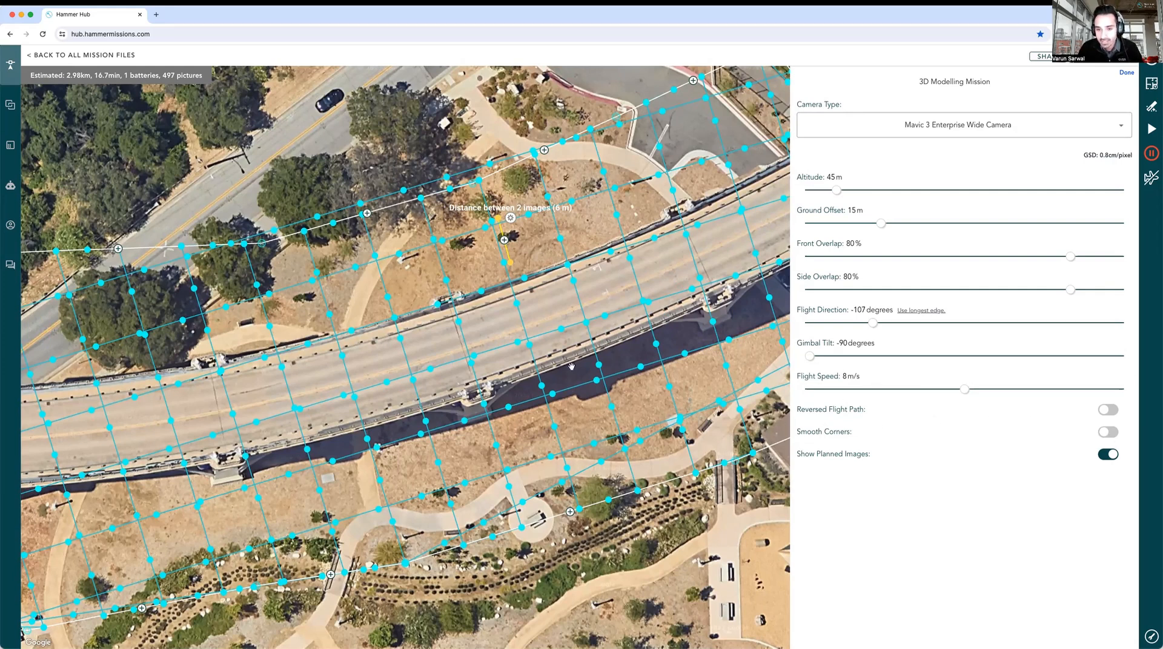
{"action": "left_click_drag", "start_coordinate": [534, 367], "coordinate": [500, 370]}
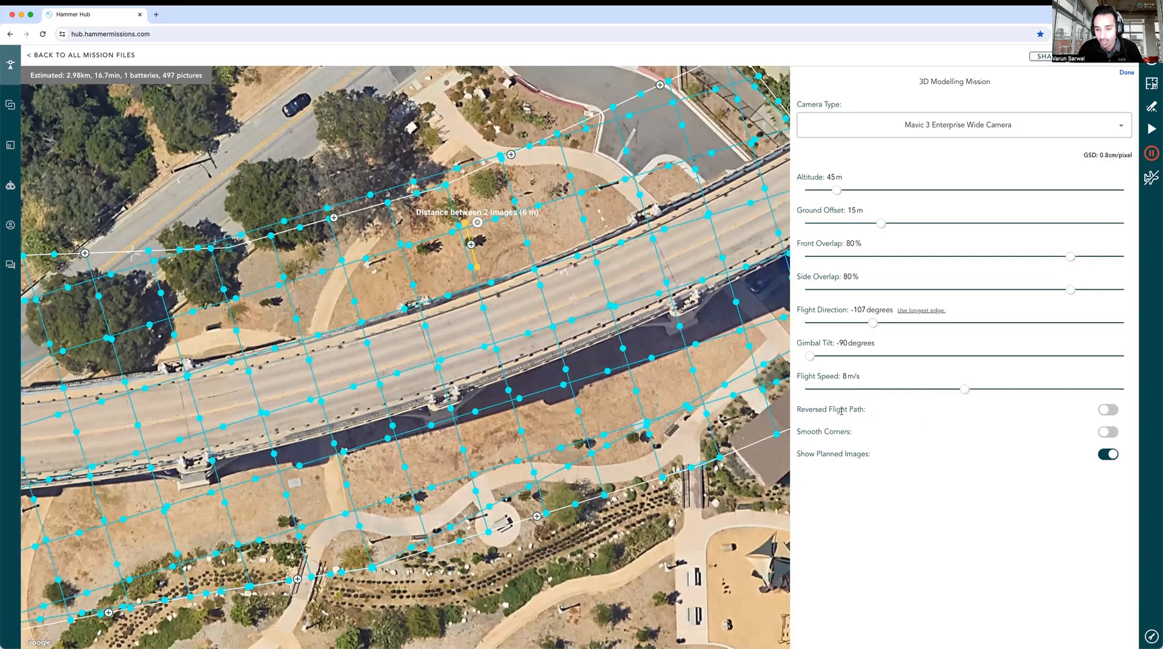
{"action": "left_click_drag", "start_coordinate": [568, 250], "coordinate": [302, 396]}
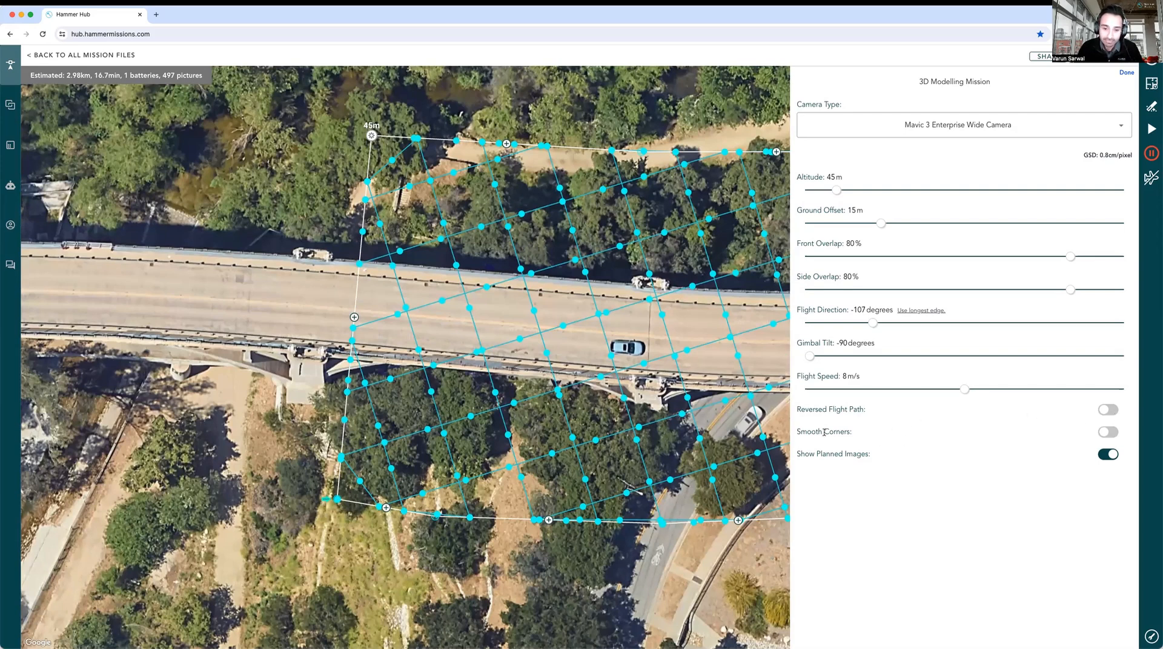
{"action": "left_click_drag", "start_coordinate": [455, 461], "coordinate": [236, 489]}
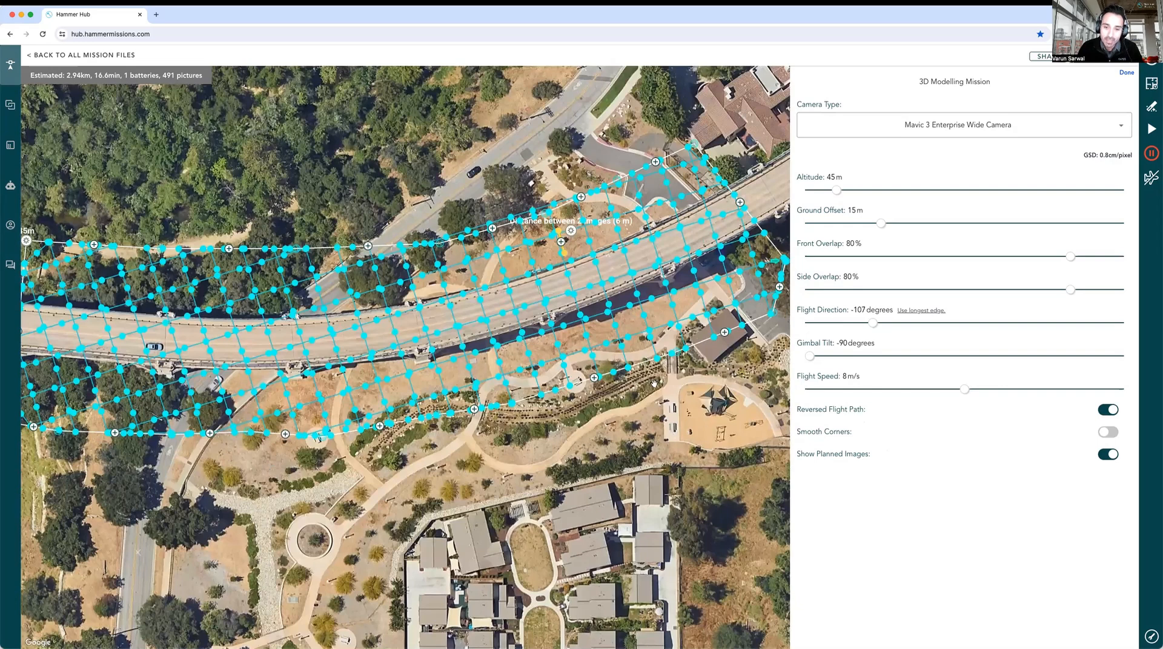
{"action": "left_click_drag", "start_coordinate": [726, 275], "coordinate": [672, 284]}
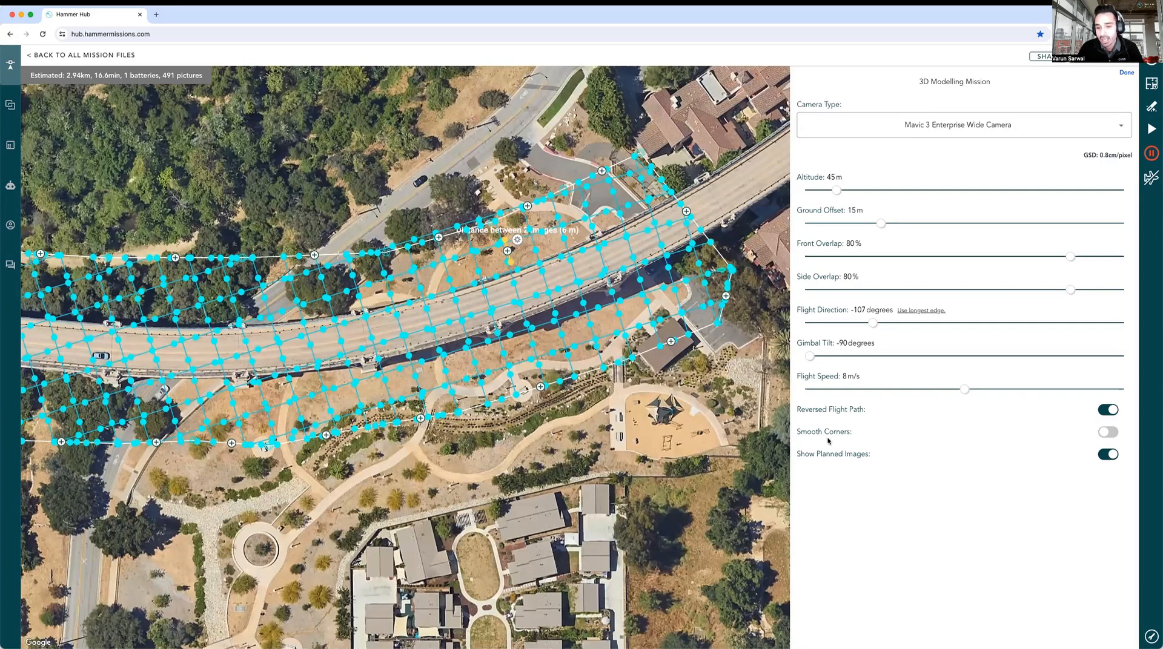
{"action": "left_click", "coordinate": [1109, 433]}
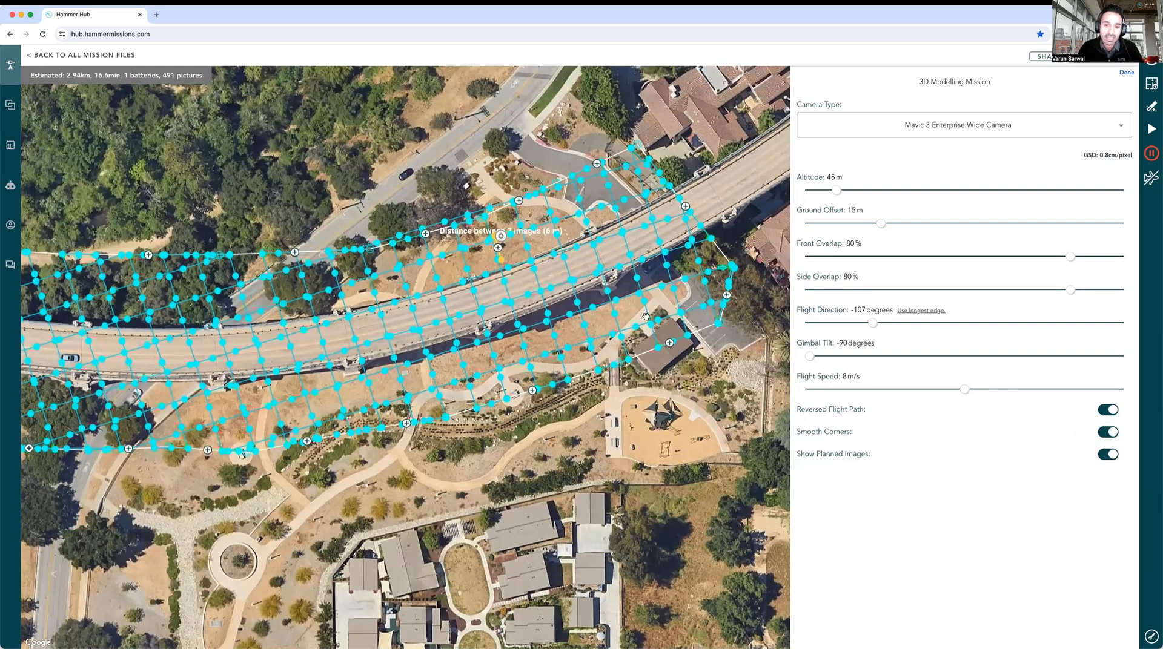
Examine the smoothed corners at the flight line ends beside the bridge, and check the full mission coverage.
{"action": "scroll", "coordinate": [627, 319], "scroll_direction": "up", "scroll_amount": 4}
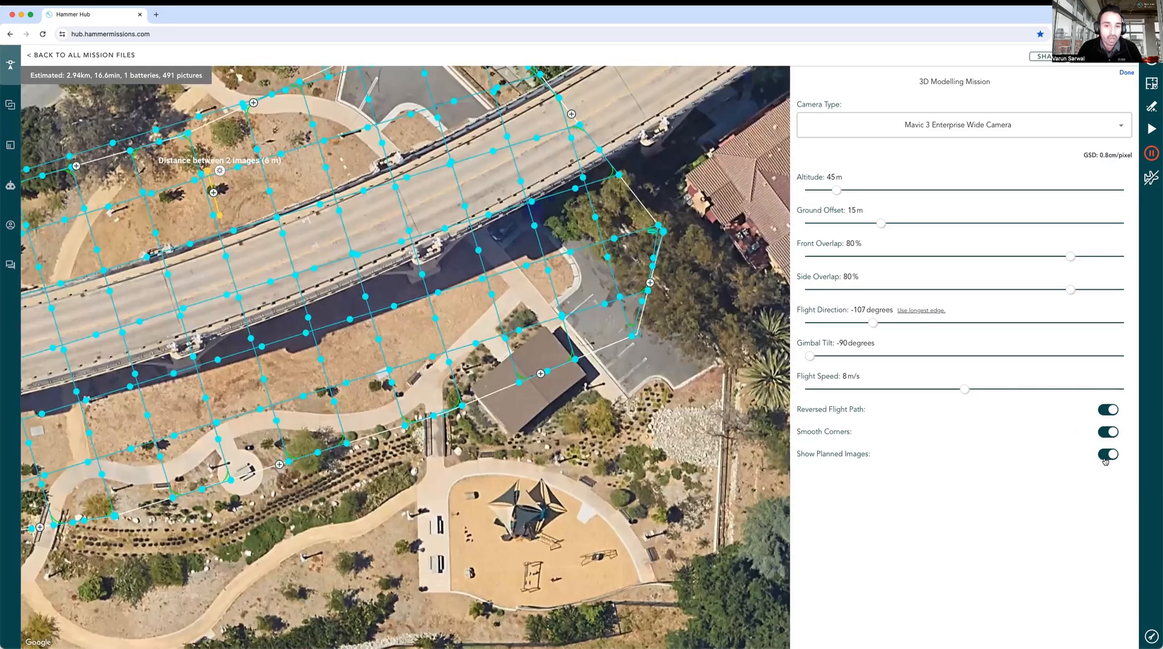
{"action": "left_click_drag", "start_coordinate": [615, 178], "coordinate": [543, 211]}
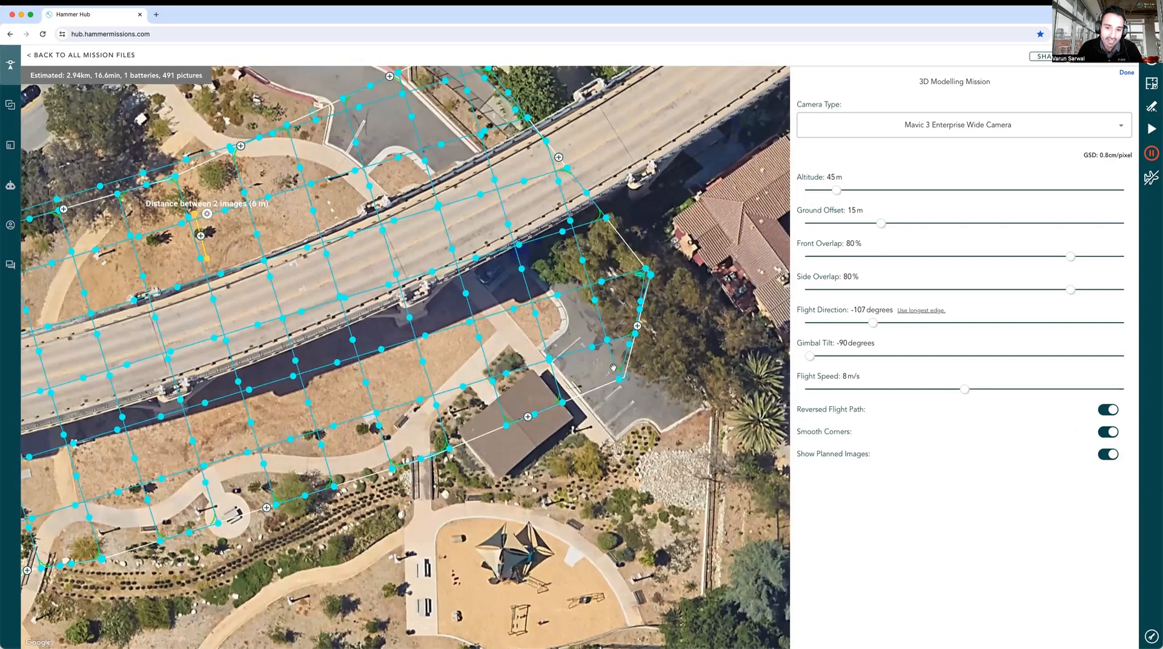
{"action": "left_click_drag", "start_coordinate": [512, 409], "coordinate": [537, 382]}
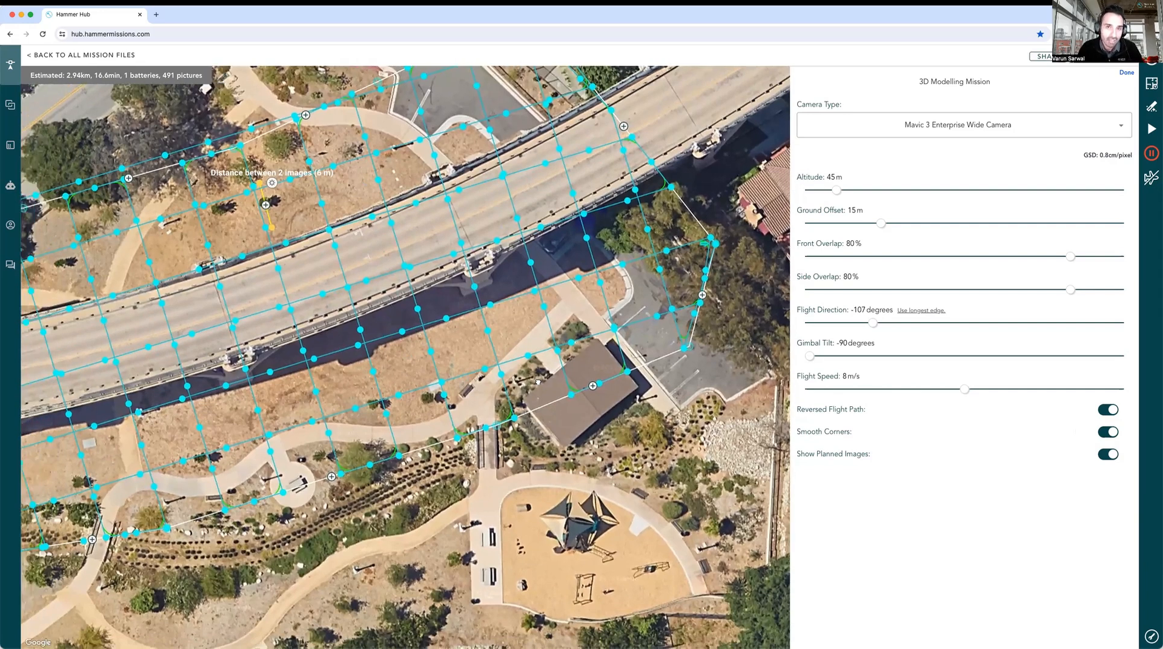
{"action": "scroll", "coordinate": [538, 380], "scroll_direction": "down", "scroll_amount": 2}
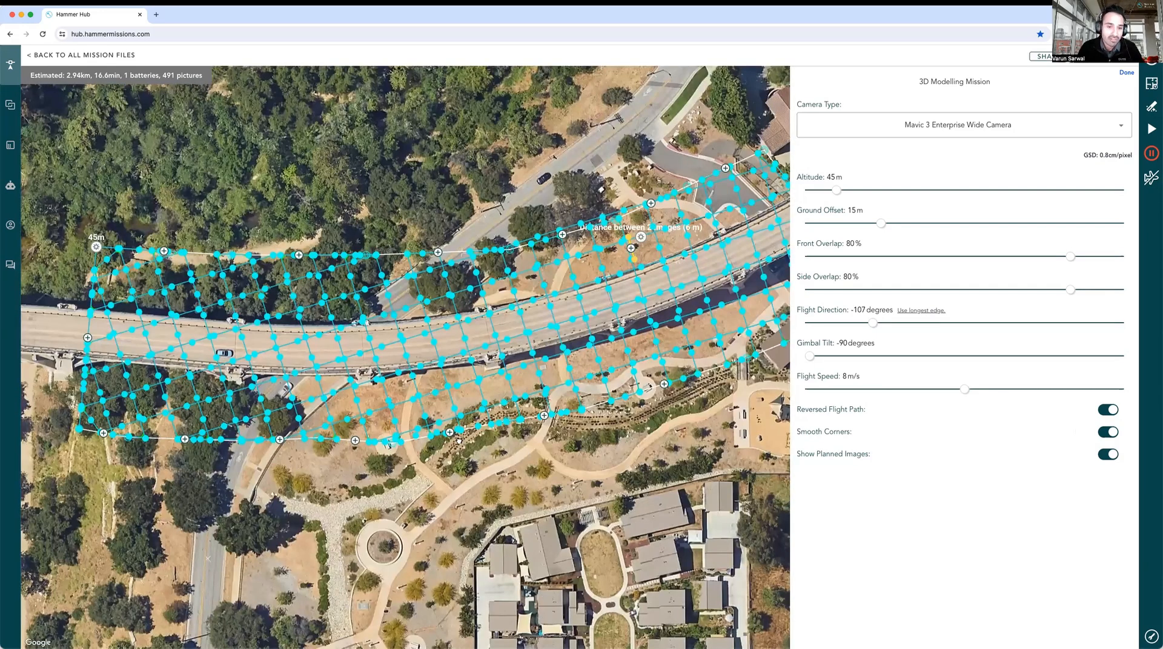
{"action": "left_click_drag", "start_coordinate": [570, 443], "coordinate": [454, 447]}
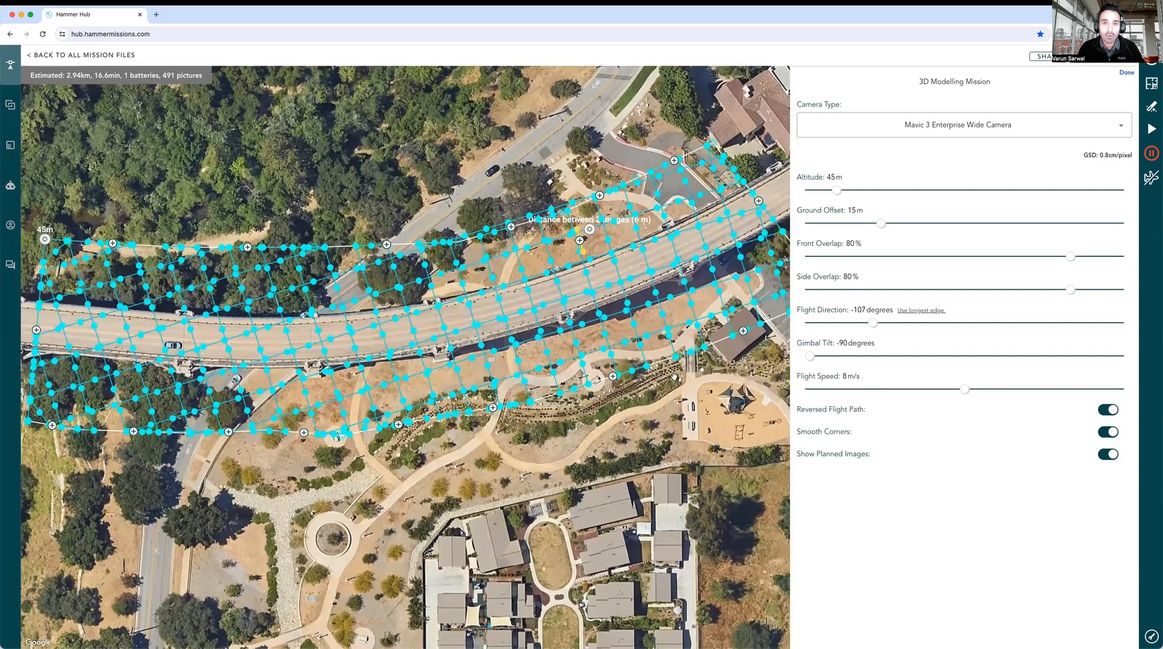
{"action": "left_click_drag", "start_coordinate": [674, 377], "coordinate": [623, 378]}
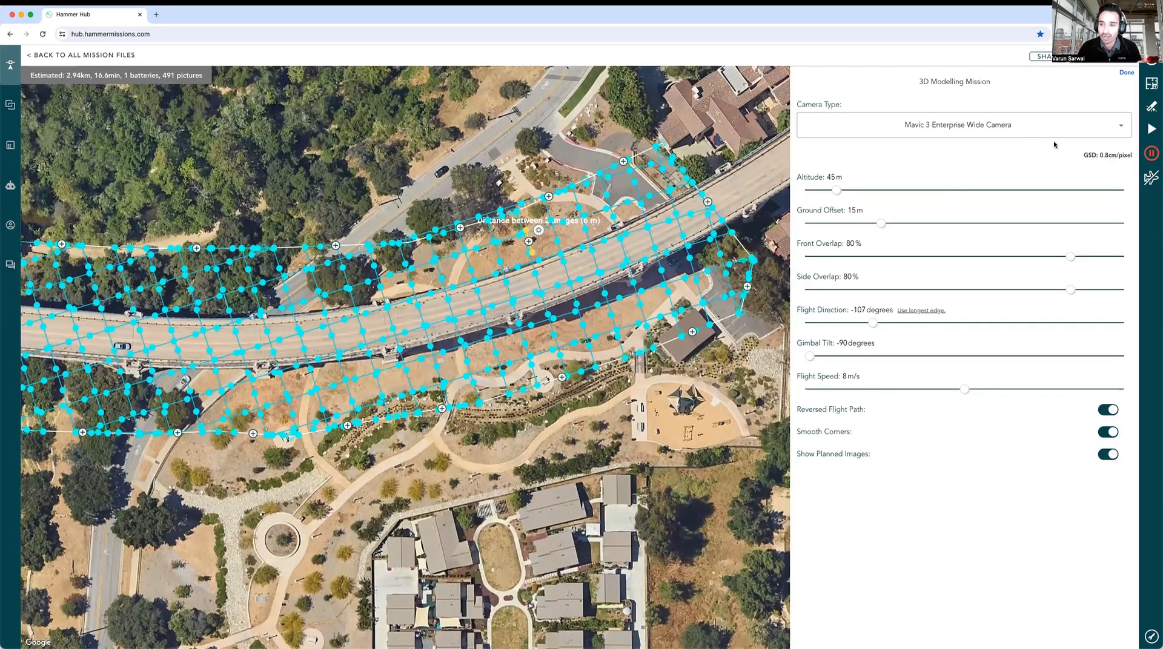
Set the mission's altitude to 55 m and its ground offset to 20 m, and close the mission settings.
{"action": "triple_click", "coordinate": [1098, 175]}
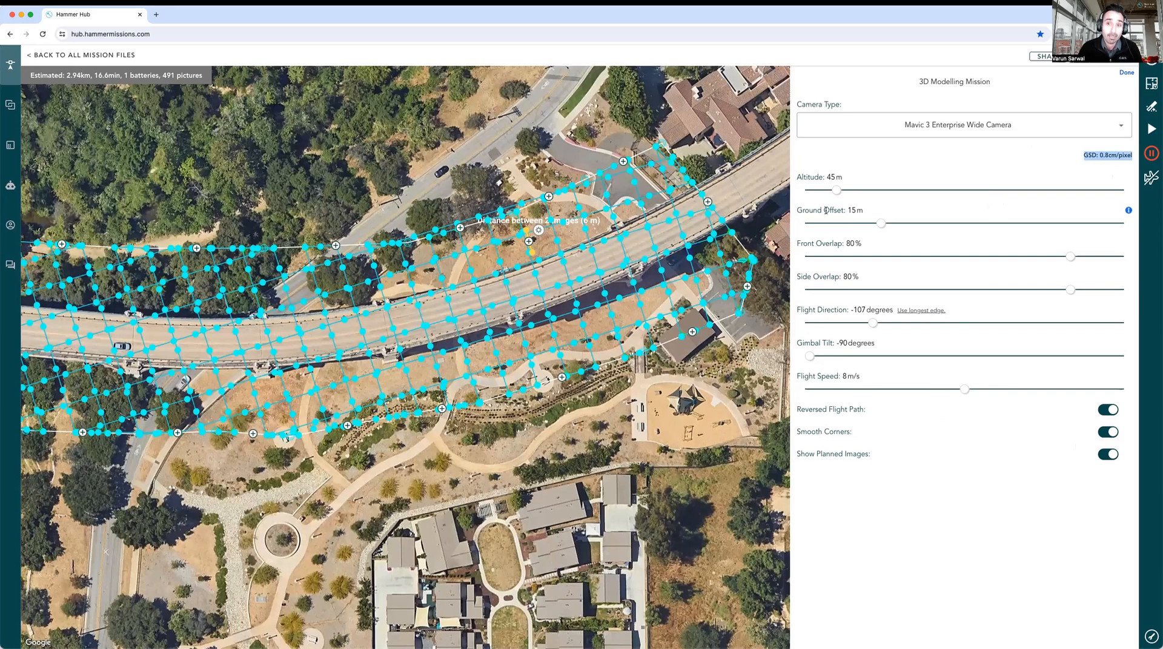
{"action": "left_click", "coordinate": [830, 177]}
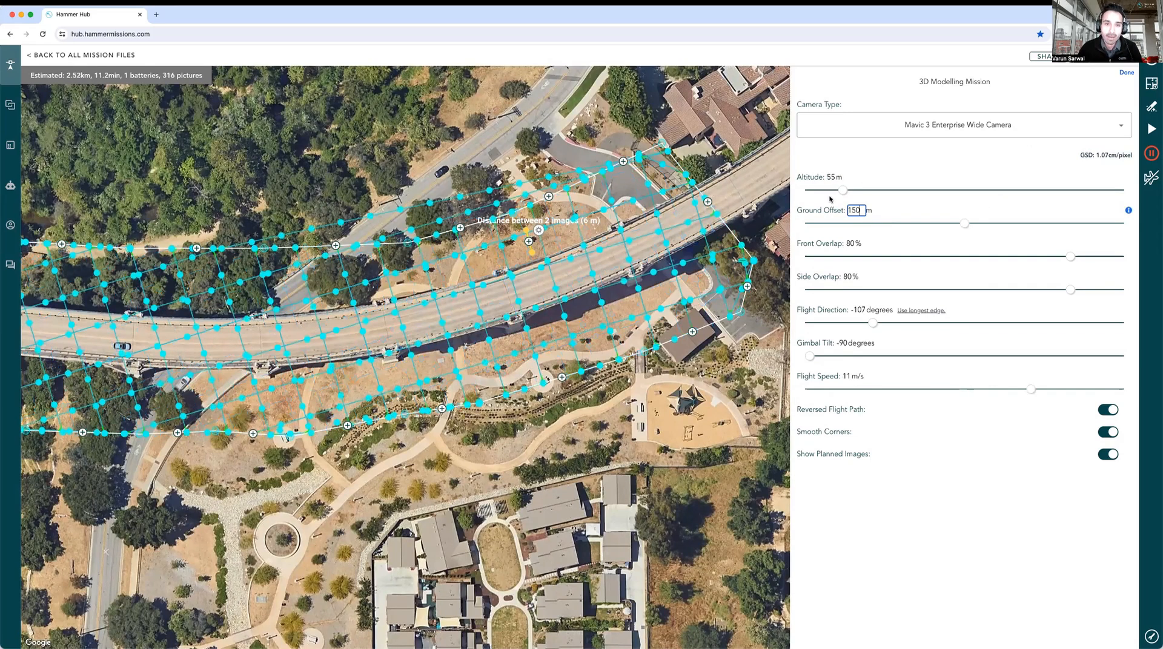
{"action": "type", "text": "20"}
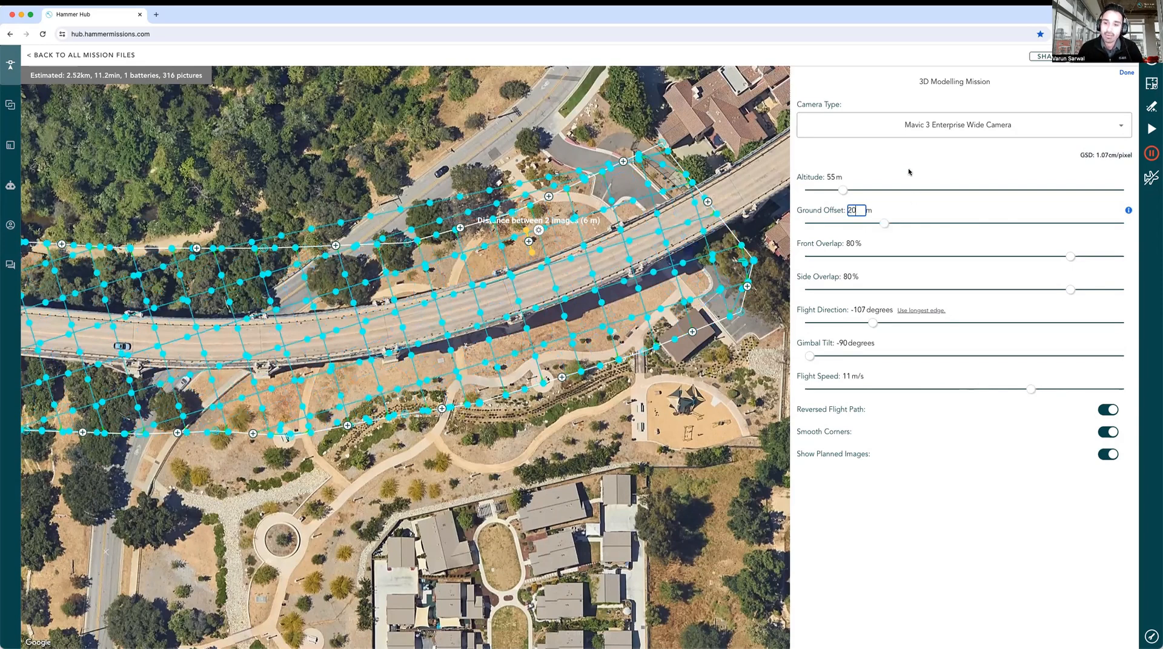
{"action": "left_click", "coordinate": [762, 354]}
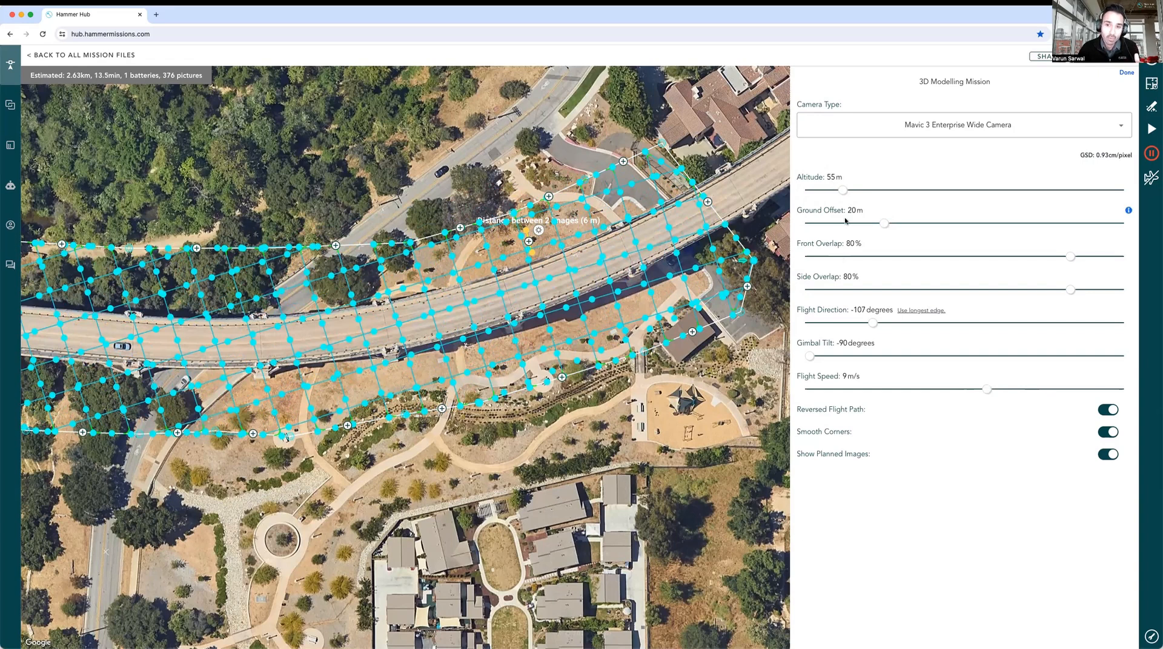
{"action": "left_click", "coordinate": [1126, 73]}
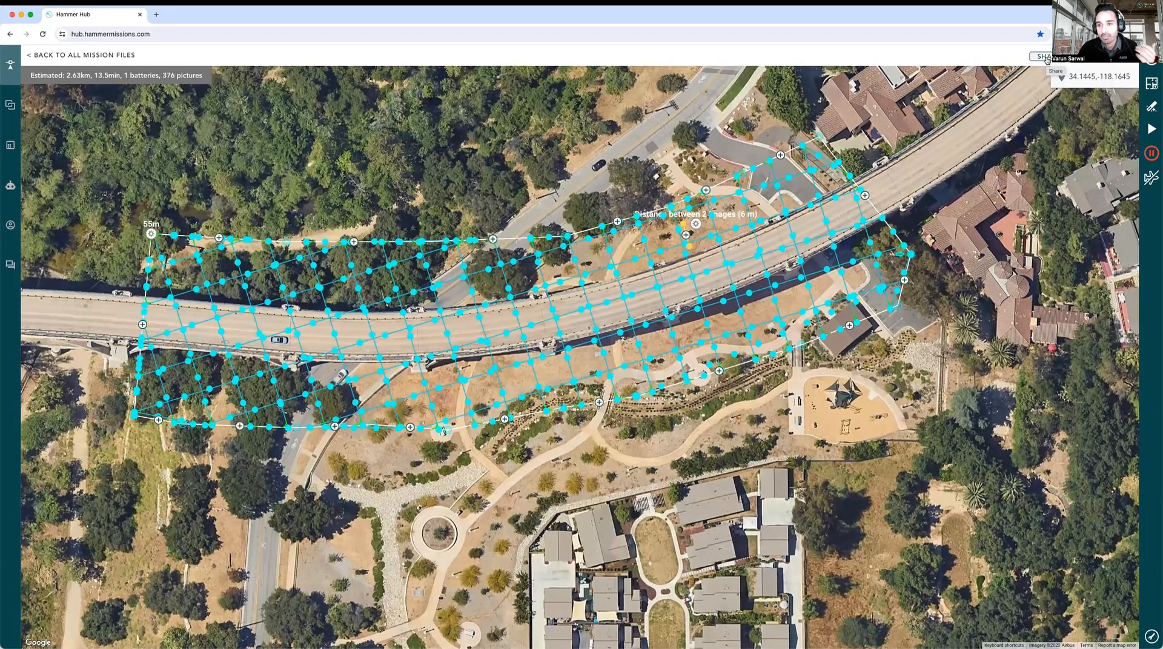
Make the 3D Bridge mission file shareable via a link and preview the shared mission in a separate browser tab.
{"action": "left_click", "coordinate": [1046, 57]}
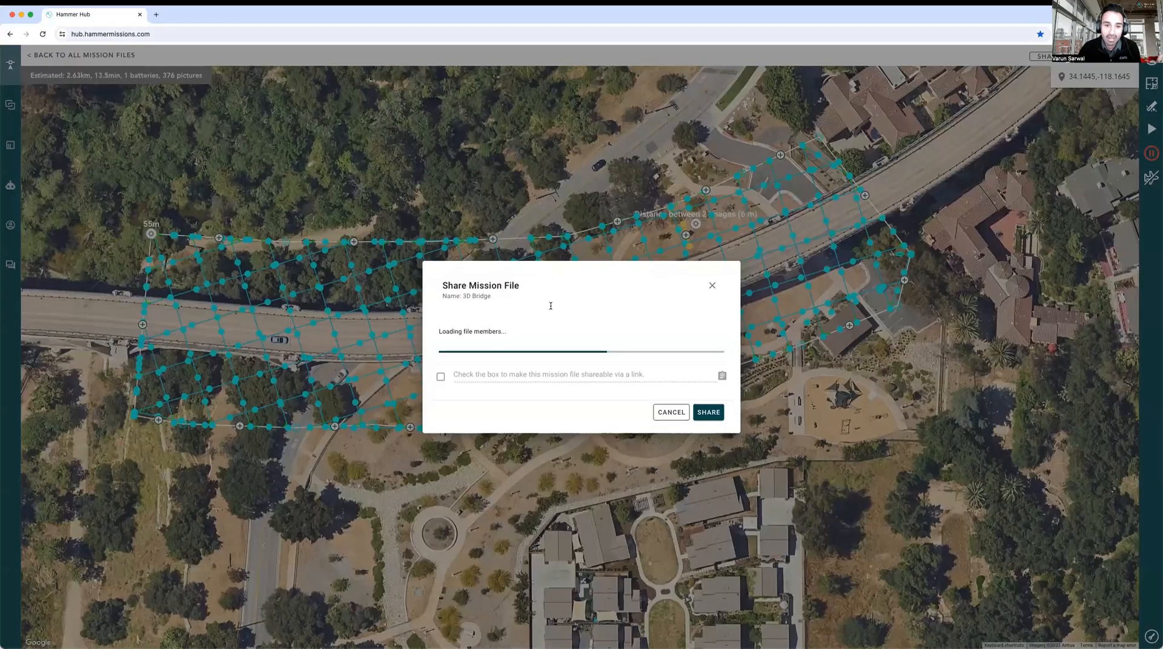
{"action": "left_click", "coordinate": [440, 404]}
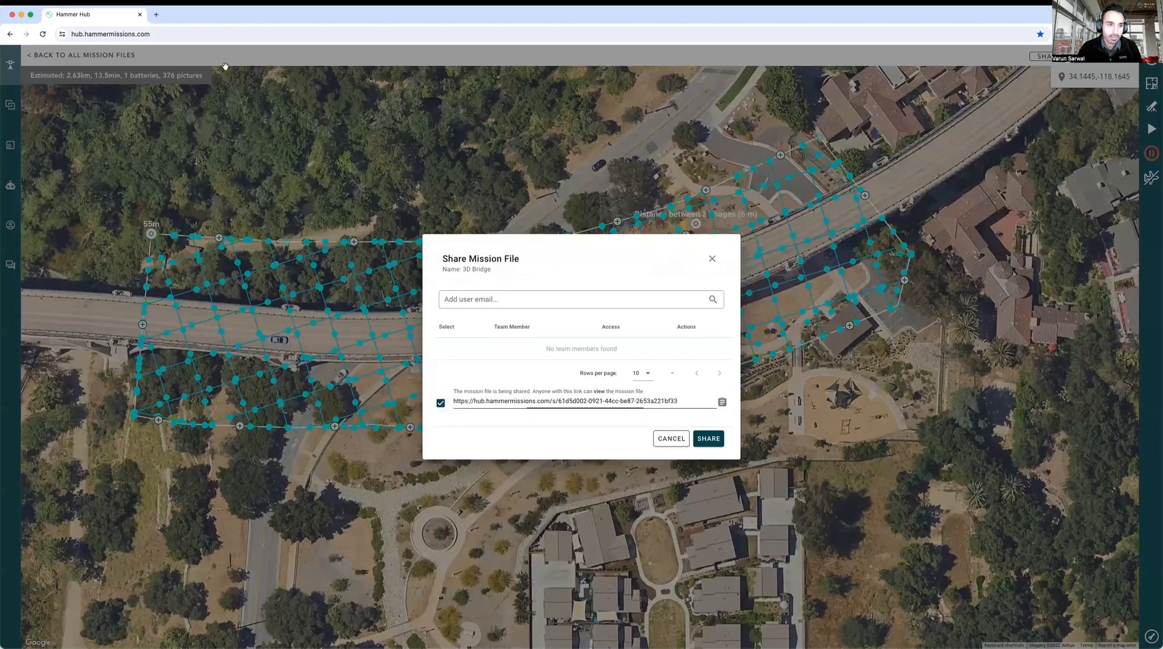
{"action": "left_click", "coordinate": [711, 260]}
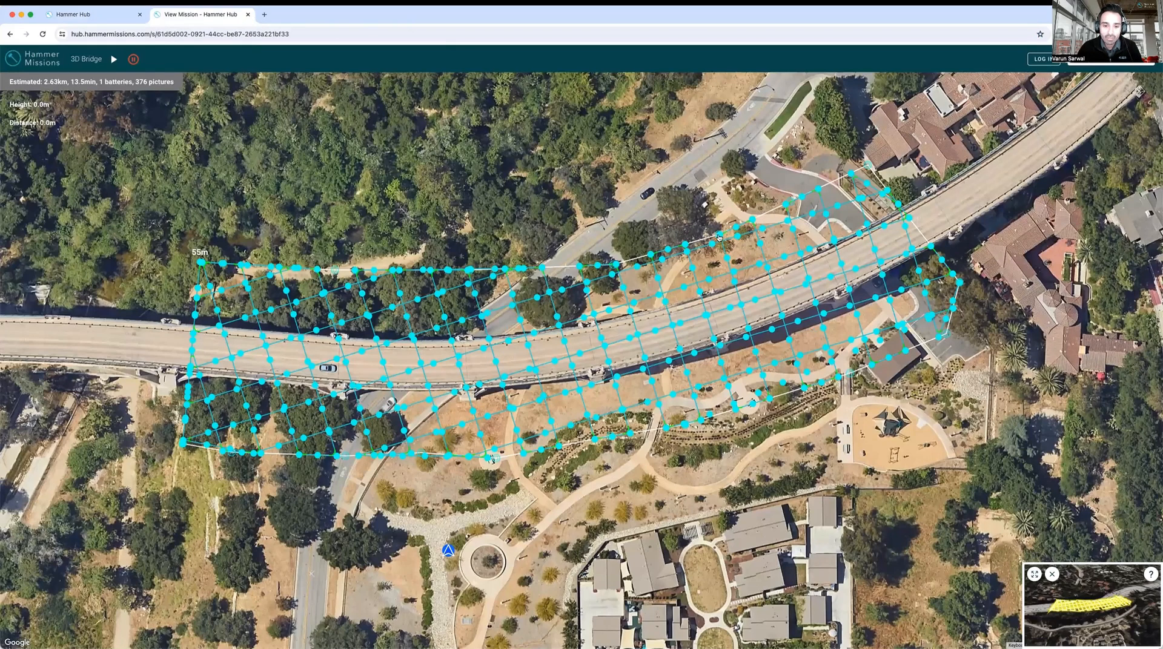
{"action": "key", "text": "super+w"}
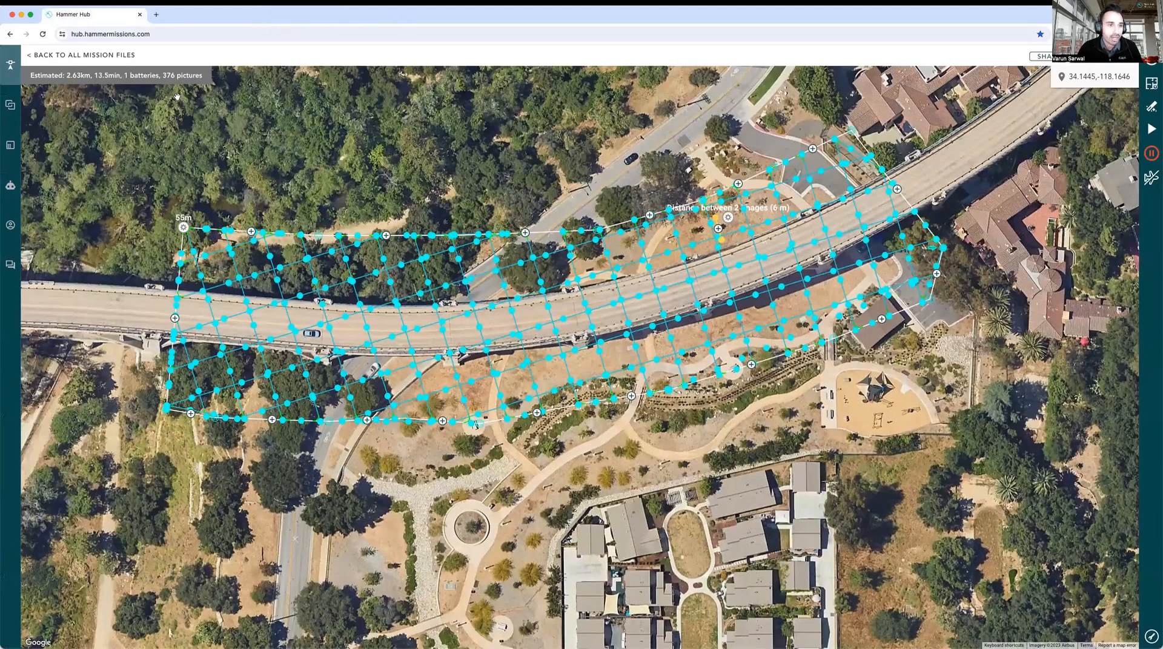
Open the Hammer Missions Android APK download page and review the drone models offered for download.
{"action": "left_click", "coordinate": [105, 56]}
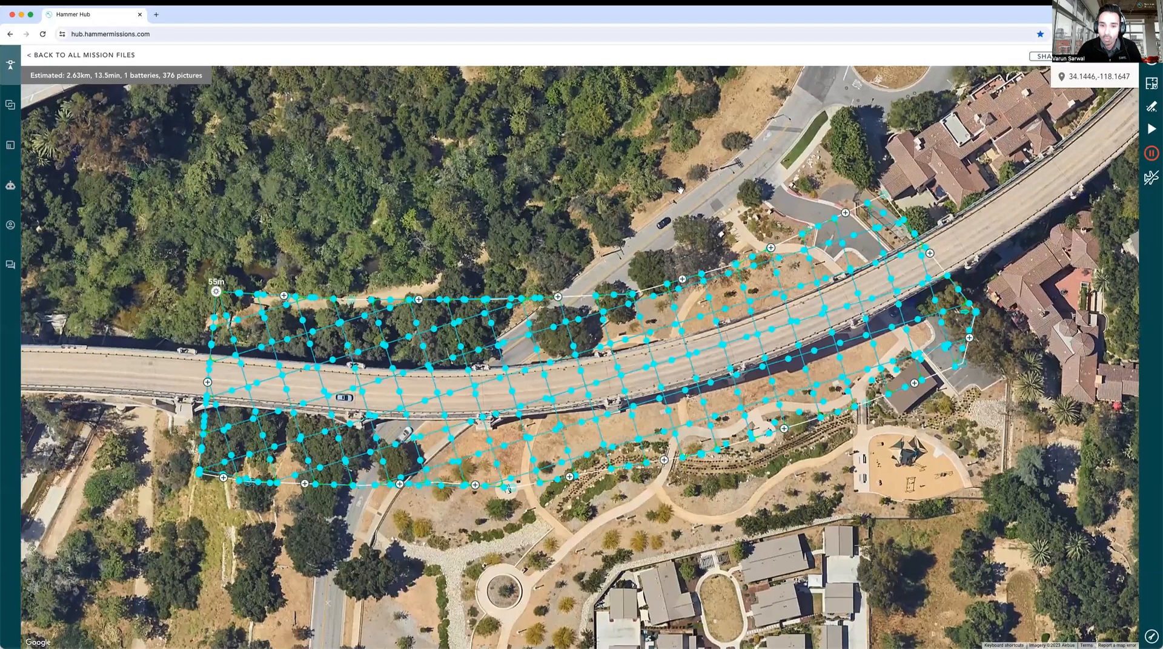
{"action": "left_click_drag", "start_coordinate": [691, 245], "coordinate": [681, 189]}
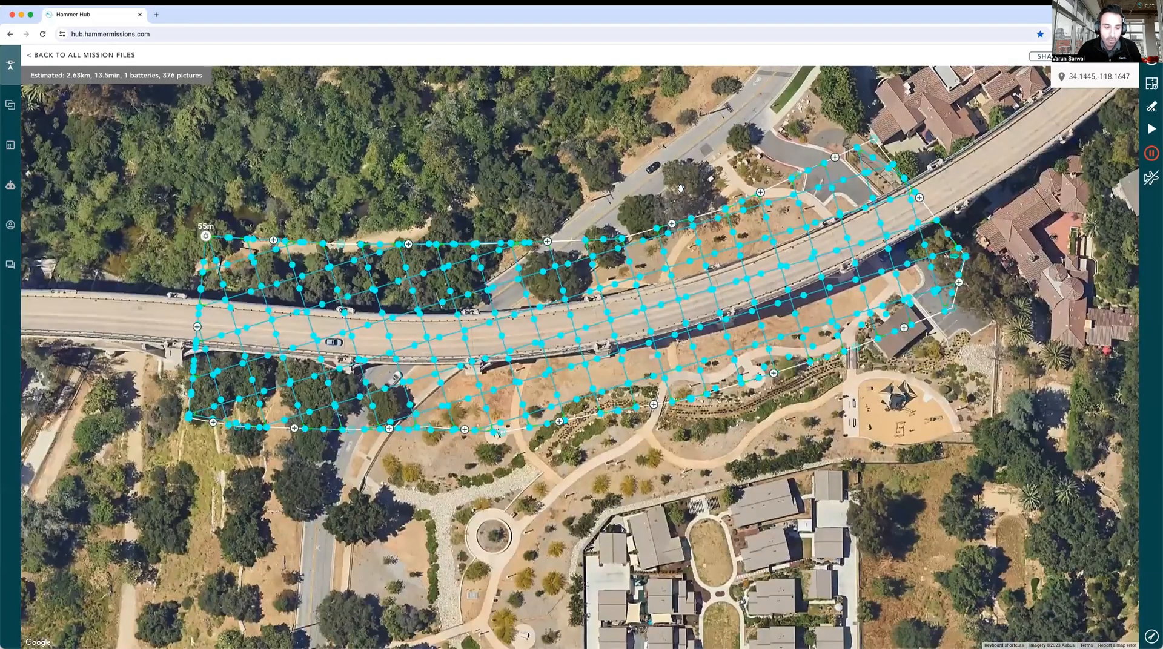
{"action": "left_click", "coordinate": [1098, 62]}
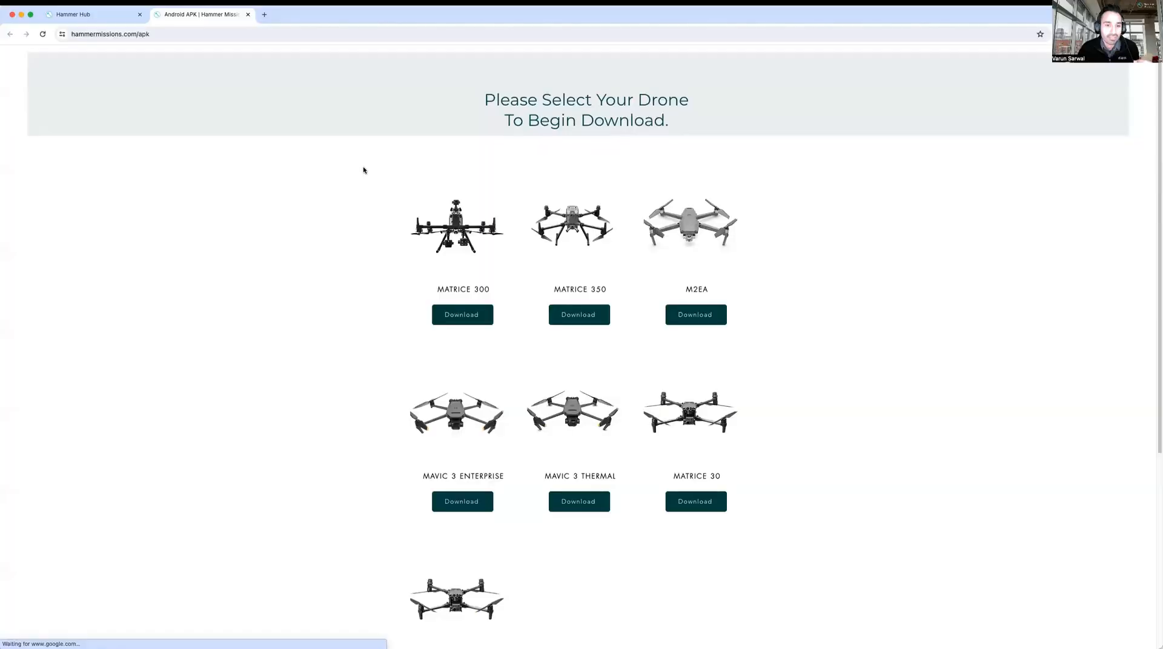
{"action": "scroll", "coordinate": [539, 247], "scroll_direction": "down", "scroll_amount": 3}
{"action": "scroll", "coordinate": [533, 242], "scroll_direction": "down", "scroll_amount": 3}
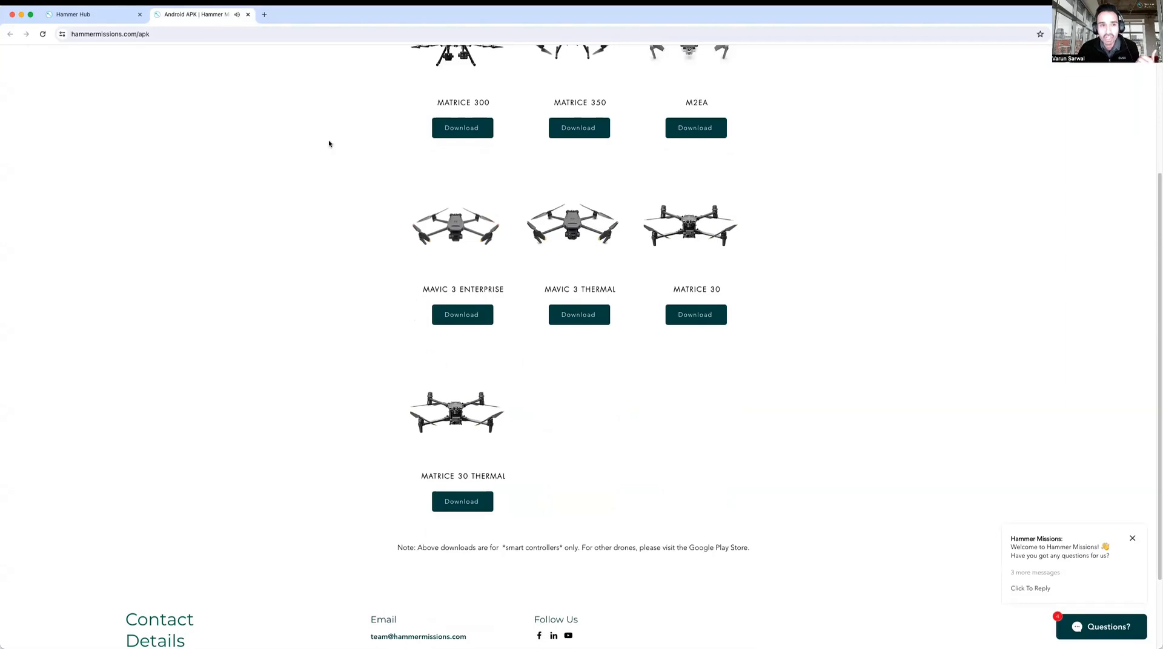
Return to the mission in Hammer Hub and switch its distance and altitude settings to imperial units (feet).
{"action": "left_click", "coordinate": [91, 14]}
{"action": "left_click", "coordinate": [701, 100]}
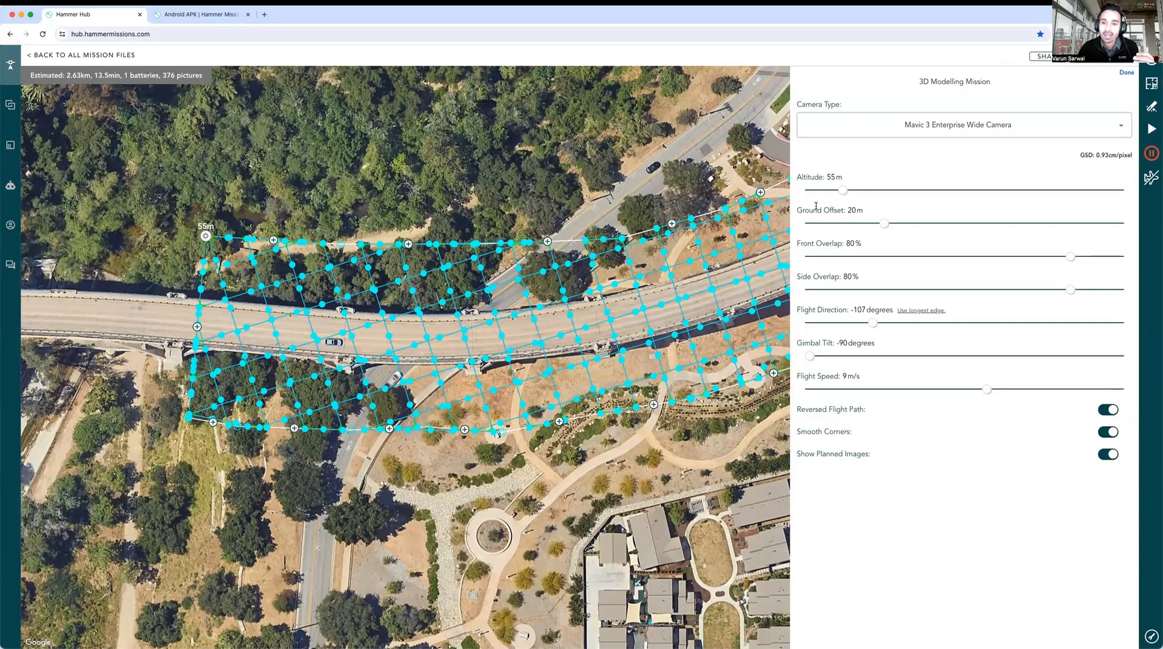
{"action": "left_click", "coordinate": [1152, 636]}
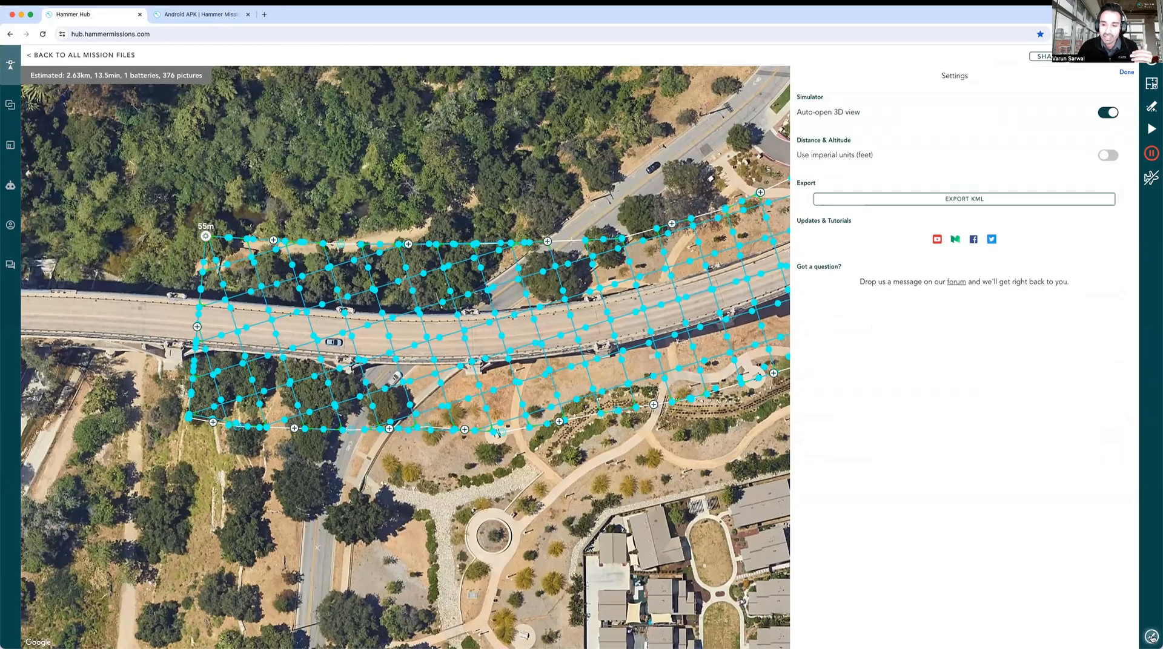
{"action": "left_click", "coordinate": [1105, 156]}
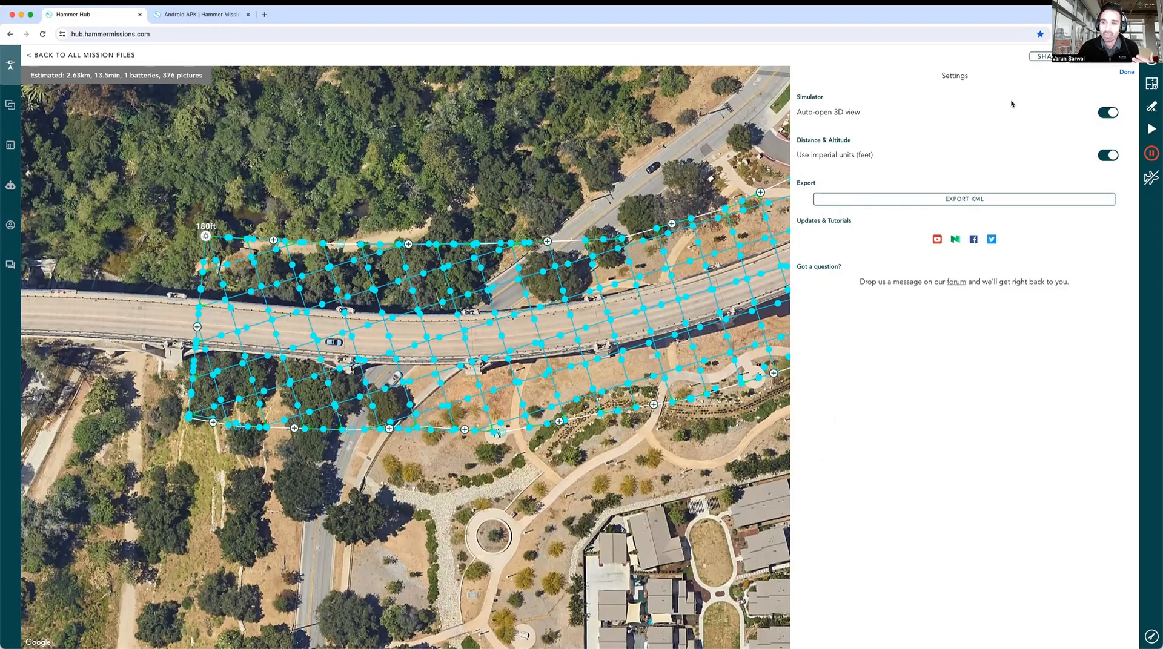
{"action": "left_click", "coordinate": [1126, 71]}
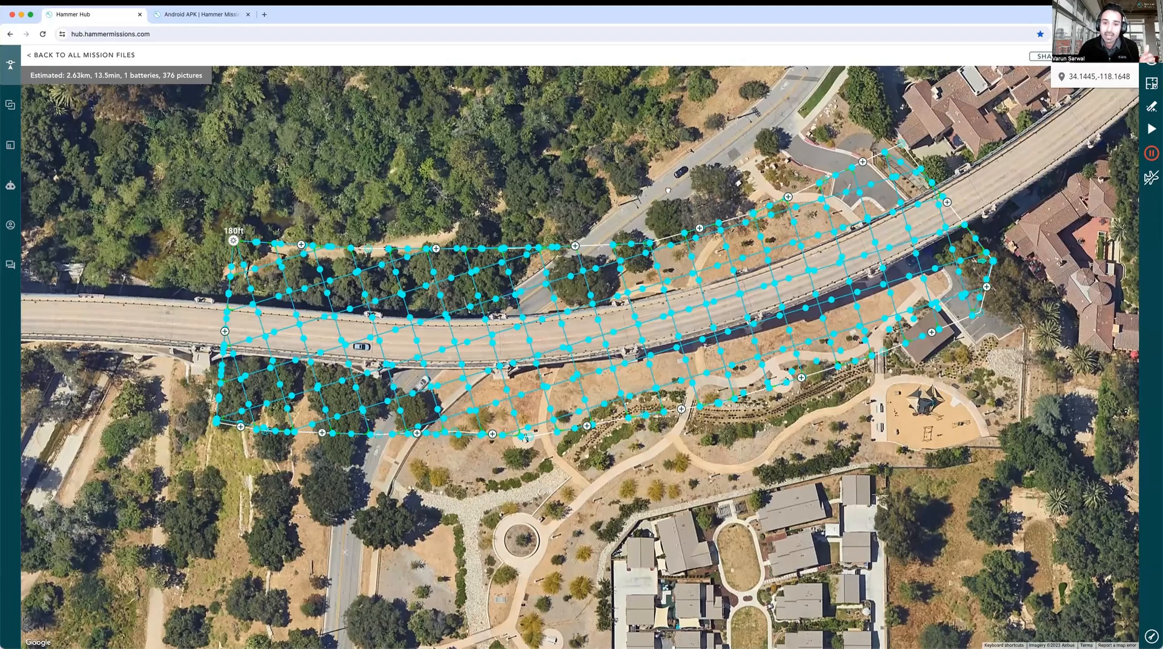
Open the Drone Safety Map at the bridge and check the airspace restrictions and ground hazards for the park area beneath it.
{"action": "left_click_drag", "start_coordinate": [659, 191], "coordinate": [647, 194]}
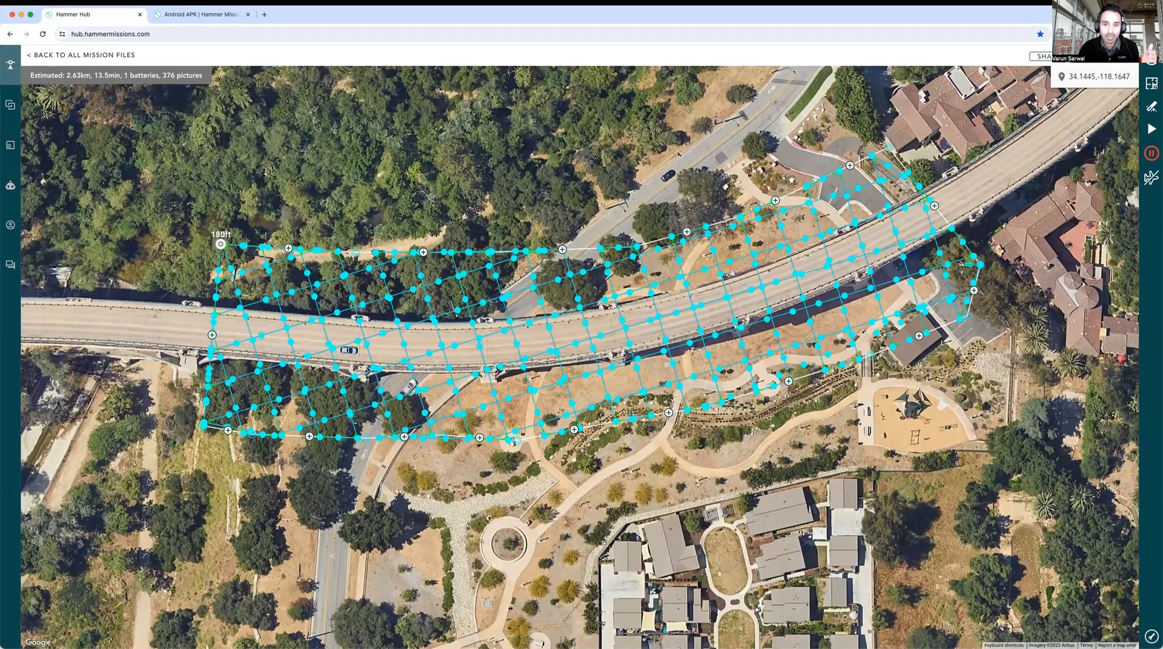
{"action": "left_click", "coordinate": [1150, 180]}
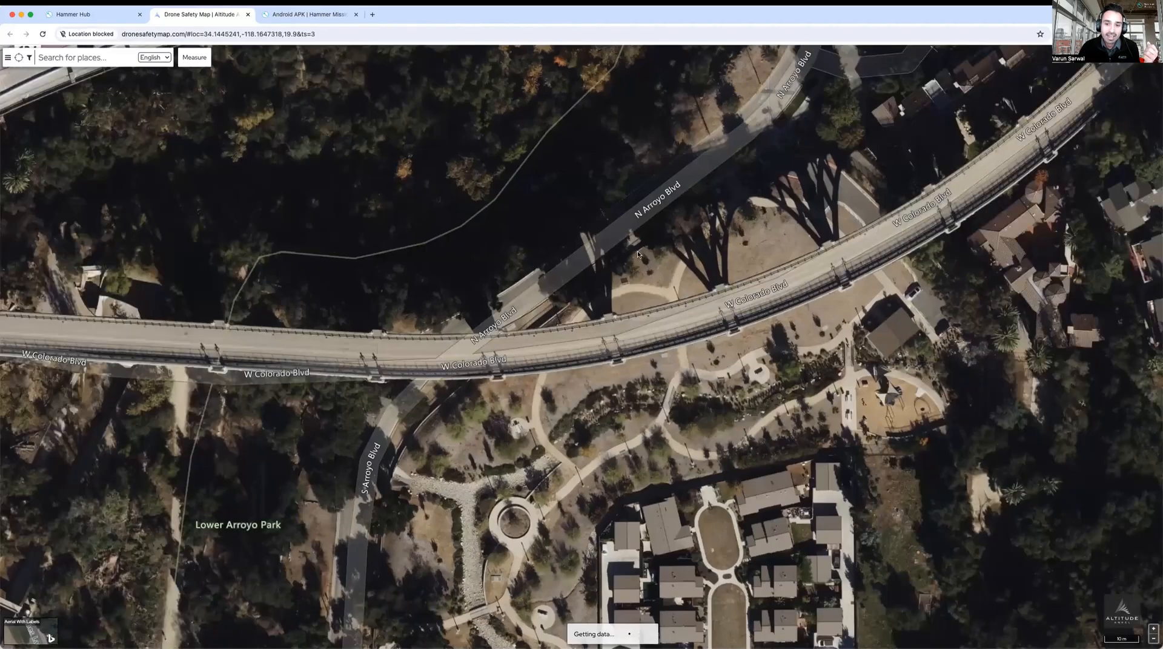
{"action": "left_click_drag", "start_coordinate": [598, 248], "coordinate": [570, 249]}
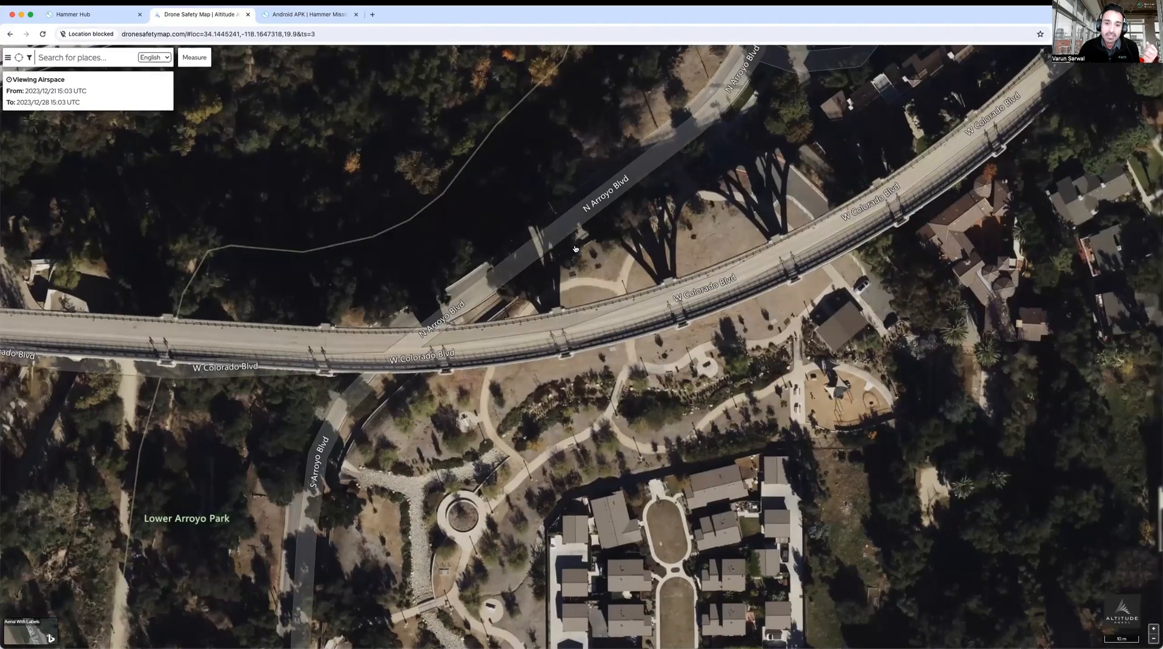
{"action": "scroll", "coordinate": [579, 248], "scroll_direction": "down", "scroll_amount": 5}
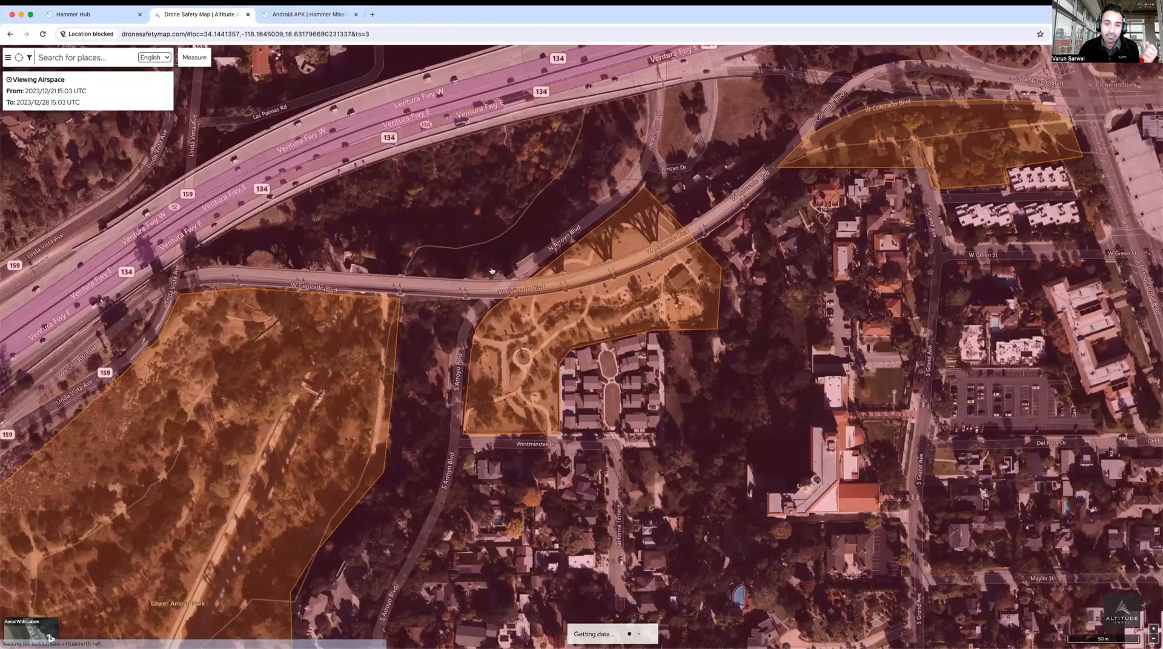
{"action": "scroll", "coordinate": [594, 255], "scroll_direction": "down", "scroll_amount": 3}
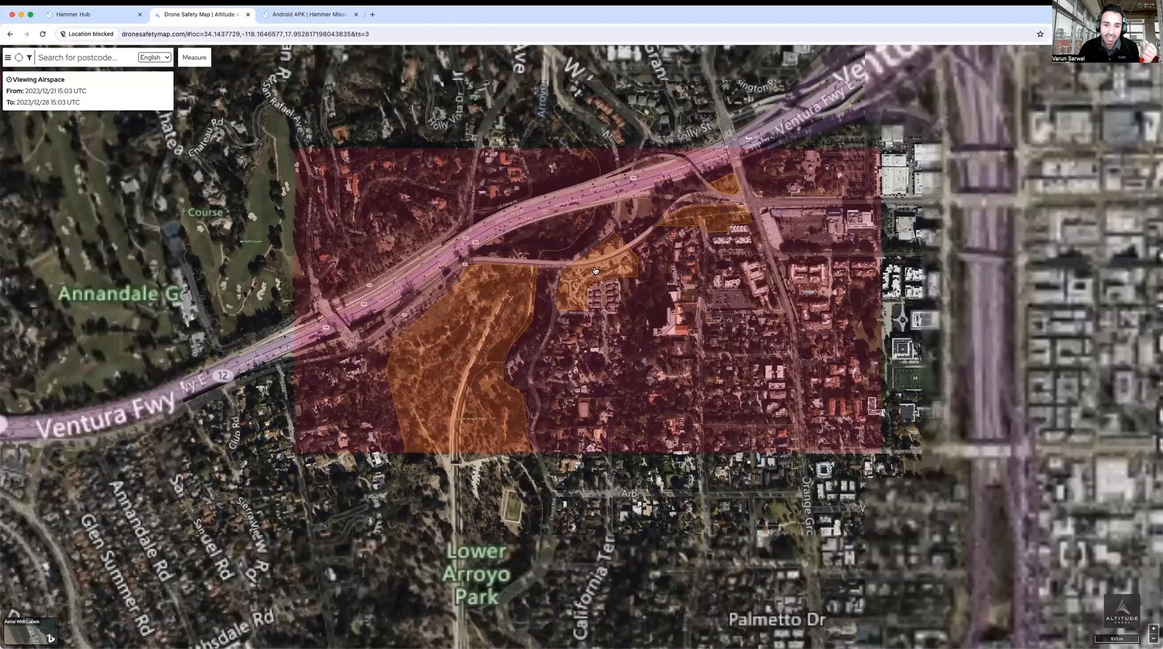
{"action": "scroll", "coordinate": [654, 215], "scroll_direction": "up", "scroll_amount": 5}
{"action": "left_click", "coordinate": [654, 215]}
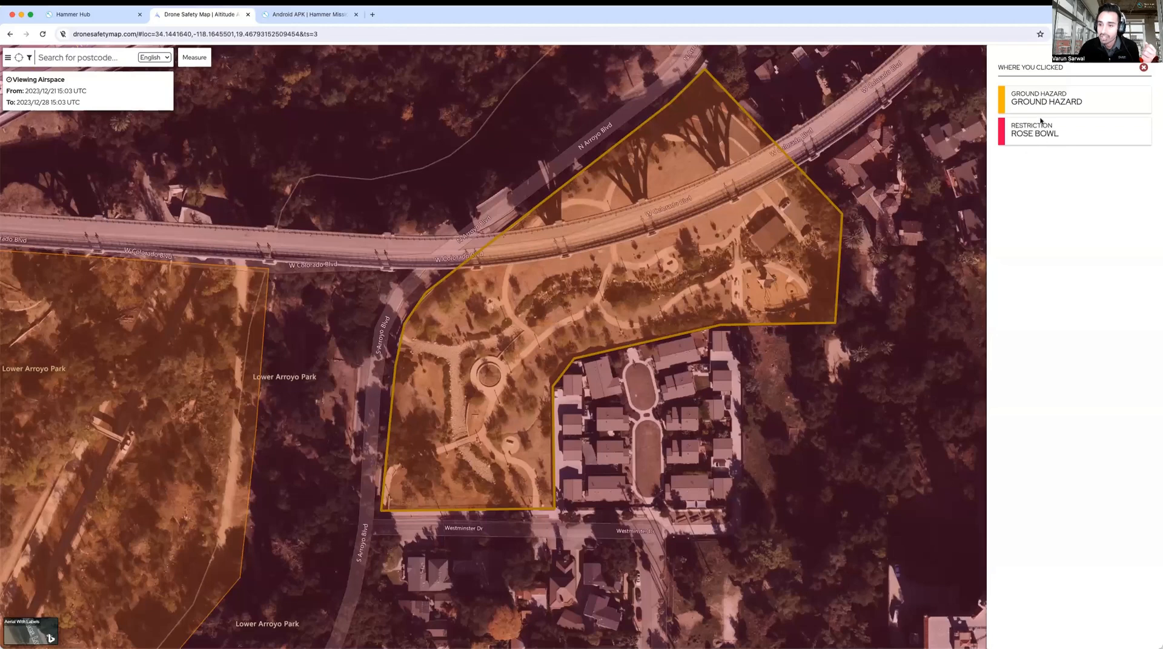
Read the details of the Rose Bowl stadium restriction and the park's ground hazard, and survey the wider airspace around the bridge.
{"action": "left_click", "coordinate": [1041, 122]}
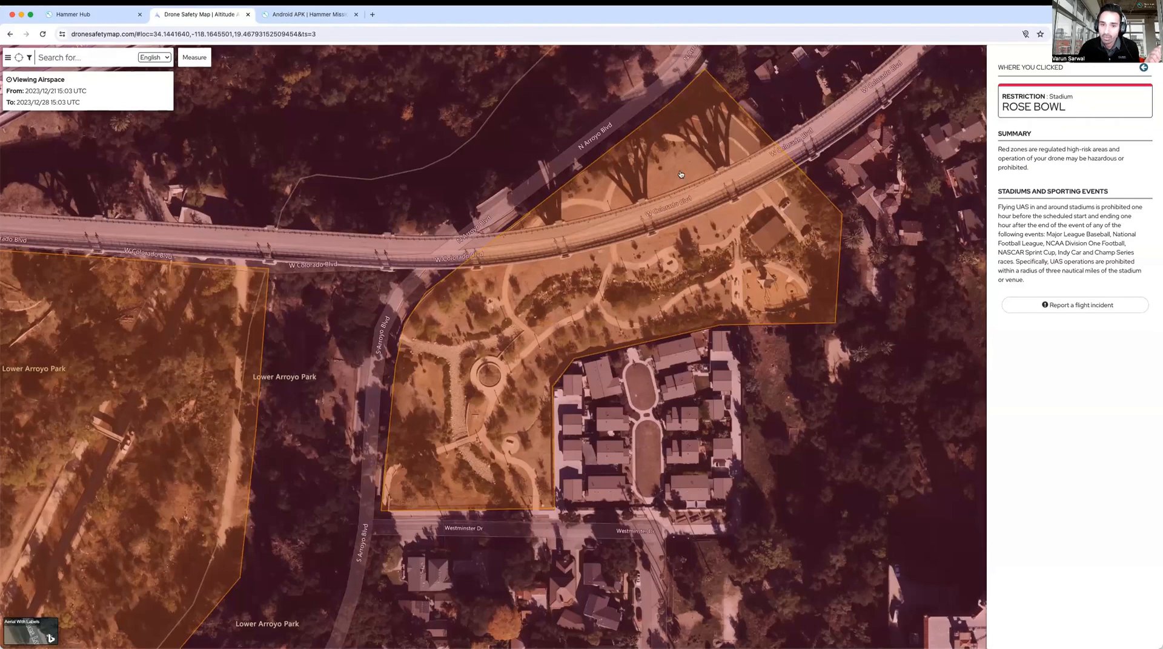
{"action": "left_click", "coordinate": [1041, 213]}
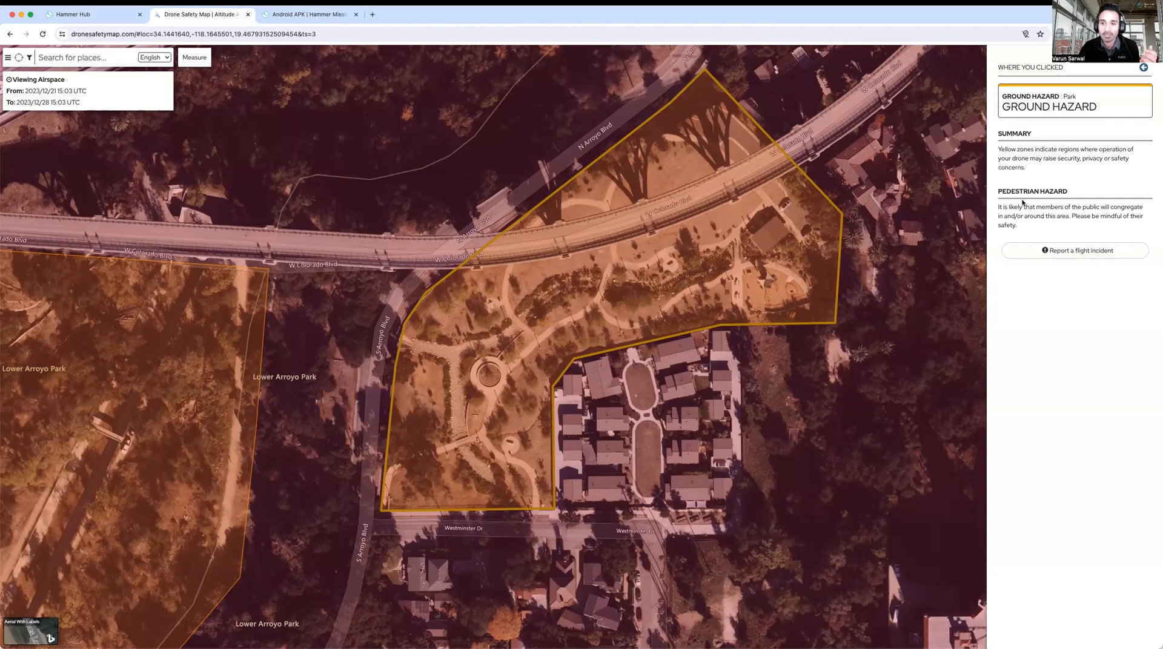
{"action": "scroll", "coordinate": [662, 249], "scroll_direction": "down", "scroll_amount": 3}
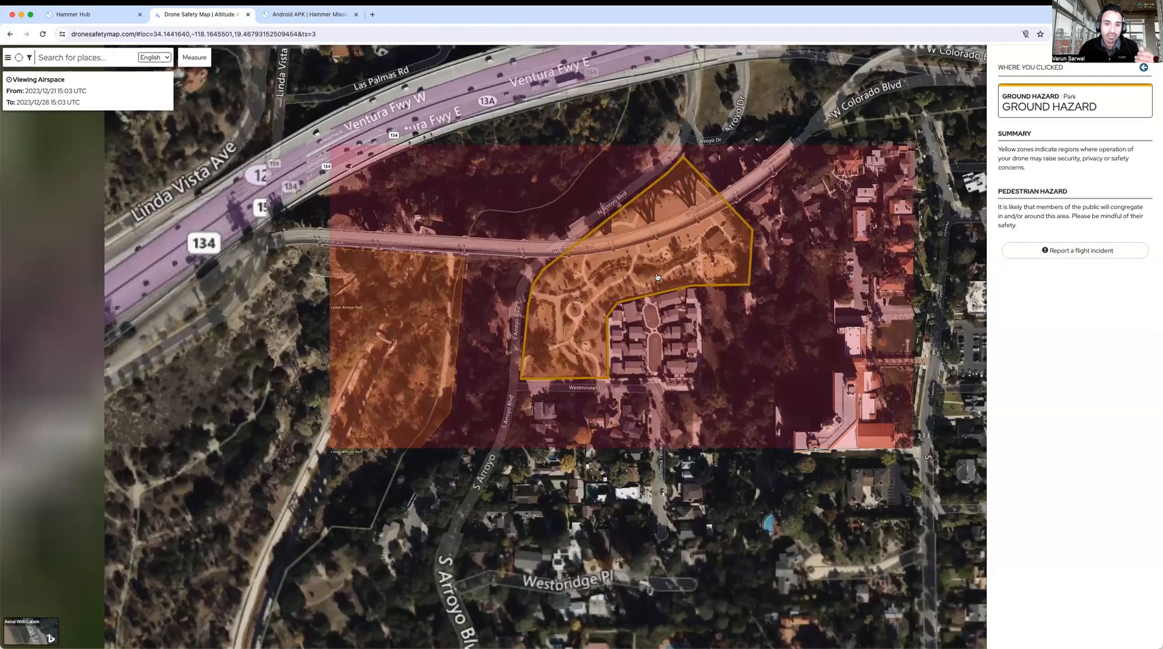
{"action": "scroll", "coordinate": [657, 277], "scroll_direction": "down", "scroll_amount": 3}
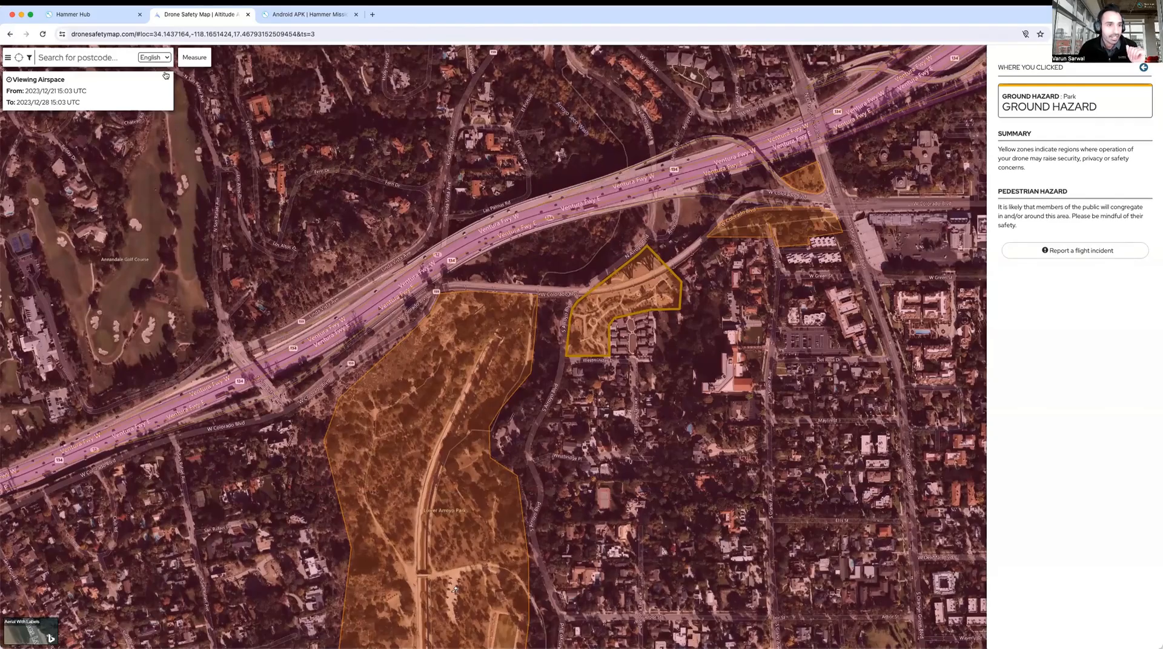
Switch to Hammer Hub and open the Bridge Demos folder in the data projects.
{"action": "left_click", "coordinate": [112, 21]}
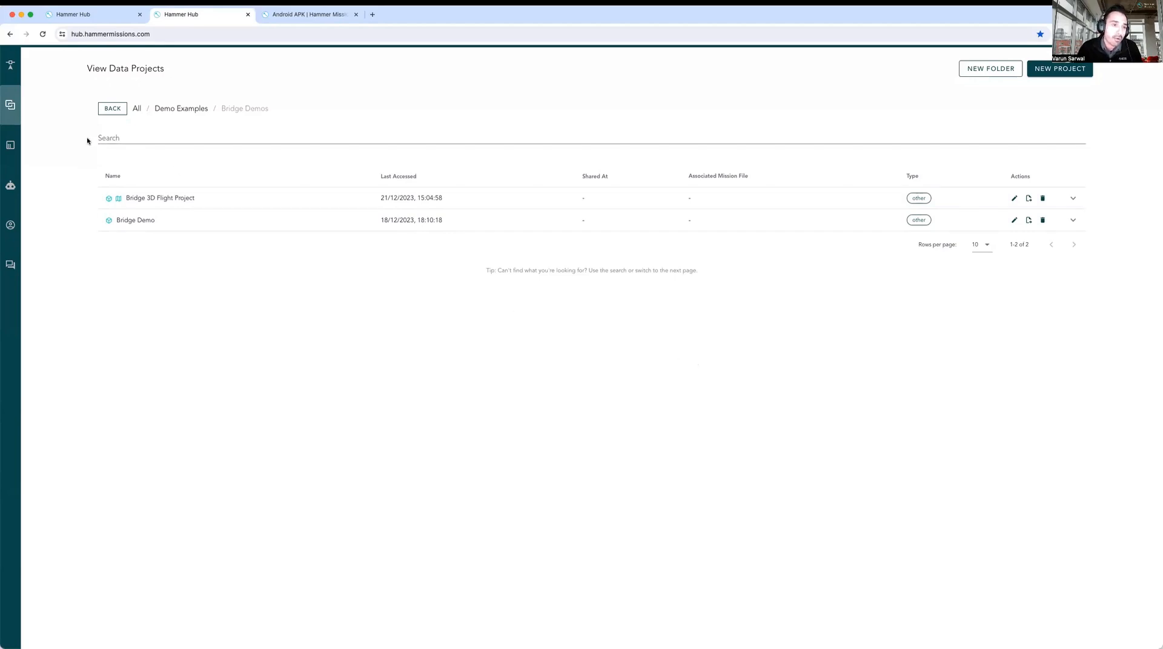
{"action": "mouse_move", "coordinate": [16, 94]}
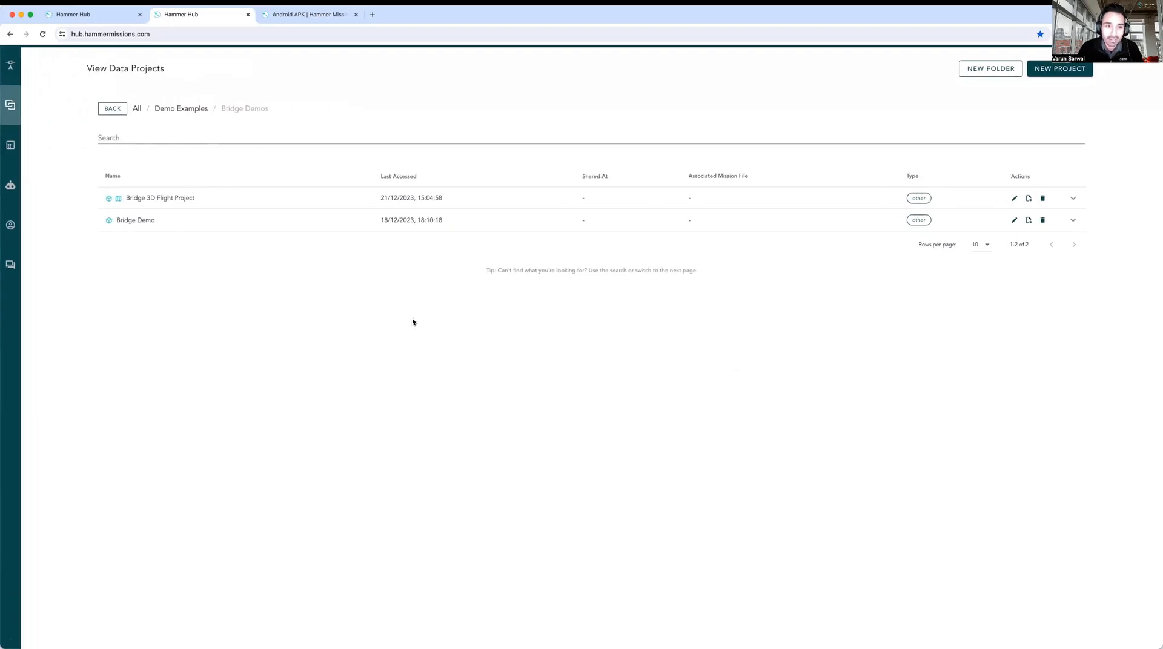
Start a new data project and name it Bridge Inspection.
{"action": "left_click", "coordinate": [1056, 76]}
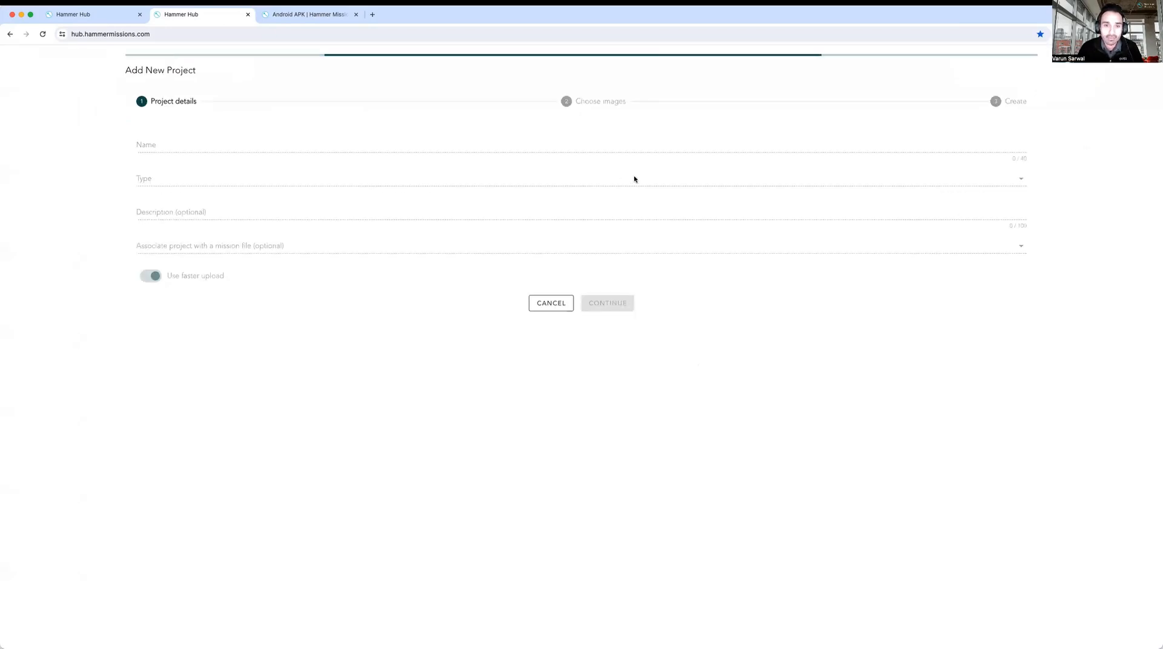
{"action": "left_click", "coordinate": [306, 146]}
{"action": "type", "text": "Brid"}
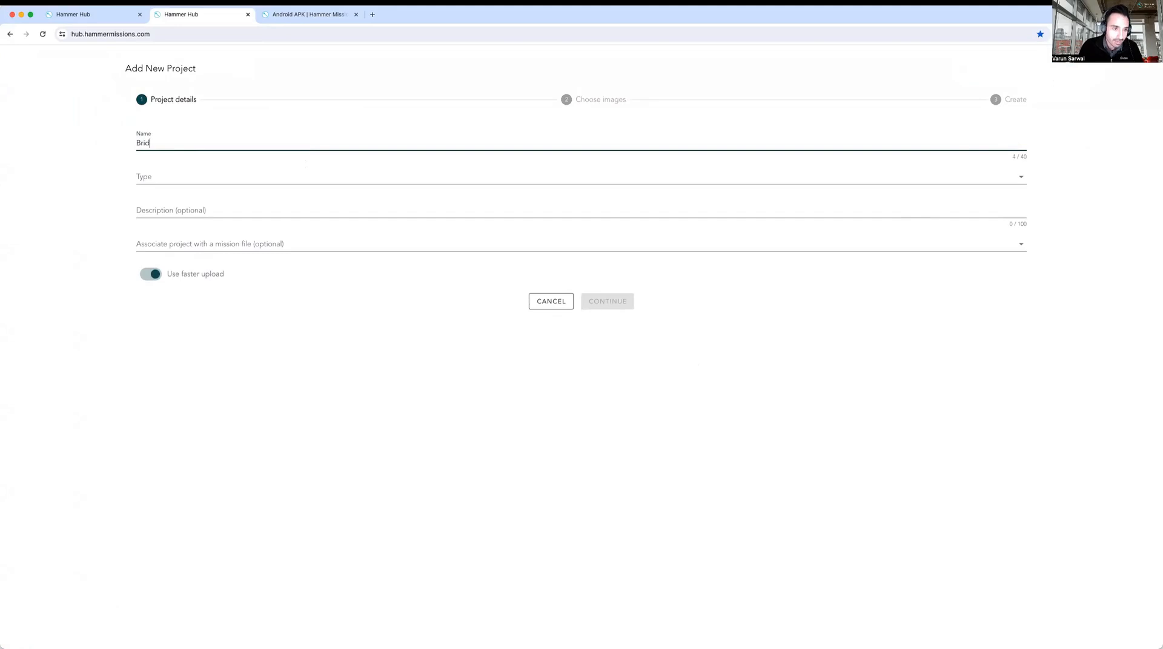
{"action": "type", "text": "ge Inspection"}
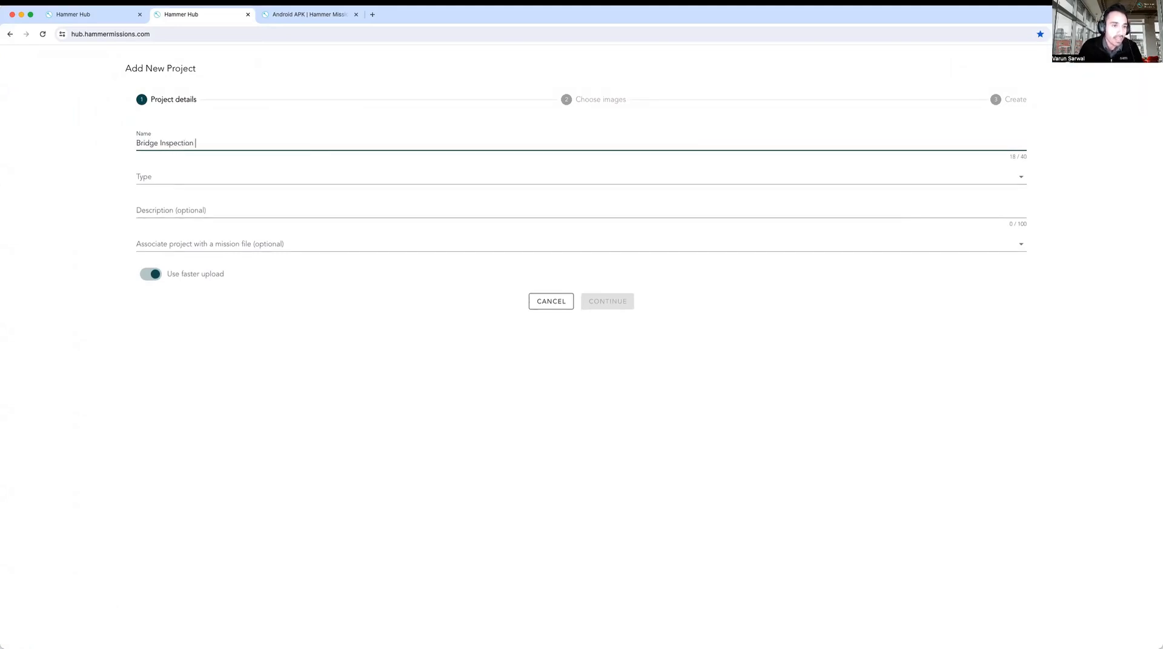
Set the project type to other and the description to "bridge", continue to the image selection stage, and cancel the new project.
{"action": "left_click", "coordinate": [291, 177]}
{"action": "scroll", "coordinate": [270, 233], "scroll_direction": "down", "scroll_amount": 3}
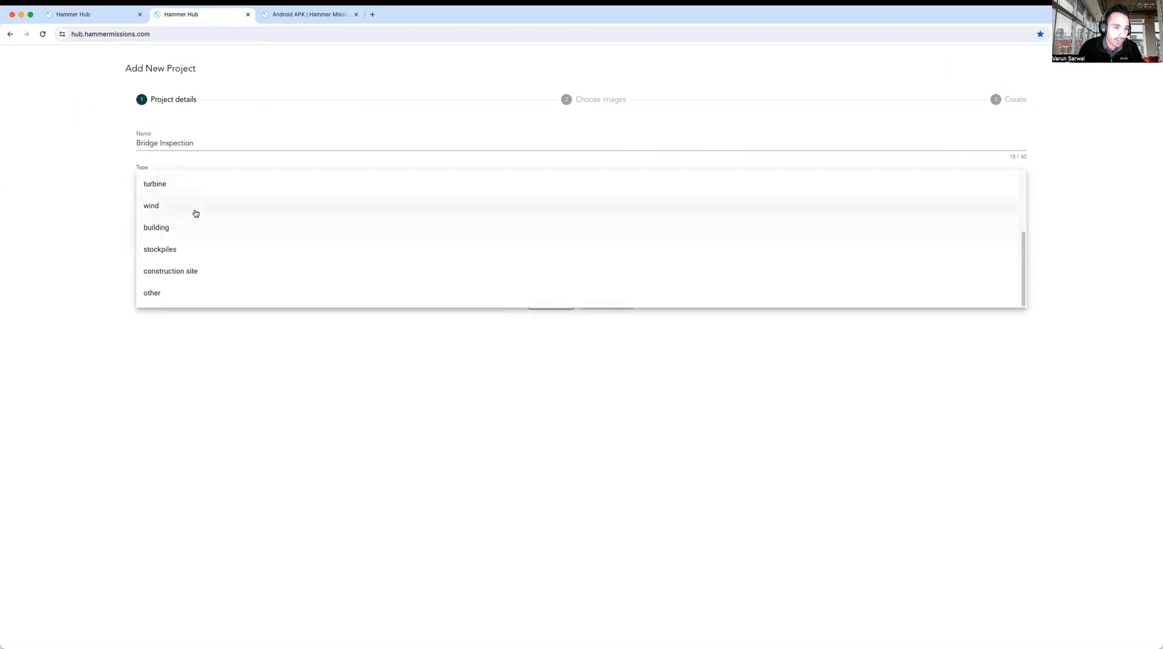
{"action": "scroll", "coordinate": [192, 247], "scroll_direction": "up", "scroll_amount": 3}
{"action": "scroll", "coordinate": [196, 247], "scroll_direction": "down", "scroll_amount": 3}
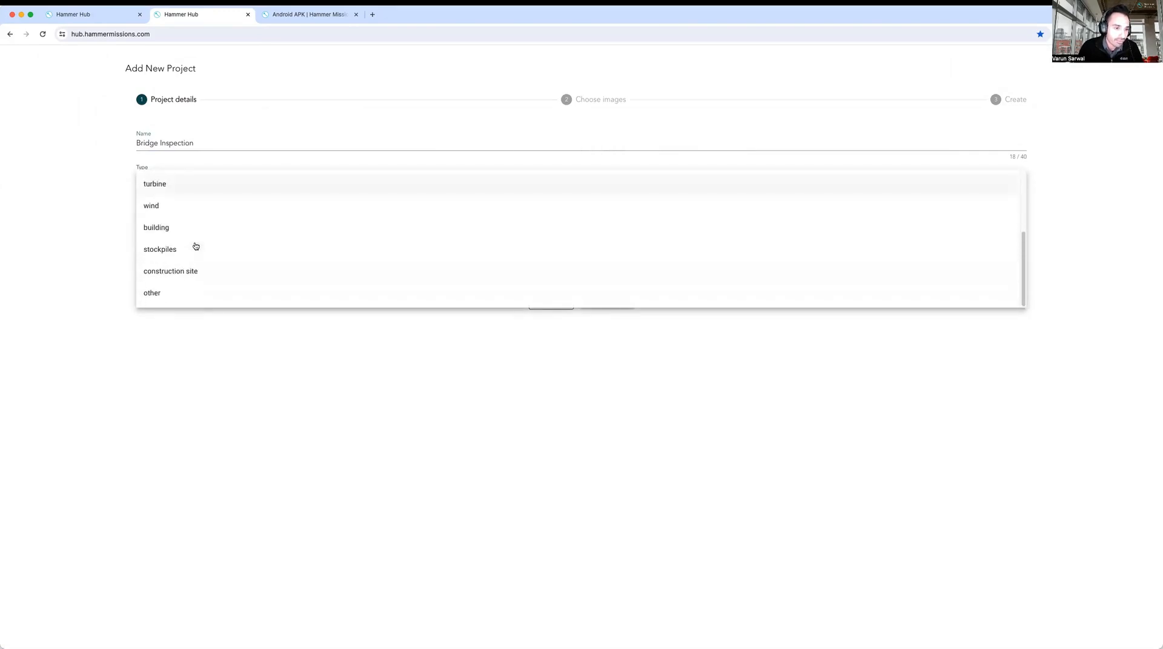
{"action": "scroll", "coordinate": [196, 225], "scroll_direction": "up", "scroll_amount": 3}
{"action": "scroll", "coordinate": [196, 226], "scroll_direction": "down", "scroll_amount": 3}
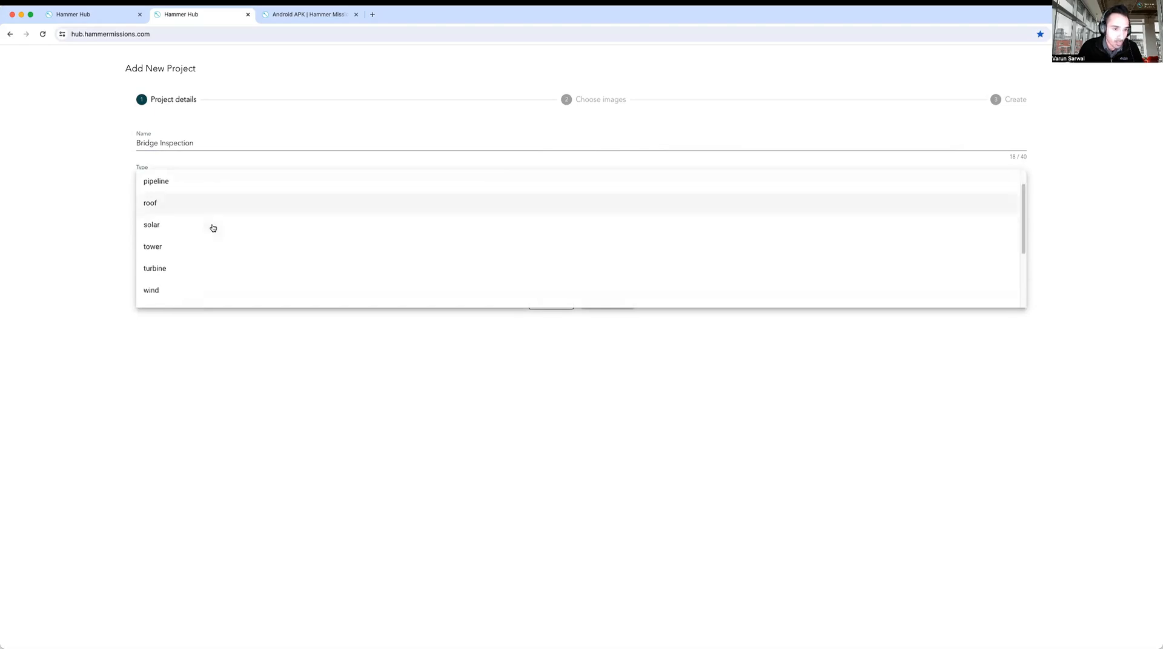
{"action": "left_click", "coordinate": [195, 300]}
{"action": "left_click", "coordinate": [185, 210]}
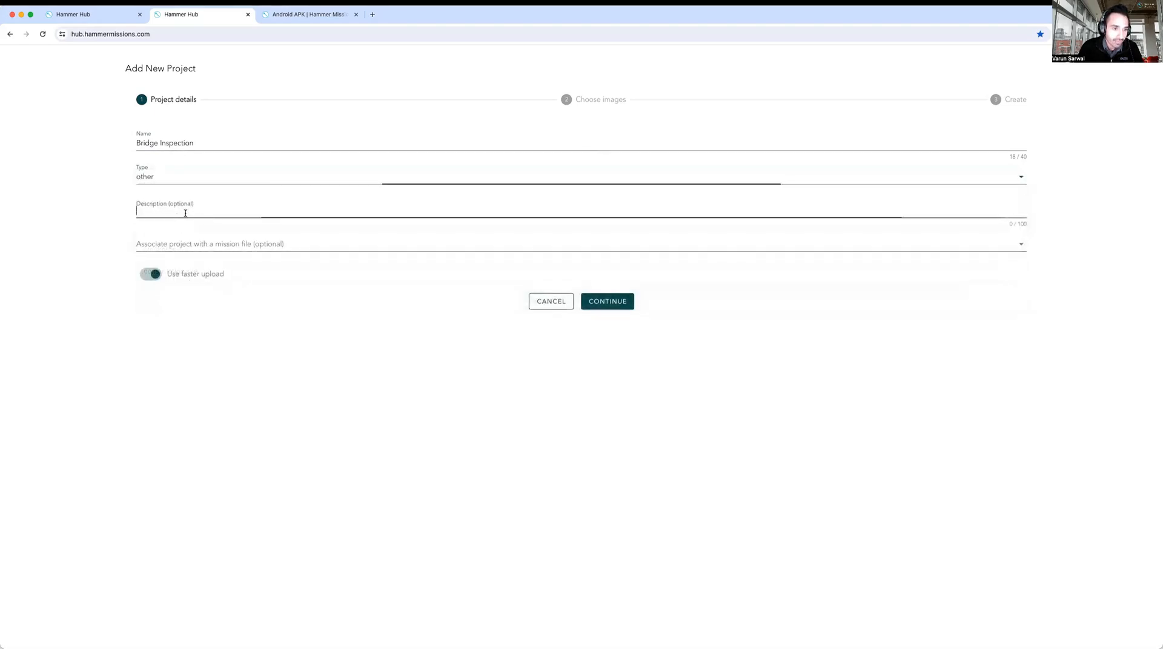
{"action": "type", "text": "bridge"}
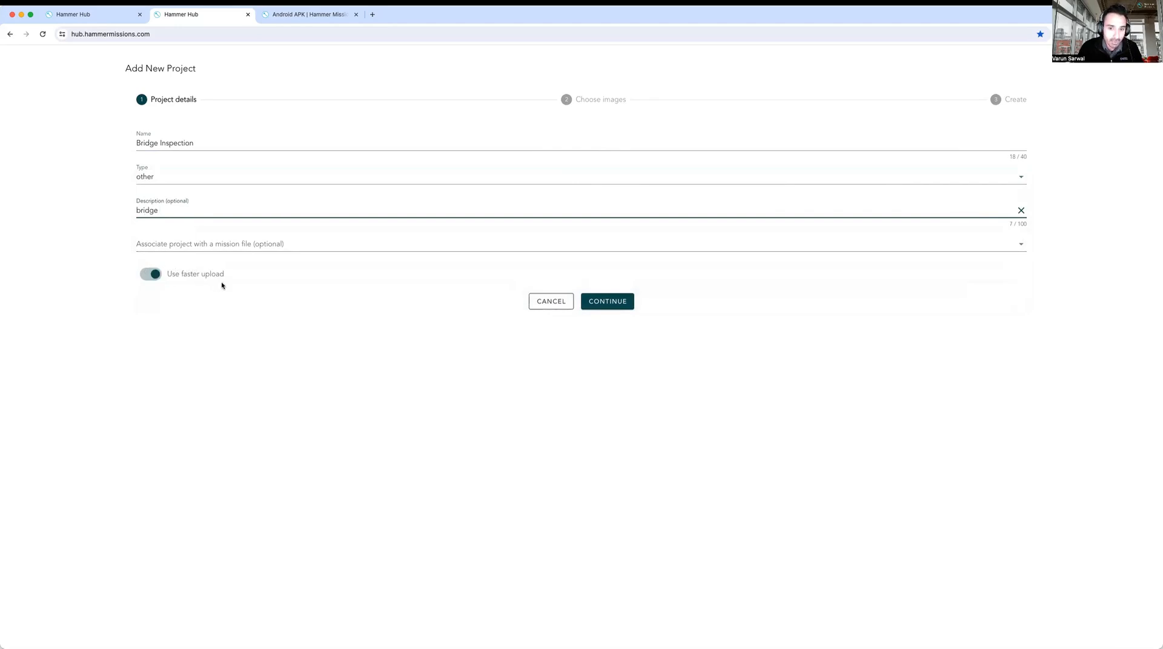
{"action": "left_click", "coordinate": [583, 297]}
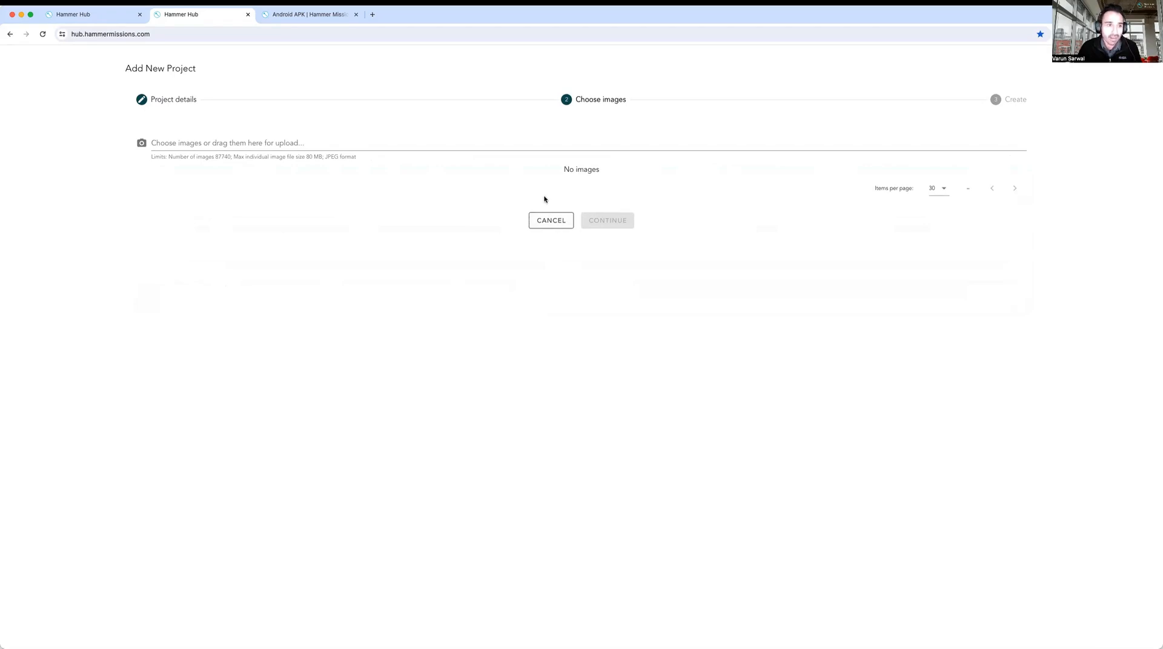
{"action": "left_click", "coordinate": [549, 226]}
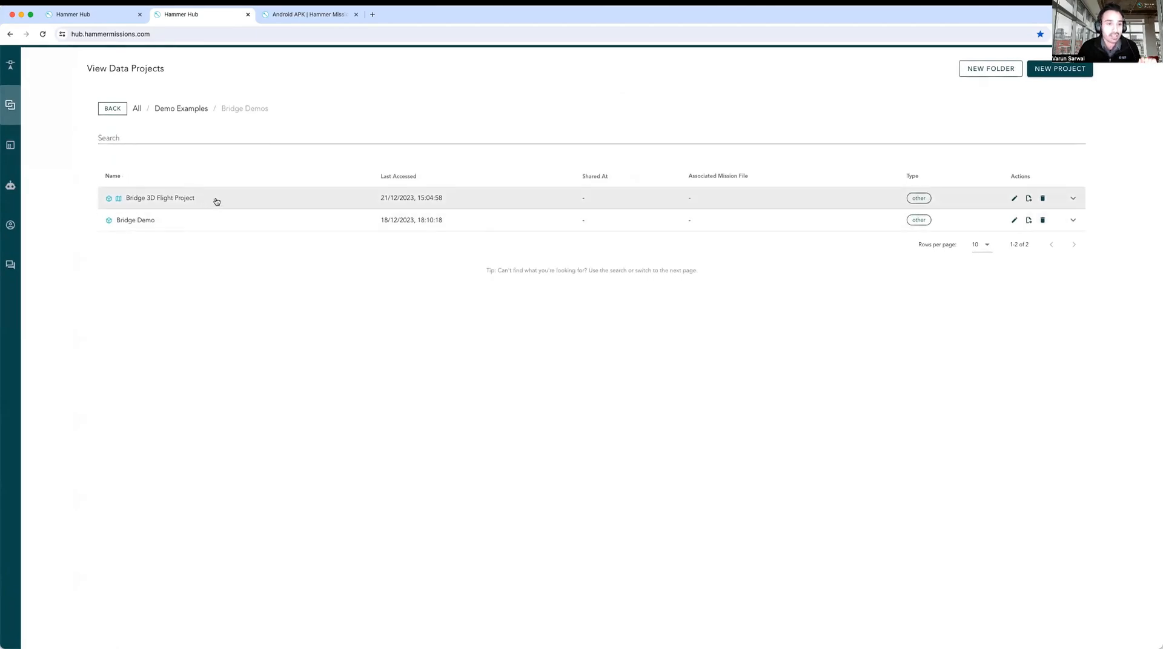
Open the Bridge 3D Flight Project and browse through its captured drone images.
{"action": "left_click", "coordinate": [217, 200]}
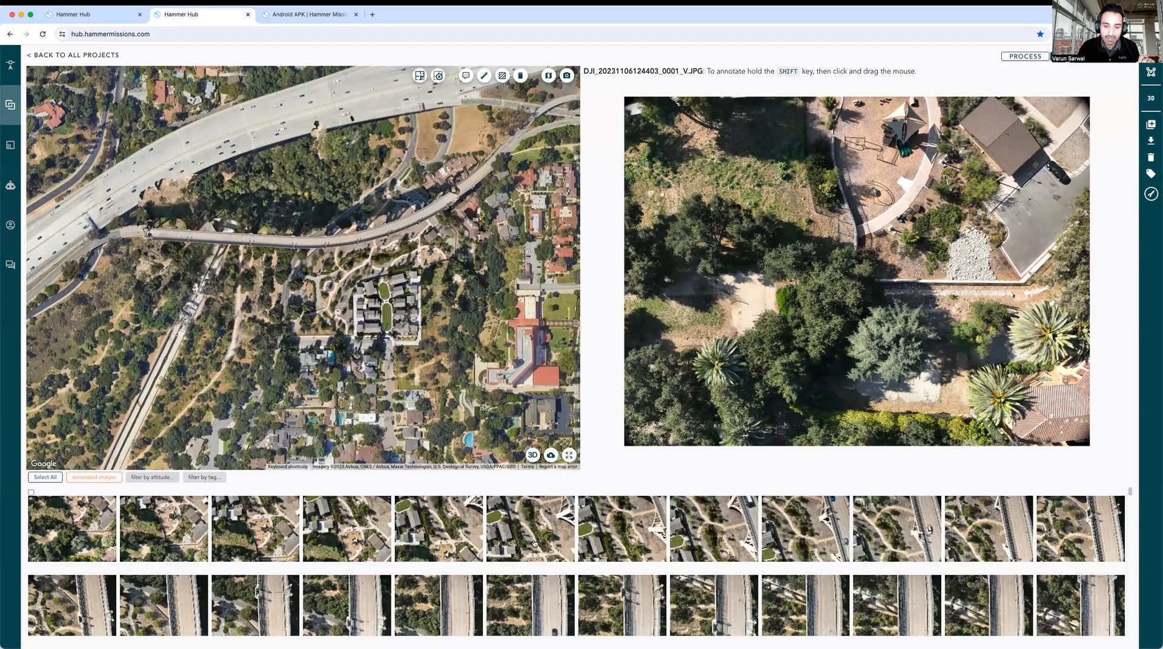
{"action": "scroll", "coordinate": [534, 543], "scroll_direction": "down", "scroll_amount": 5}
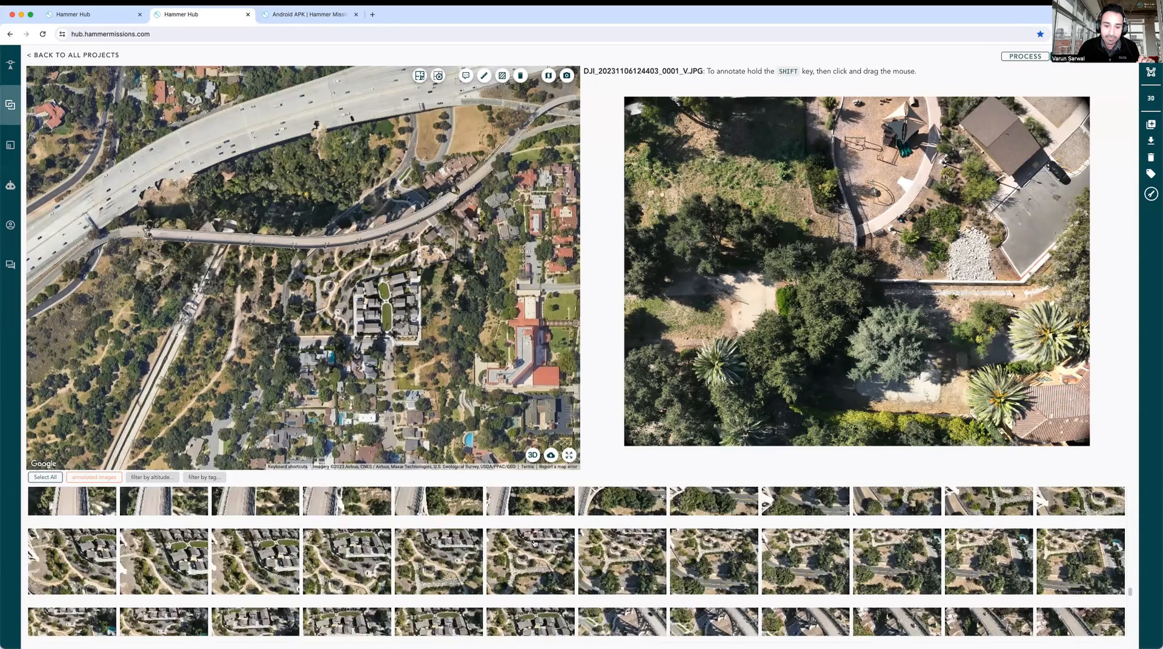
{"action": "scroll", "coordinate": [534, 542], "scroll_direction": "down", "scroll_amount": 3}
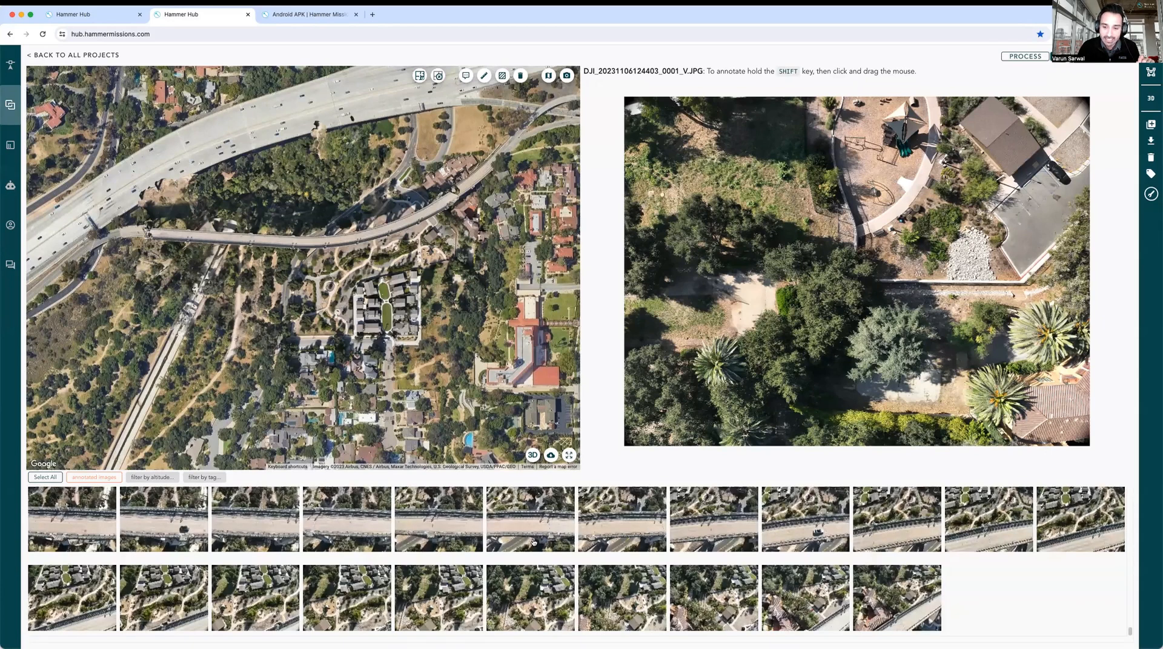
{"action": "scroll", "coordinate": [534, 541], "scroll_direction": "up", "scroll_amount": 10}
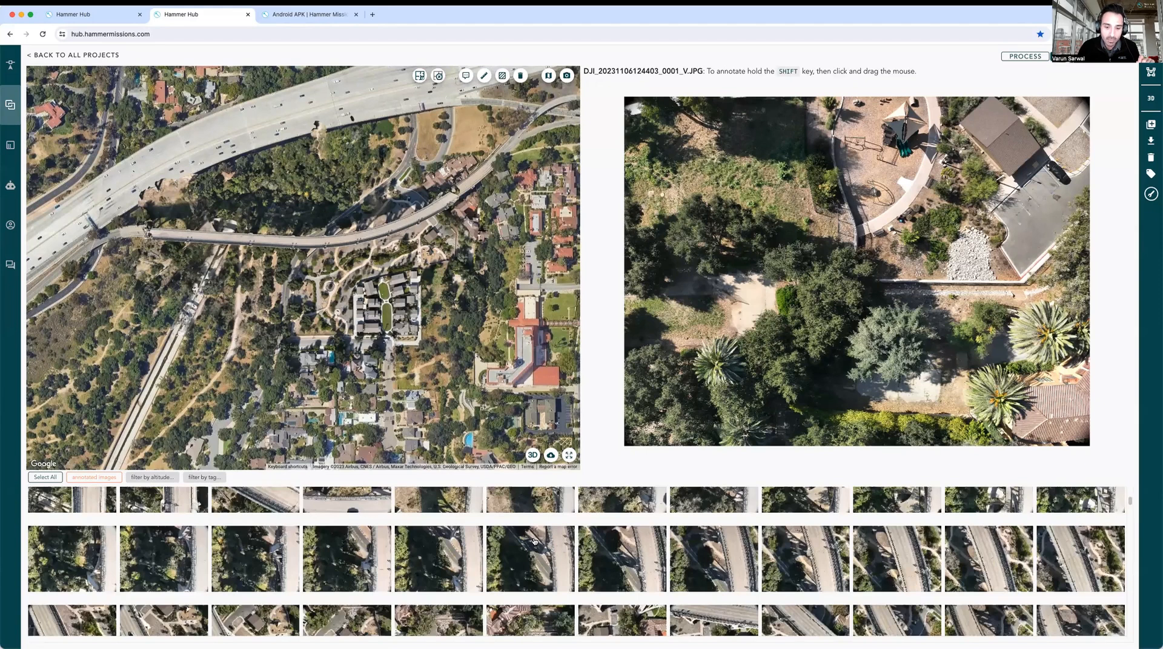
{"action": "scroll", "coordinate": [533, 539], "scroll_direction": "down", "scroll_amount": 3}
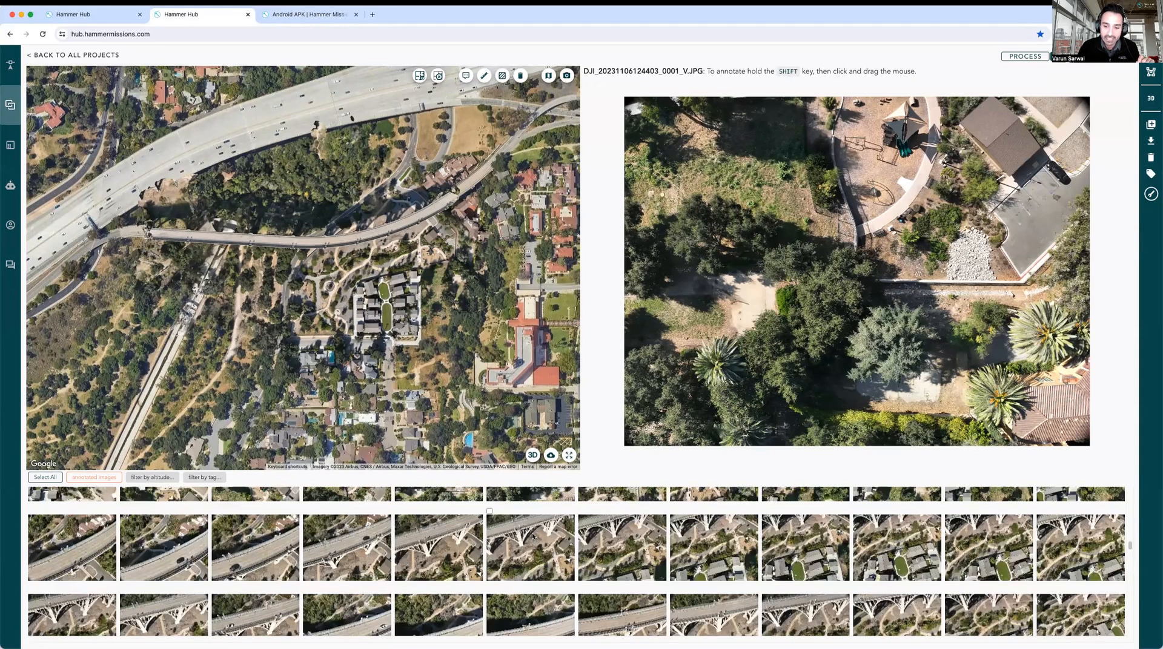
{"action": "scroll", "coordinate": [533, 536], "scroll_direction": "up", "scroll_amount": 3}
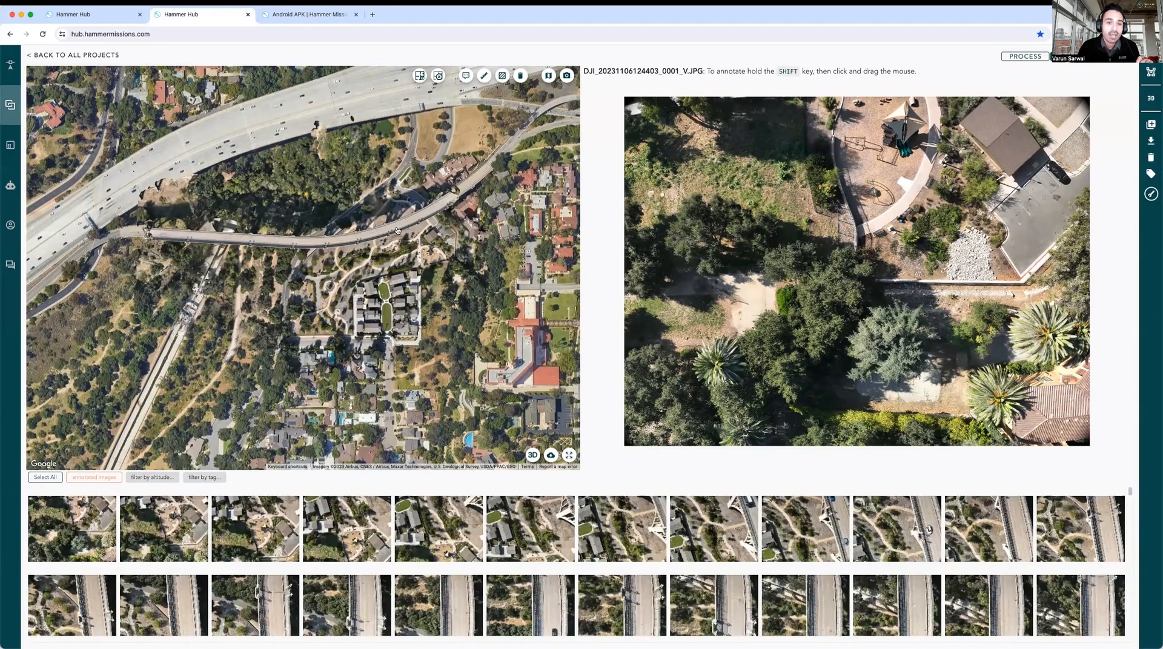
Check the image capture locations around the bridge and the 2D Map and 3D Model processing options, without processing, and hide the locations.
{"action": "left_click_drag", "start_coordinate": [401, 220], "coordinate": [395, 244]}
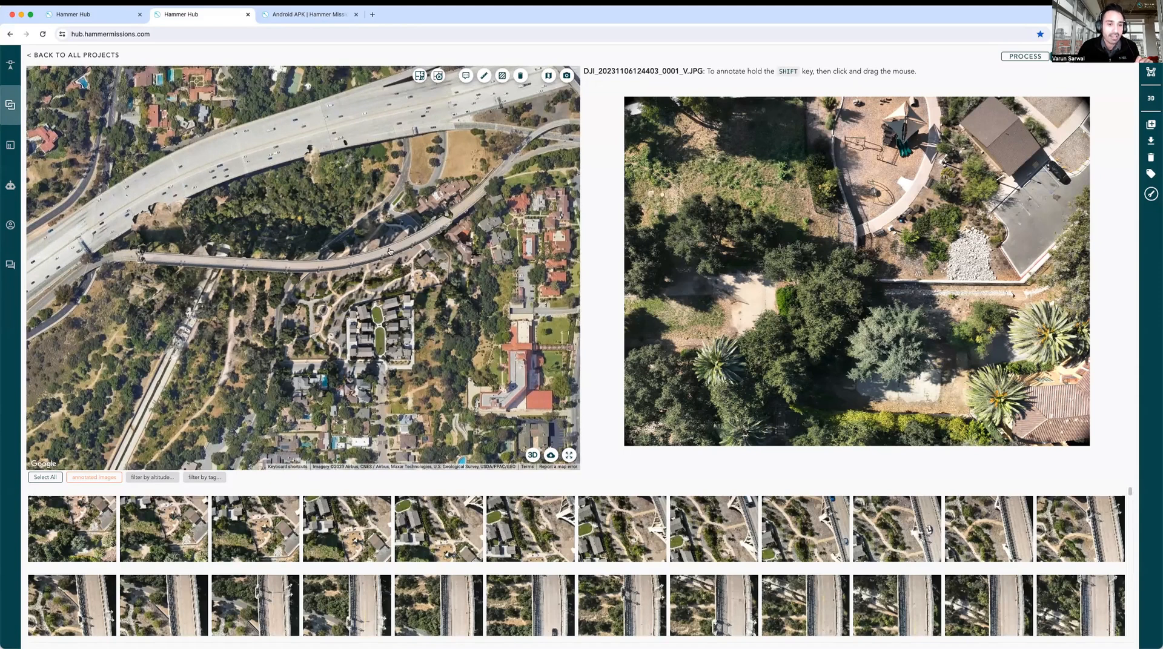
{"action": "scroll", "coordinate": [403, 245], "scroll_direction": "up", "scroll_amount": 3}
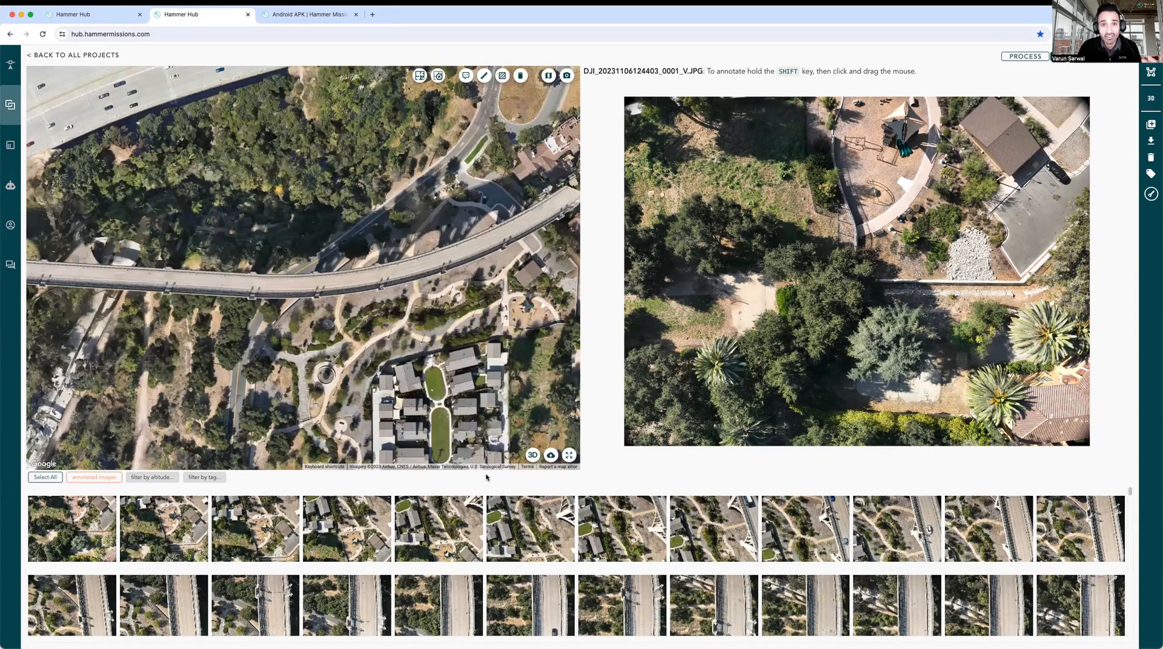
{"action": "left_click_drag", "start_coordinate": [576, 335], "coordinate": [528, 316]}
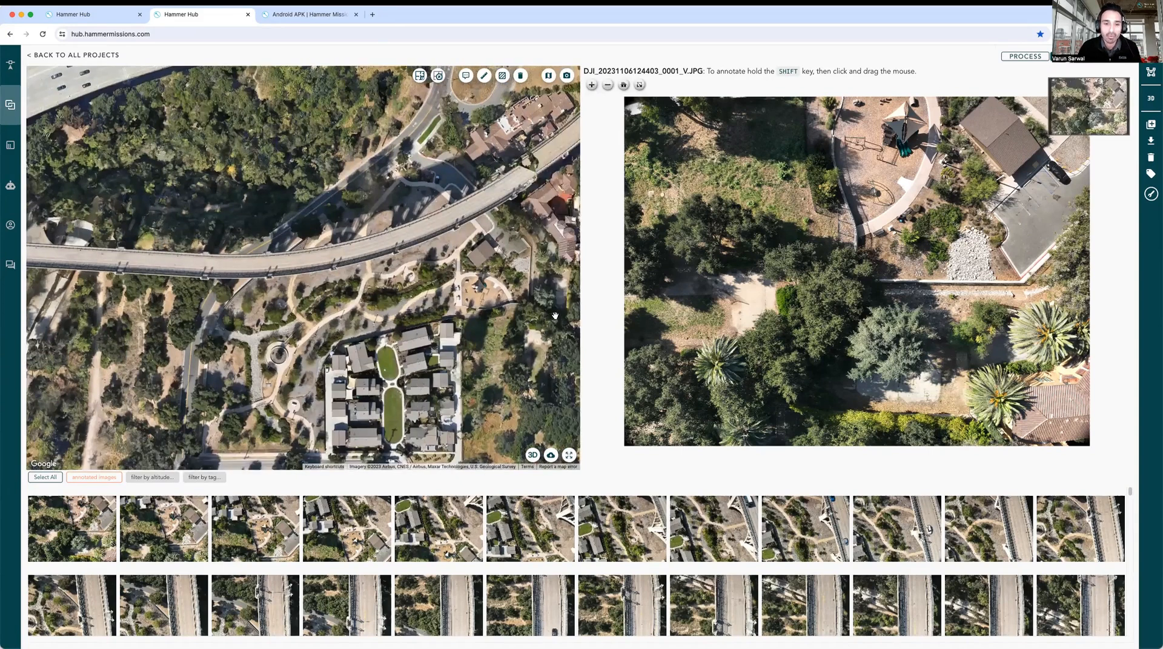
{"action": "left_click", "coordinate": [567, 79]}
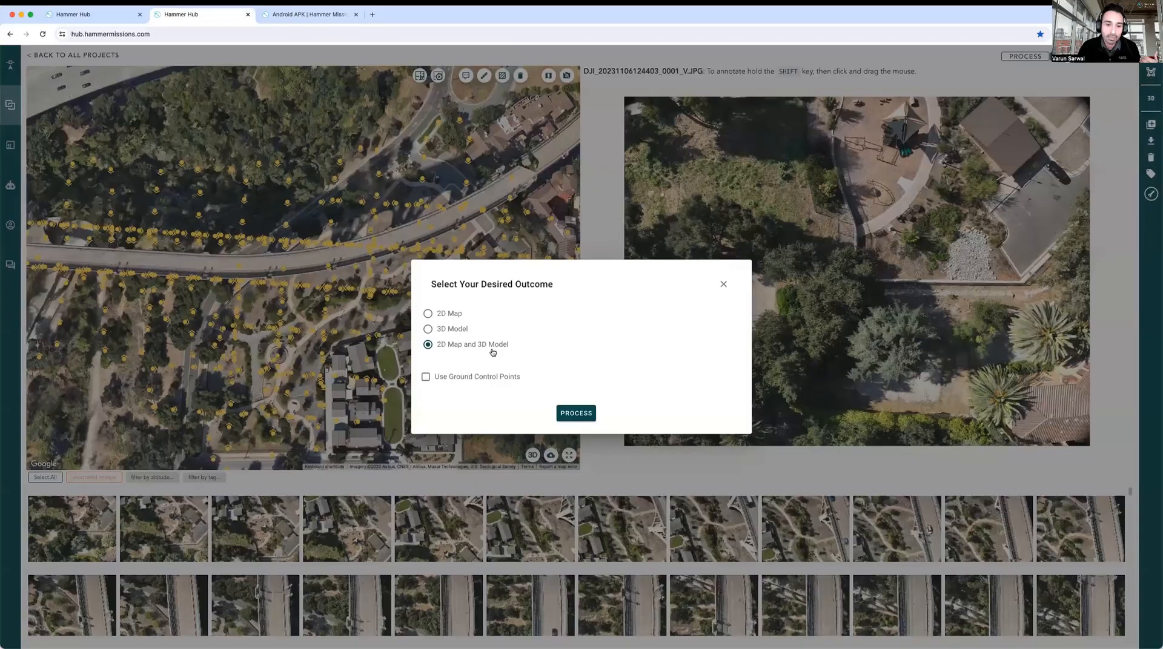
{"action": "left_click", "coordinate": [723, 284]}
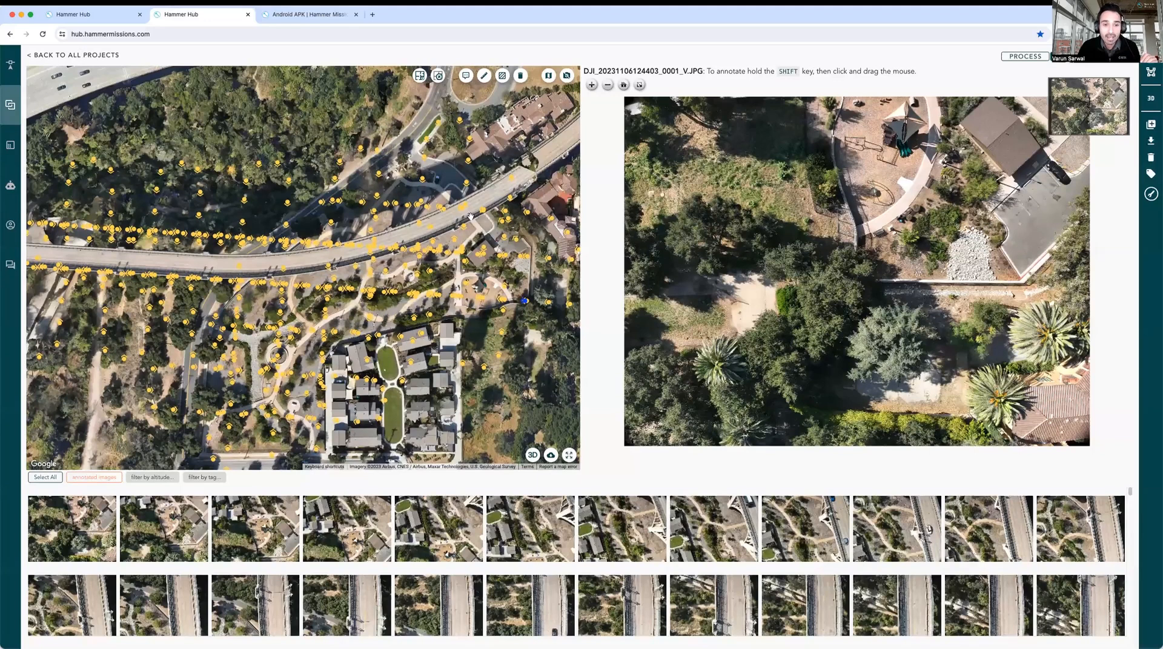
{"action": "left_click", "coordinate": [572, 80]}
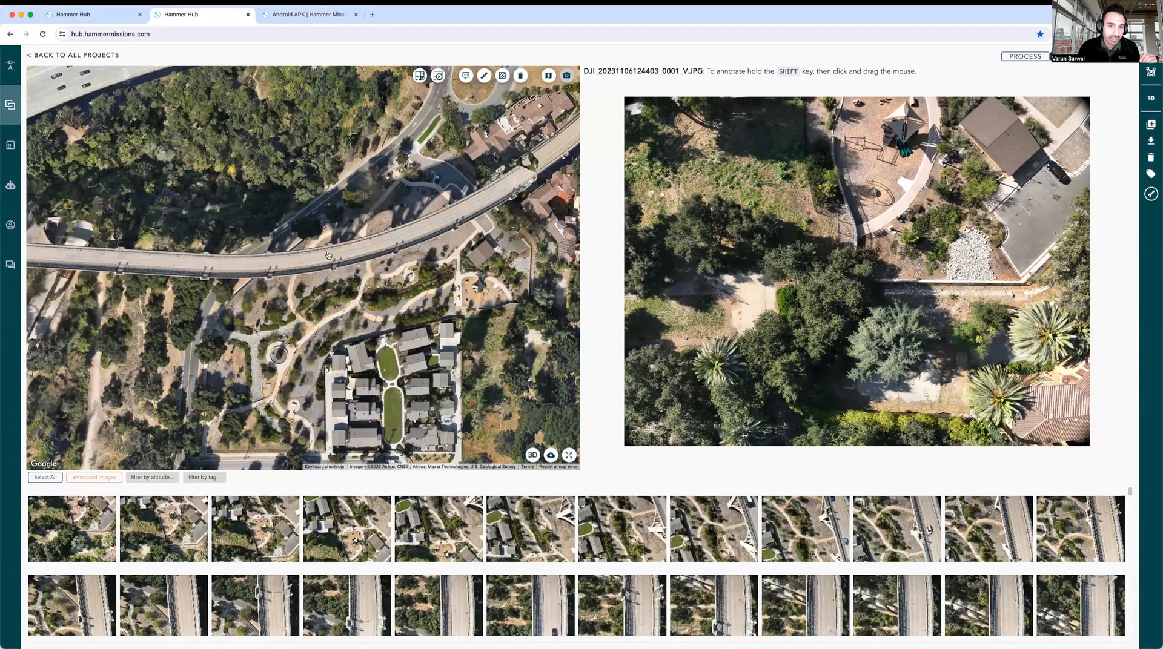
Examine the bridge deck and its surroundings up close along the curve on the project's 2D map.
{"action": "left_click_drag", "start_coordinate": [179, 315], "coordinate": [251, 308]}
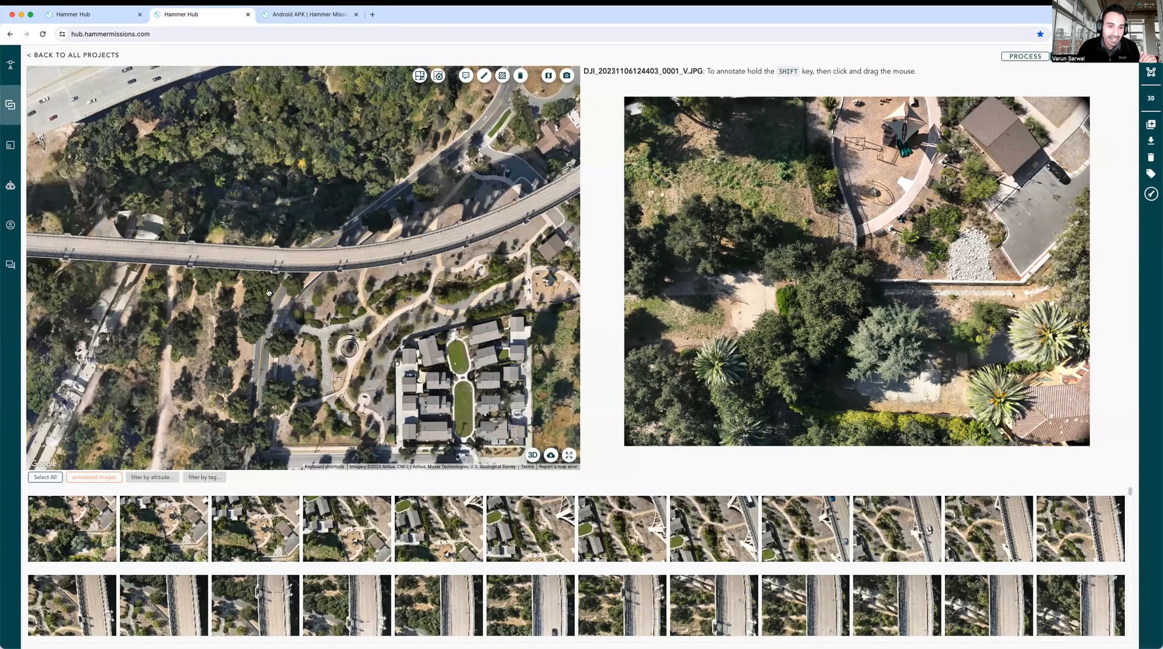
{"action": "left_click_drag", "start_coordinate": [429, 255], "coordinate": [381, 240]}
{"action": "left_click_drag", "start_coordinate": [303, 258], "coordinate": [324, 246]}
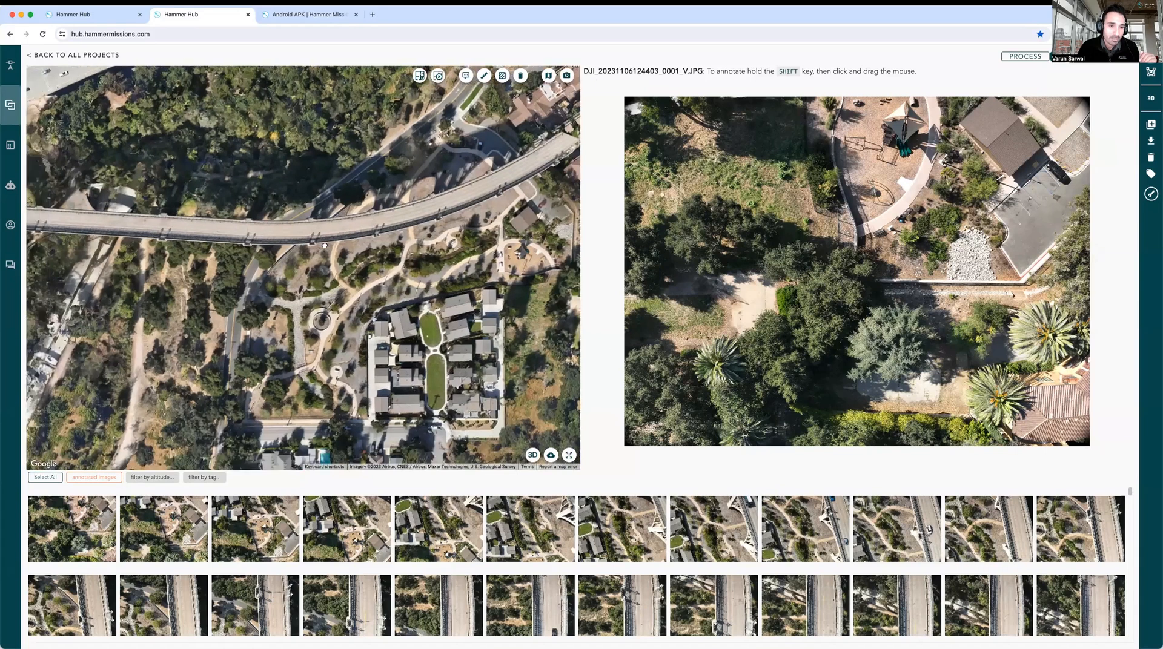
{"action": "left_click_drag", "start_coordinate": [445, 193], "coordinate": [350, 262]}
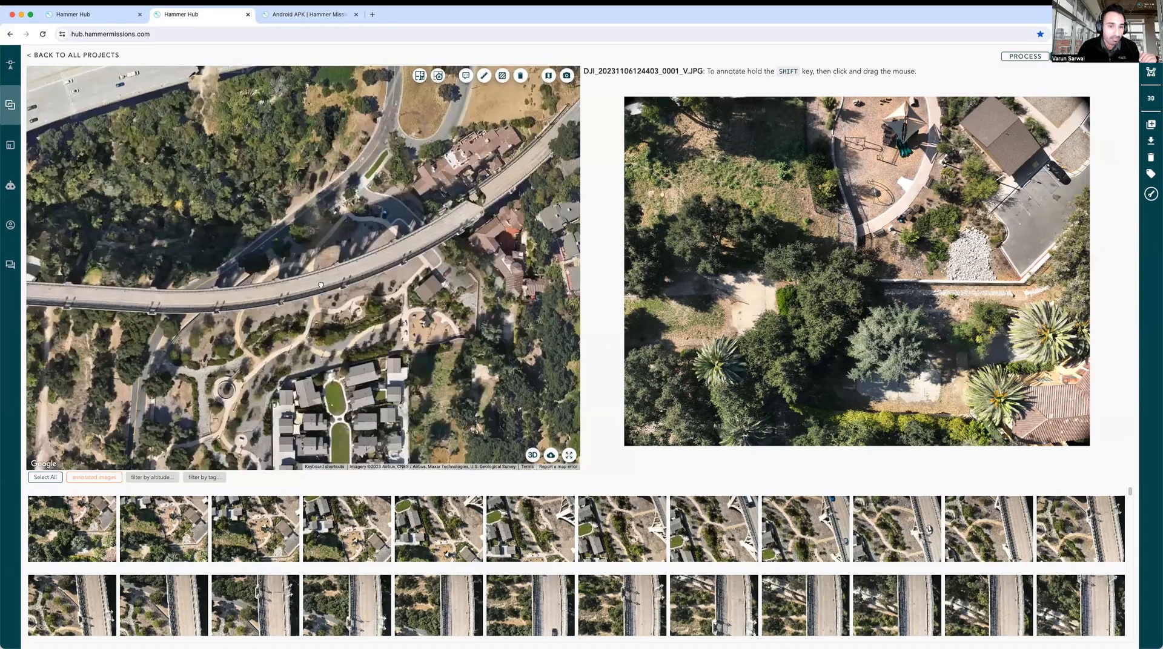
{"action": "left_click_drag", "start_coordinate": [438, 220], "coordinate": [388, 241]}
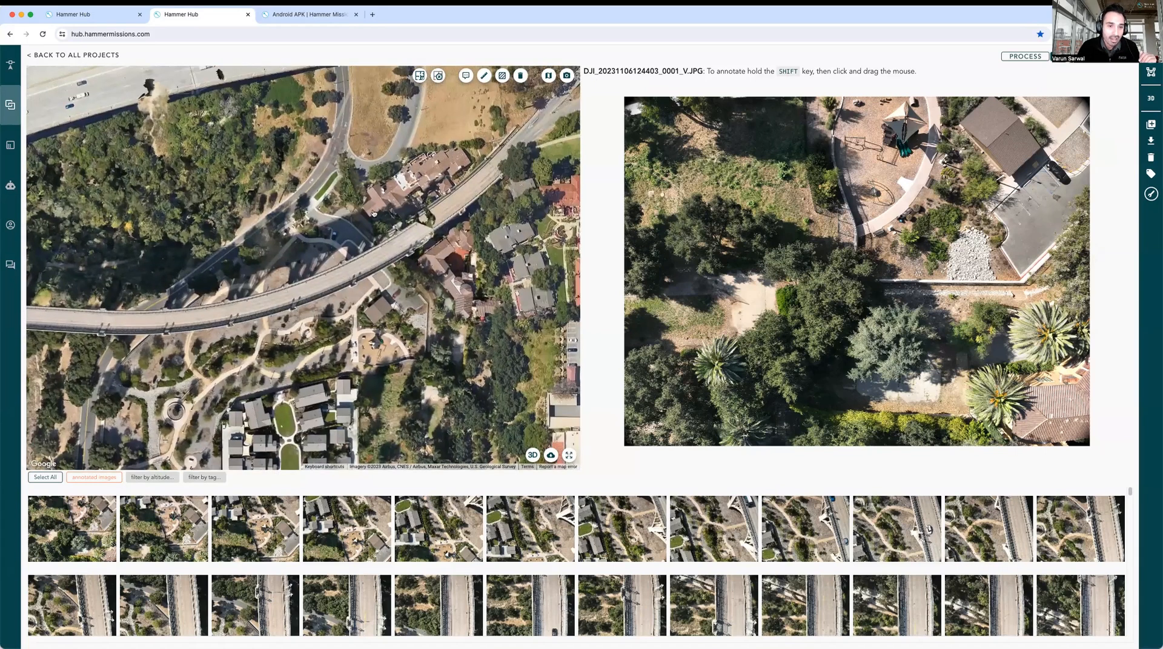
{"action": "scroll", "coordinate": [398, 232], "scroll_direction": "up", "scroll_amount": 3}
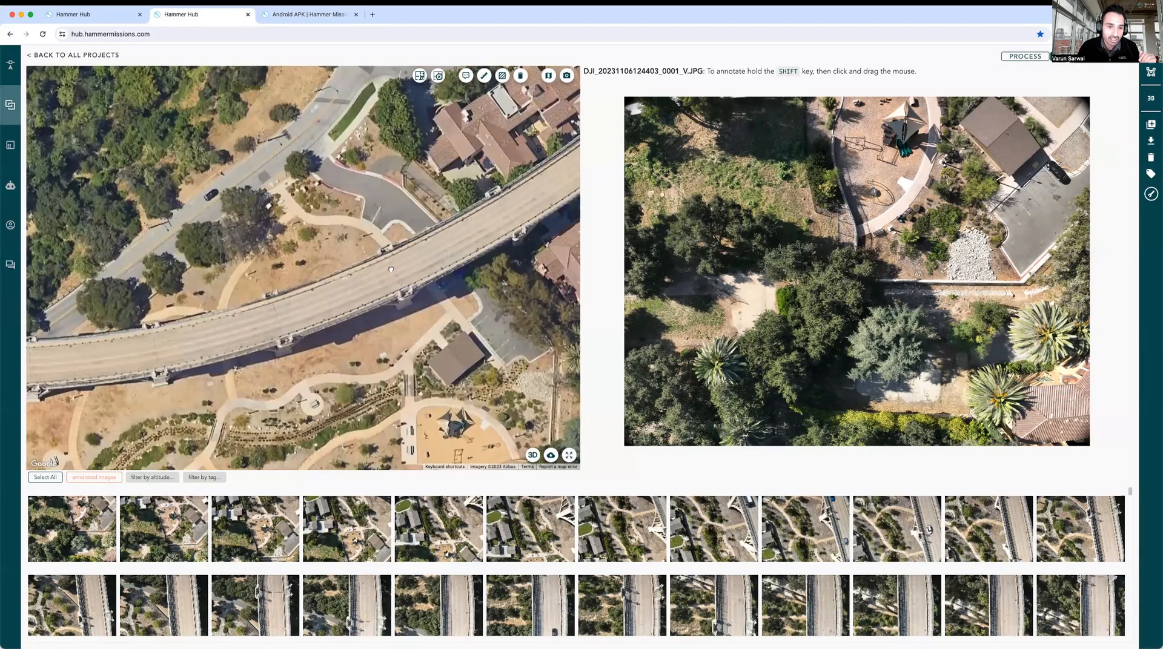
{"action": "scroll", "coordinate": [315, 287], "scroll_direction": "up", "scroll_amount": 3}
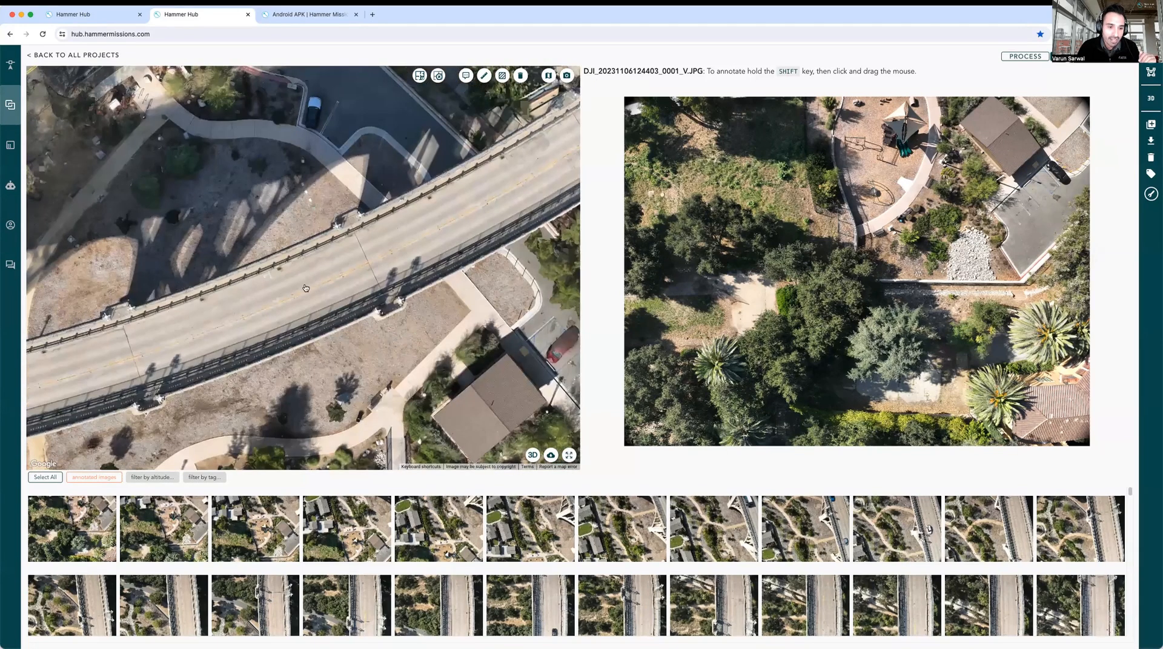
{"action": "left_click_drag", "start_coordinate": [486, 268], "coordinate": [469, 263]}
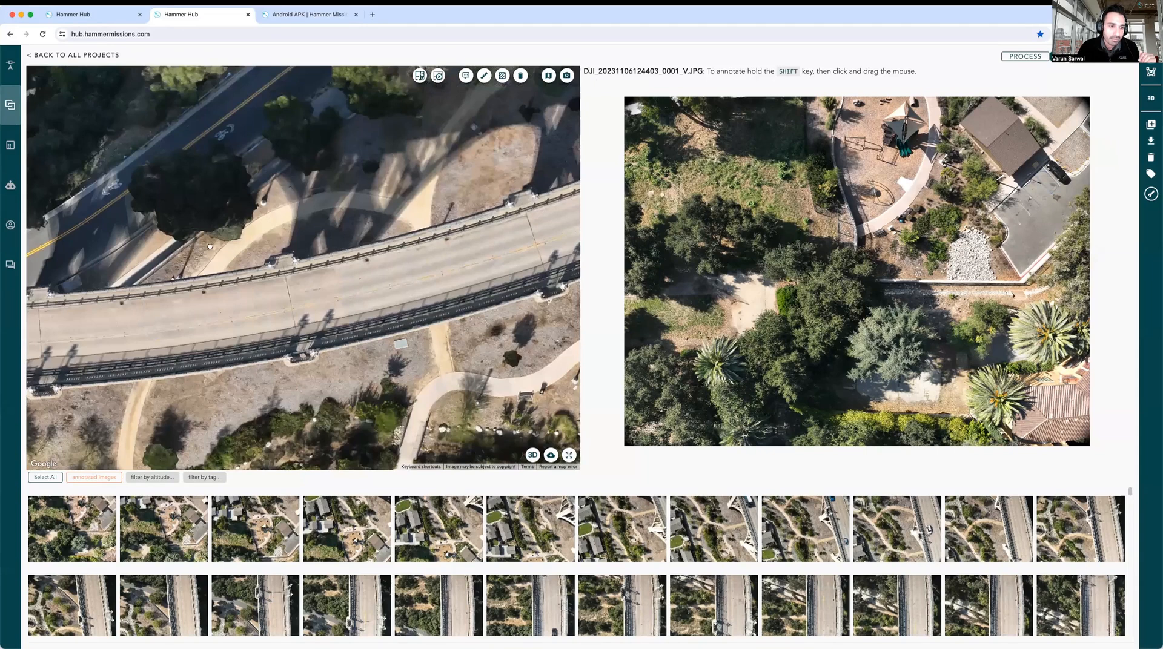
Follow the bridge further along the 2D map and view its full curve together with the surrounding park and housing.
{"action": "left_click_drag", "start_coordinate": [395, 245], "coordinate": [396, 256]}
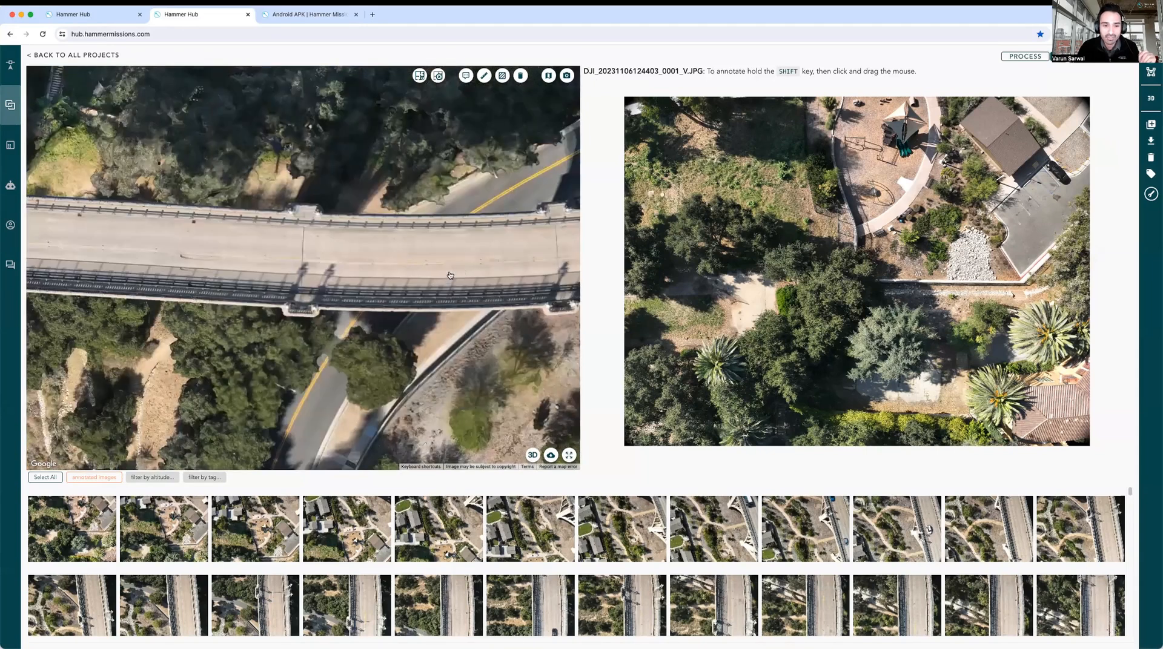
{"action": "scroll", "coordinate": [380, 275], "scroll_direction": "down", "scroll_amount": 3}
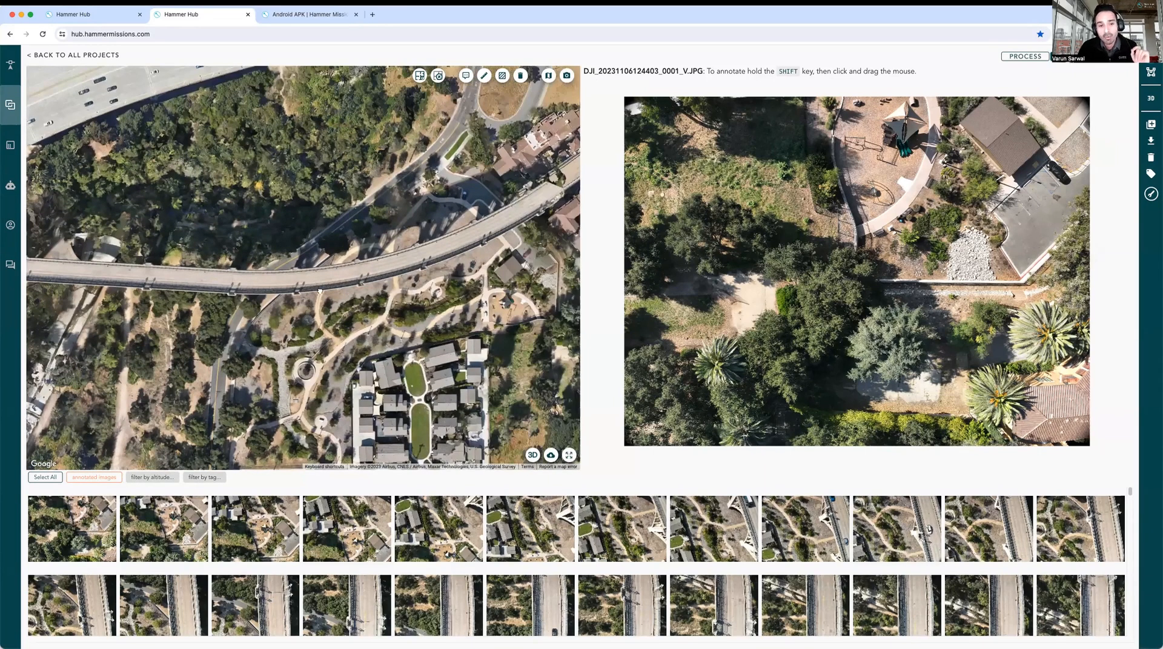
{"action": "left_click_drag", "start_coordinate": [515, 241], "coordinate": [463, 253]}
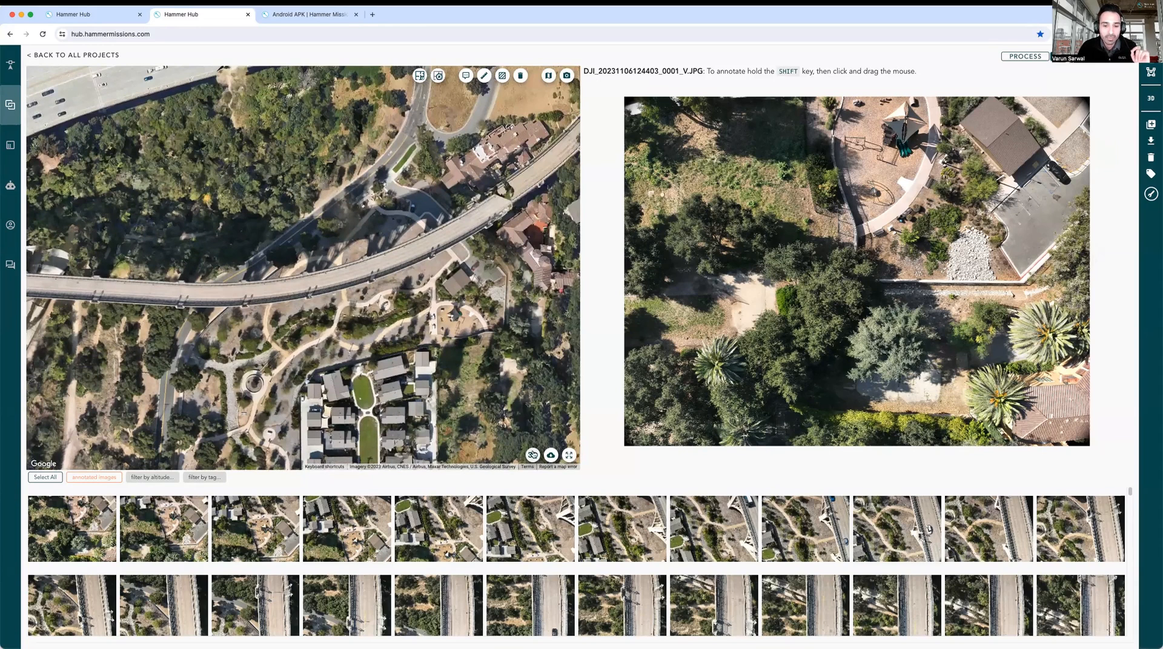
Switch the project to its 3D model and inspect the bridge from the side and from above.
{"action": "left_click_drag", "start_coordinate": [281, 310], "coordinate": [355, 330]}
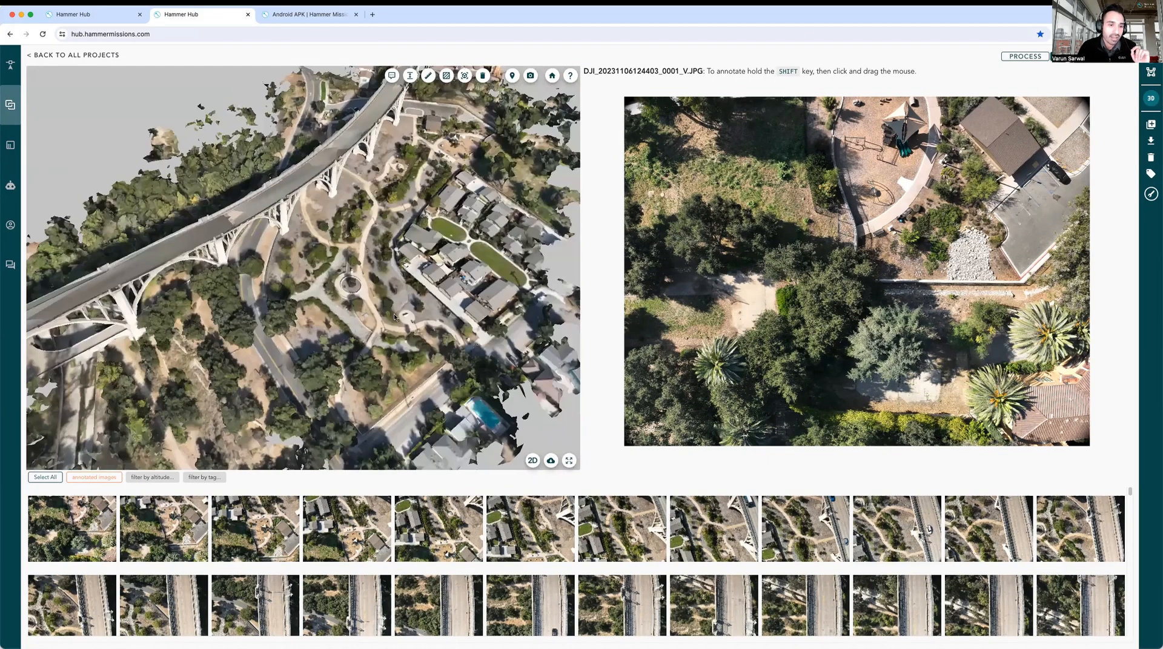
{"action": "left_click_drag", "start_coordinate": [426, 305], "coordinate": [438, 326]}
{"action": "left_click_drag", "start_coordinate": [362, 326], "coordinate": [261, 320]}
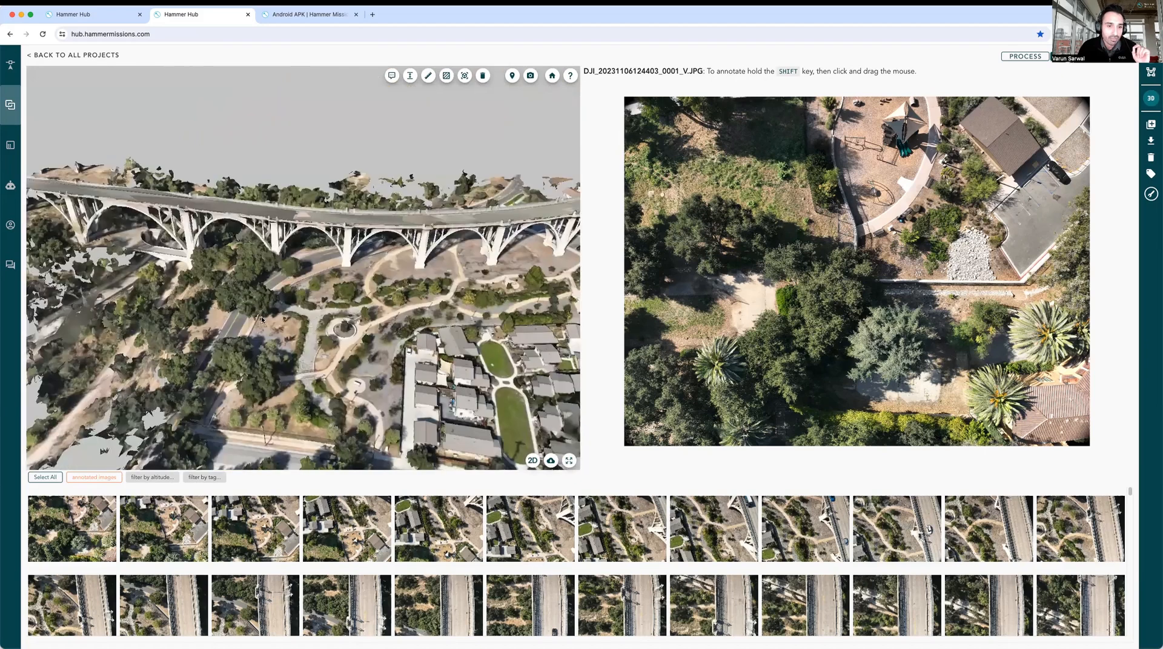
{"action": "left_click_drag", "start_coordinate": [318, 358], "coordinate": [367, 399]}
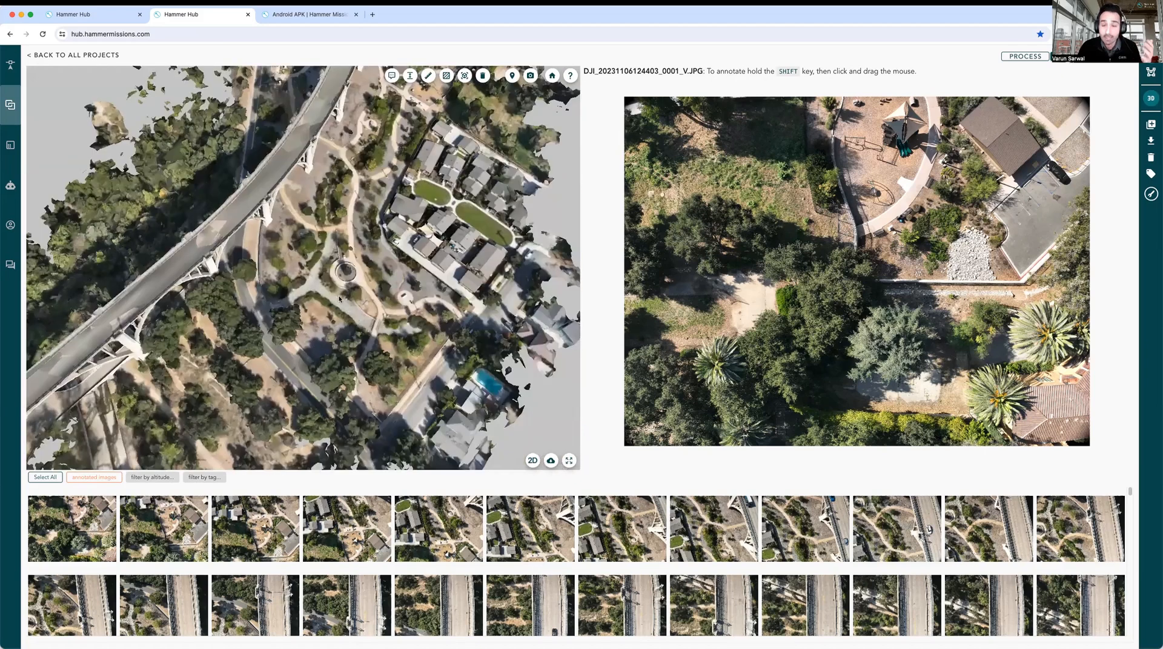
{"action": "left_click_drag", "start_coordinate": [249, 251], "coordinate": [347, 239]}
{"action": "scroll", "coordinate": [330, 264], "scroll_direction": "up", "scroll_amount": 2}
{"action": "left_click_drag", "start_coordinate": [420, 267], "coordinate": [463, 304]}
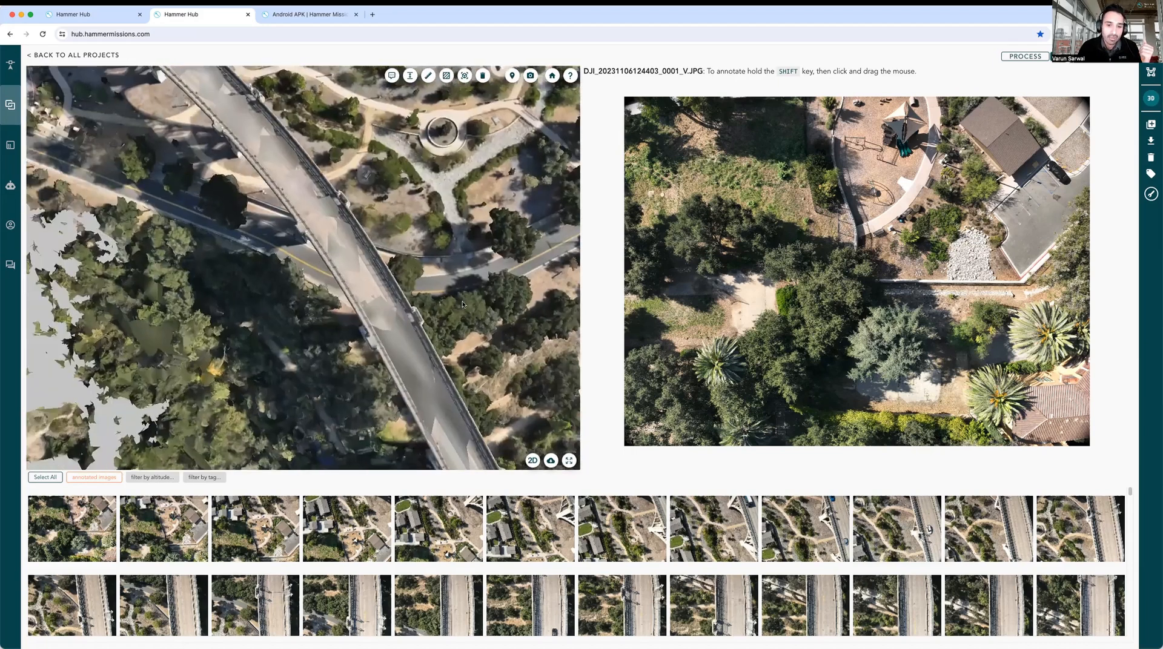
Show the 3D model in full screen and examine the bridge deck from above and at an angle from its end by the red-roofed houses.
{"action": "scroll", "coordinate": [458, 275], "scroll_direction": "down", "scroll_amount": 5}
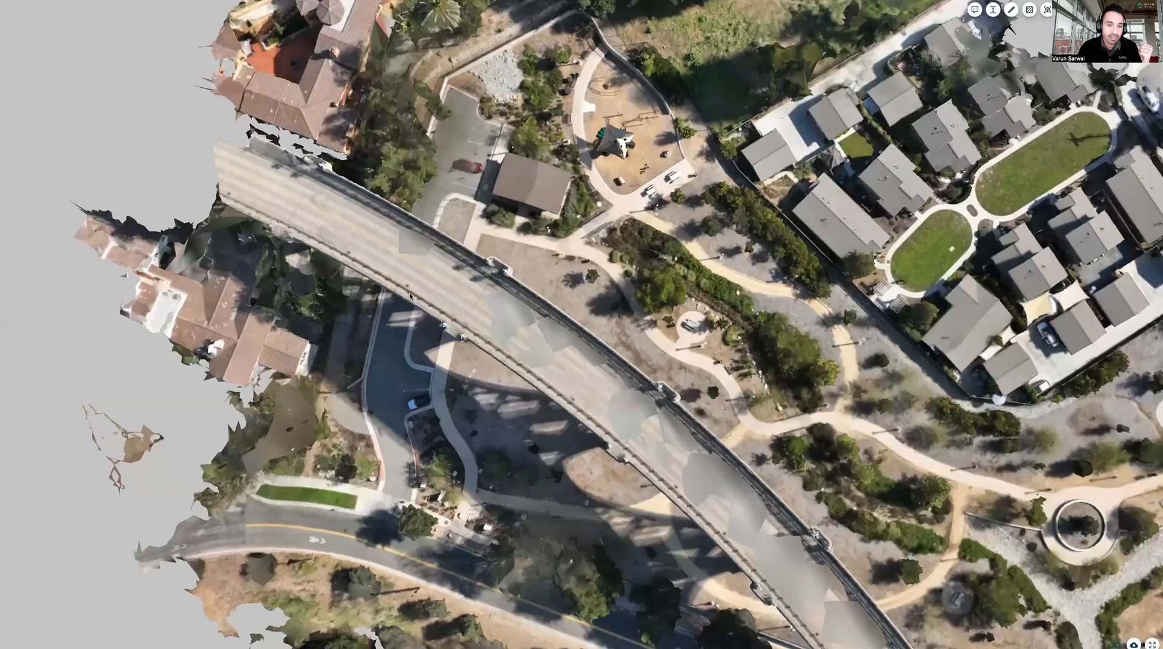
{"action": "scroll", "coordinate": [397, 311], "scroll_direction": "up", "scroll_amount": 2}
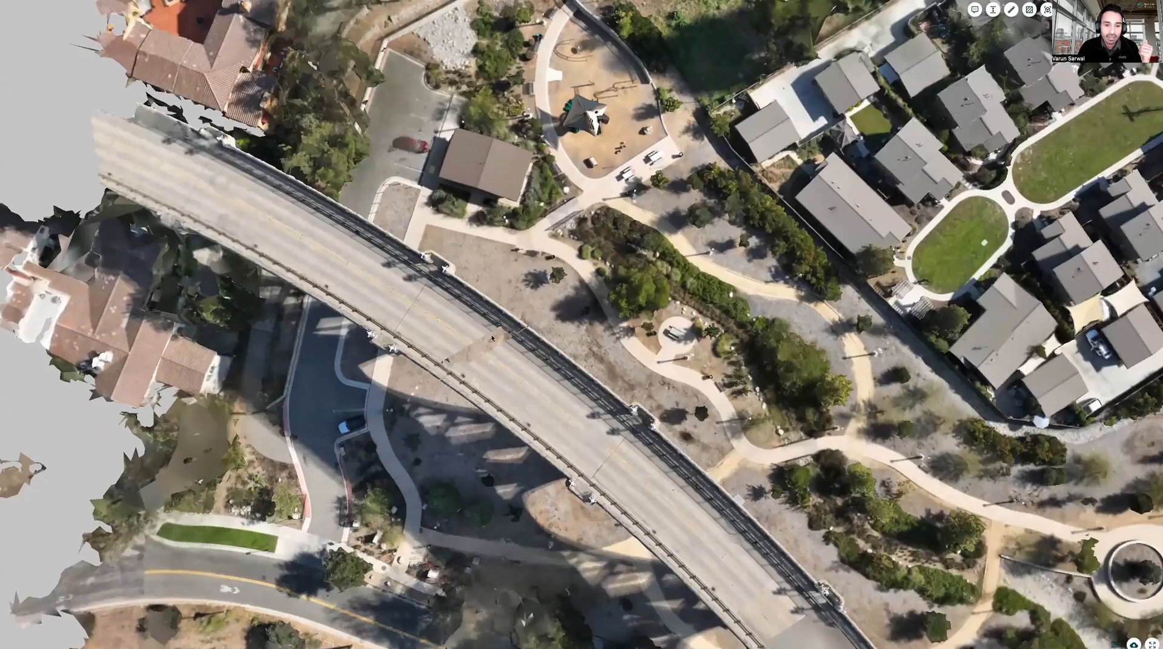
{"action": "left_click_drag", "start_coordinate": [526, 338], "coordinate": [552, 335]}
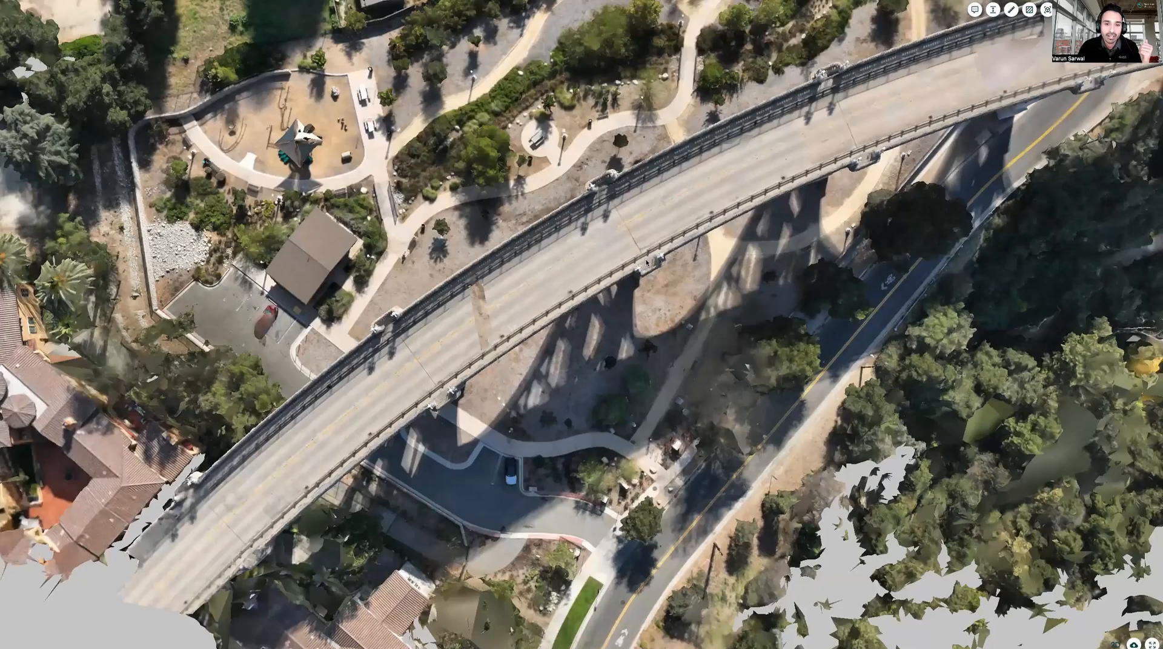
{"action": "left_click_drag", "start_coordinate": [646, 262], "coordinate": [651, 254]}
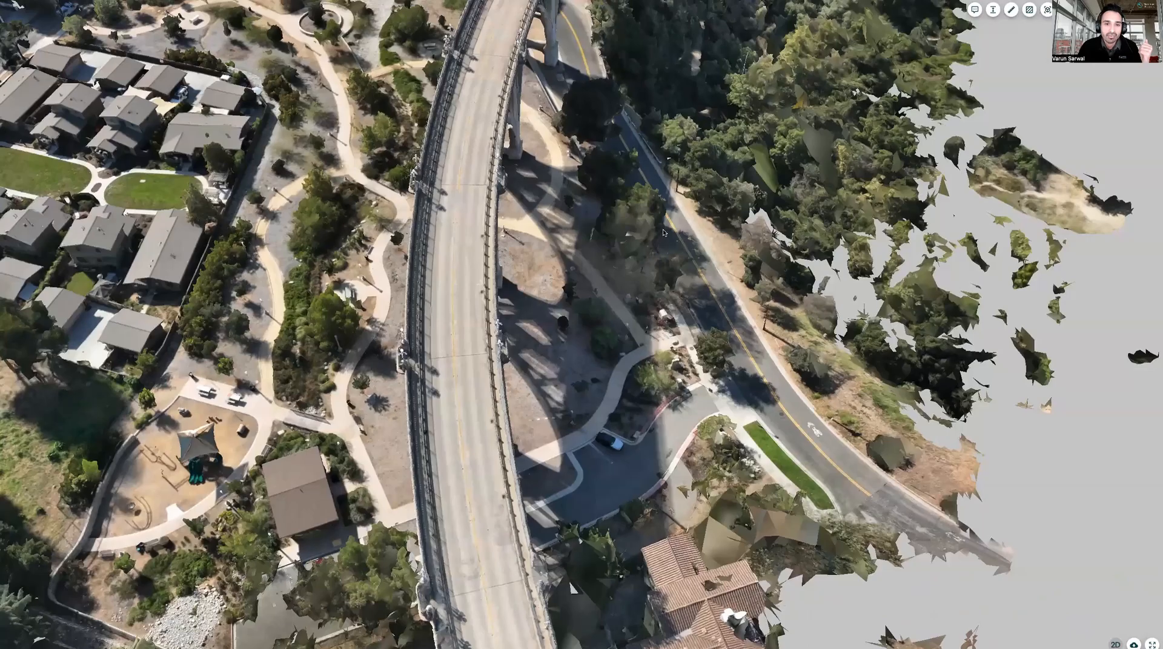
{"action": "left_click_drag", "start_coordinate": [678, 219], "coordinate": [687, 216]}
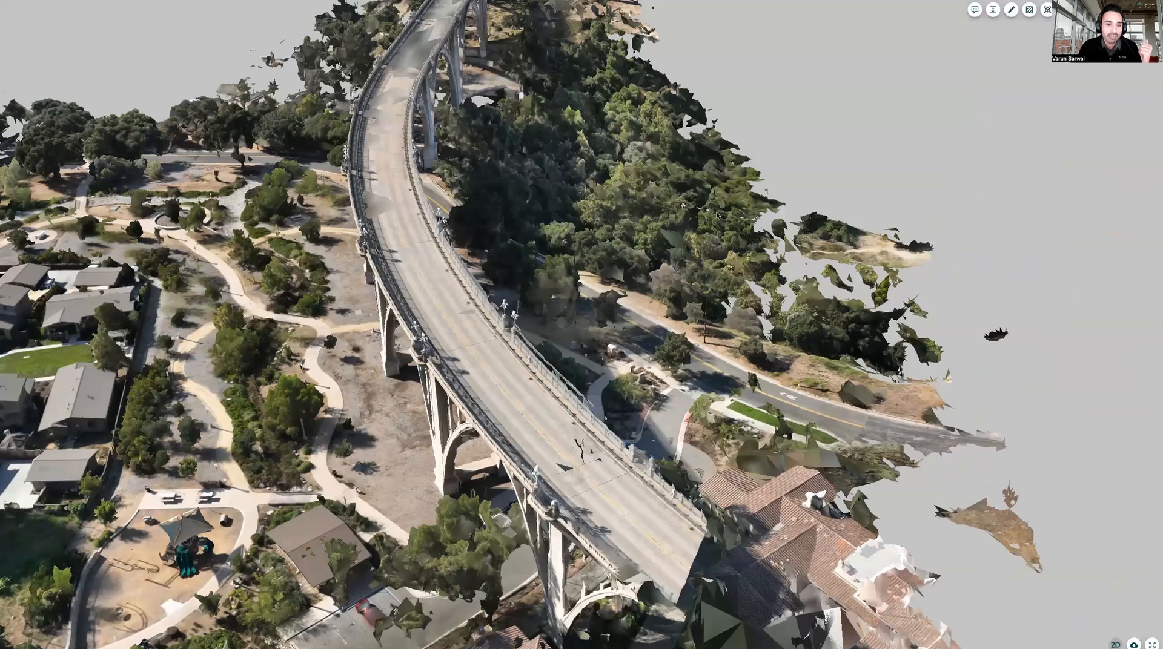
{"action": "left_click_drag", "start_coordinate": [397, 249], "coordinate": [438, 213]}
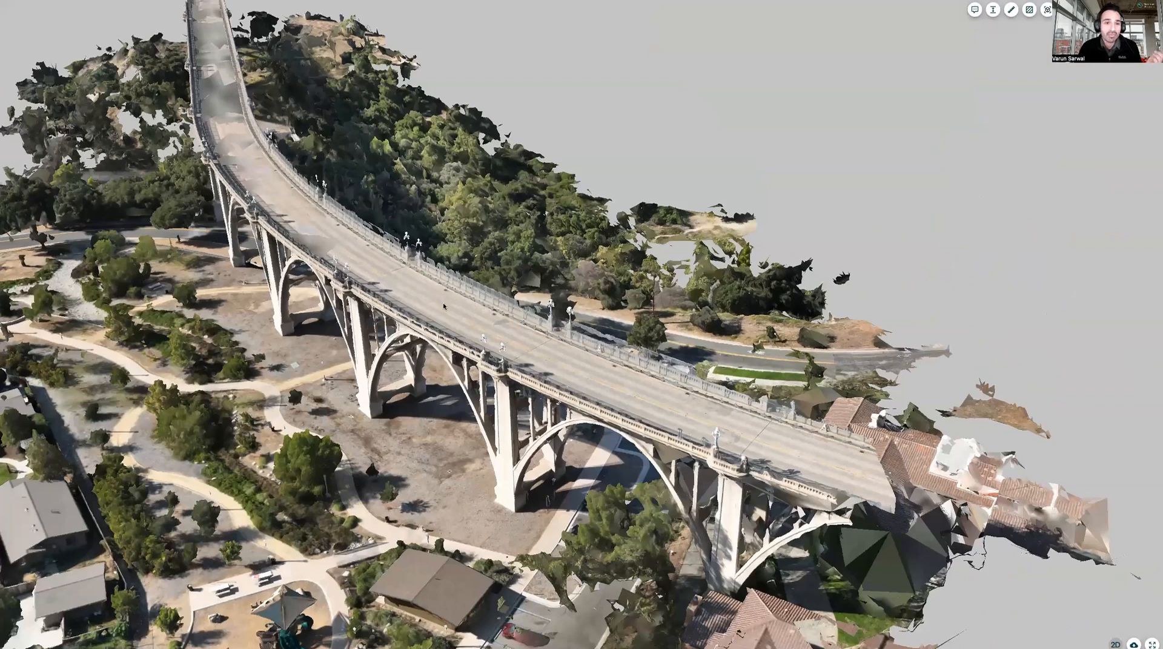
{"action": "left_click_drag", "start_coordinate": [305, 278], "coordinate": [407, 346]}
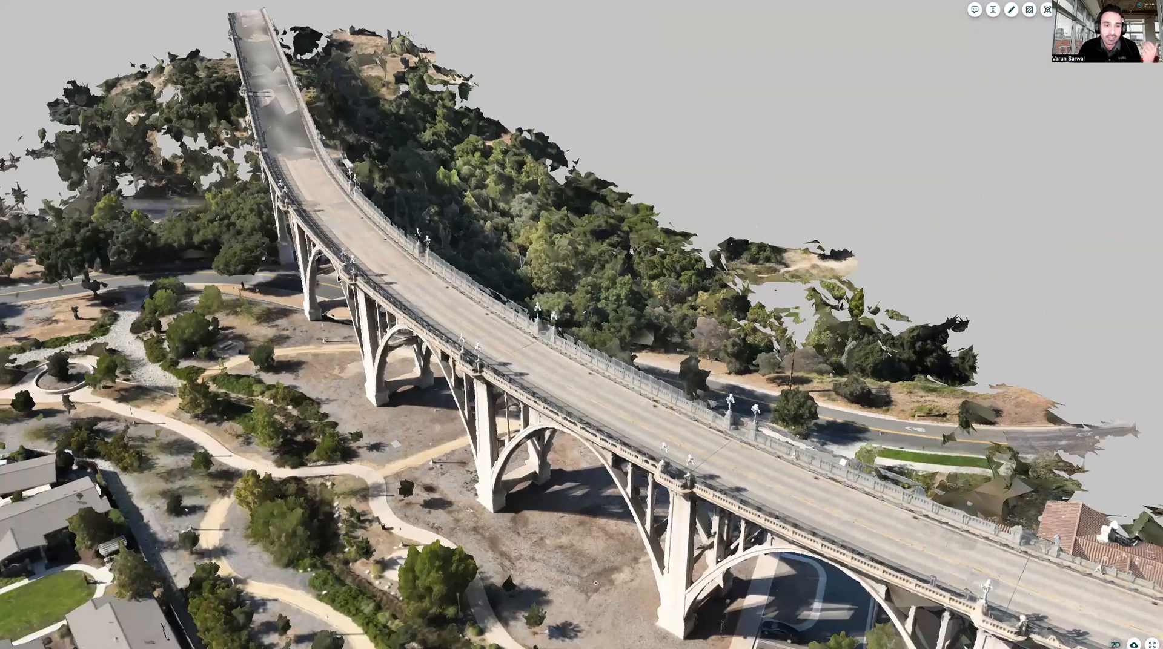
{"action": "left_click_drag", "start_coordinate": [339, 280], "coordinate": [331, 275]}
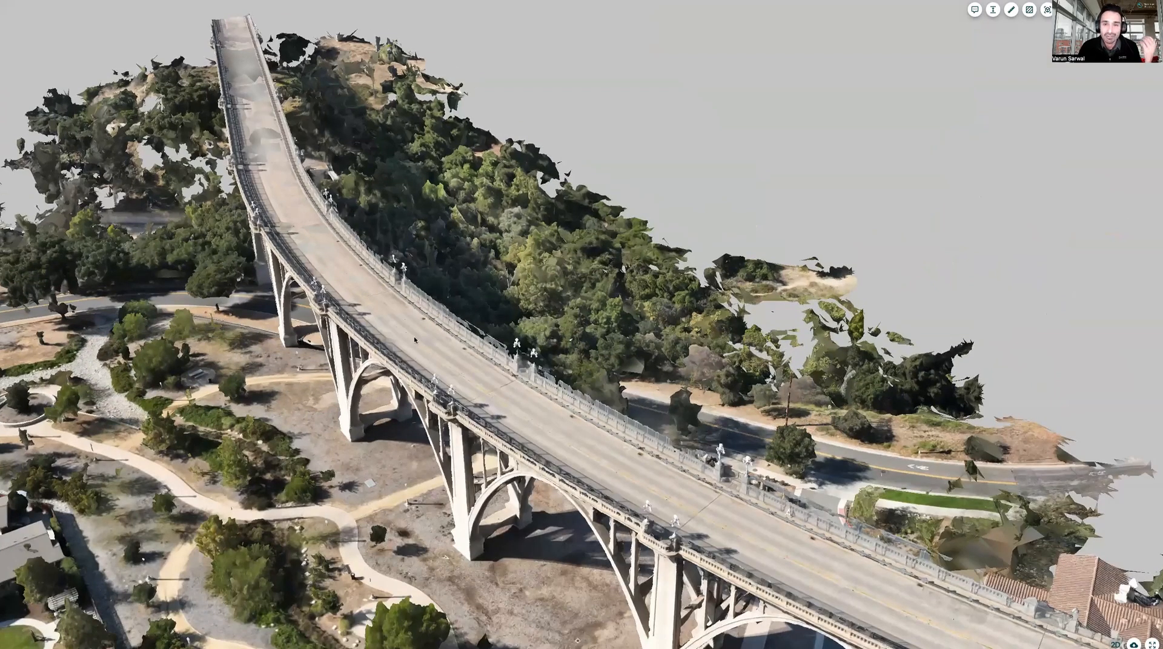
Examine the deck, arches, piers and road below along the bridge to its far end in the 3D model, and exit full screen.
{"action": "scroll", "coordinate": [386, 315], "scroll_direction": "up", "scroll_amount": 2}
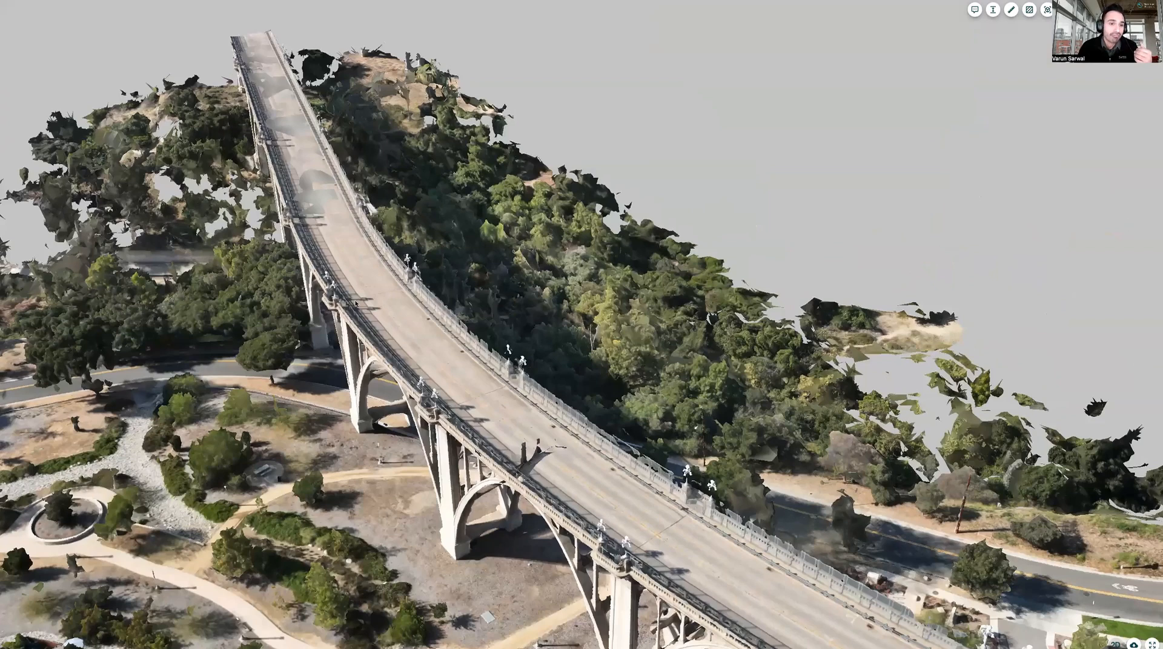
{"action": "scroll", "coordinate": [405, 335], "scroll_direction": "up", "scroll_amount": 2}
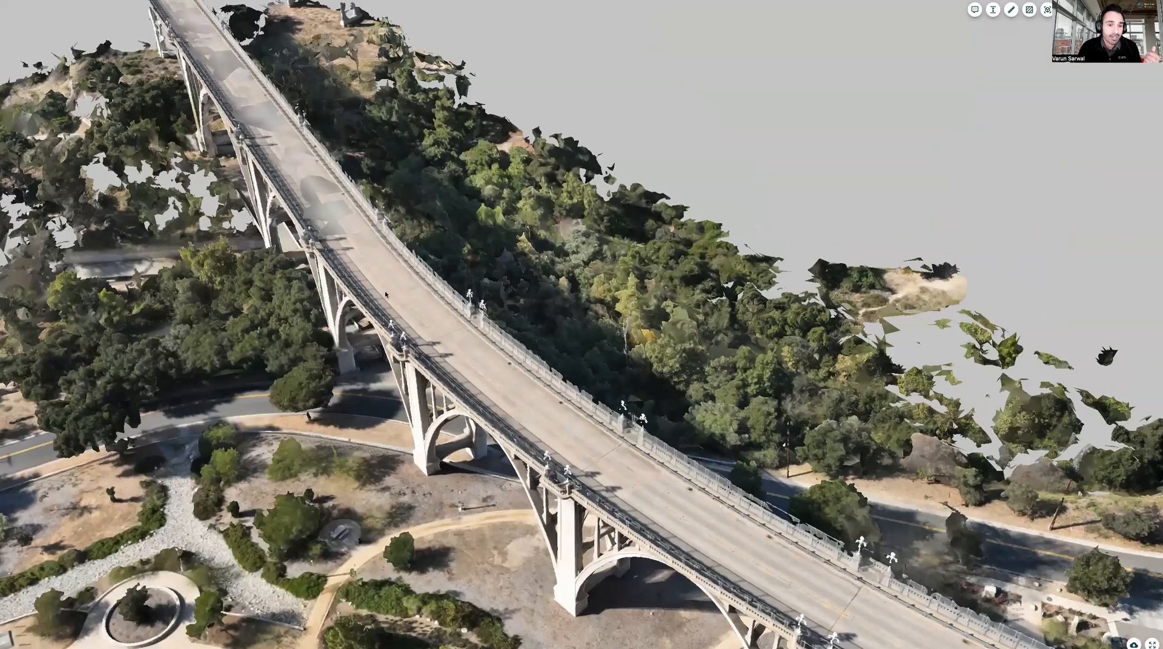
{"action": "scroll", "coordinate": [400, 300], "scroll_direction": "up", "scroll_amount": 2}
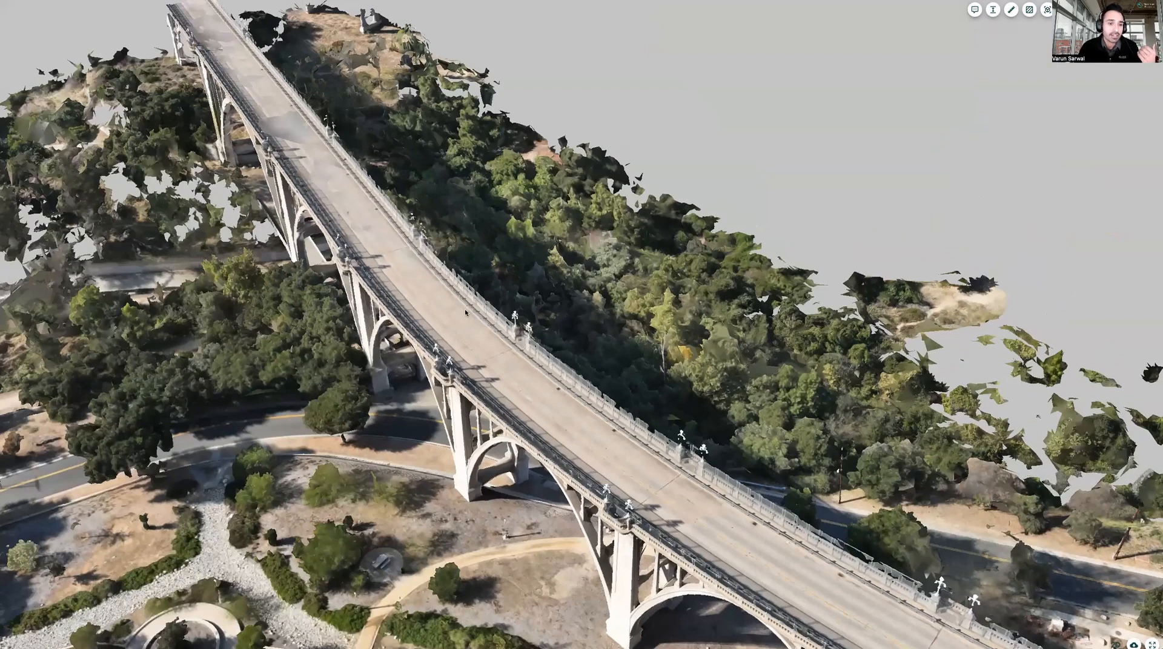
{"action": "scroll", "coordinate": [464, 310], "scroll_direction": "up", "scroll_amount": 2}
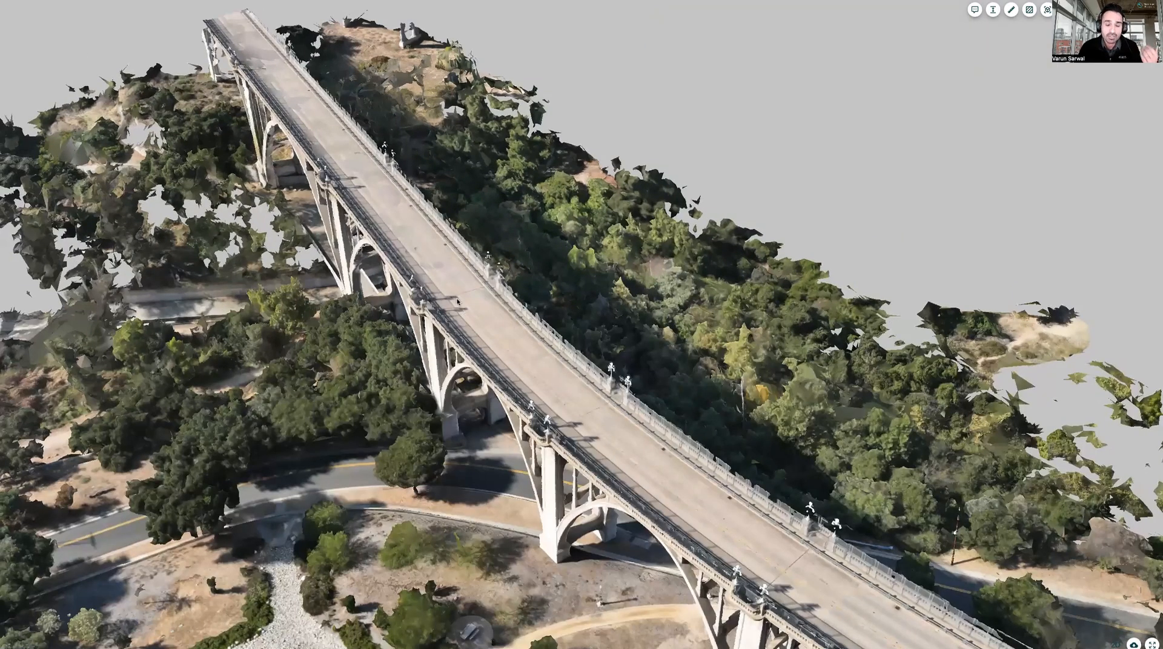
{"action": "left_click_drag", "start_coordinate": [441, 293], "coordinate": [451, 268]}
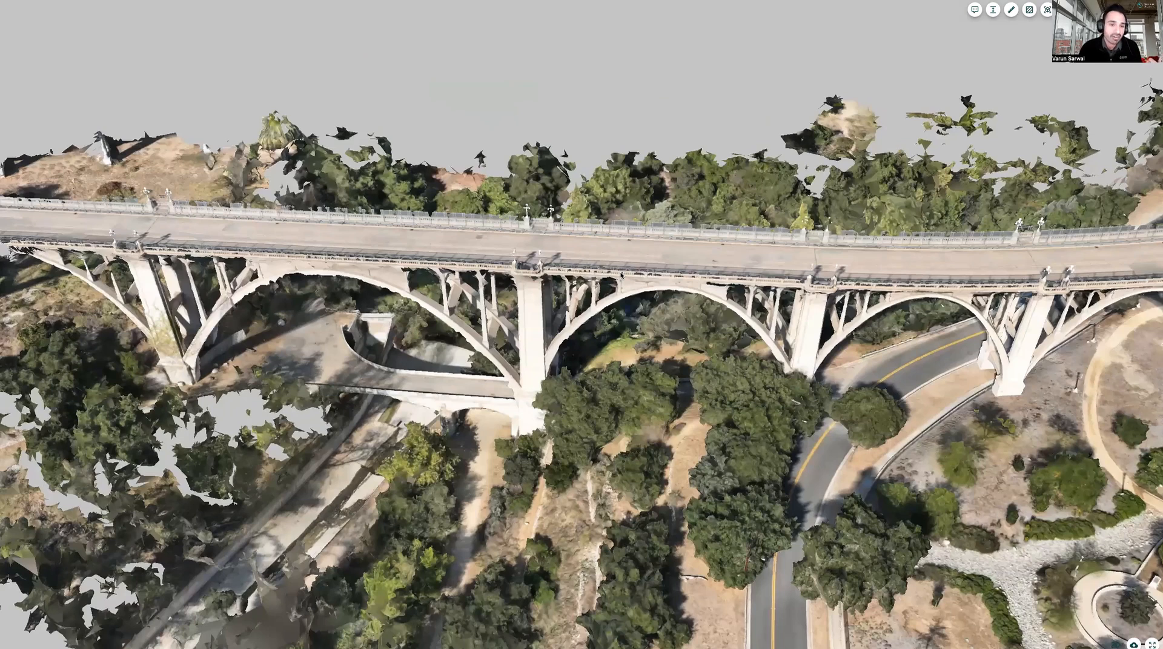
{"action": "left_click_drag", "start_coordinate": [351, 277], "coordinate": [427, 276]}
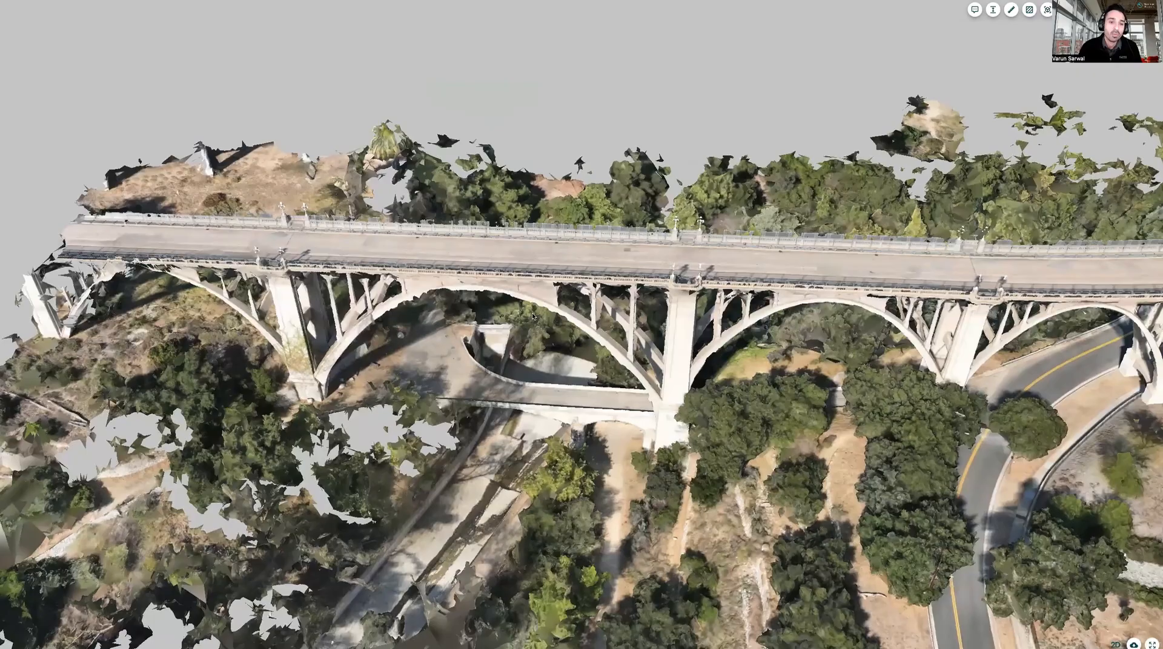
{"action": "left_click_drag", "start_coordinate": [533, 314], "coordinate": [607, 281]}
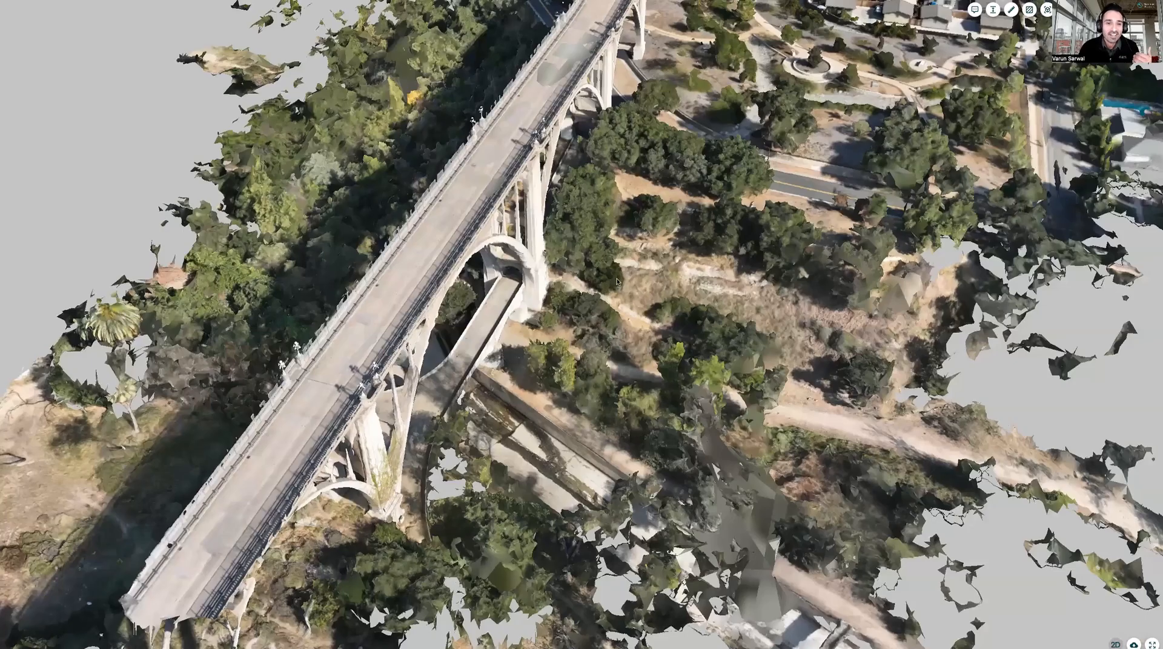
{"action": "left_click_drag", "start_coordinate": [618, 282], "coordinate": [493, 290]}
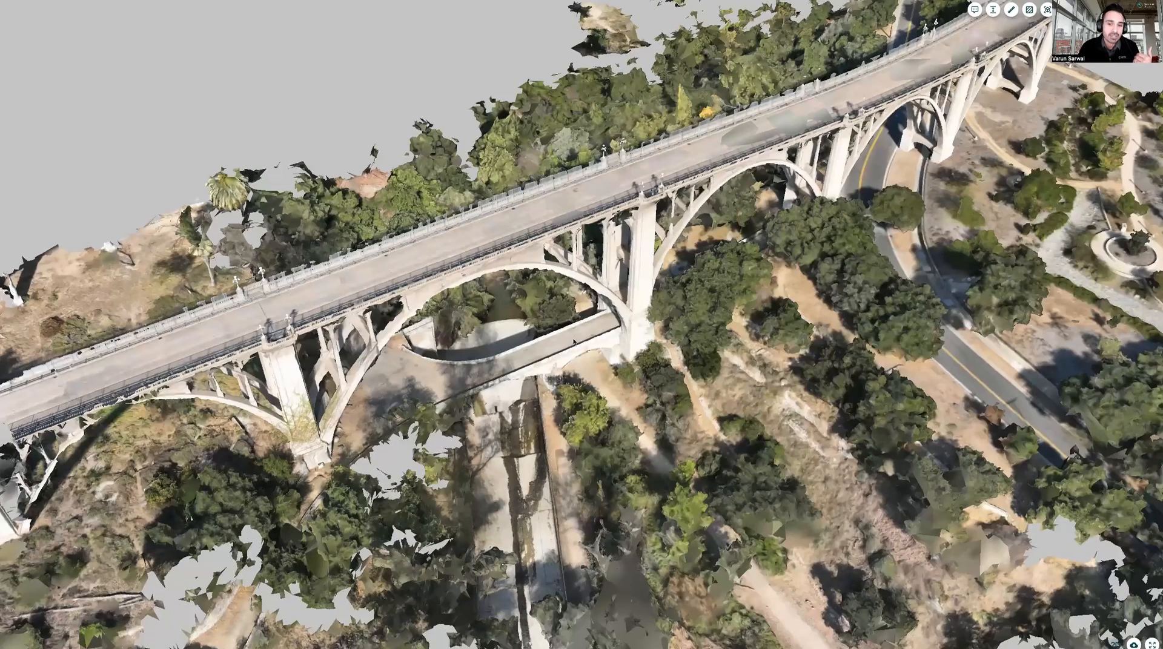
{"action": "left_click_drag", "start_coordinate": [394, 299], "coordinate": [369, 287]}
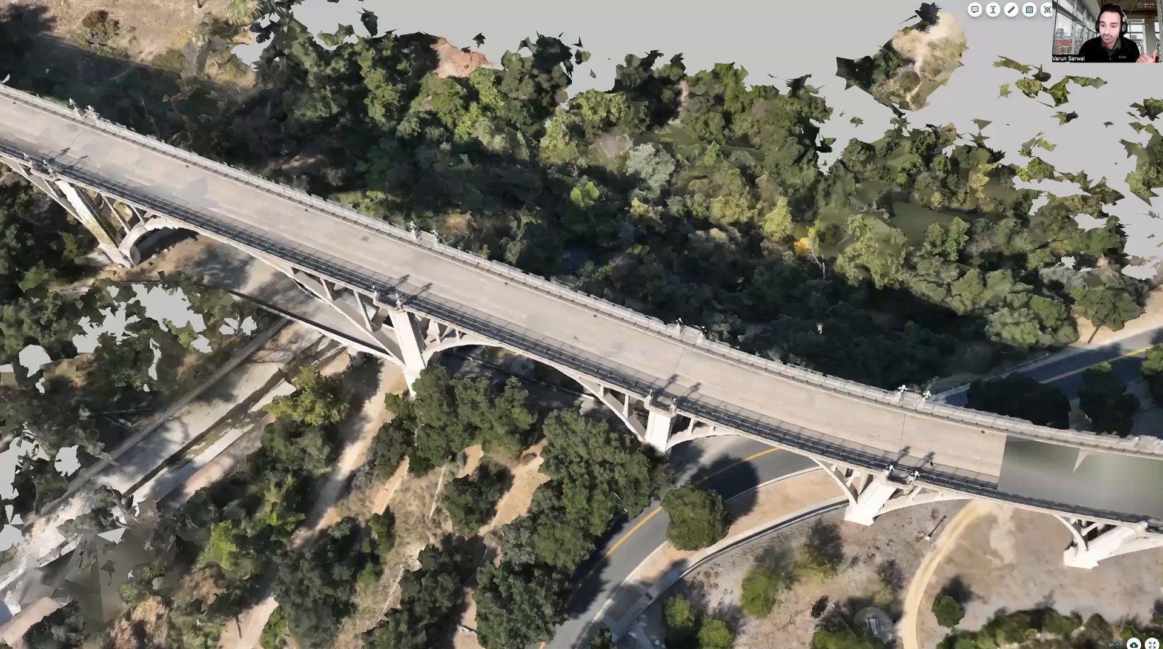
{"action": "left_click_drag", "start_coordinate": [1143, 640], "coordinate": [870, 535]}
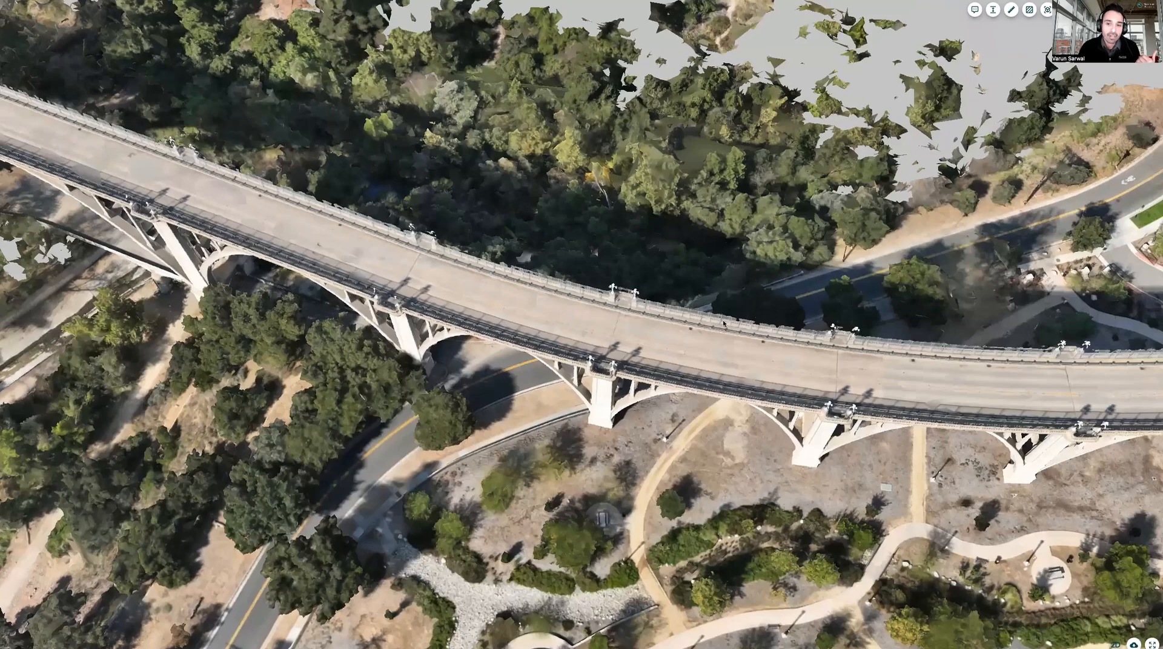
{"action": "key", "text": "Escape"}
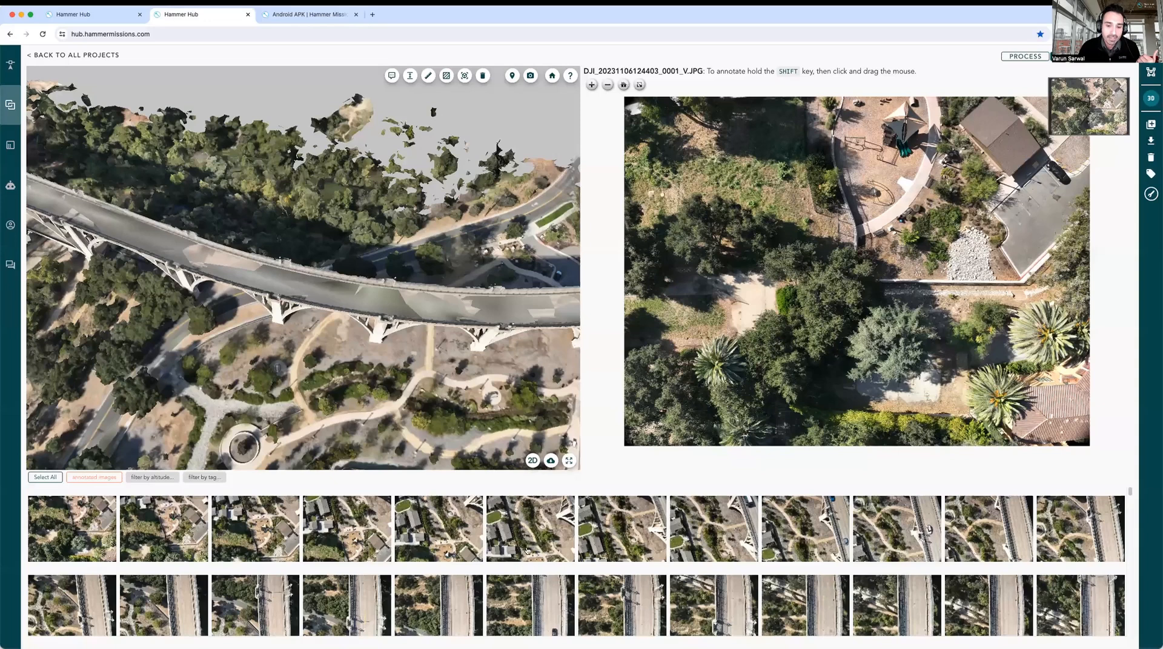
{"action": "left_click", "coordinate": [538, 384]}
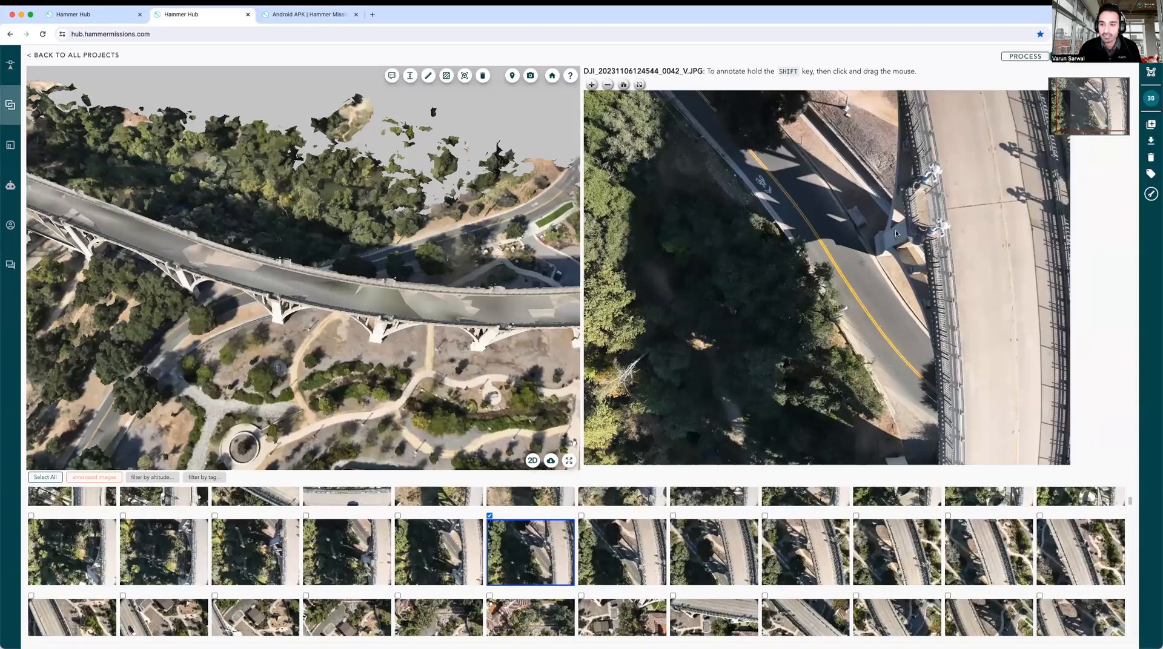
{"action": "scroll", "coordinate": [853, 253], "scroll_direction": "up", "scroll_amount": 3}
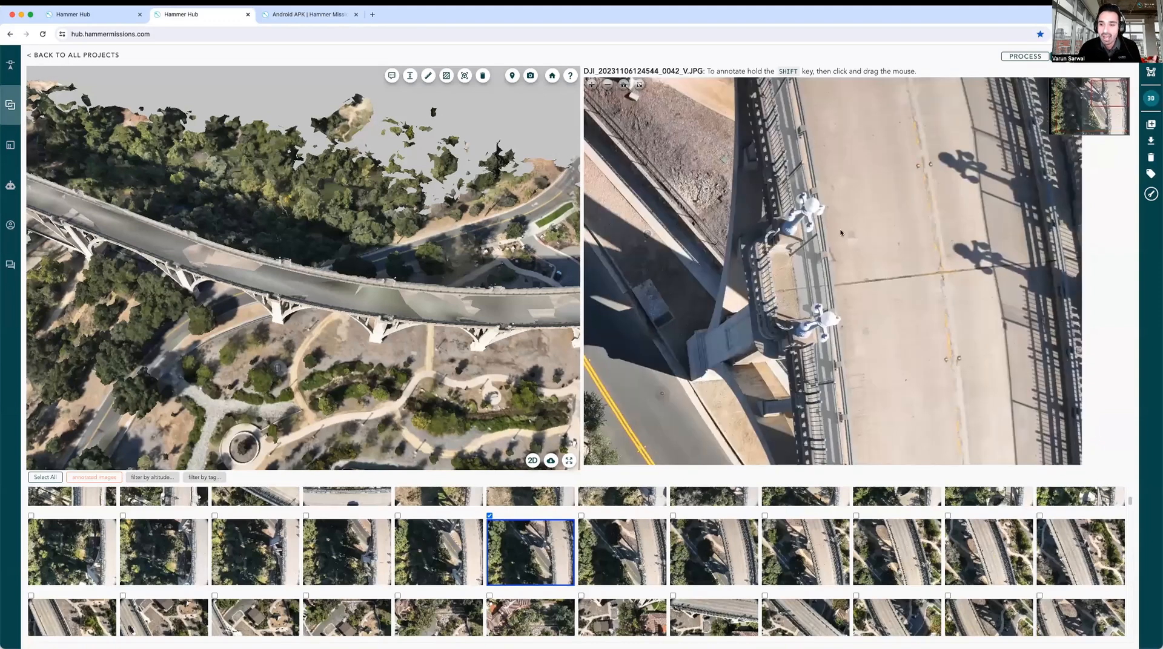
{"action": "scroll", "coordinate": [819, 254], "scroll_direction": "up", "scroll_amount": 3}
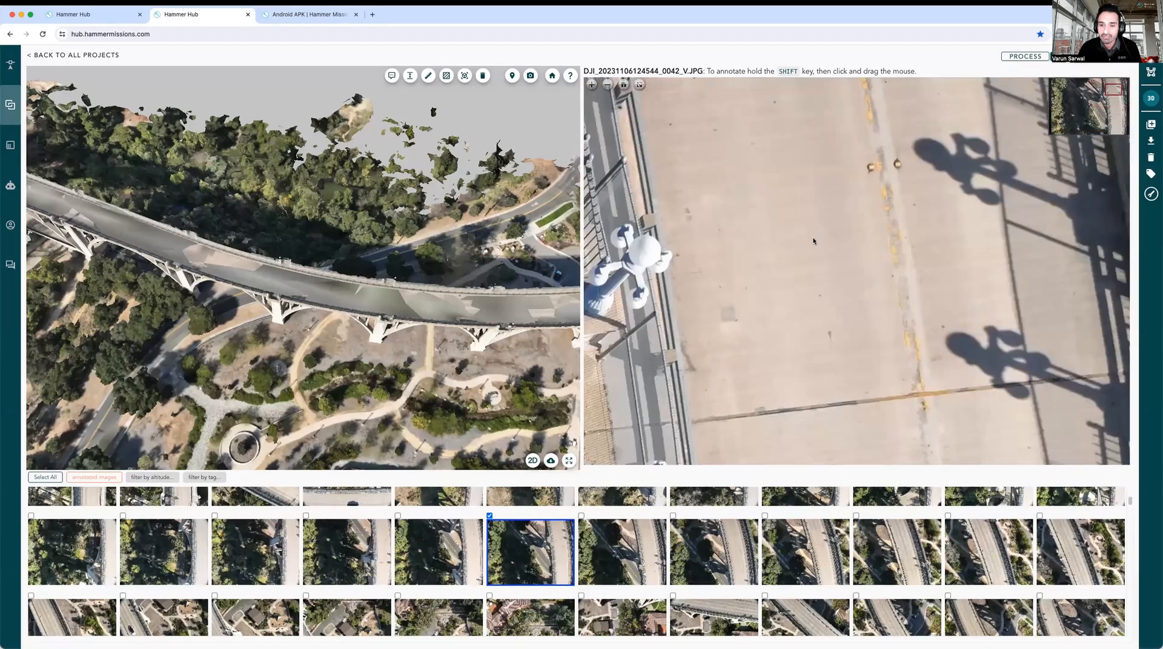
{"action": "scroll", "coordinate": [800, 262], "scroll_direction": "down", "scroll_amount": 3}
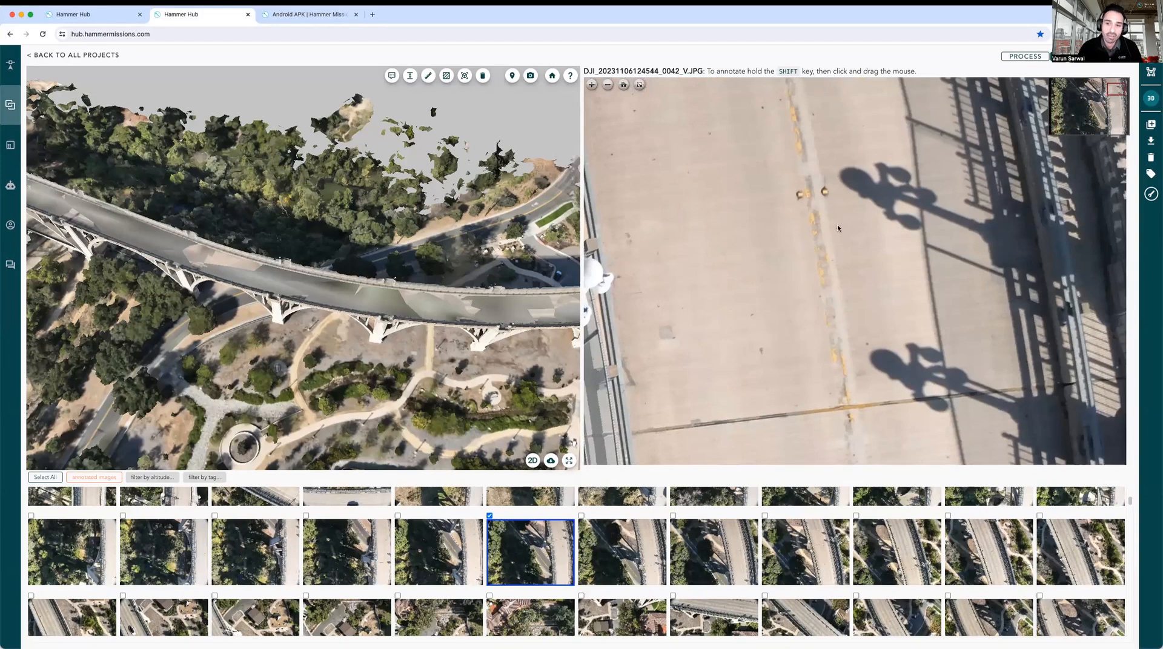
{"action": "scroll", "coordinate": [836, 223], "scroll_direction": "down", "scroll_amount": 2}
Draw a rectangular annotation around the worn deck joint by the lamp shadow, comment it "Structural Issue" and flag it in red.
{"action": "left_click_drag", "start_coordinate": [819, 152], "coordinate": [906, 275]}
{"action": "left_click", "coordinate": [966, 353]}
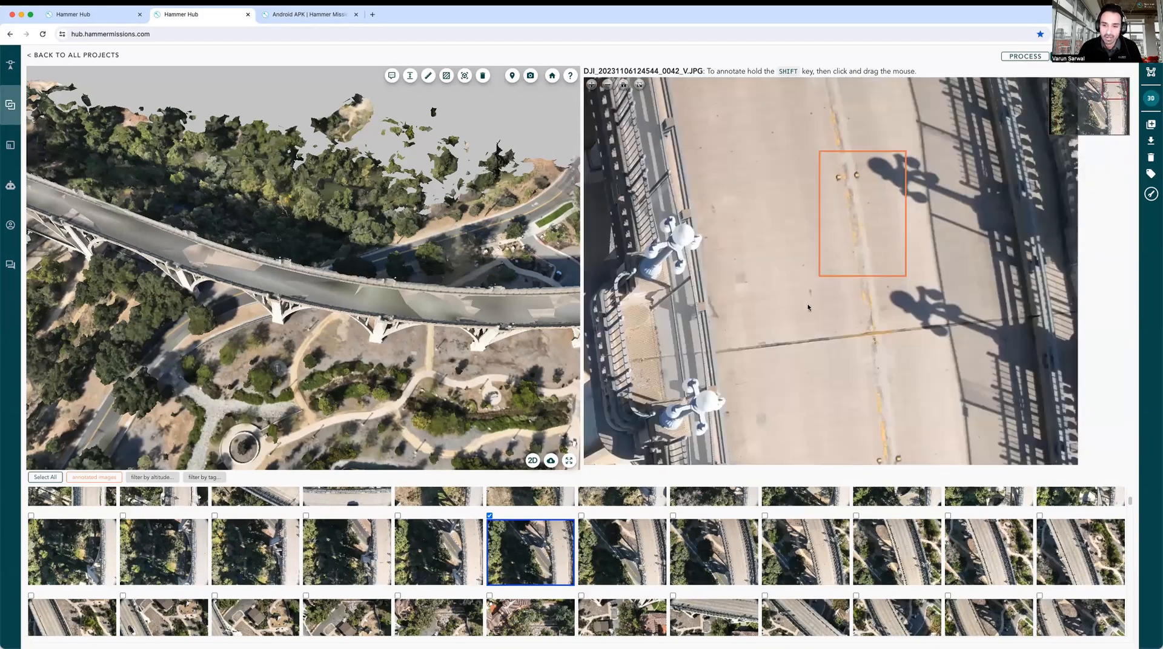
{"action": "left_click", "coordinate": [861, 235]}
{"action": "type", "text": "S"}
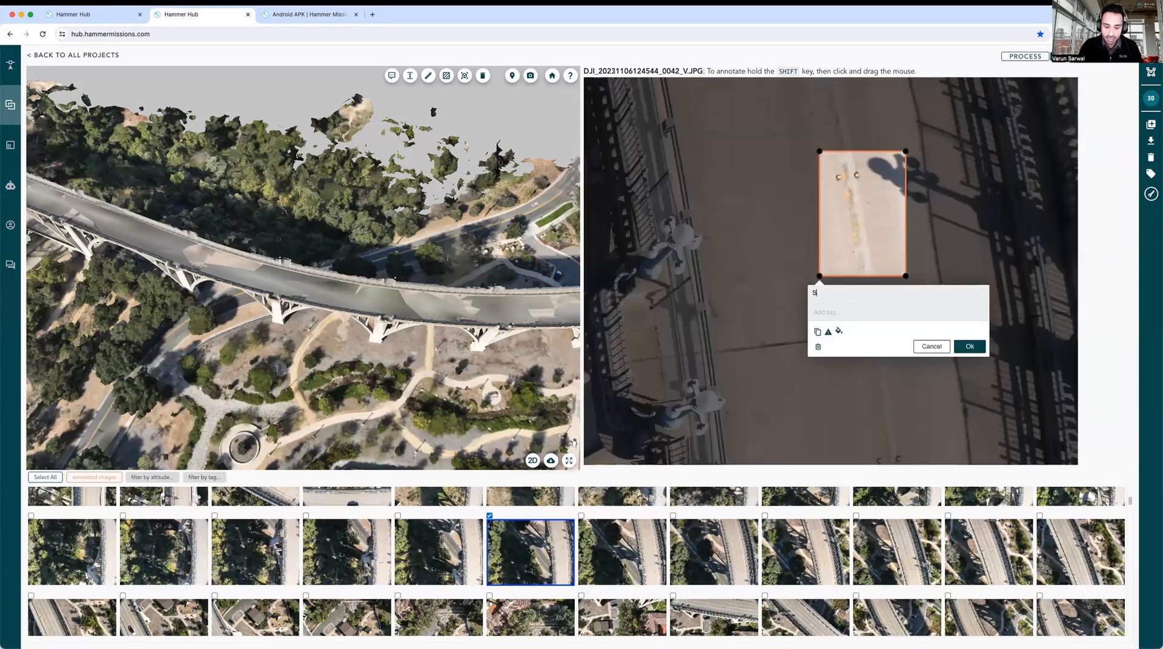
{"action": "type", "text": "tructu"}
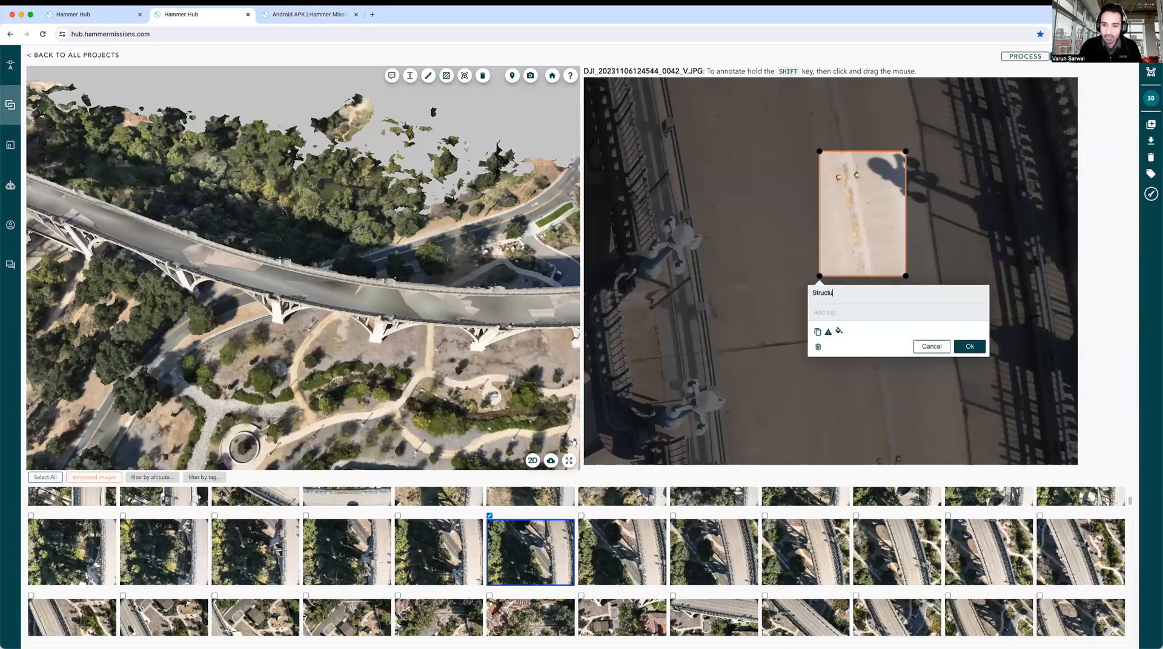
{"action": "type", "text": "ral Issue"}
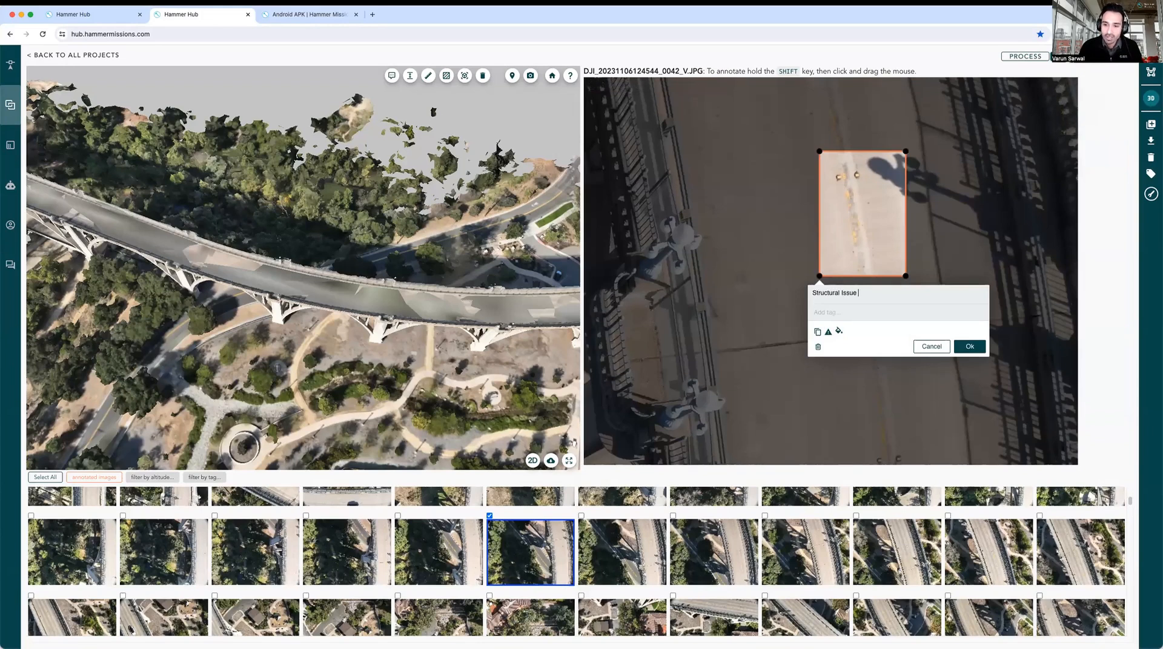
{"action": "left_click", "coordinate": [968, 349]}
{"action": "left_click", "coordinate": [868, 241]}
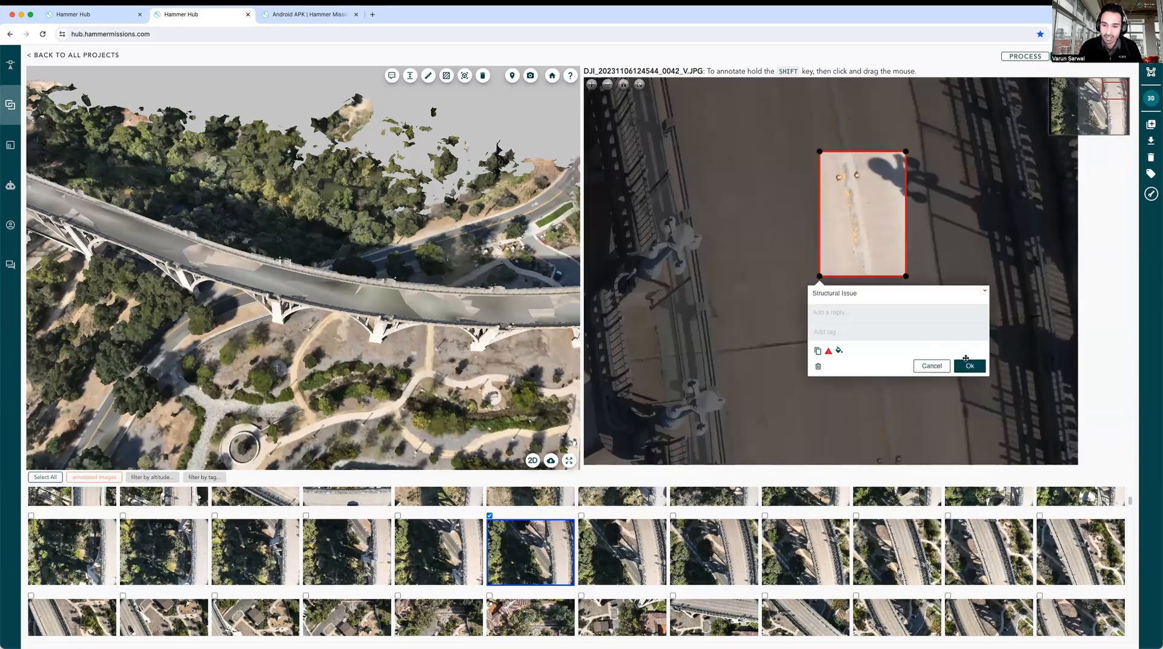
{"action": "left_click", "coordinate": [968, 364]}
Filter the image gallery to annotated images only, remove the filter and browse the full set of bridge images.
{"action": "scroll", "coordinate": [860, 163], "scroll_direction": "down", "scroll_amount": 5}
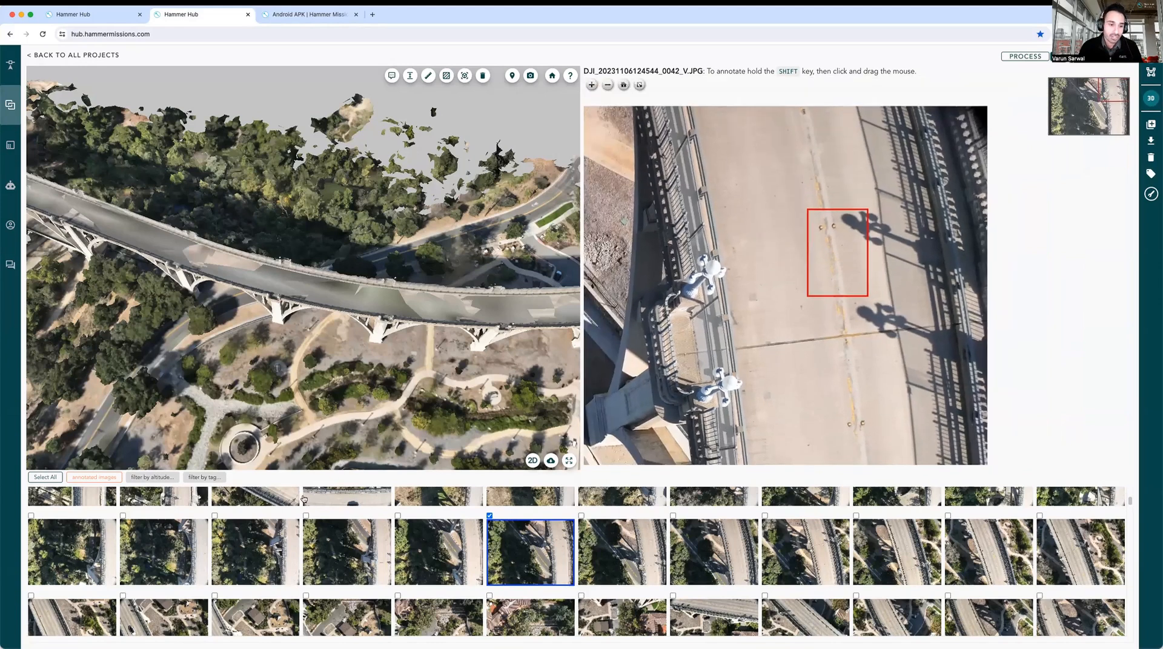
{"action": "scroll", "coordinate": [859, 512], "scroll_direction": "down", "scroll_amount": 5}
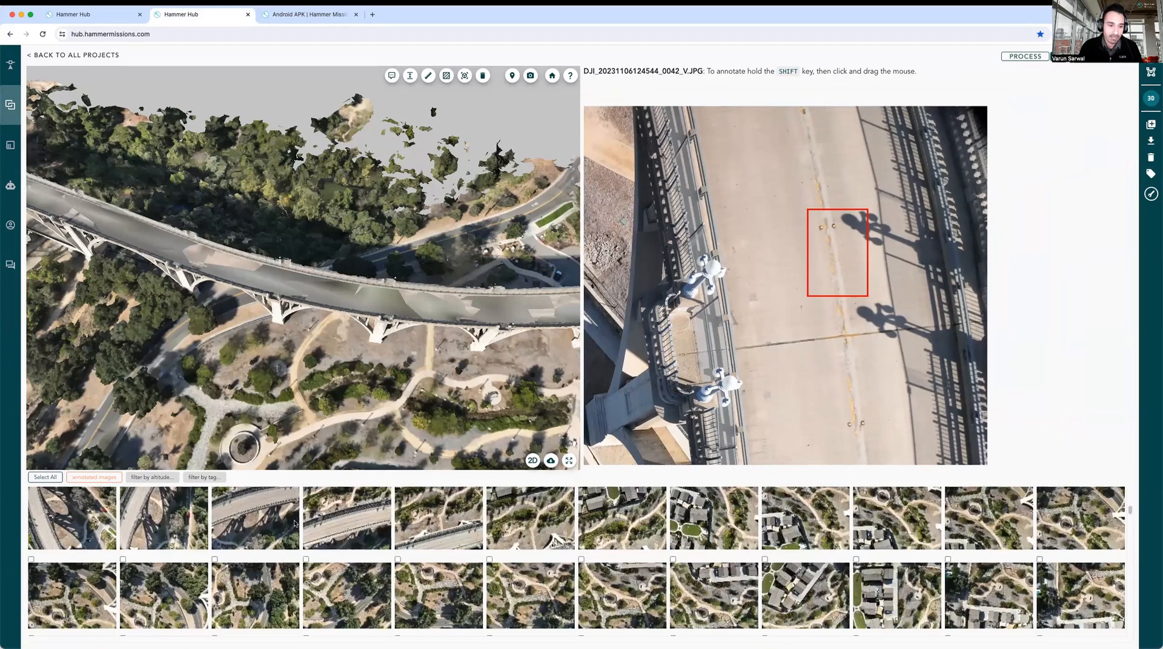
{"action": "left_click", "coordinate": [78, 481]}
{"action": "left_click", "coordinate": [78, 480]}
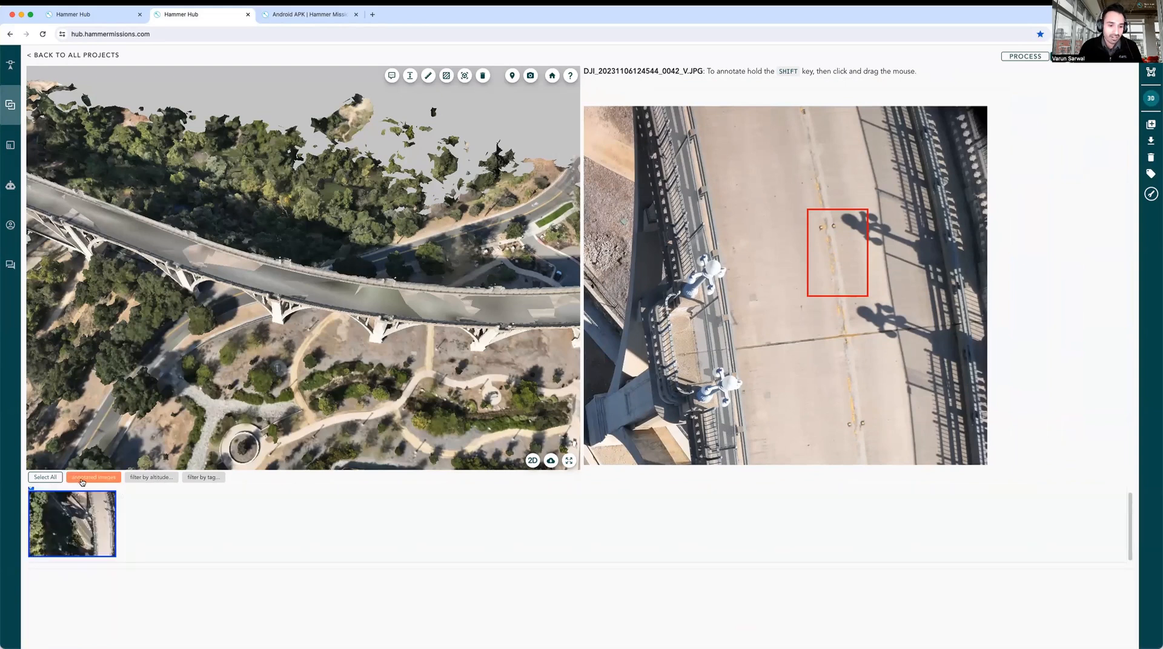
{"action": "scroll", "coordinate": [476, 548], "scroll_direction": "down", "scroll_amount": 1}
{"action": "scroll", "coordinate": [501, 552], "scroll_direction": "down", "scroll_amount": 3}
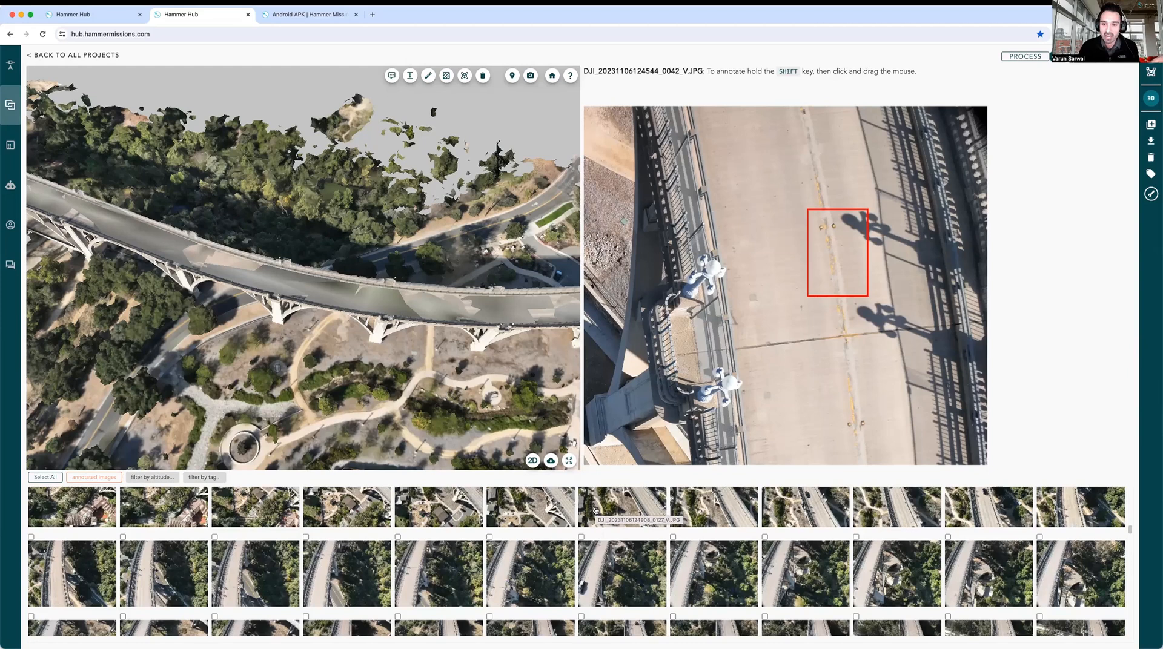
Inspect the bridge's arches, piers and railings up close from the side in the 3D model.
{"action": "mouse_move", "coordinate": [360, 366]}
{"action": "left_mouse_down"}
{"action": "mouse_move", "coordinate": [423, 365]}
{"action": "mouse_move", "coordinate": [439, 321]}
{"action": "mouse_move", "coordinate": [427, 310]}
{"action": "mouse_move", "coordinate": [411, 356]}
{"action": "mouse_move", "coordinate": [366, 357]}
{"action": "left_mouse_up"}
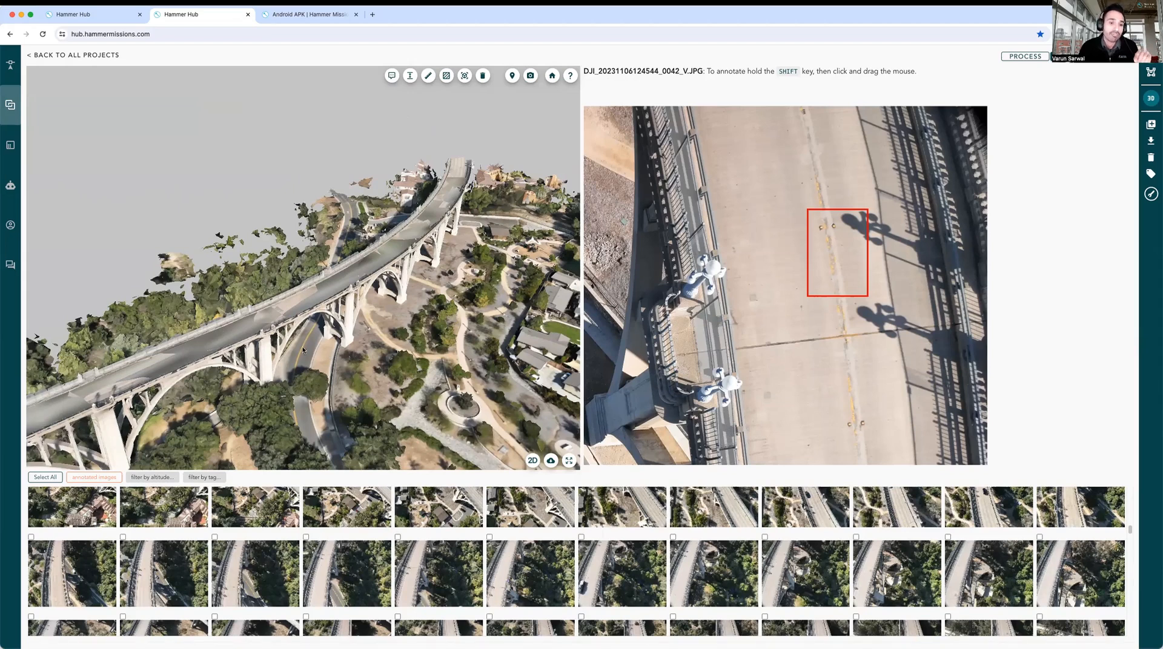
{"action": "left_click_drag", "start_coordinate": [303, 350], "coordinate": [267, 294]}
{"action": "scroll", "coordinate": [170, 355], "scroll_direction": "up", "scroll_amount": 5}
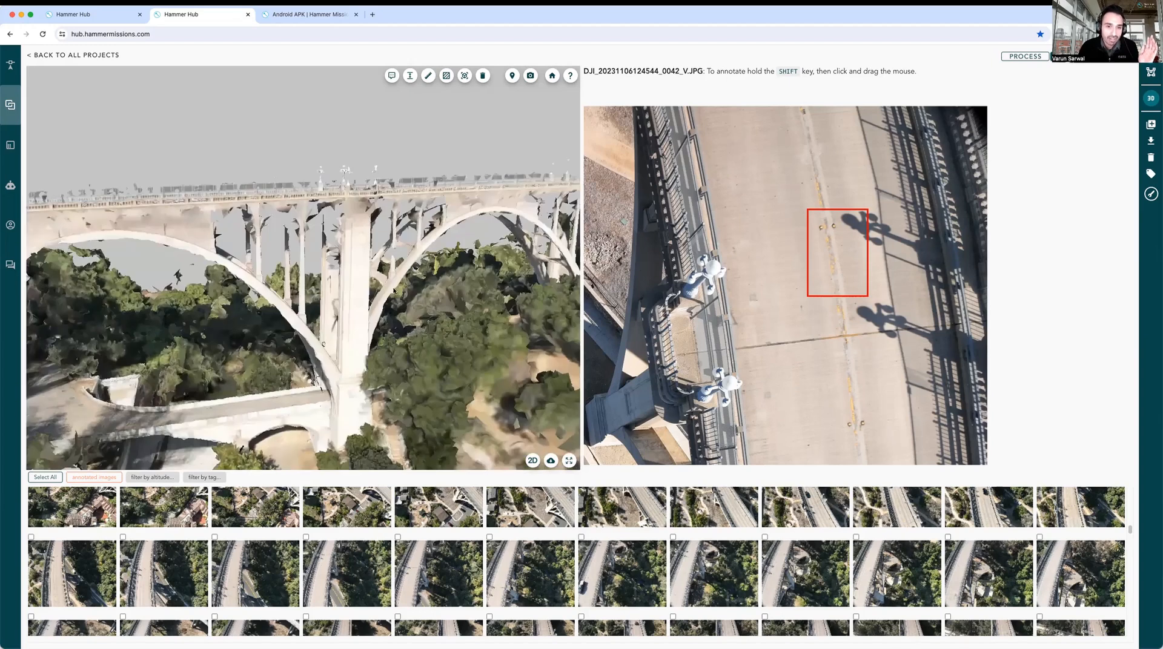
{"action": "left_click_drag", "start_coordinate": [394, 292], "coordinate": [277, 297]}
{"action": "left_click_drag", "start_coordinate": [421, 275], "coordinate": [300, 297]}
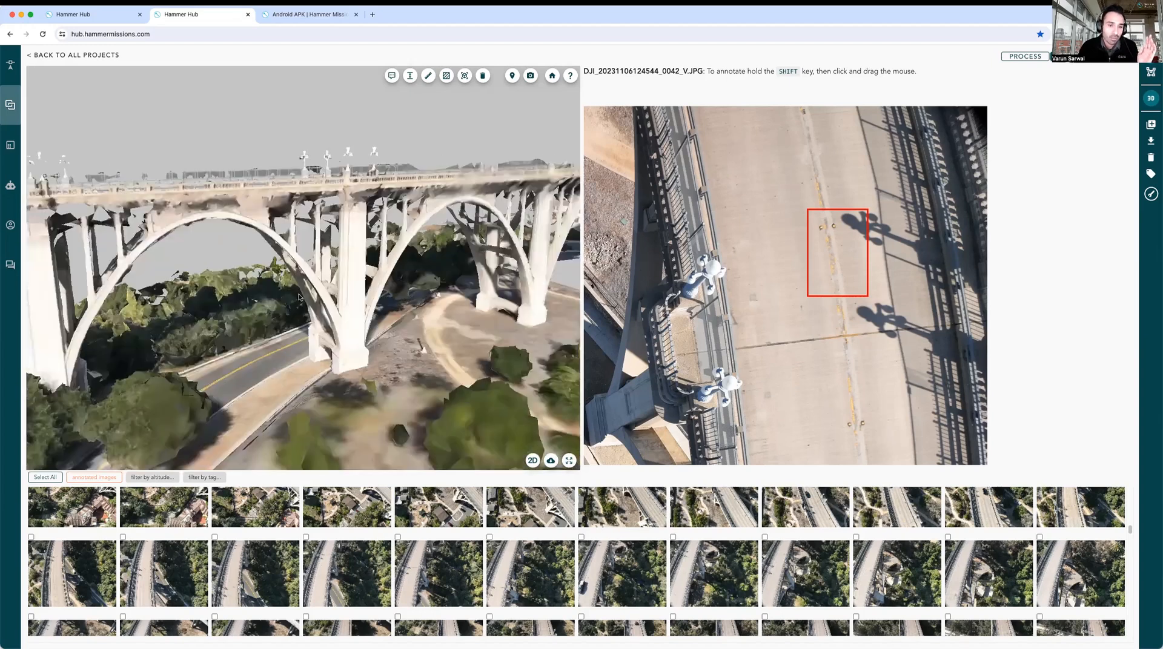
{"action": "left_click_drag", "start_coordinate": [214, 308], "coordinate": [203, 307]}
{"action": "left_click_drag", "start_coordinate": [402, 281], "coordinate": [321, 297]}
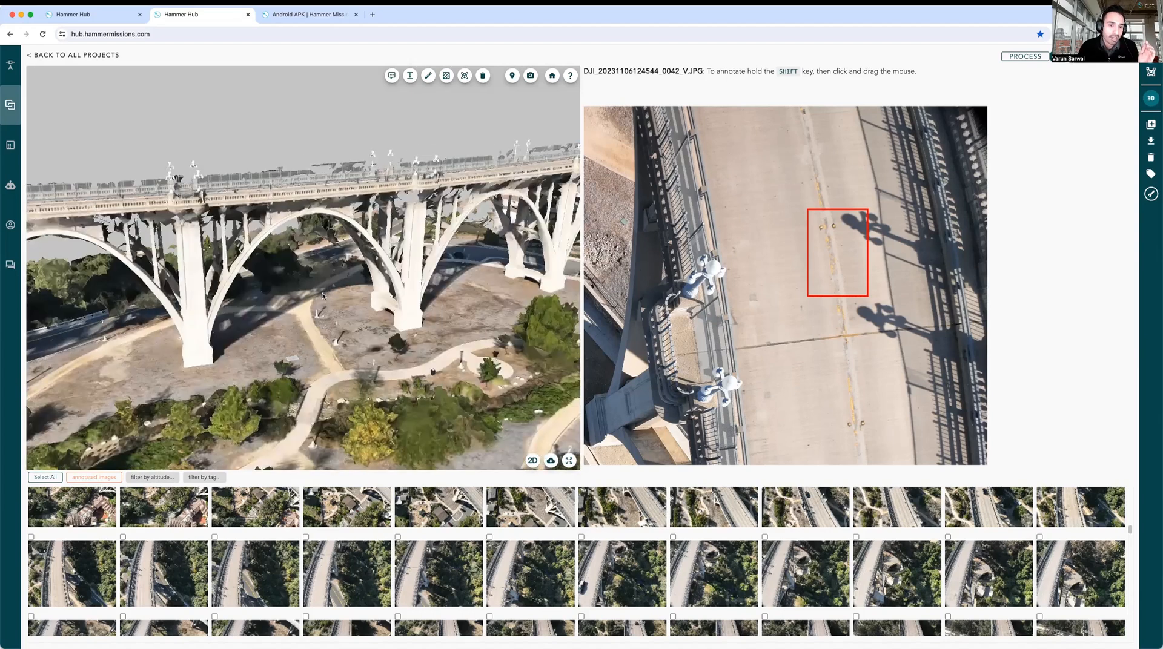
{"action": "left_click_drag", "start_coordinate": [388, 283], "coordinate": [353, 291]}
{"action": "left_click_drag", "start_coordinate": [229, 308], "coordinate": [307, 313]}
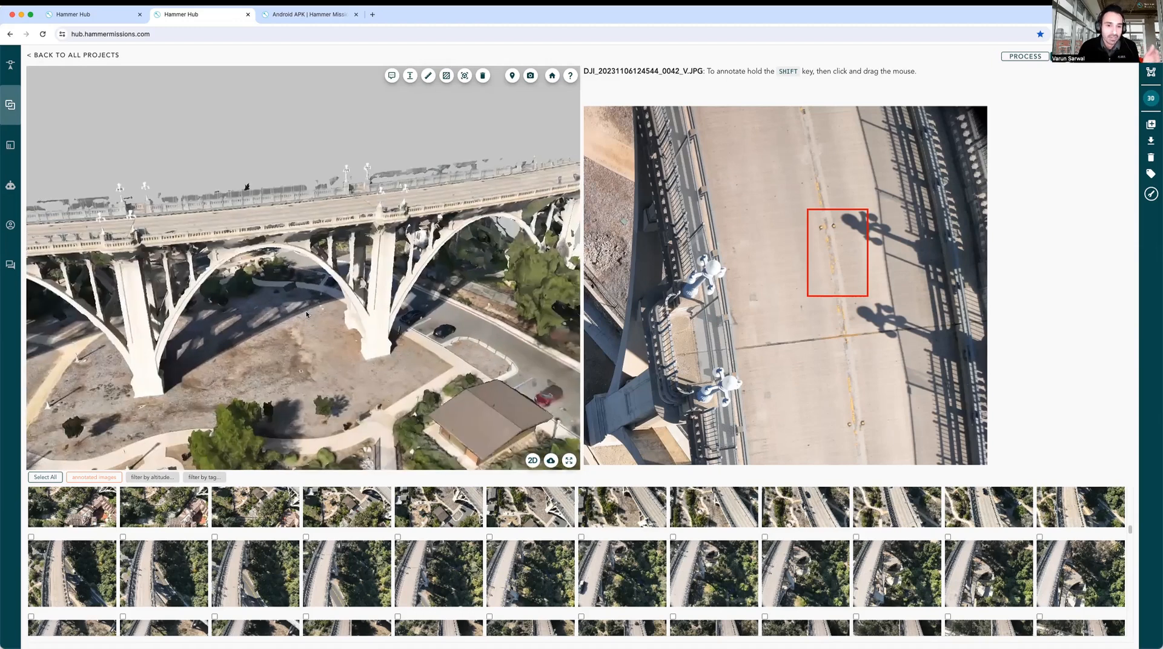
{"action": "left_click_drag", "start_coordinate": [391, 303], "coordinate": [398, 333]}
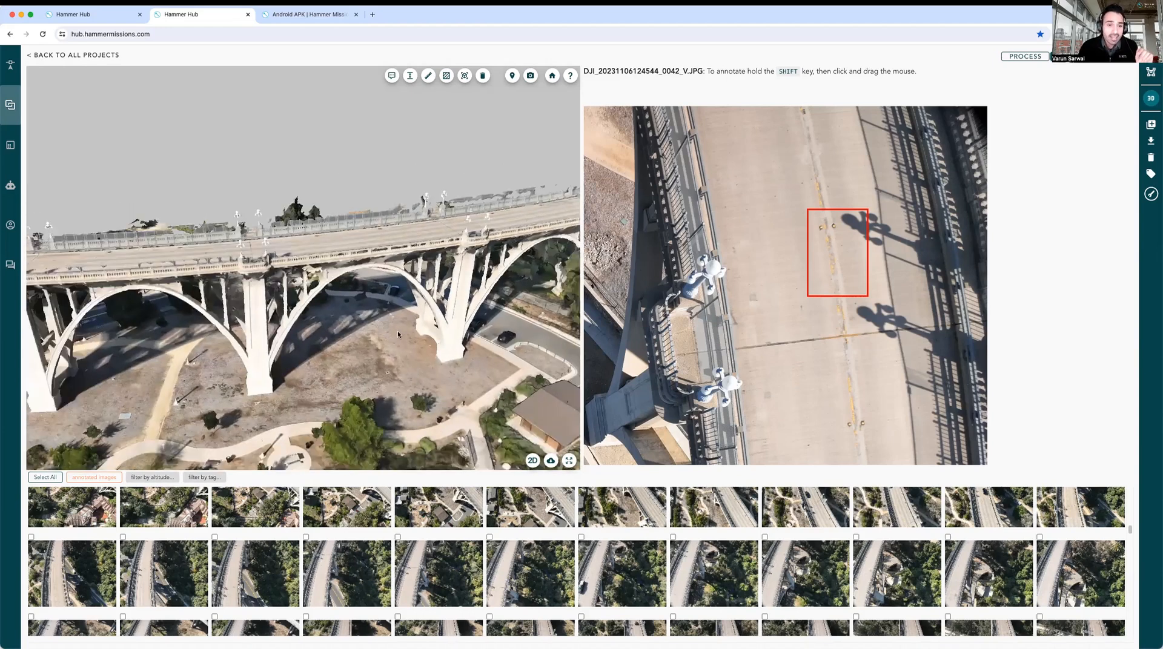
Examine the whole curved bridge and its surroundings from higher up and farther away in the 3D model.
{"action": "scroll", "coordinate": [396, 339], "scroll_direction": "down", "scroll_amount": 5}
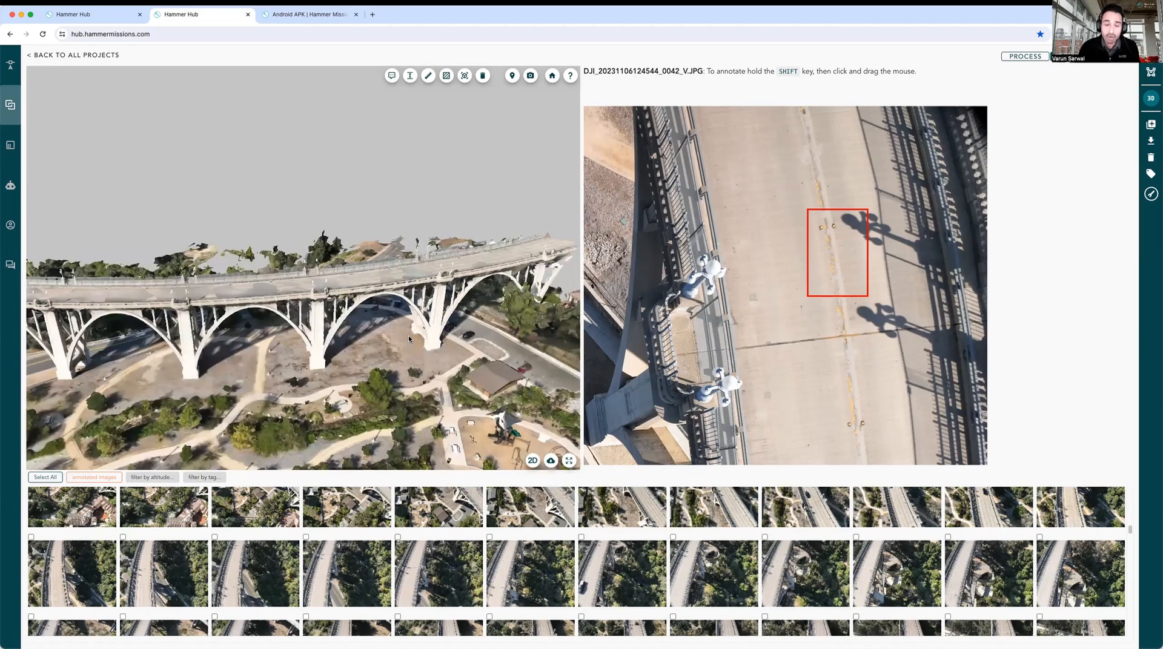
{"action": "left_click_drag", "start_coordinate": [396, 341], "coordinate": [402, 367]}
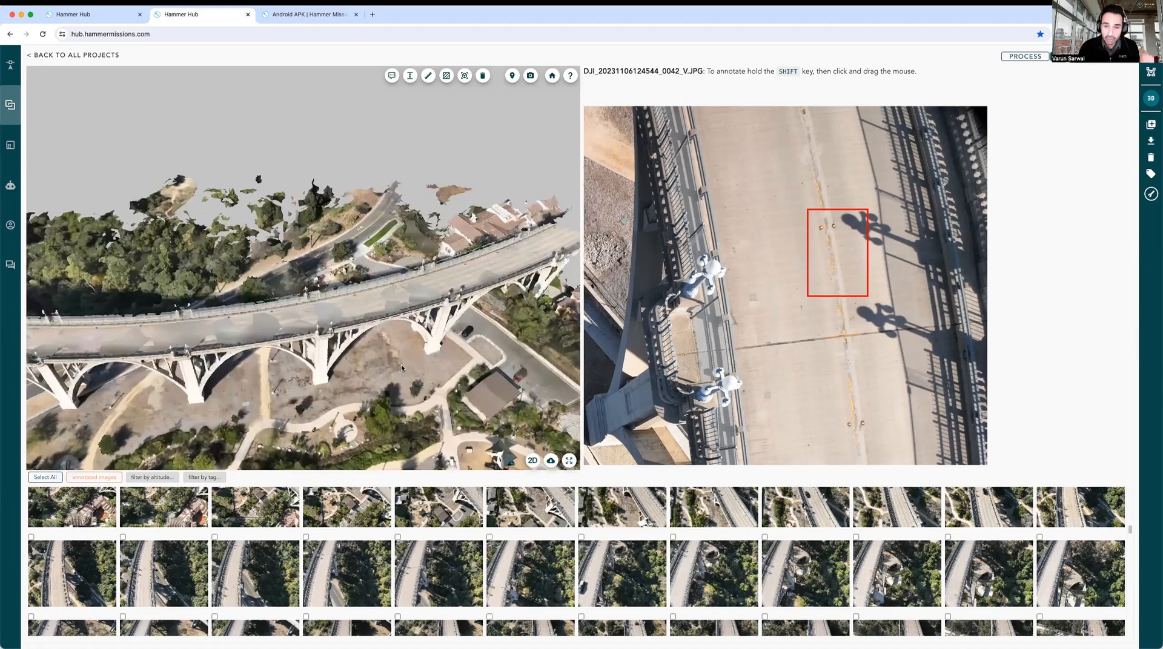
{"action": "left_click_drag", "start_coordinate": [330, 371], "coordinate": [372, 346]}
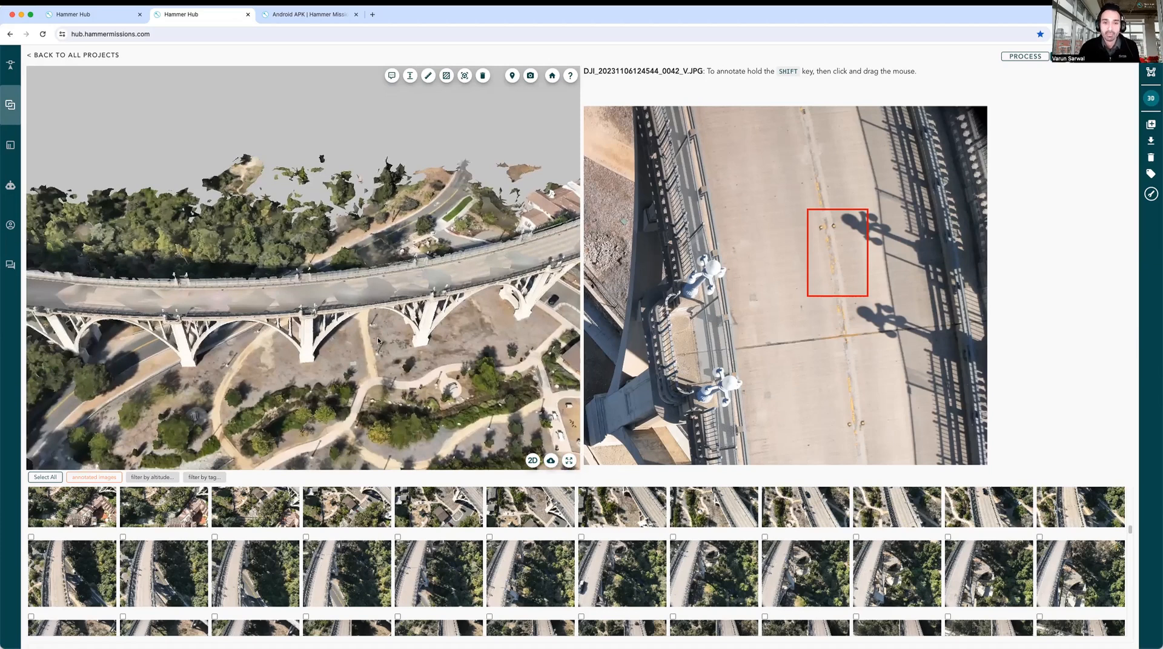
{"action": "left_click_drag", "start_coordinate": [342, 340], "coordinate": [365, 337]}
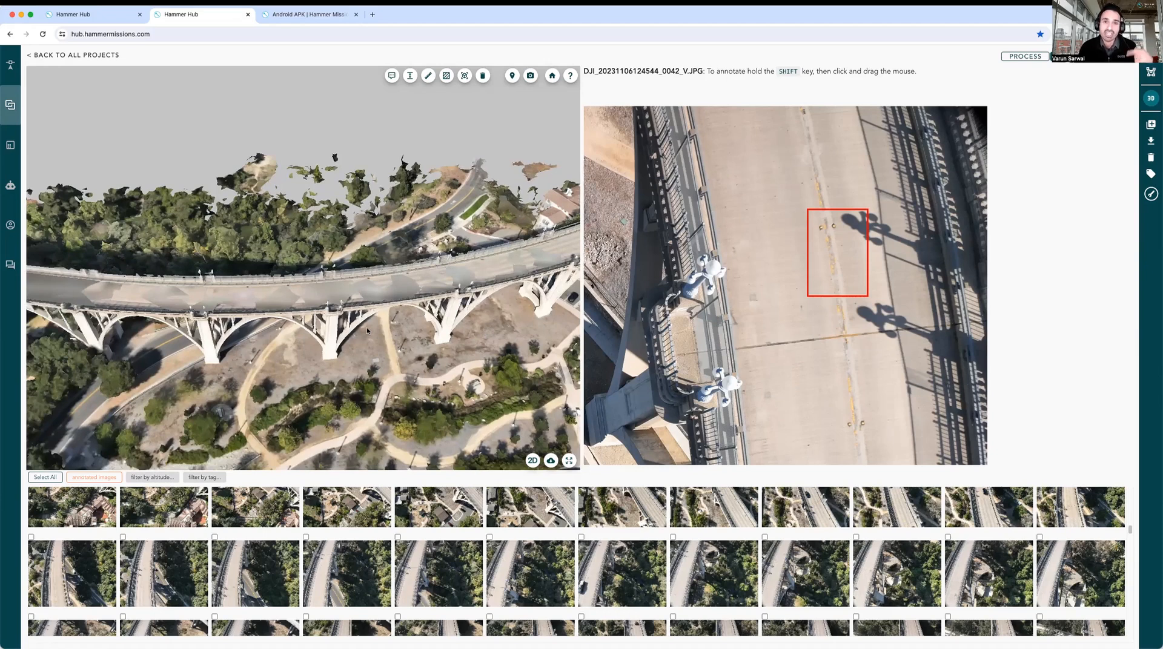
{"action": "left_click_drag", "start_coordinate": [366, 327], "coordinate": [375, 324]}
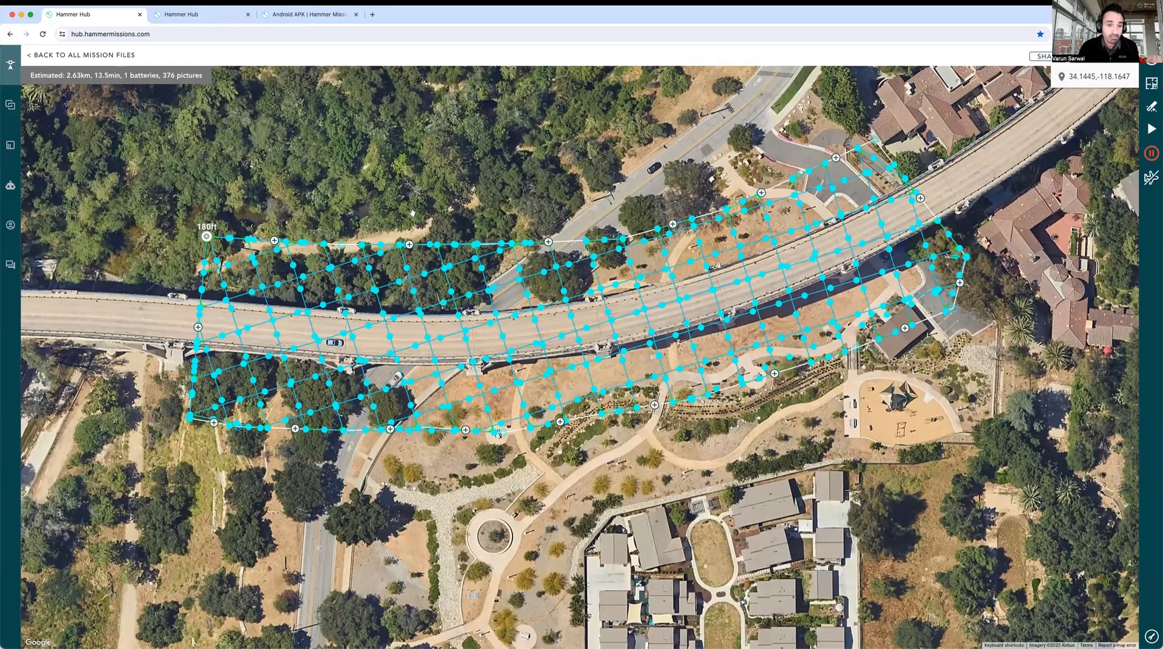
In the bridge mission plan, import the 2D map and 3D model from the previous project Bridge 3D Flight Project.
{"action": "left_click_drag", "start_coordinate": [460, 211], "coordinate": [473, 206]}
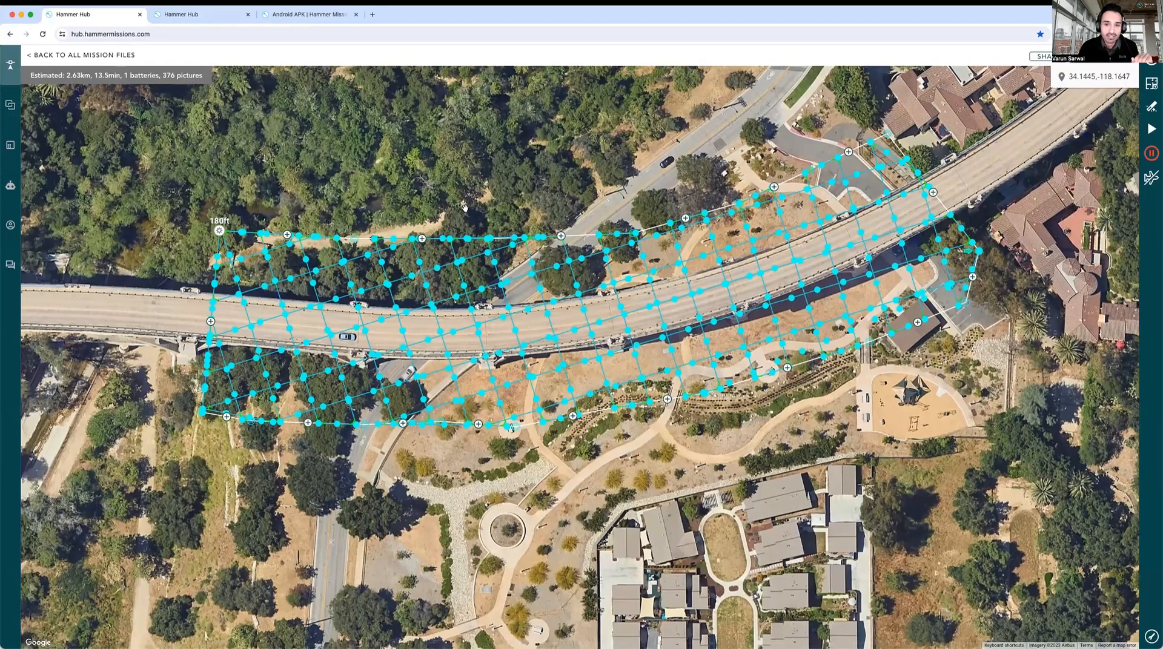
{"action": "left_click_drag", "start_coordinate": [549, 201], "coordinate": [575, 208]}
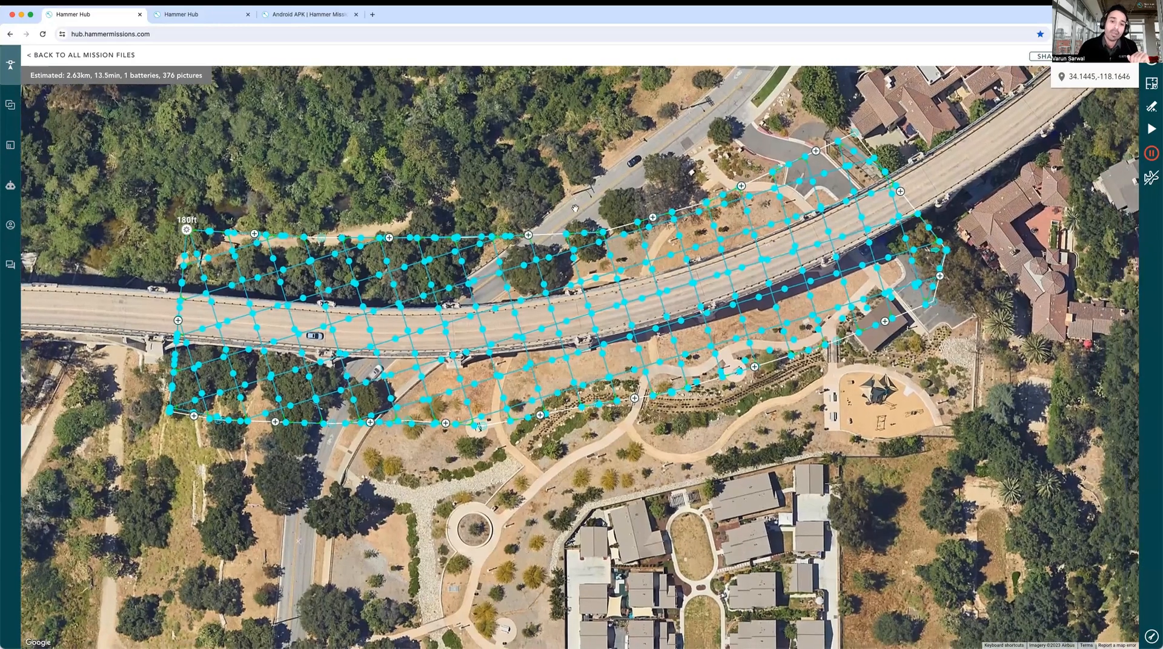
{"action": "left_click", "coordinate": [1152, 83]}
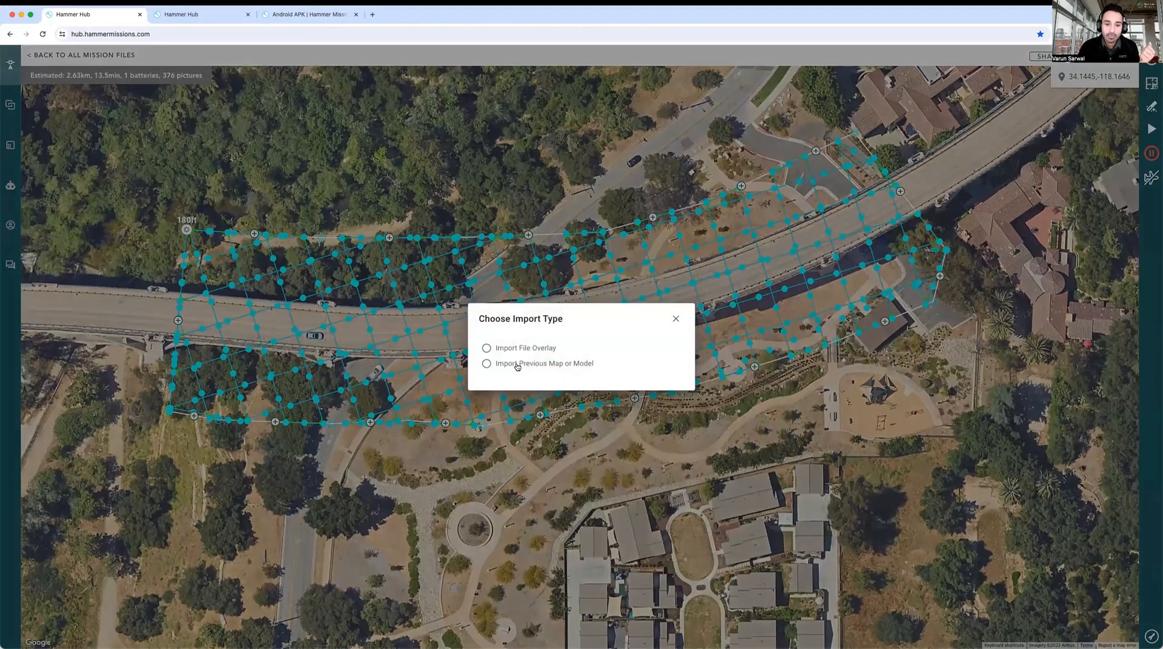
{"action": "left_click", "coordinate": [518, 366]}
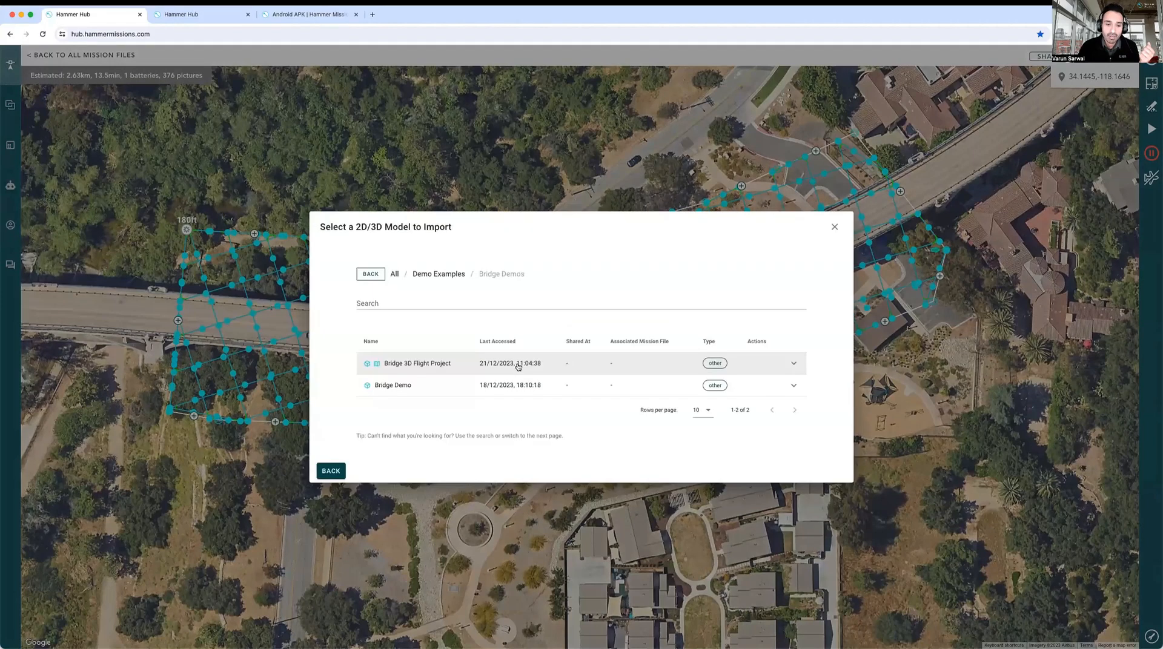
{"action": "left_click", "coordinate": [440, 365]}
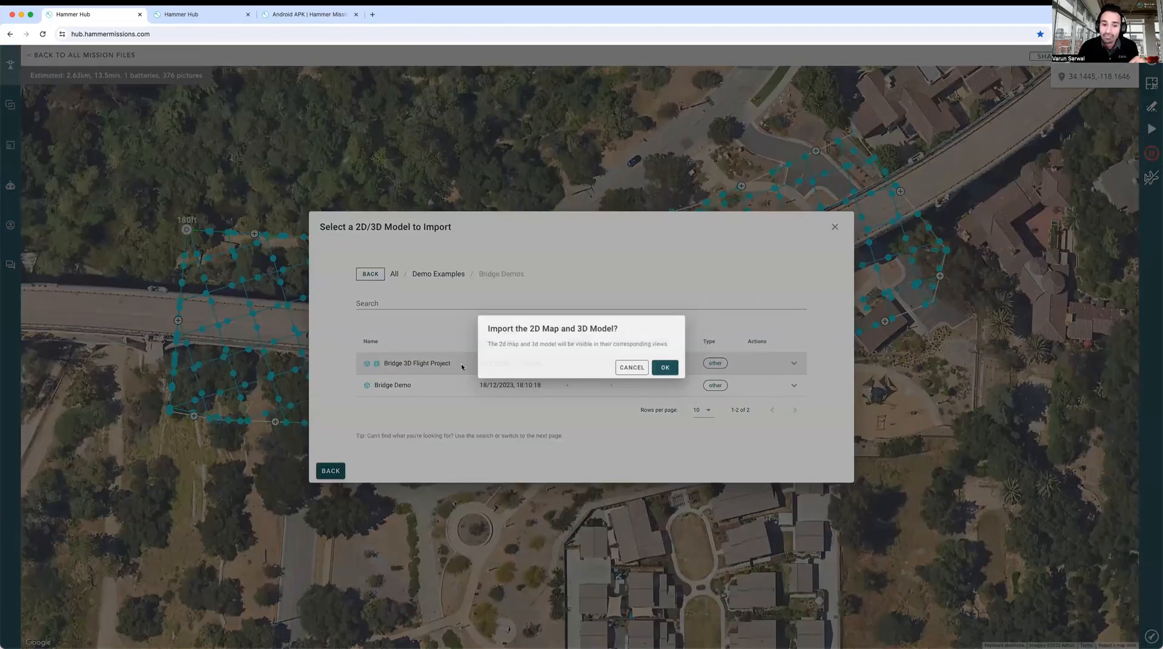
{"action": "left_click", "coordinate": [666, 371]}
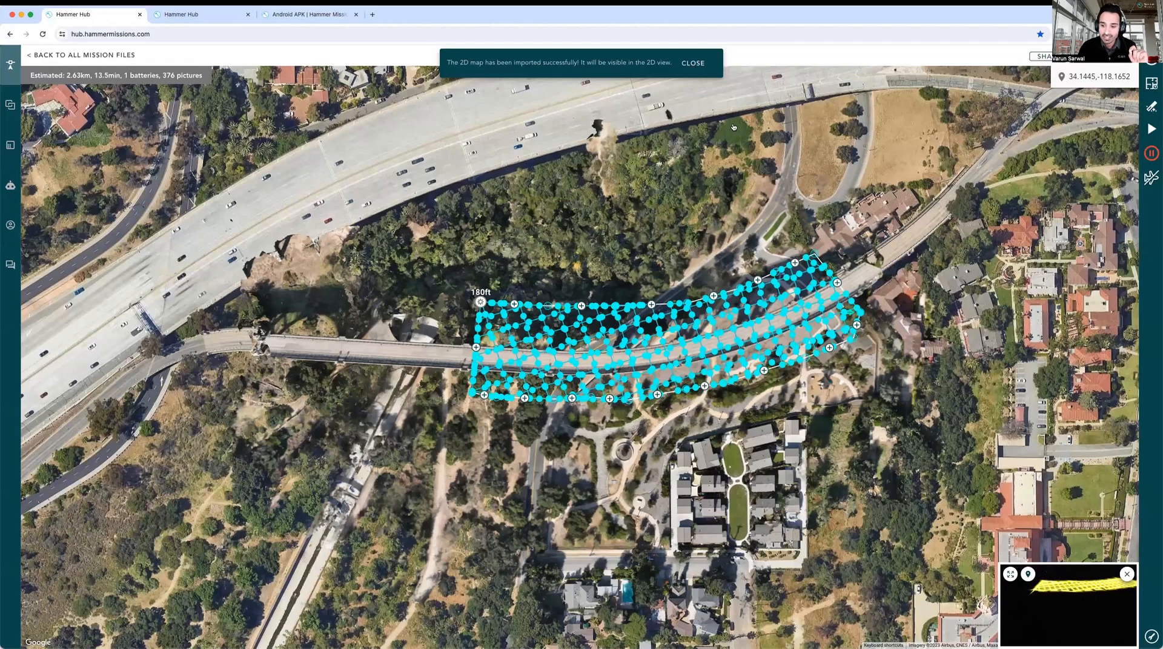
Inspect the imported 2D map along the bridge, from the flight grid to the deck's far end by the highway and back.
{"action": "left_click_drag", "start_coordinate": [510, 315], "coordinate": [390, 309]}
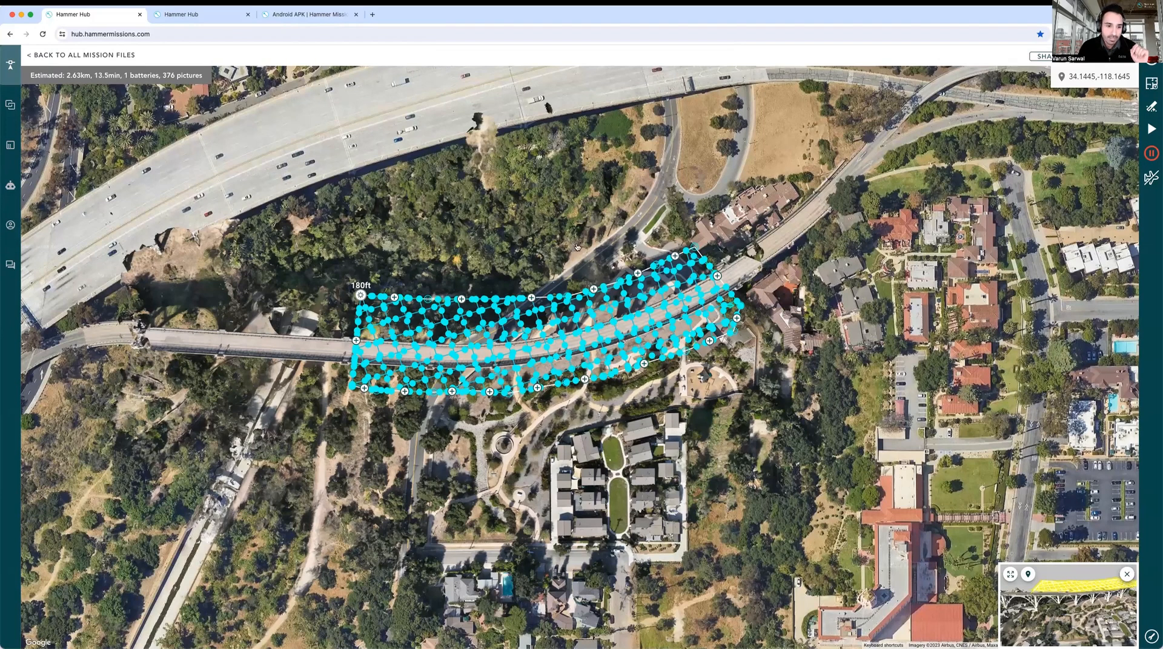
{"action": "scroll", "coordinate": [545, 261], "scroll_direction": "up", "scroll_amount": 5}
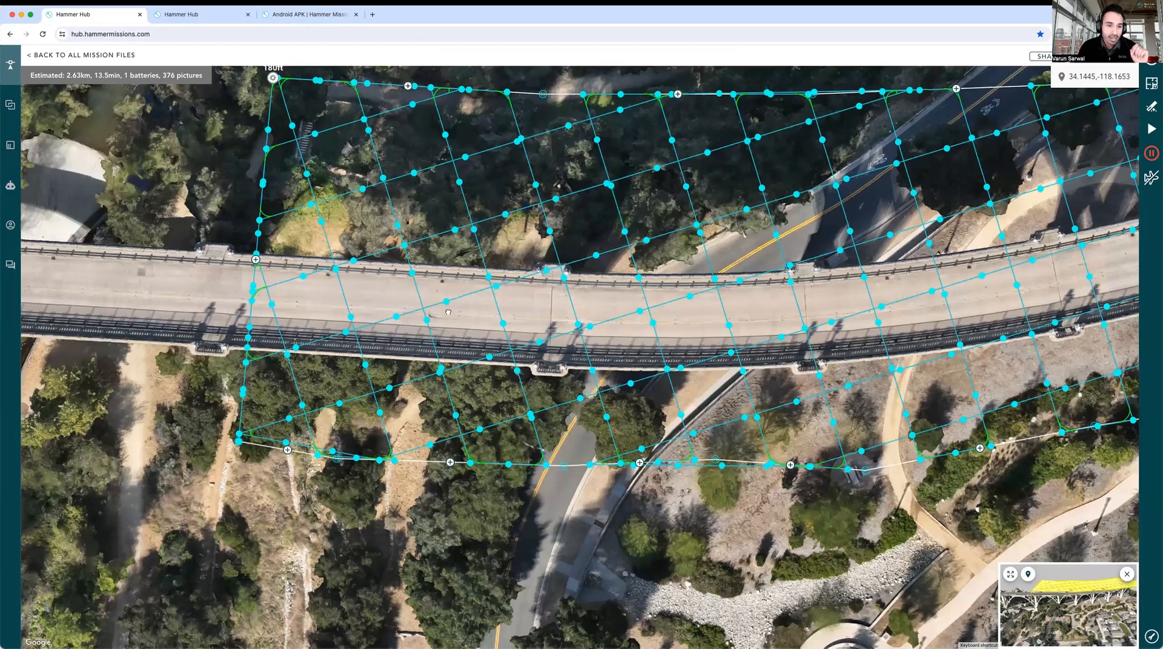
{"action": "left_click_drag", "start_coordinate": [334, 307], "coordinate": [661, 320]}
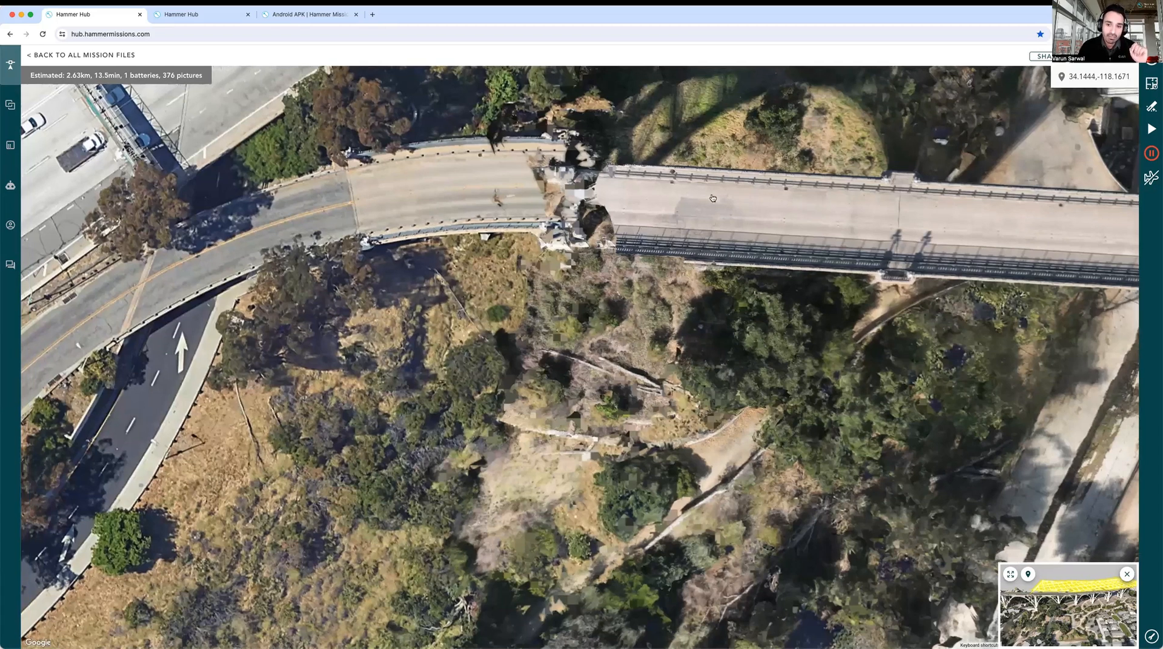
{"action": "left_click_drag", "start_coordinate": [694, 204], "coordinate": [563, 214]}
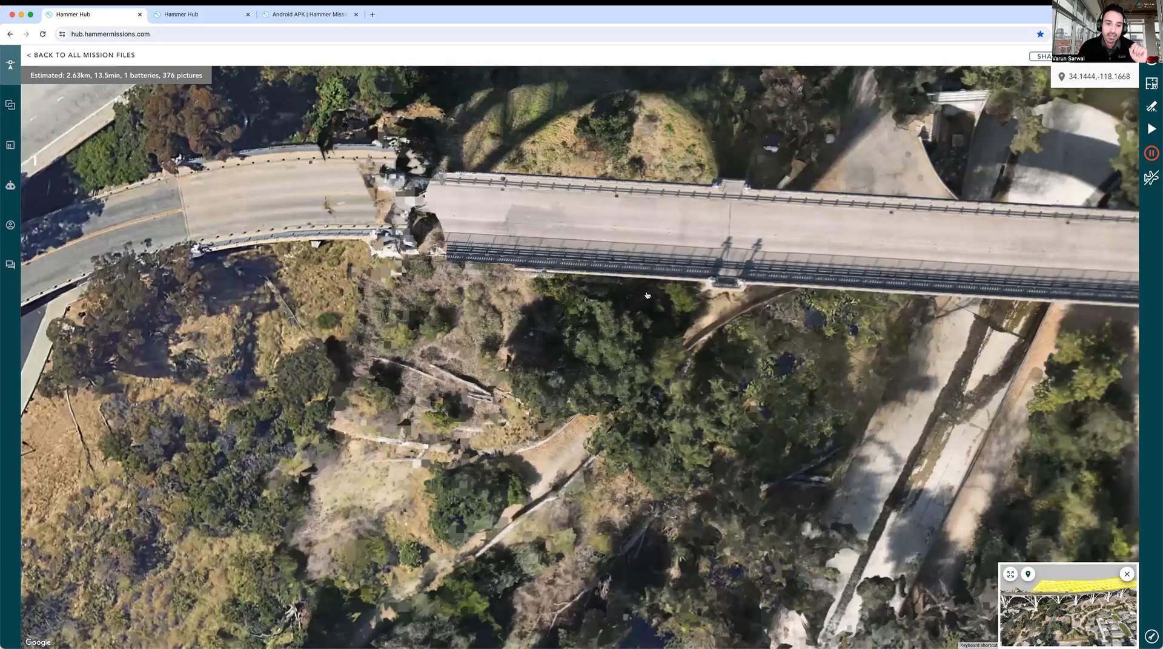
{"action": "left_click_drag", "start_coordinate": [879, 286], "coordinate": [647, 295]}
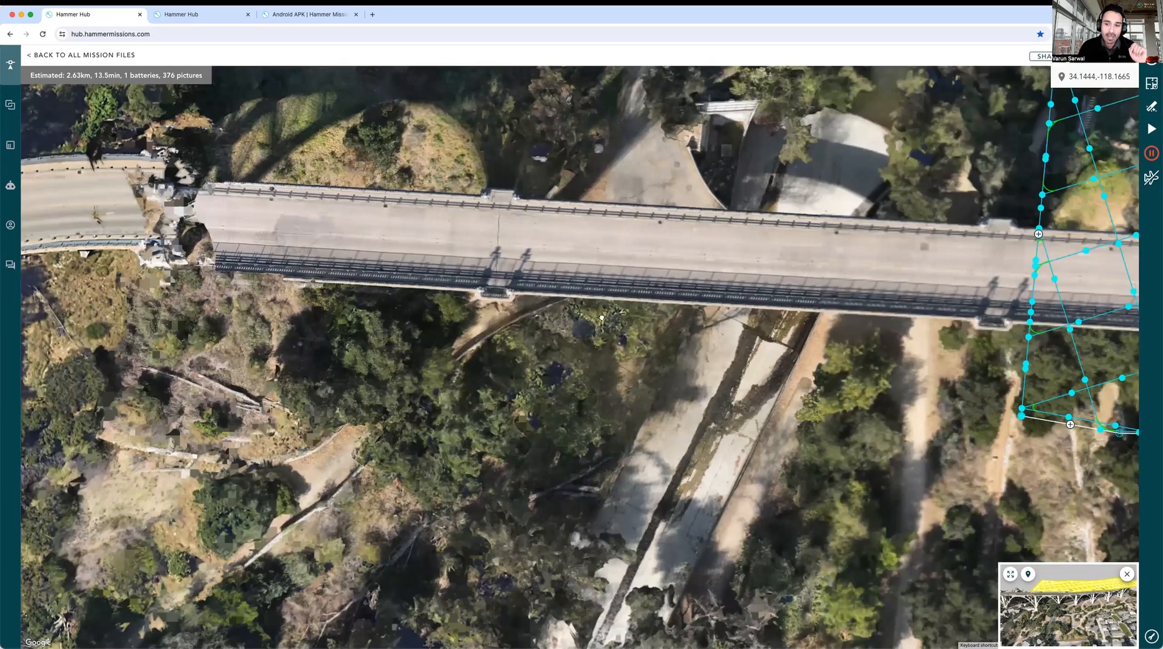
{"action": "left_click_drag", "start_coordinate": [799, 301], "coordinate": [653, 321]}
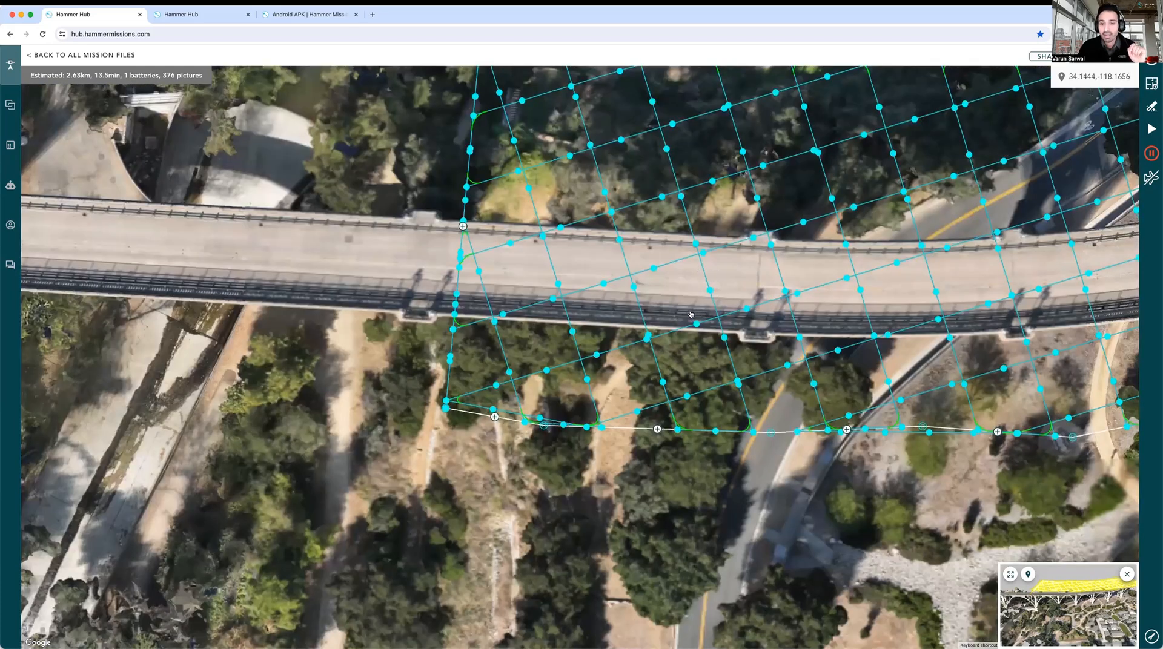
{"action": "scroll", "coordinate": [691, 314], "scroll_direction": "down", "scroll_amount": 3}
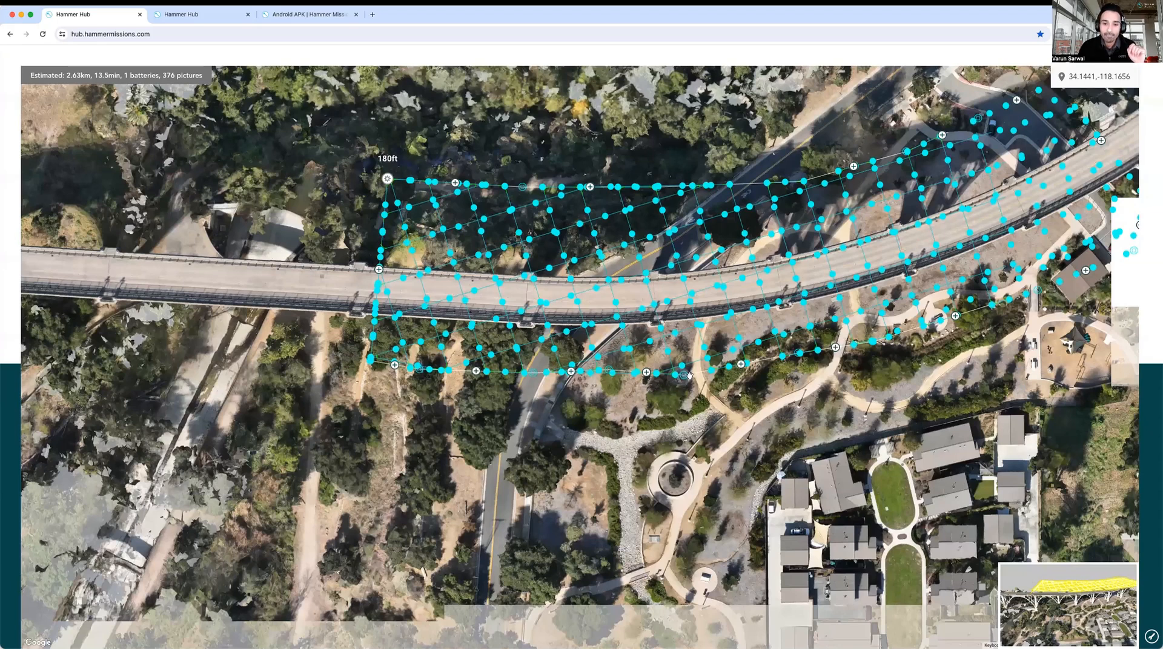
Inspect the grid mission's flight path over the imported 3D bridge model from the side, from above and from both ends.
{"action": "scroll", "coordinate": [689, 372], "scroll_direction": "down", "scroll_amount": 3}
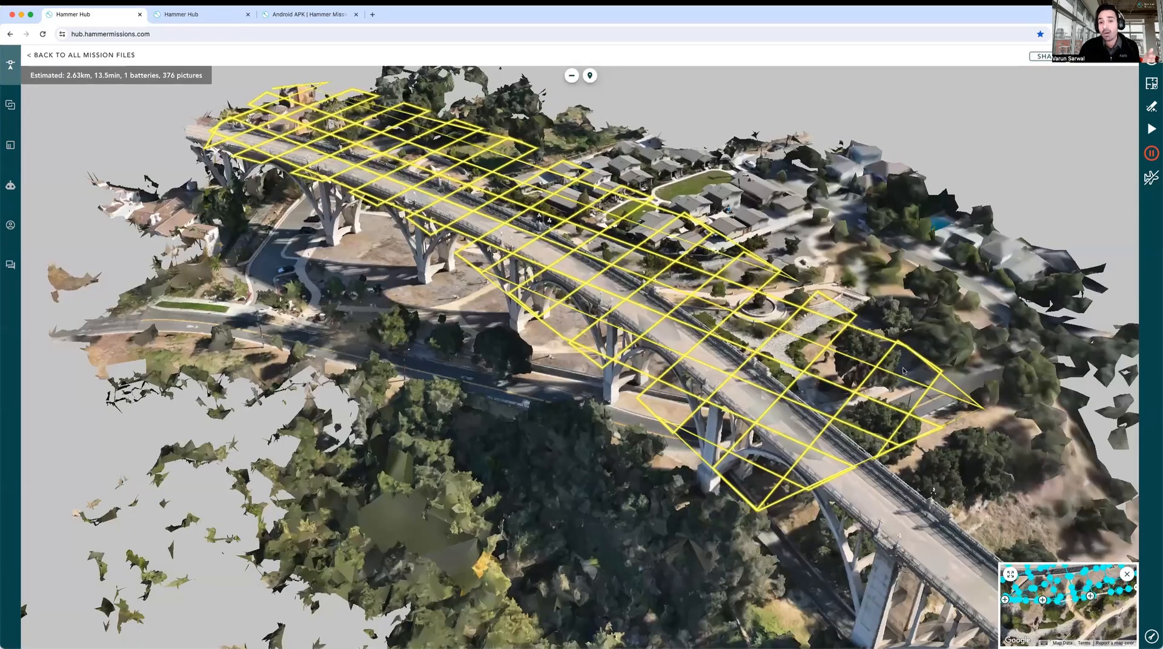
{"action": "left_click_drag", "start_coordinate": [912, 371], "coordinate": [920, 369]}
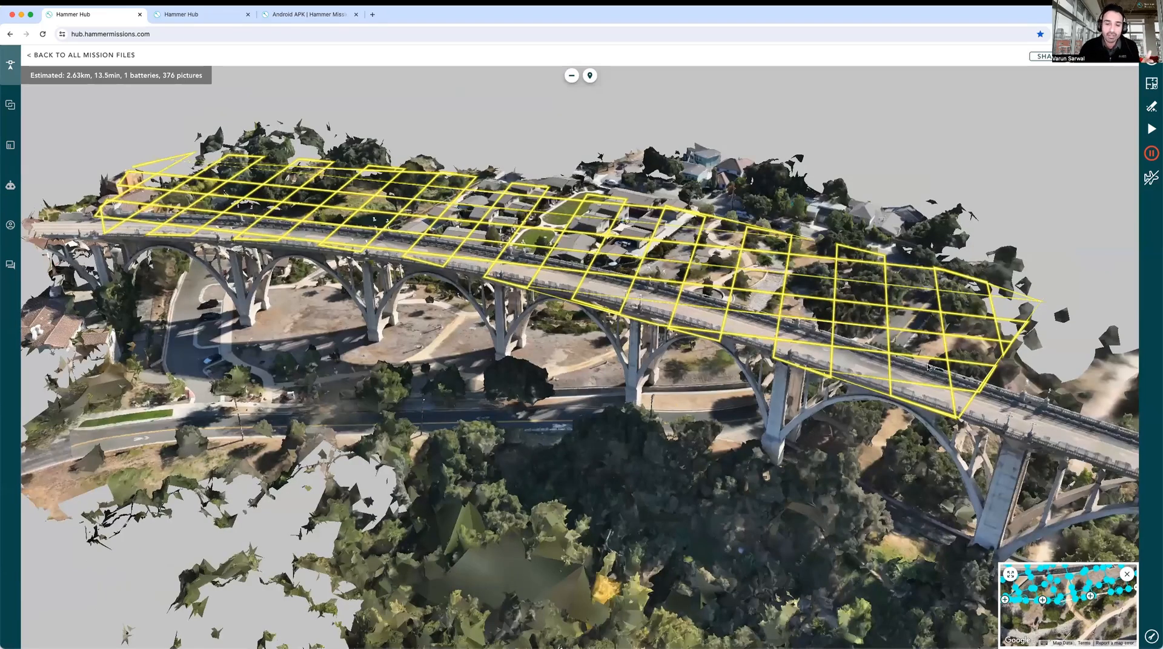
{"action": "left_click_drag", "start_coordinate": [944, 365], "coordinate": [949, 364]}
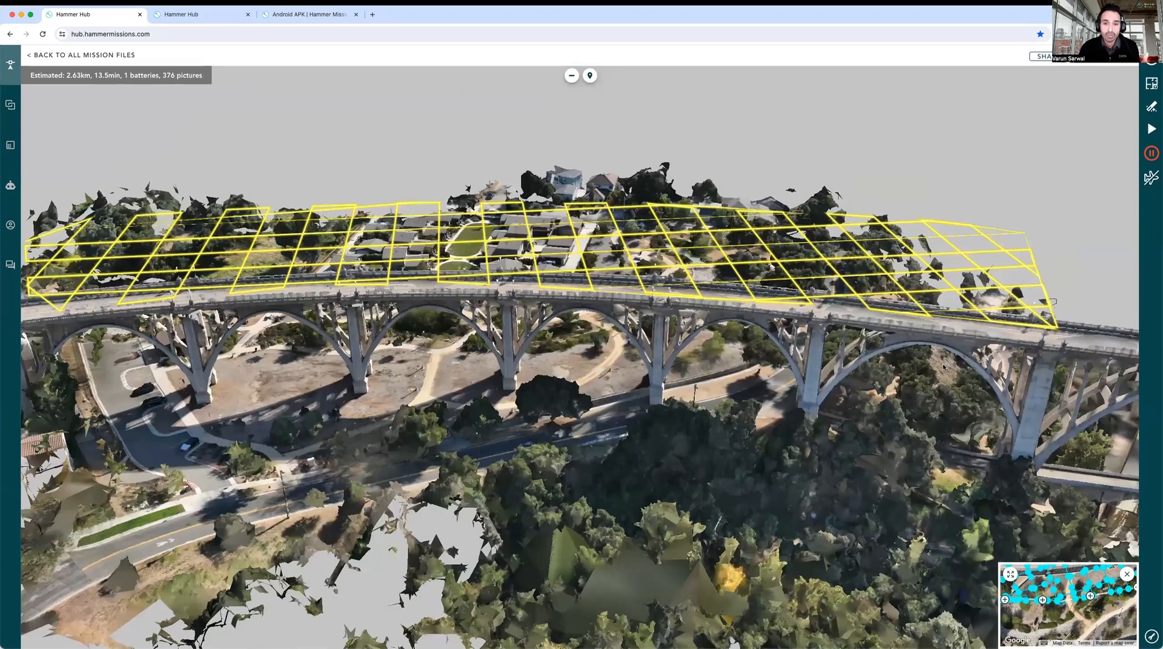
{"action": "left_click_drag", "start_coordinate": [934, 372], "coordinate": [927, 375]}
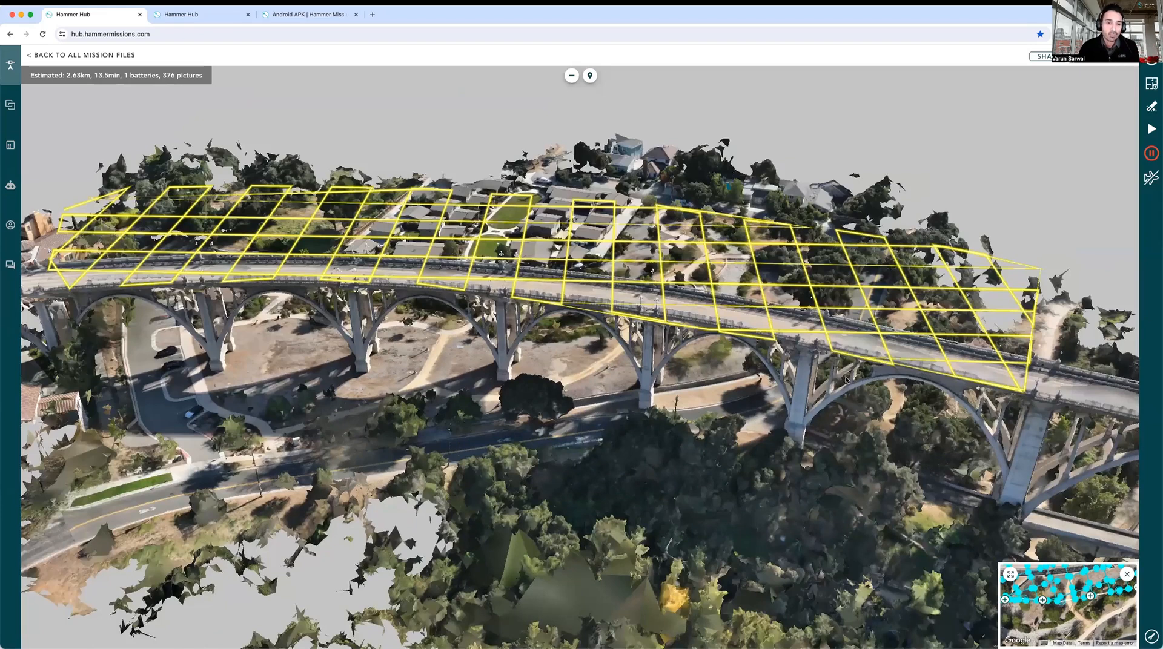
{"action": "left_click_drag", "start_coordinate": [847, 380], "coordinate": [847, 380]}
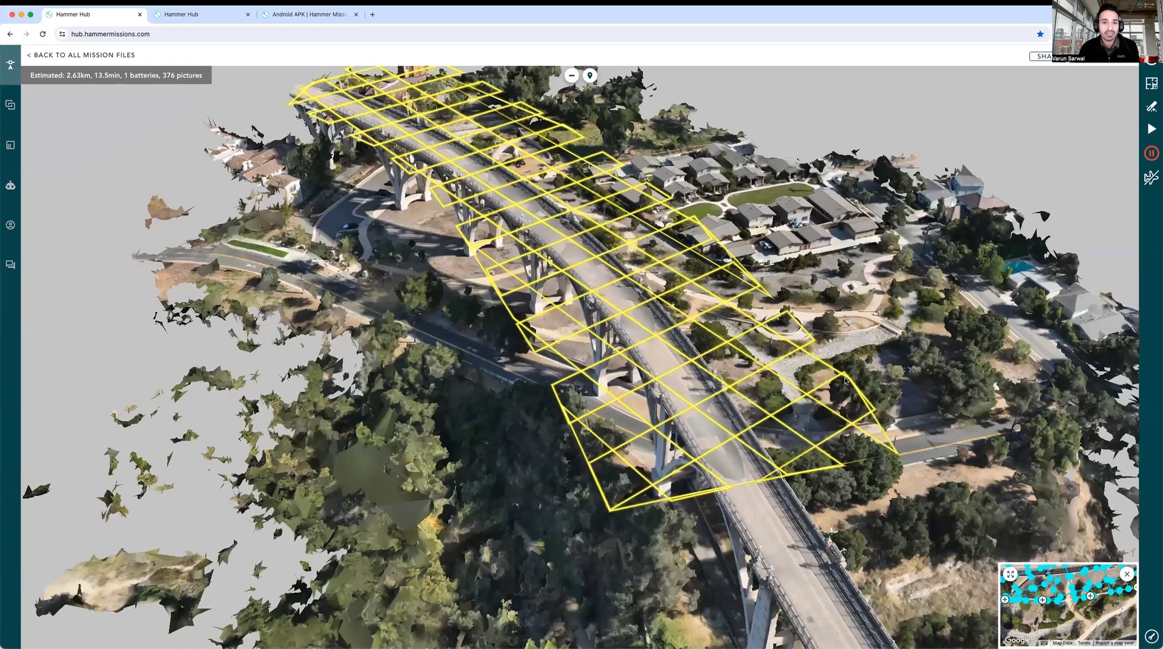
{"action": "left_click_drag", "start_coordinate": [793, 390], "coordinate": [784, 437]}
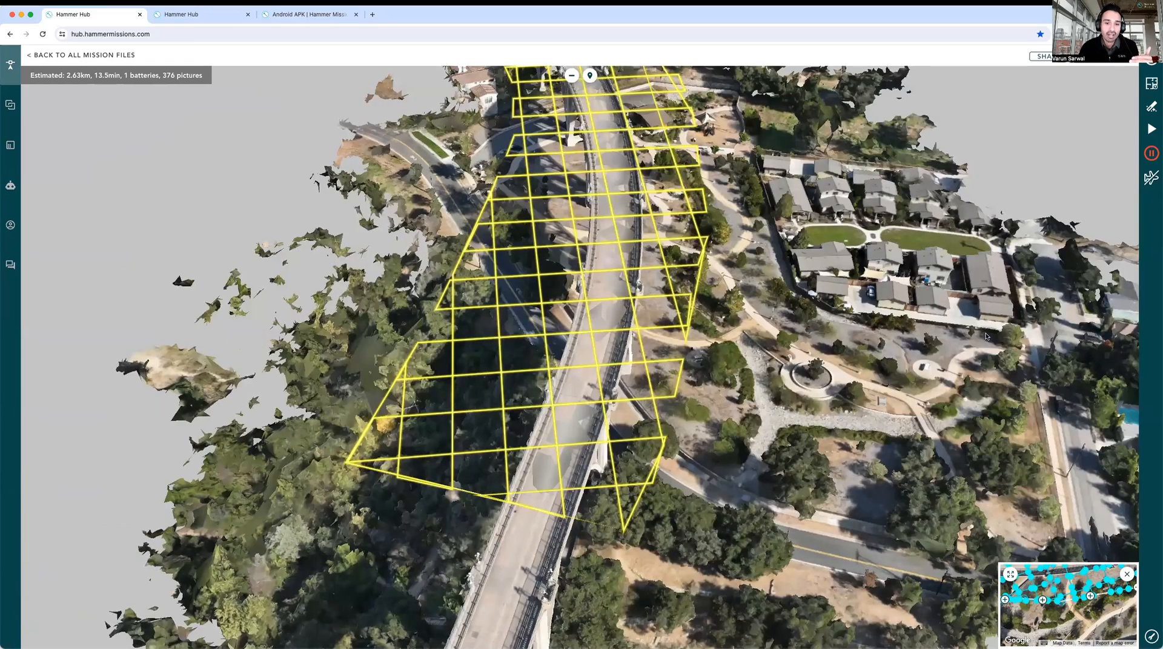
{"action": "left_click_drag", "start_coordinate": [986, 336], "coordinate": [613, 371]}
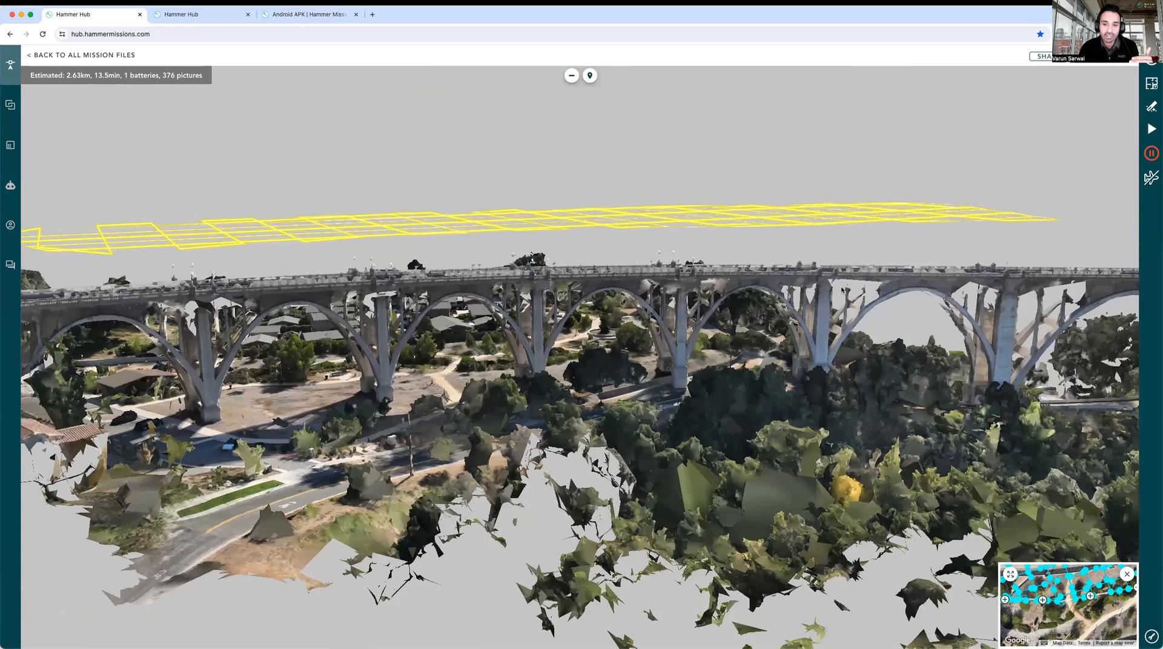
{"action": "left_click_drag", "start_coordinate": [842, 290], "coordinate": [840, 310]}
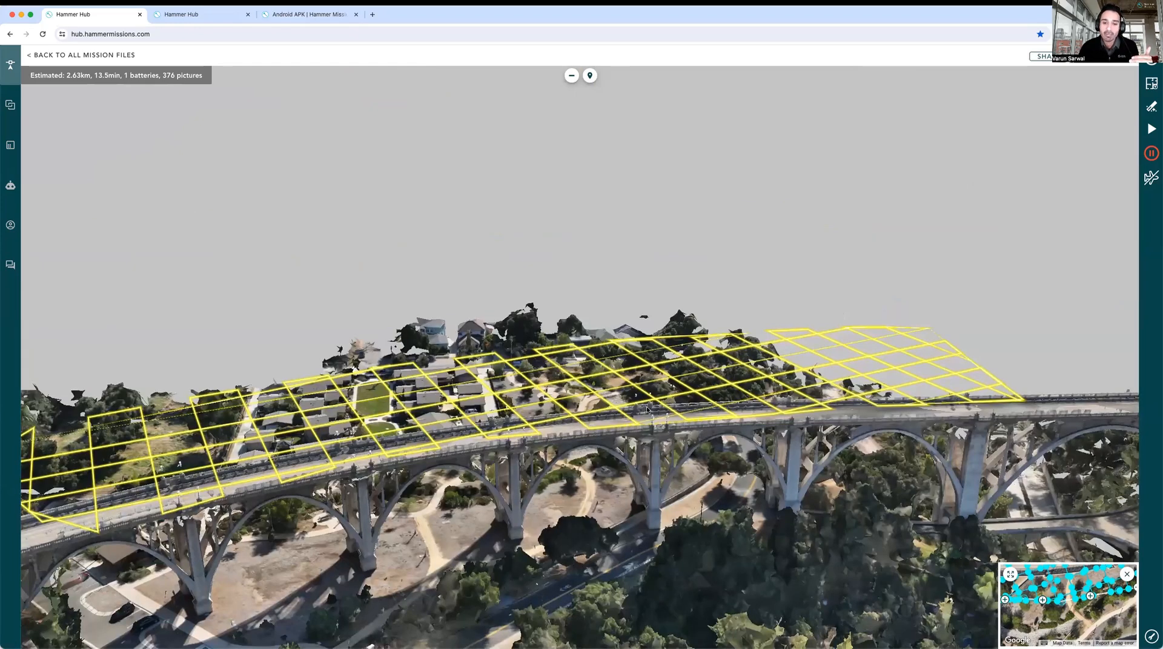
{"action": "left_click_drag", "start_coordinate": [647, 446], "coordinate": [650, 450]}
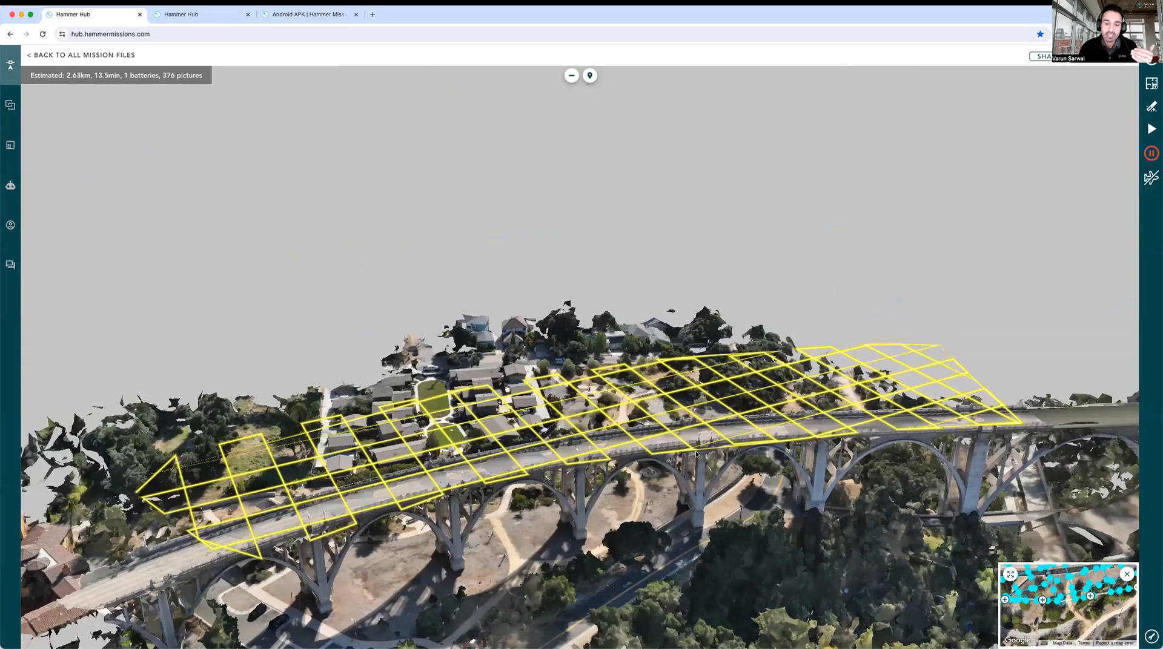
{"action": "left_click_drag", "start_coordinate": [816, 465], "coordinate": [834, 475]}
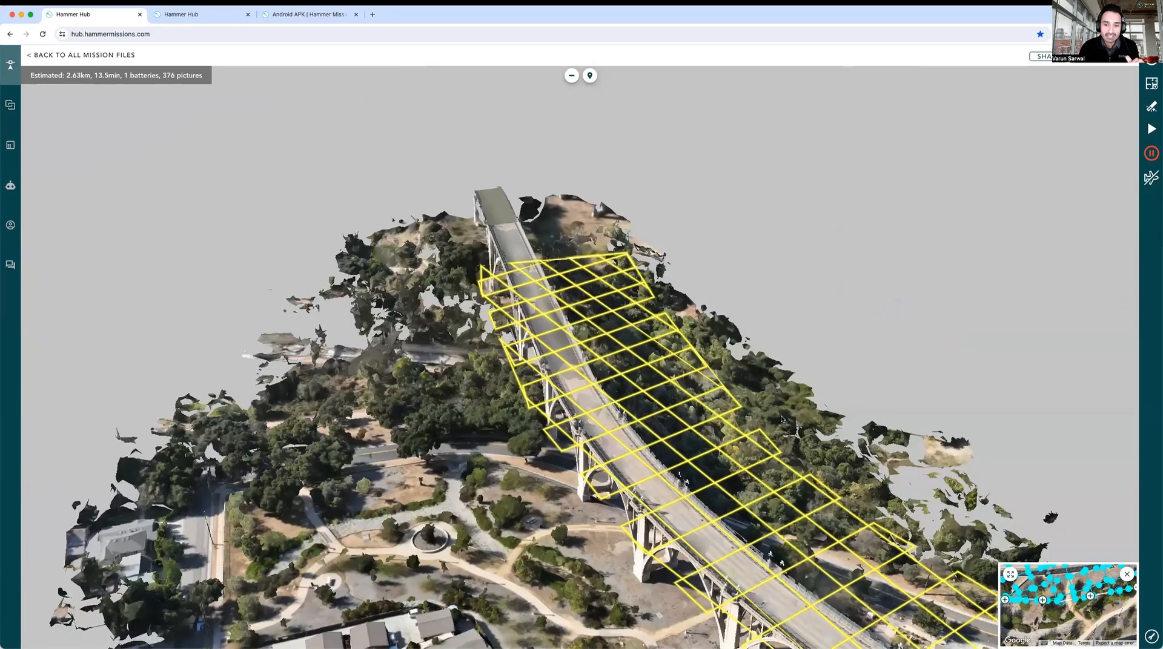
{"action": "left_click_drag", "start_coordinate": [756, 417], "coordinate": [792, 422]}
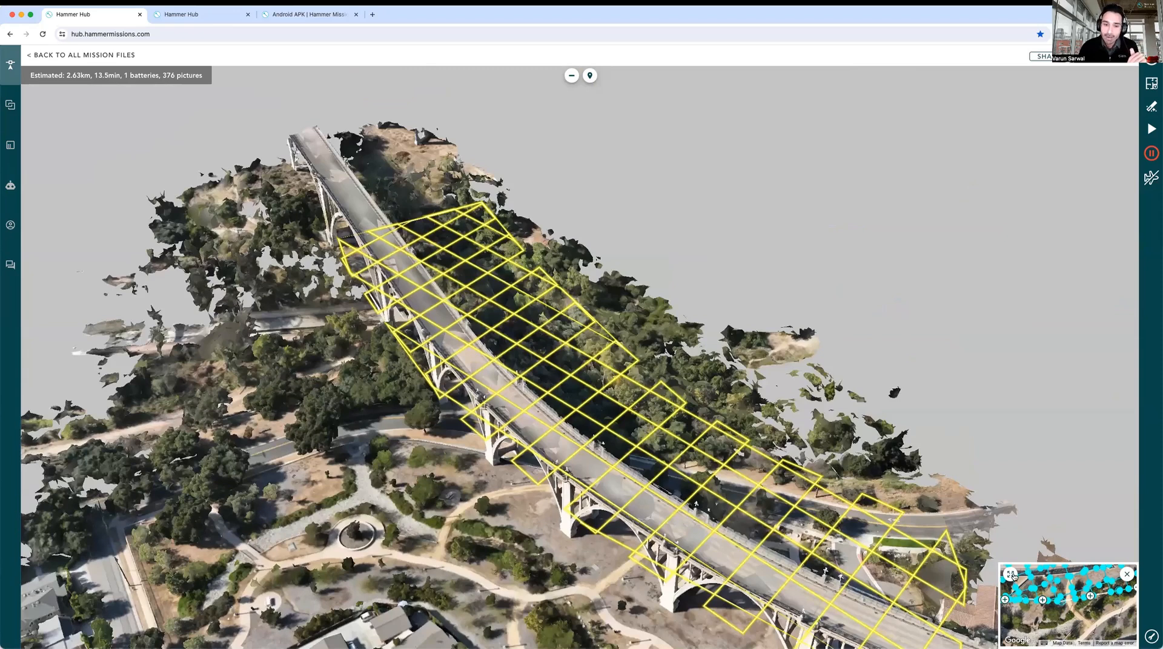
Return to the full-size 2D map and delete the grid mission's points over the bridge.
{"action": "left_click", "coordinate": [1010, 575]}
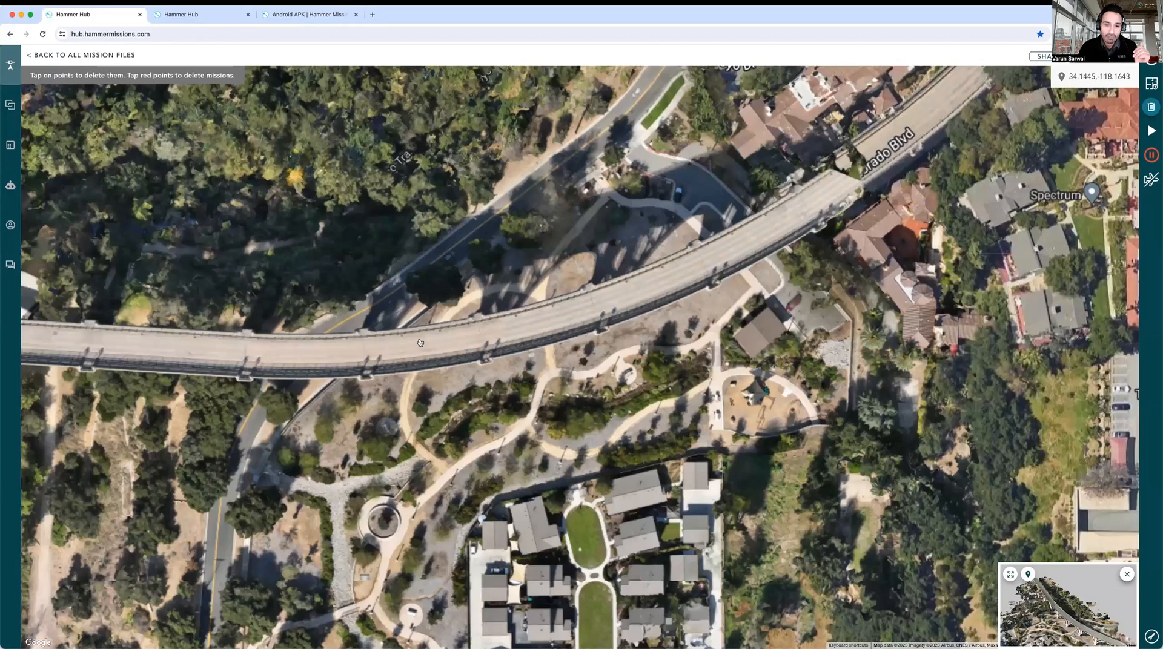
{"action": "scroll", "coordinate": [669, 289], "scroll_direction": "up", "scroll_amount": 1}
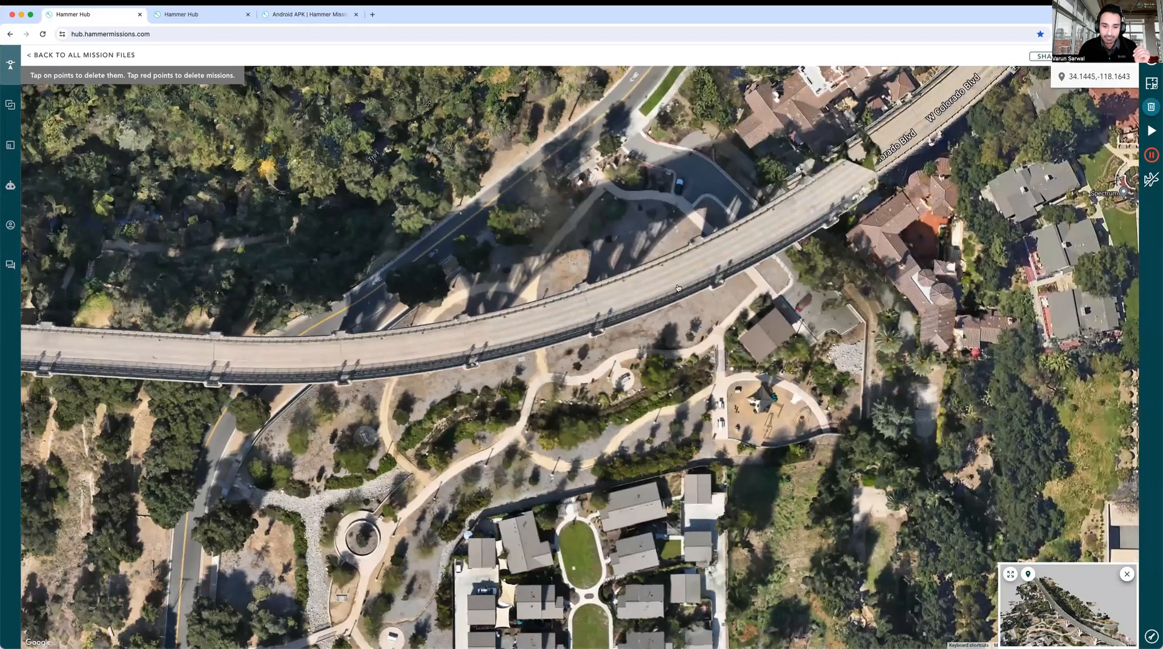
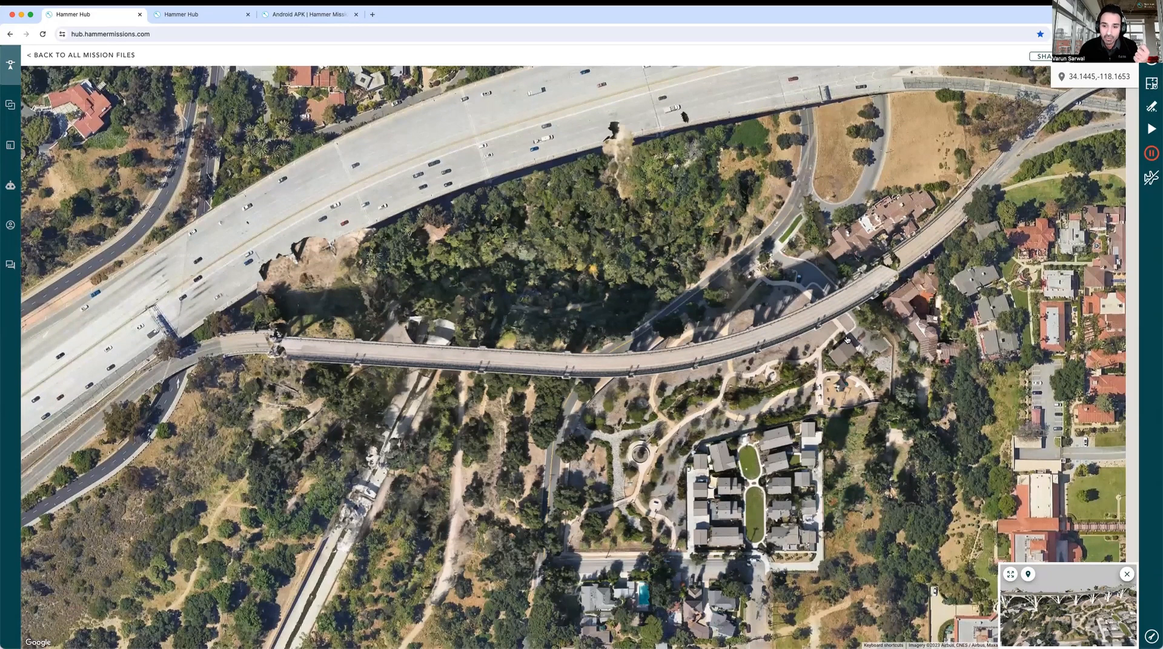
{"action": "scroll", "coordinate": [845, 321], "scroll_direction": "up", "scroll_amount": 3}
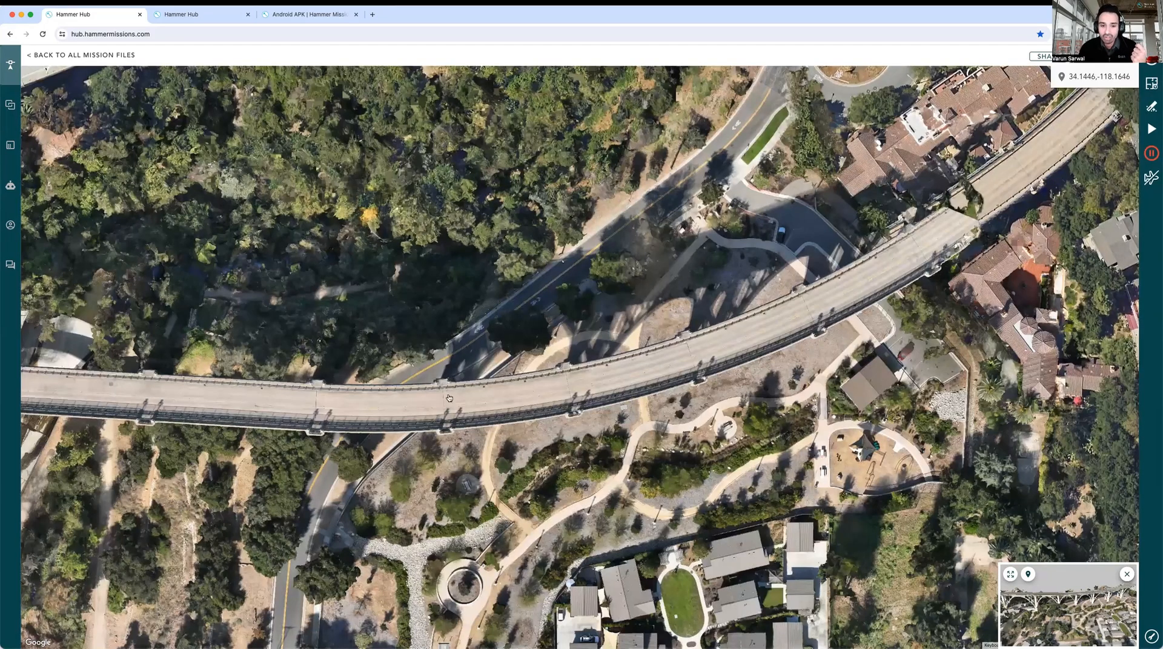
Draw a facade inspection line along the full length of the bridge's southern edge and generate the facade mission.
{"action": "left_click_drag", "start_coordinate": [692, 352], "coordinate": [686, 304]}
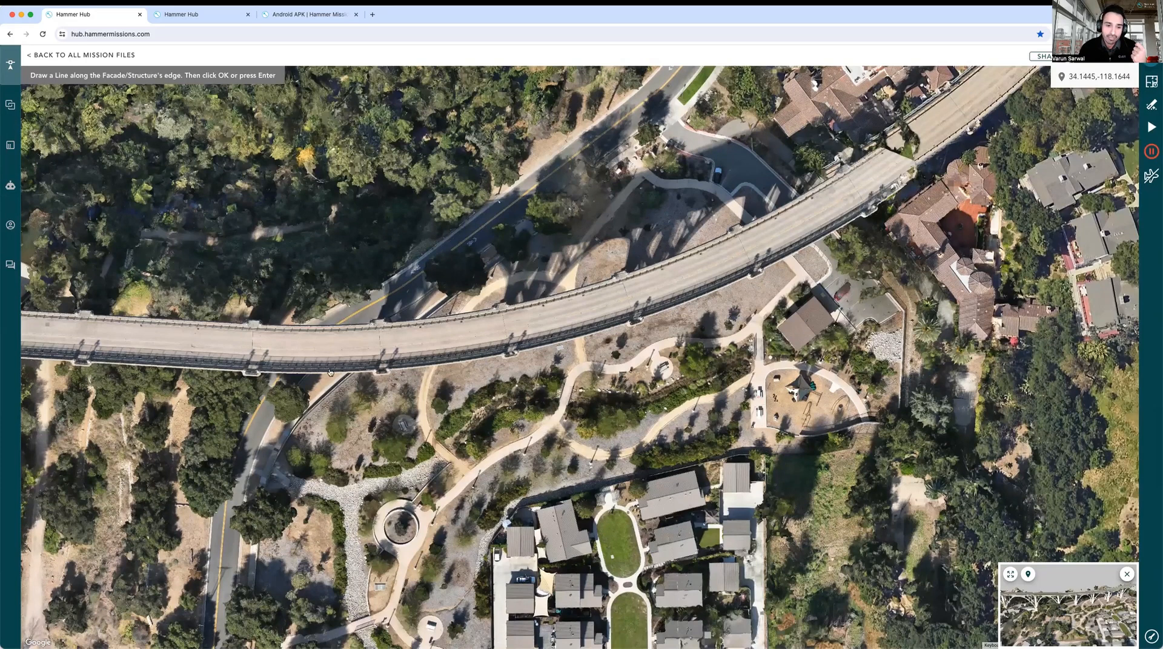
{"action": "left_click", "coordinate": [164, 367]}
{"action": "left_click_drag", "start_coordinate": [262, 412], "coordinate": [675, 417]}
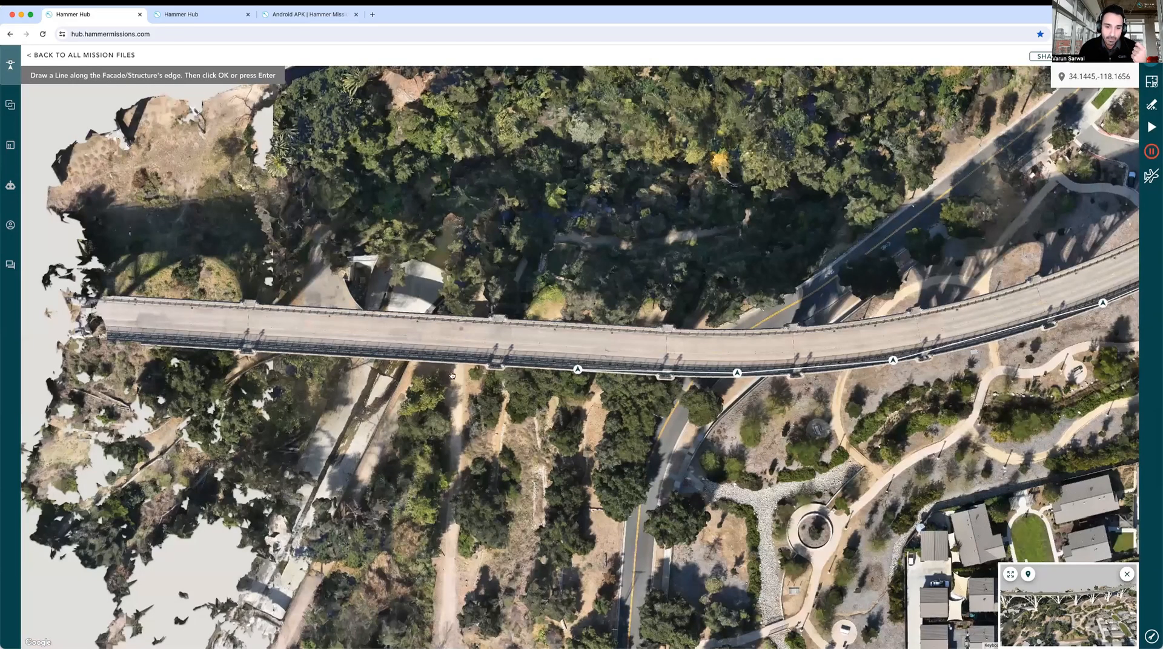
{"action": "left_click", "coordinate": [378, 354]}
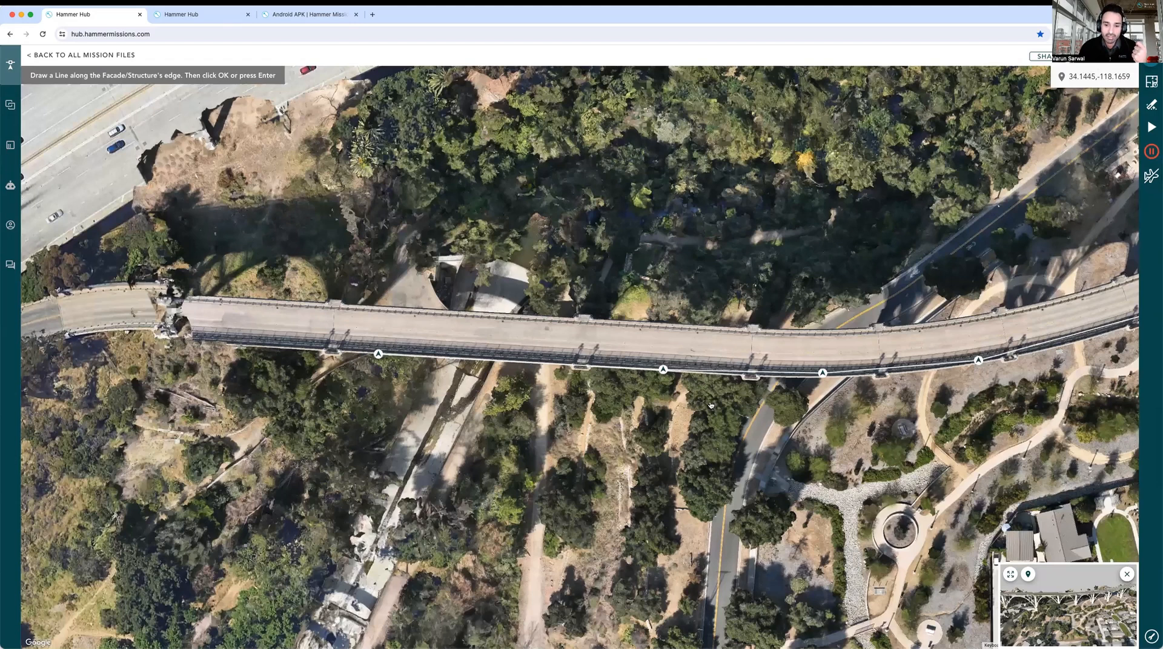
{"action": "scroll", "coordinate": [629, 435], "scroll_direction": "down", "scroll_amount": 2}
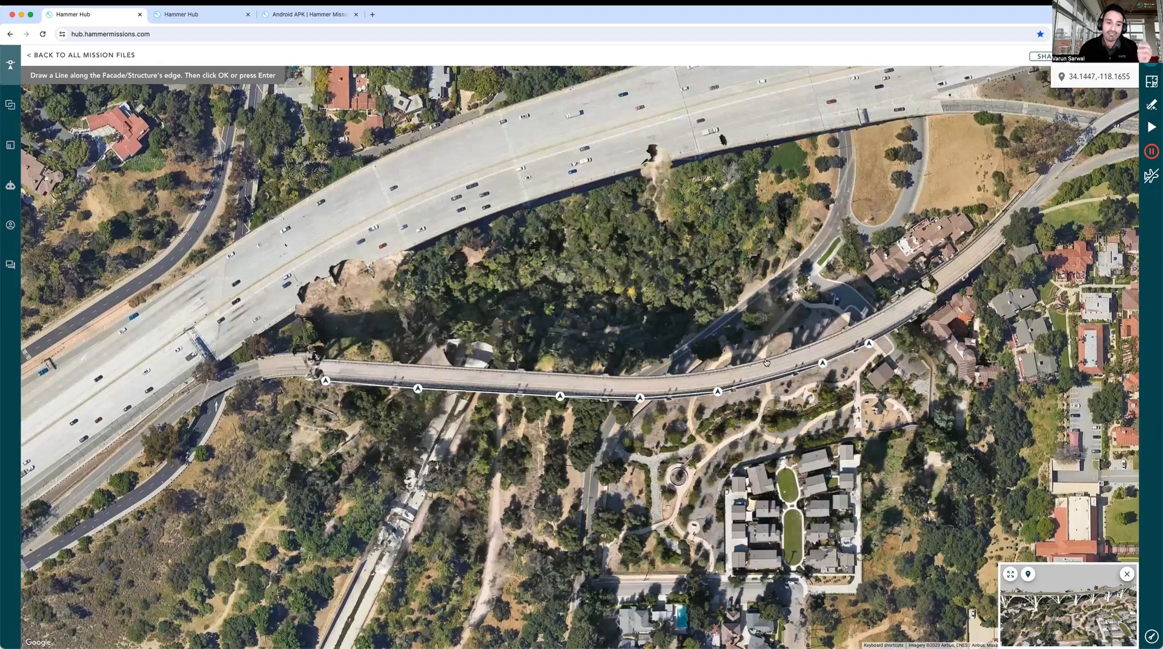
{"action": "left_click", "coordinate": [1149, 60]}
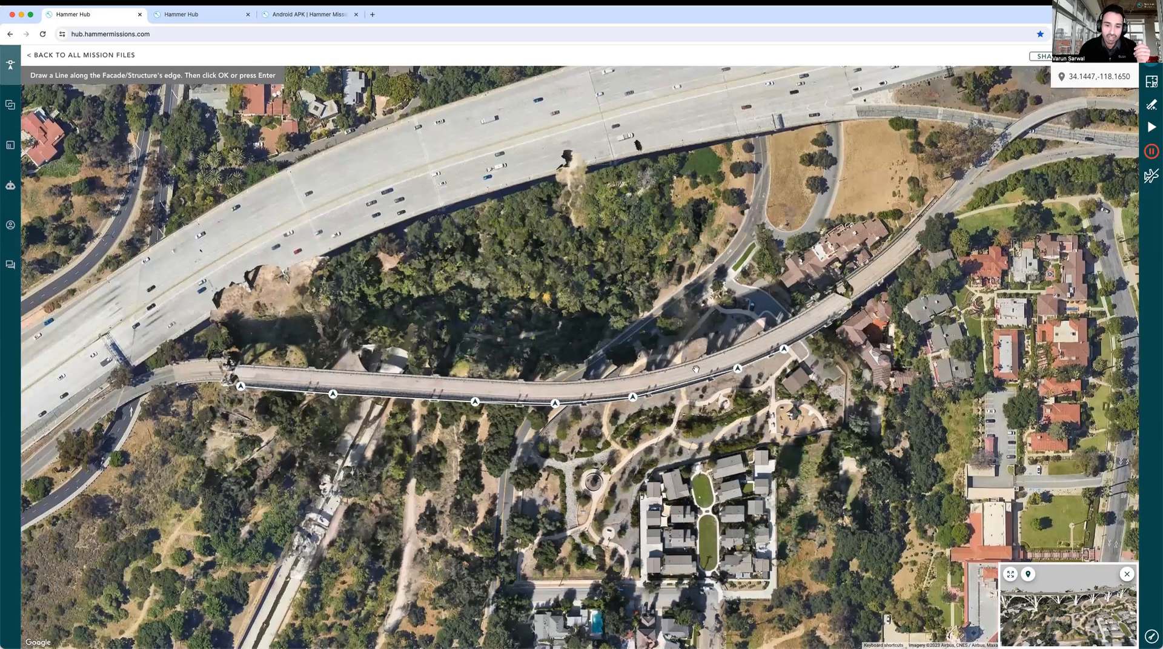
{"action": "key", "text": "Return"}
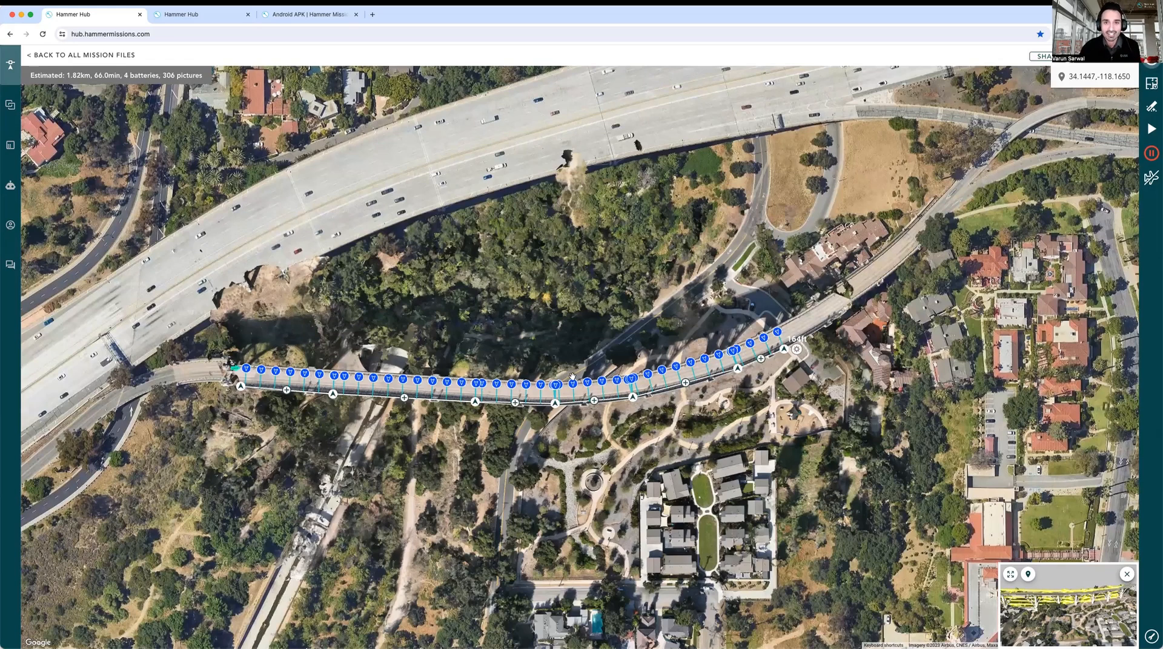
Open the facade mission's settings and inspect its flight lines beside the bridge's arches in the 3D model.
{"action": "left_click", "coordinate": [796, 350]}
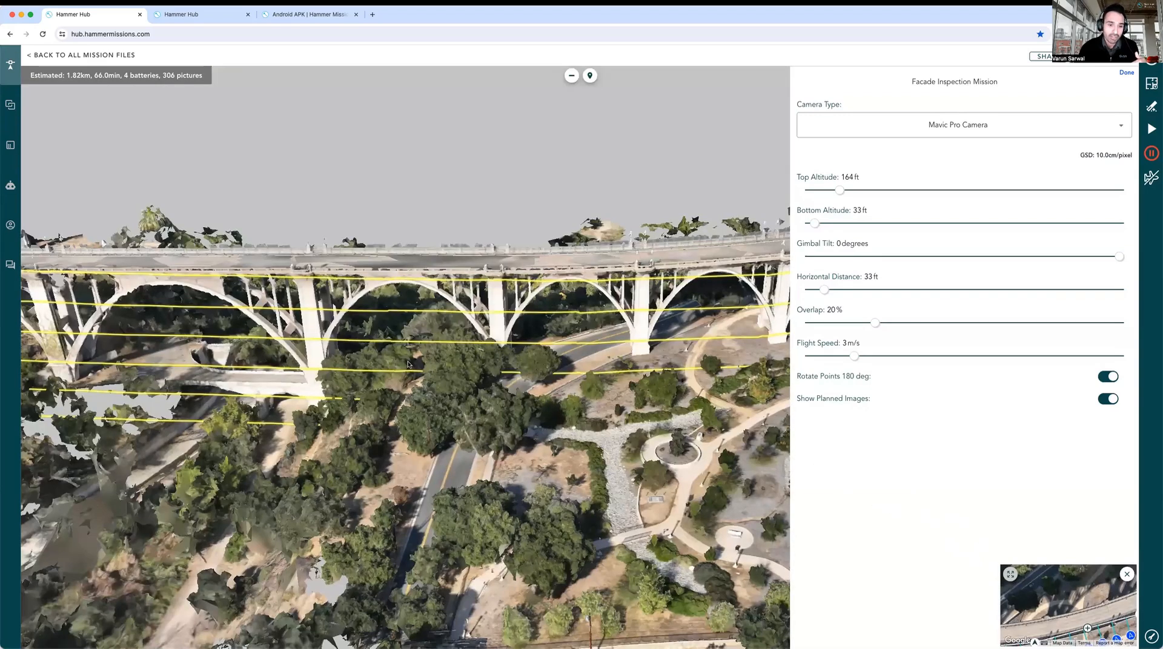
{"action": "left_click_drag", "start_coordinate": [447, 394], "coordinate": [568, 340]}
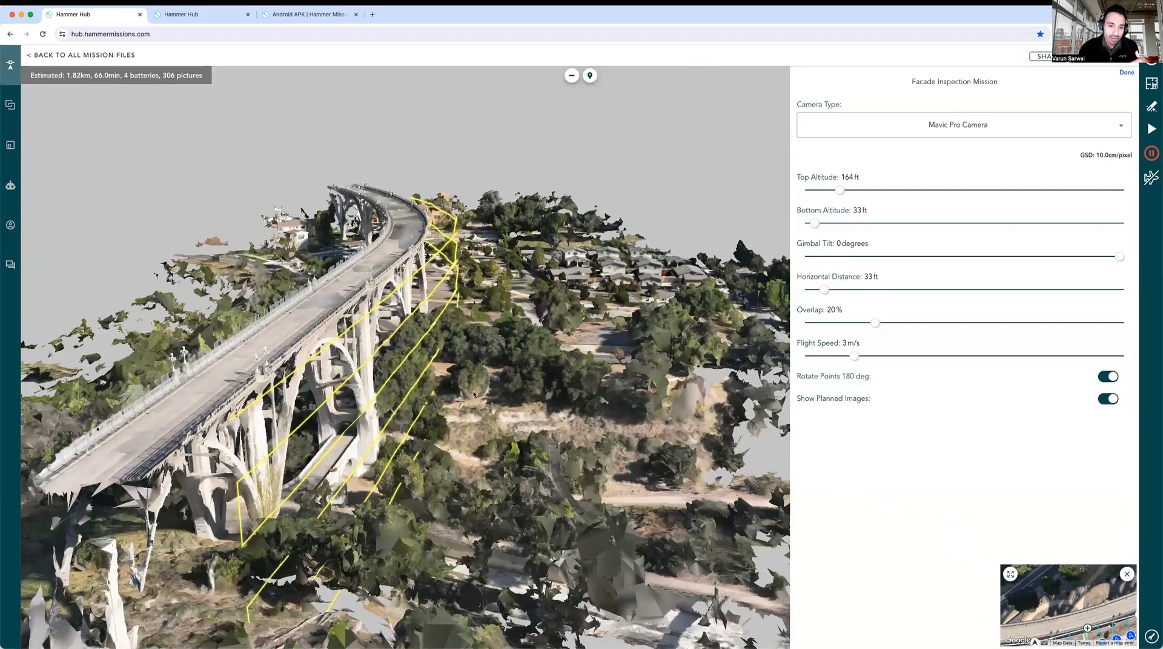
{"action": "left_click_drag", "start_coordinate": [425, 373], "coordinate": [426, 375]}
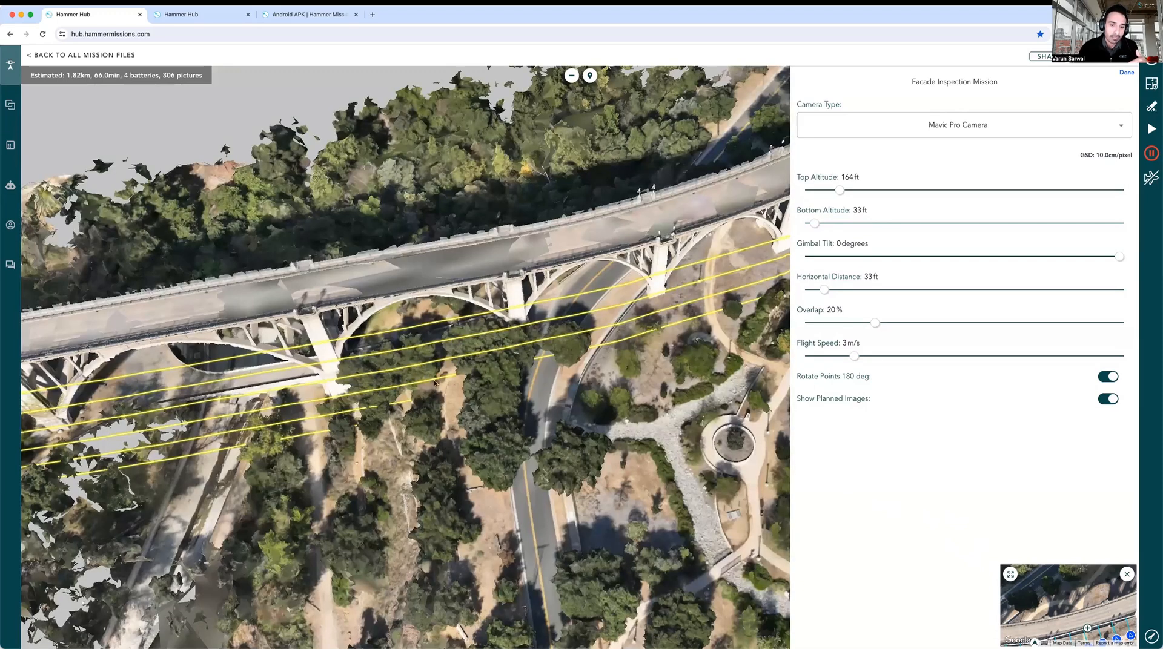
{"action": "left_click_drag", "start_coordinate": [356, 341], "coordinate": [351, 421]}
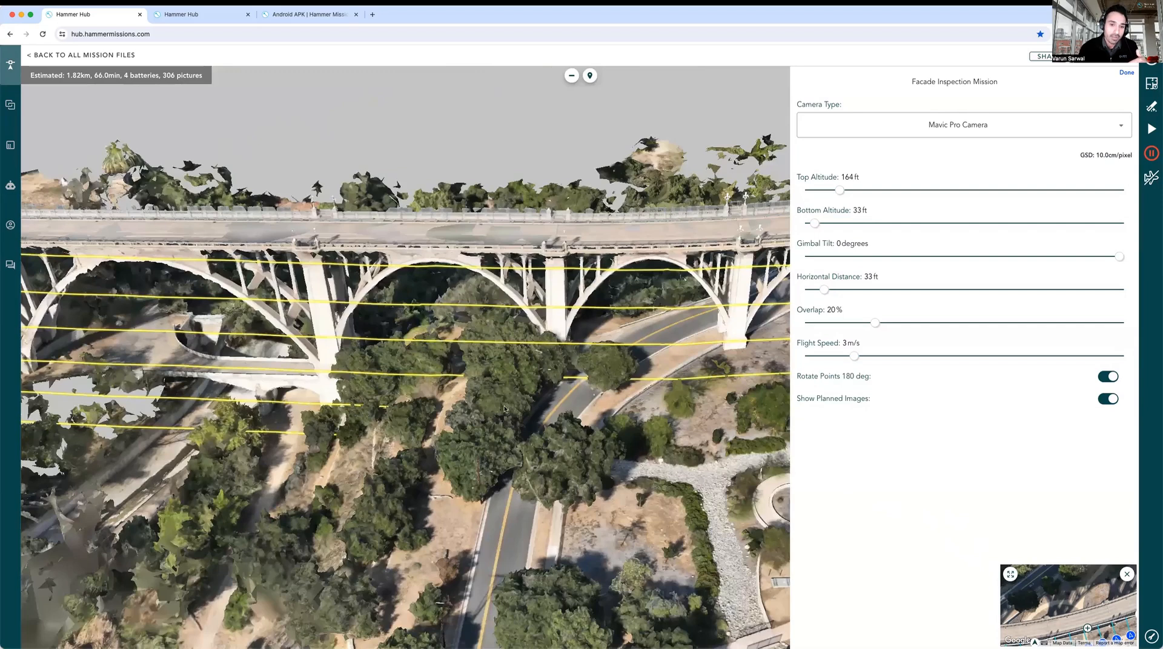
{"action": "left_click_drag", "start_coordinate": [530, 405], "coordinate": [467, 413]}
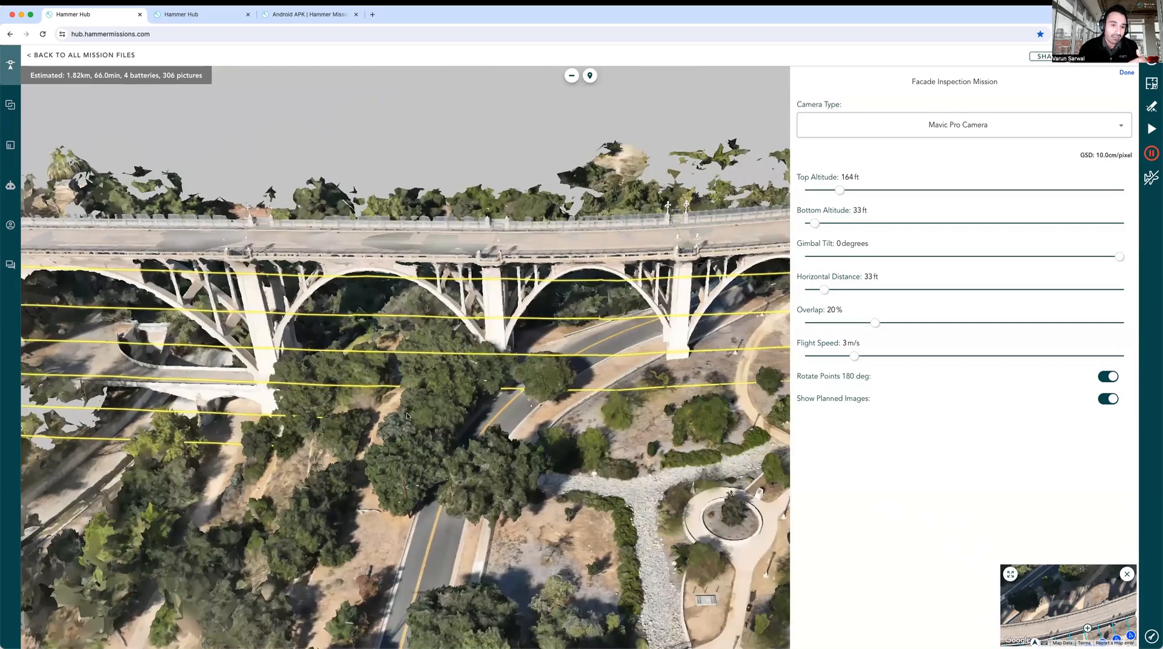
{"action": "left_click_drag", "start_coordinate": [394, 421], "coordinate": [458, 415]}
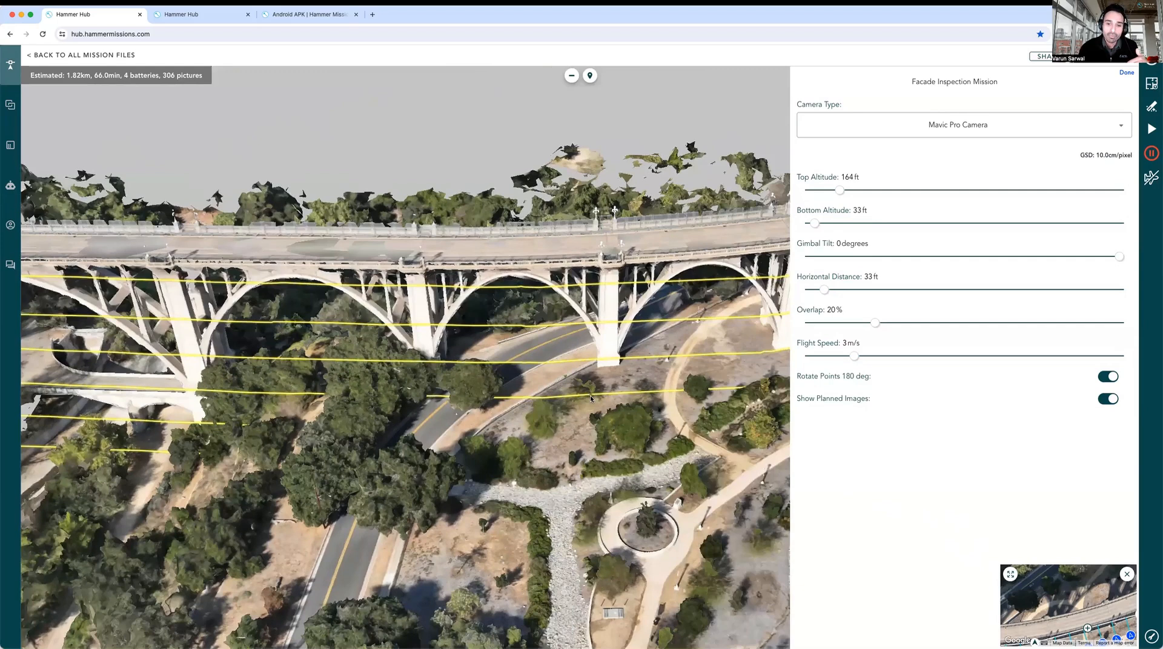
Follow the facade flight lines to their end near the playground and back to the arches over the creek channel.
{"action": "left_click_drag", "start_coordinate": [330, 460], "coordinate": [595, 388]}
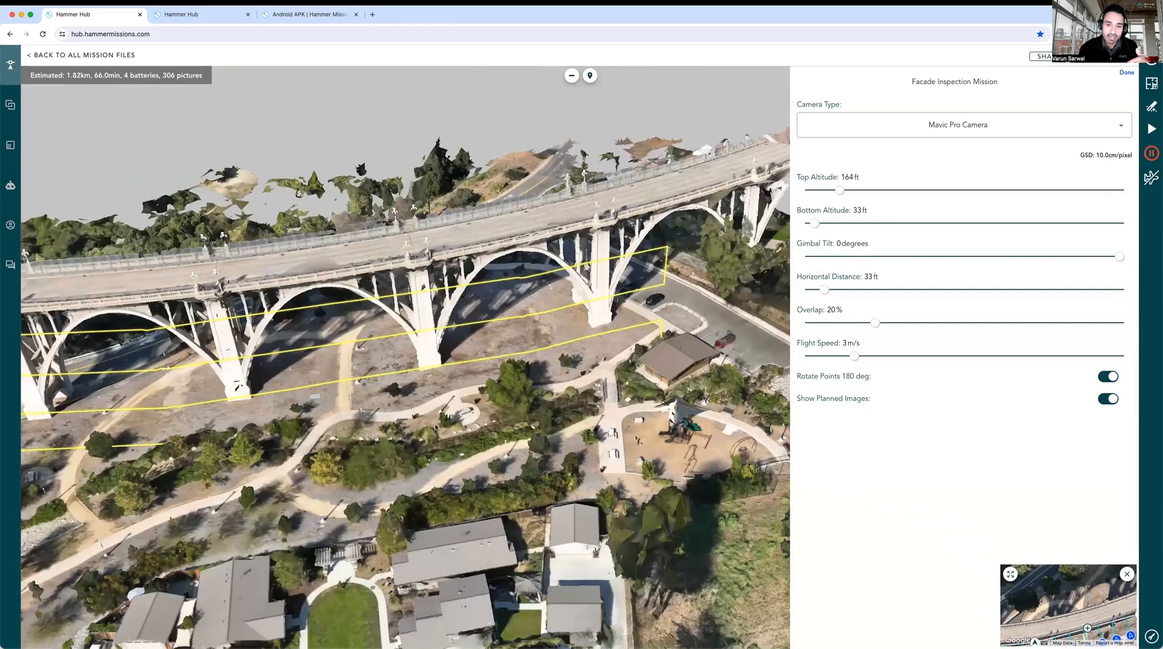
{"action": "left_click_drag", "start_coordinate": [546, 253], "coordinate": [665, 187]}
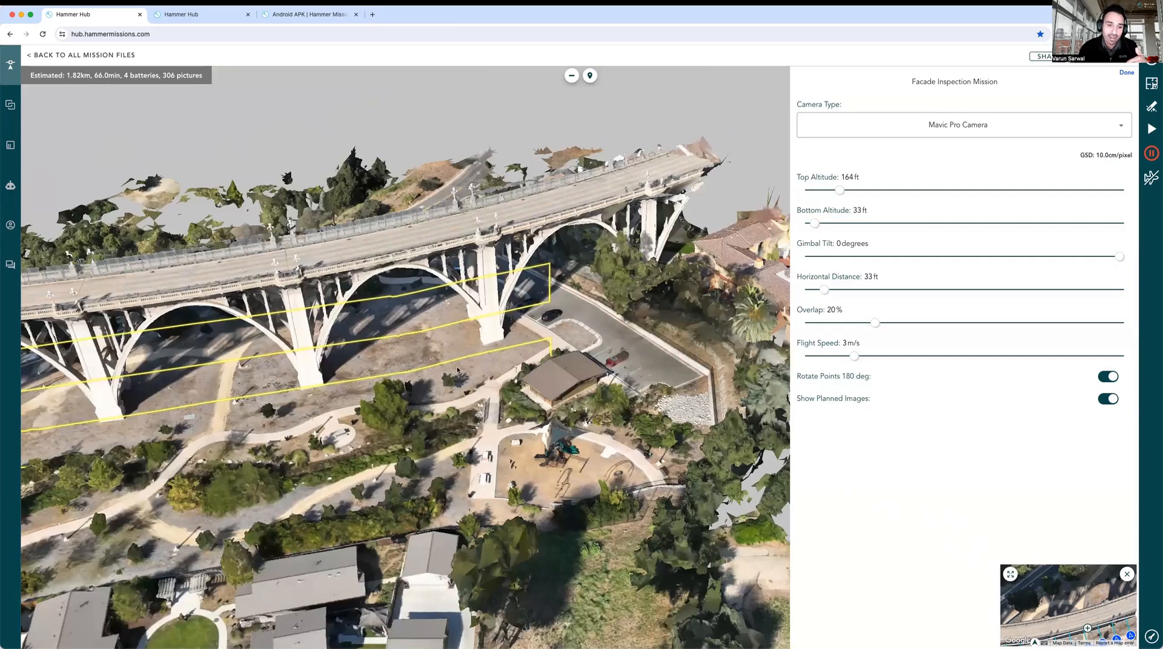
{"action": "left_click_drag", "start_coordinate": [480, 386], "coordinate": [639, 387]}
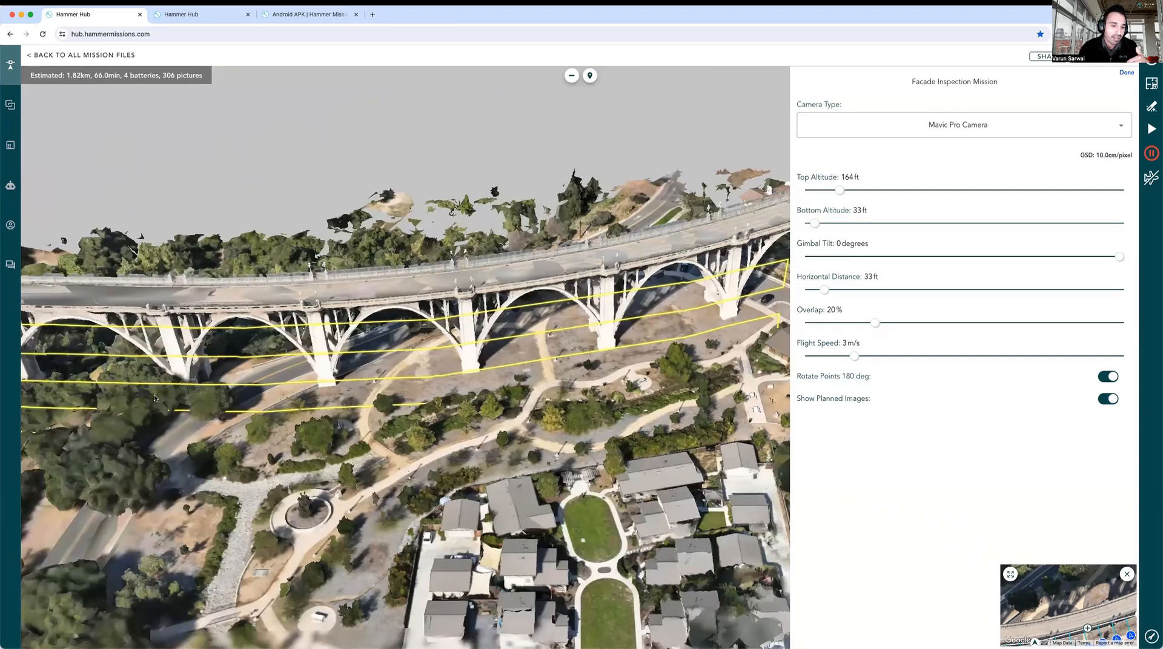
{"action": "scroll", "coordinate": [218, 376], "scroll_direction": "up", "scroll_amount": 3}
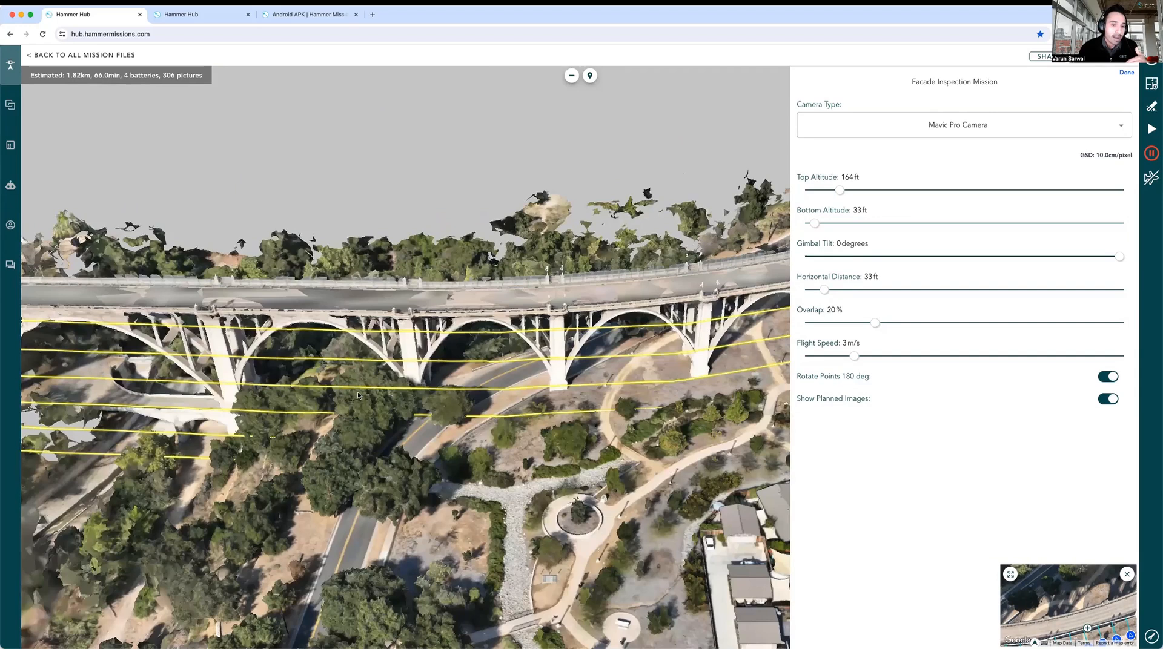
{"action": "scroll", "coordinate": [340, 386], "scroll_direction": "up", "scroll_amount": 2}
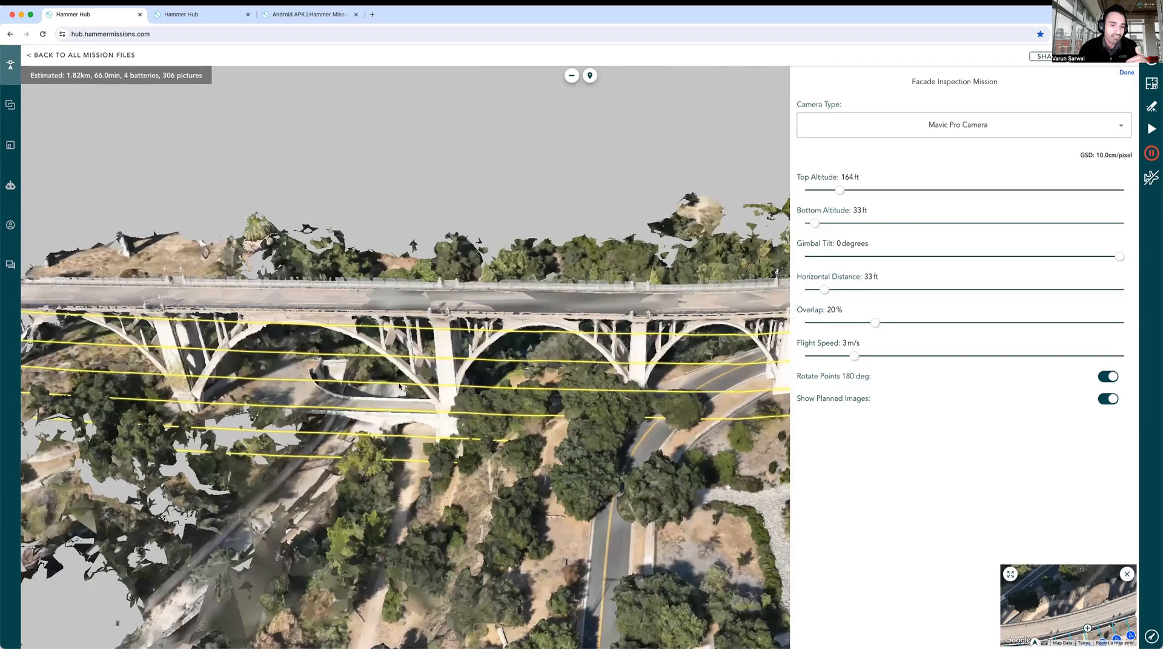
{"action": "left_click_drag", "start_coordinate": [389, 392], "coordinate": [417, 393]}
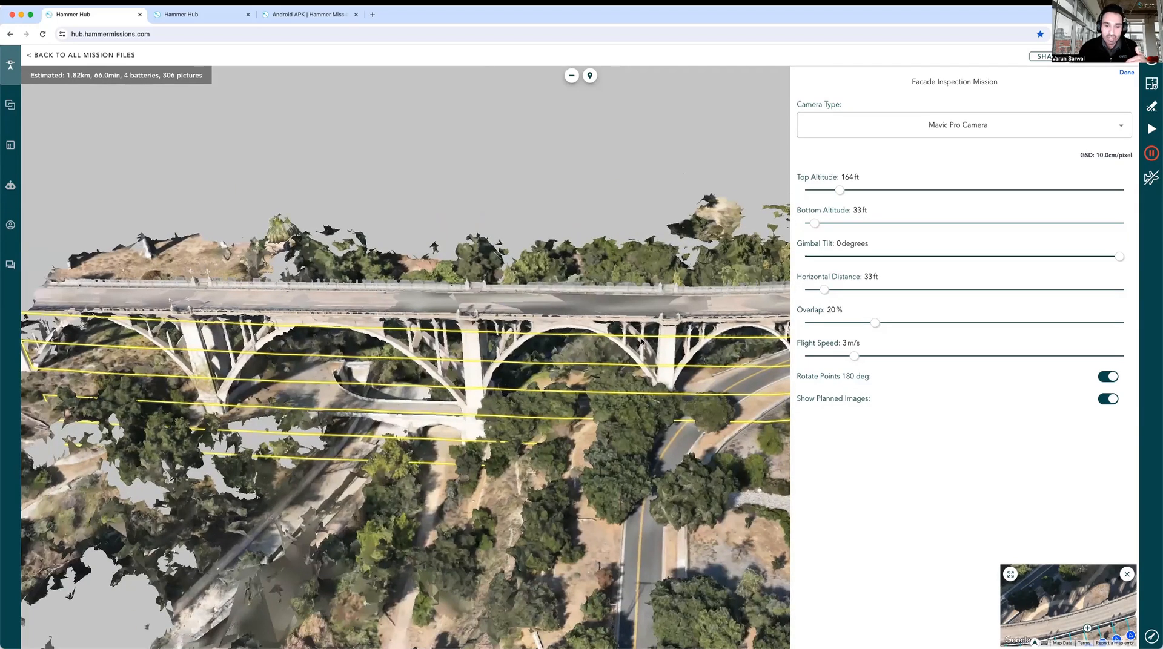
{"action": "left_click_drag", "start_coordinate": [623, 380], "coordinate": [528, 386]}
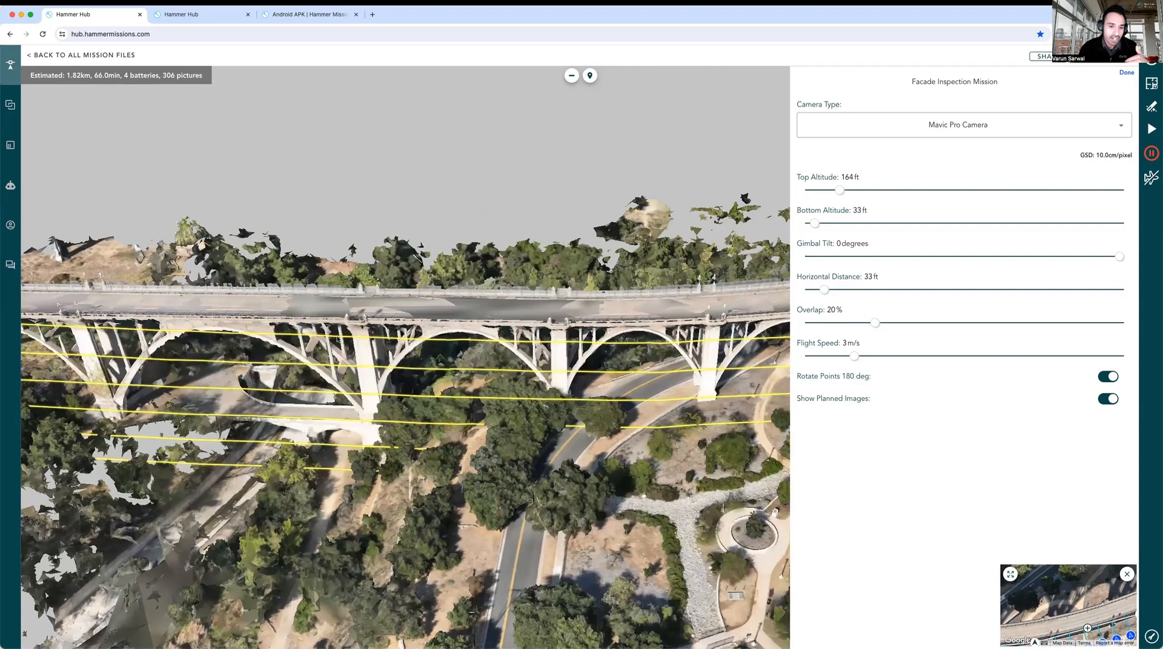
{"action": "scroll", "coordinate": [322, 331], "scroll_direction": "up", "scroll_amount": 3}
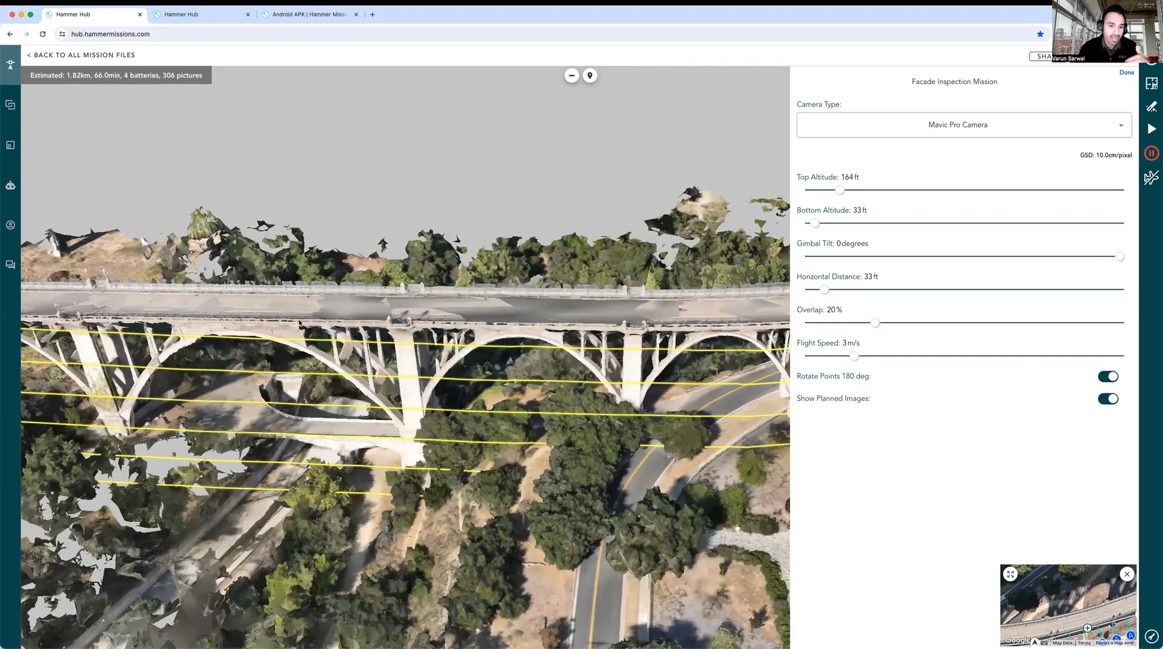
Return to the full-size 2D map and try a bottom altitude of 100 ft for the facade mission.
{"action": "scroll", "coordinate": [387, 338], "scroll_direction": "up", "scroll_amount": 2}
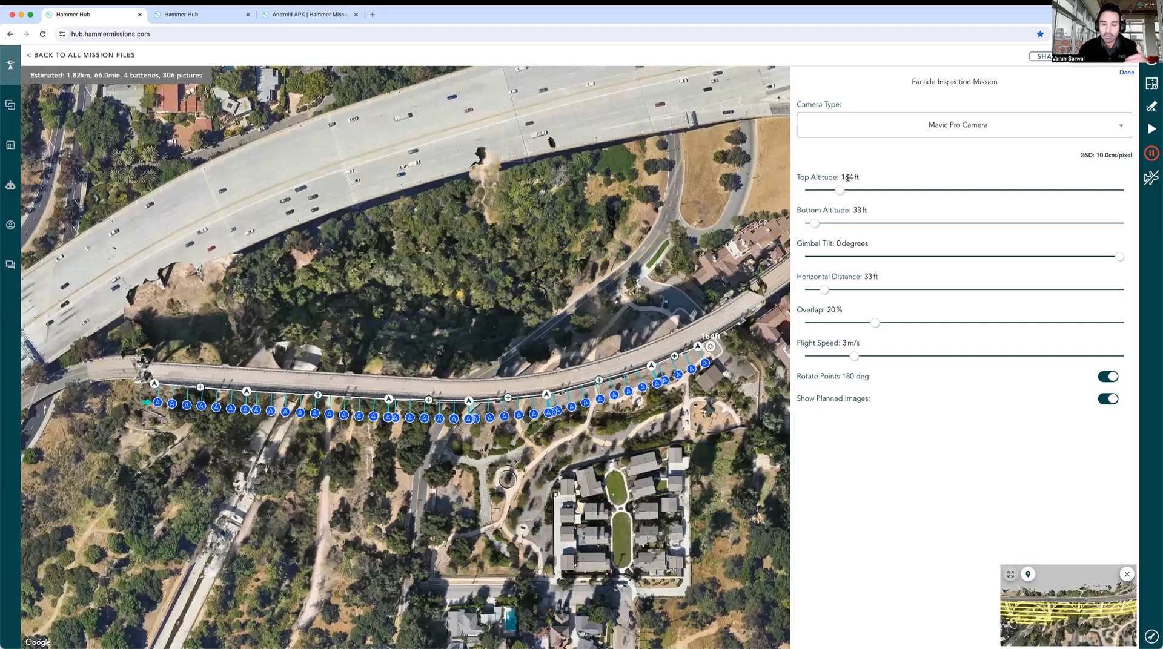
{"action": "left_click", "coordinate": [857, 211]}
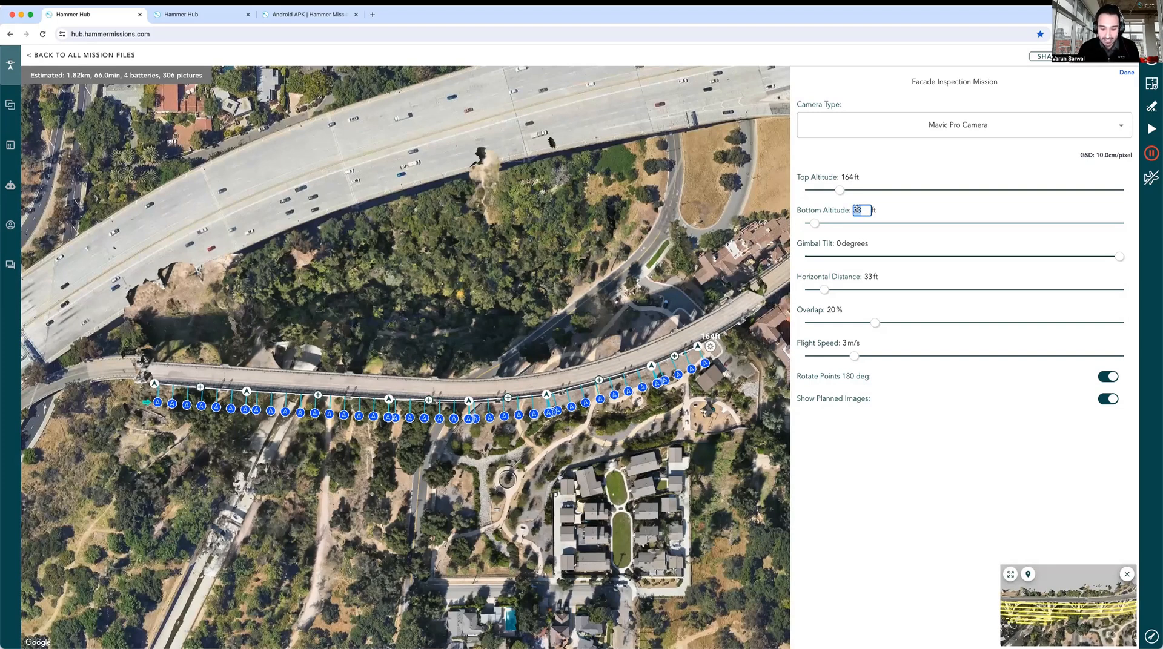
{"action": "type", "text": "7"}
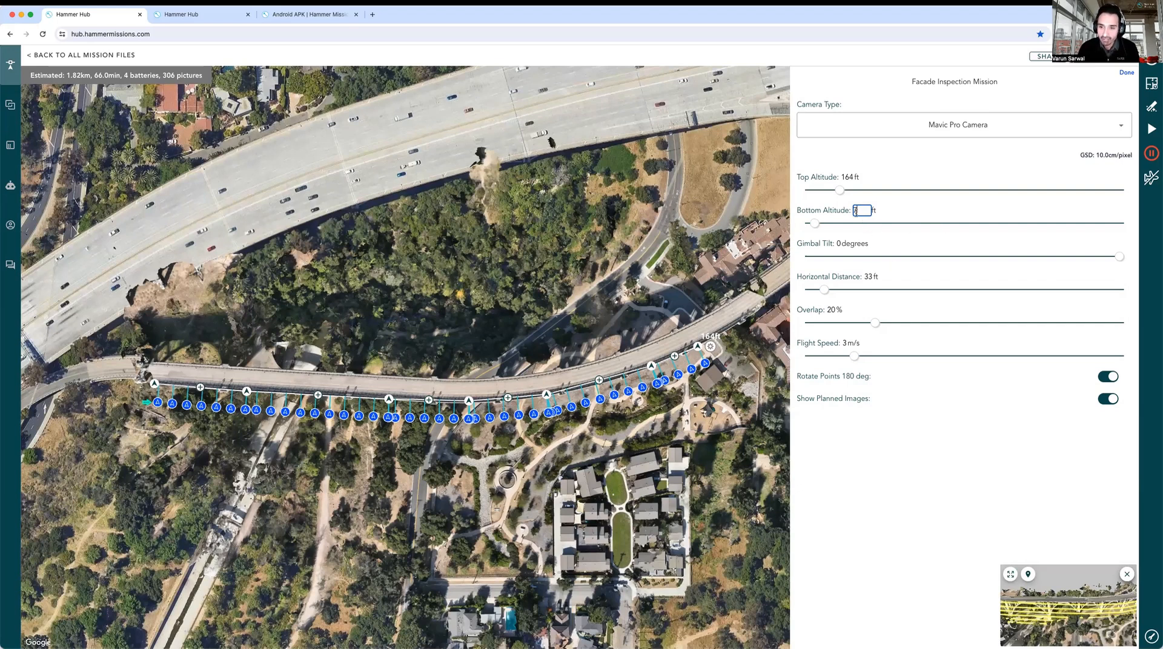
{"action": "type", "text": "0"}
{"action": "double_click", "coordinate": [857, 211]}
{"action": "type", "text": "100"}
{"action": "left_click", "coordinate": [910, 211]}
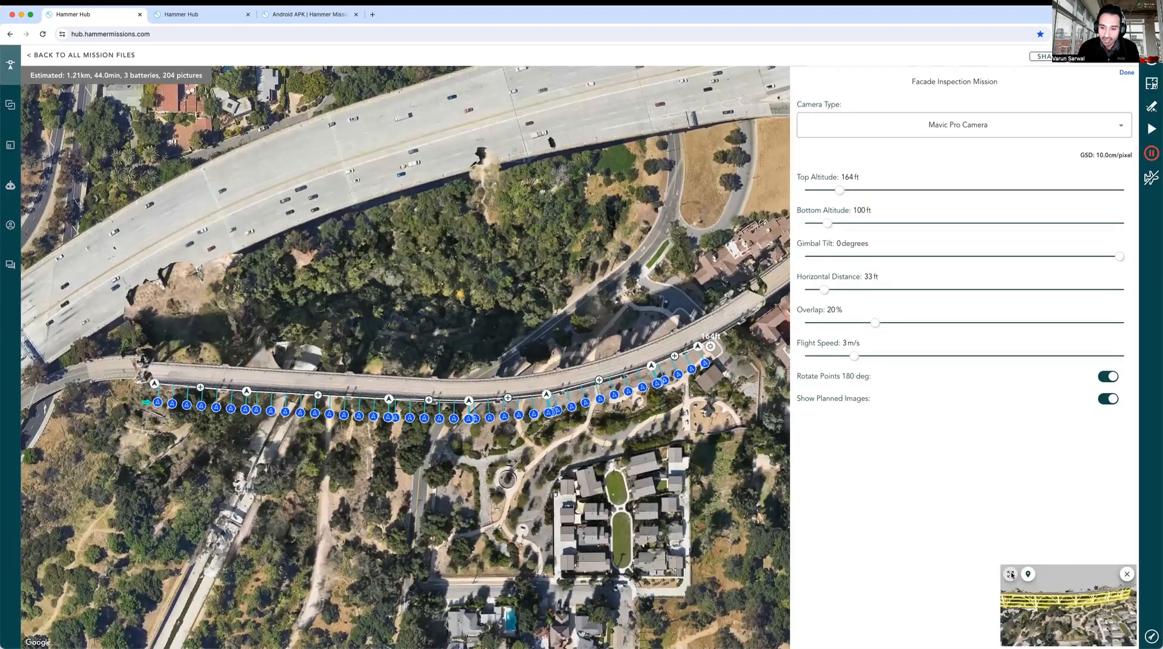
Inspect the facade flight lines' clearance above the trees and creek channel in the full-size 3D model.
{"action": "left_click", "coordinate": [1010, 575]}
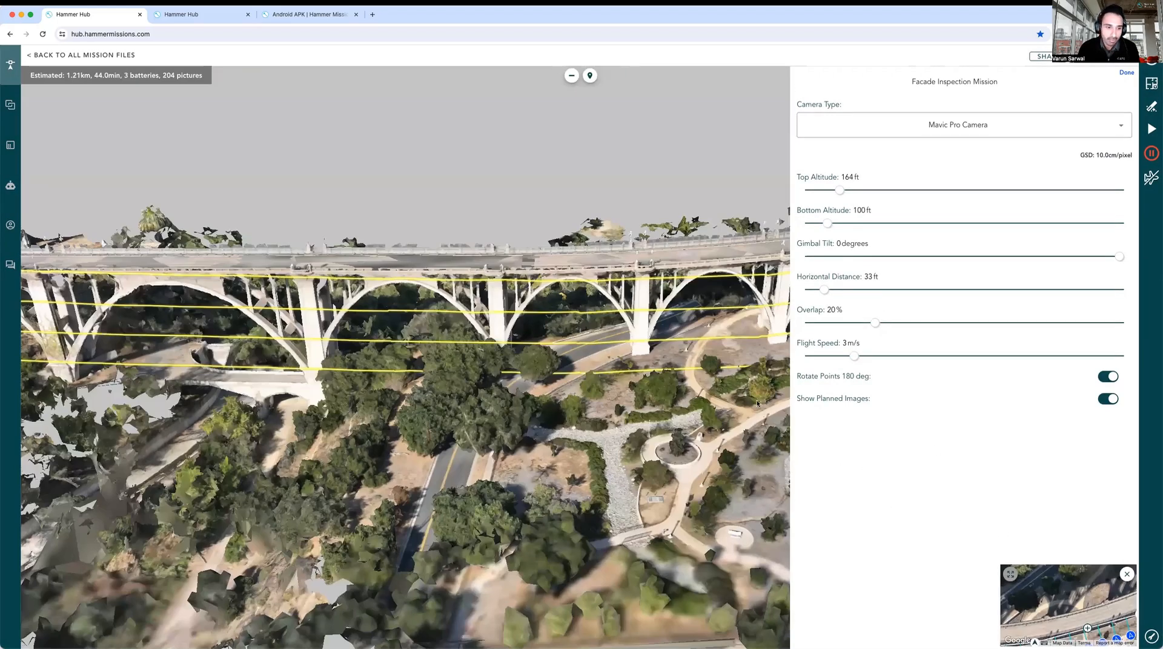
{"action": "left_click_drag", "start_coordinate": [508, 389], "coordinate": [672, 398]}
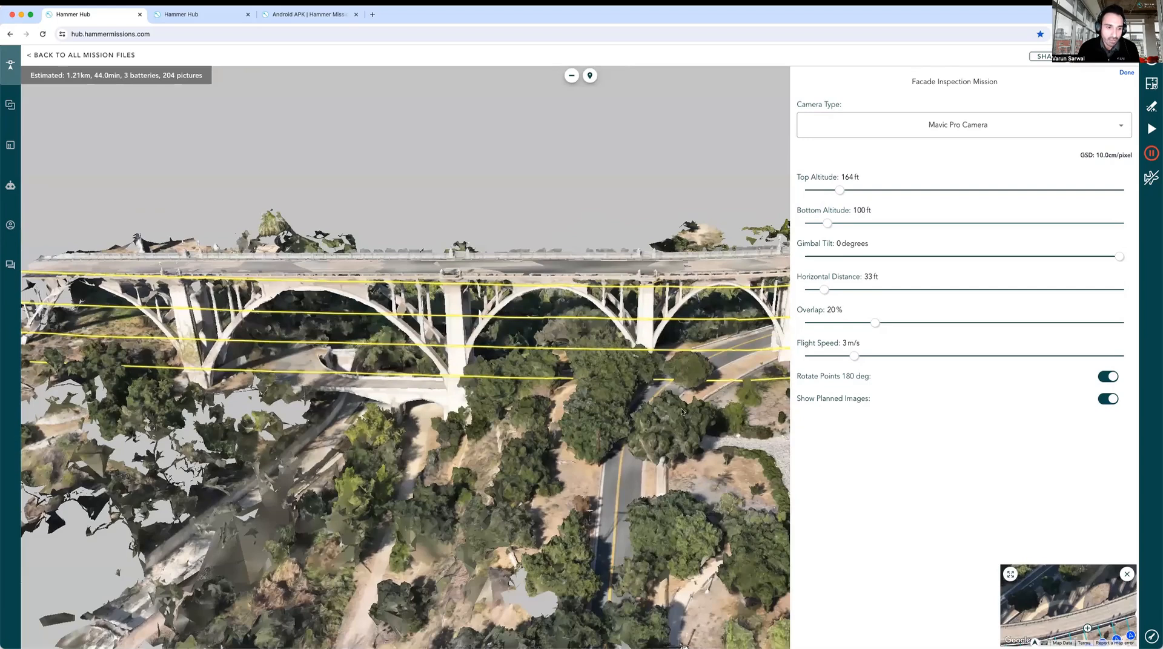
{"action": "left_click_drag", "start_coordinate": [594, 398], "coordinate": [633, 410]}
{"action": "left_click_drag", "start_coordinate": [545, 377], "coordinate": [527, 374]}
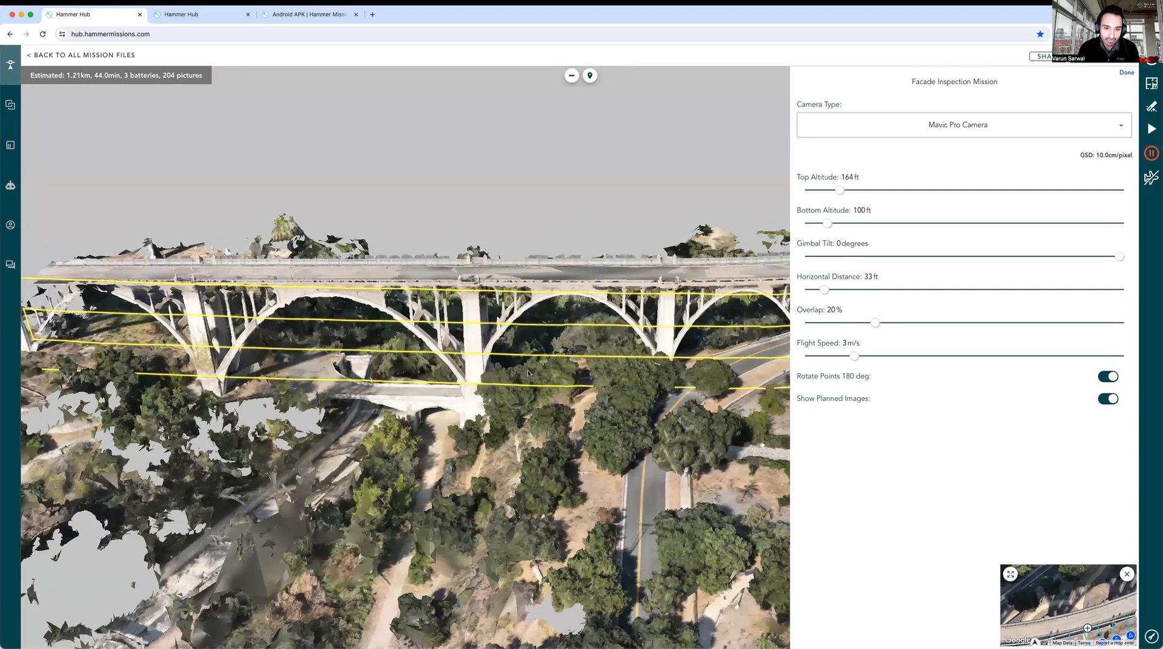
{"action": "left_click_drag", "start_coordinate": [593, 389], "coordinate": [634, 390]}
{"action": "left_click", "coordinate": [1010, 575]}
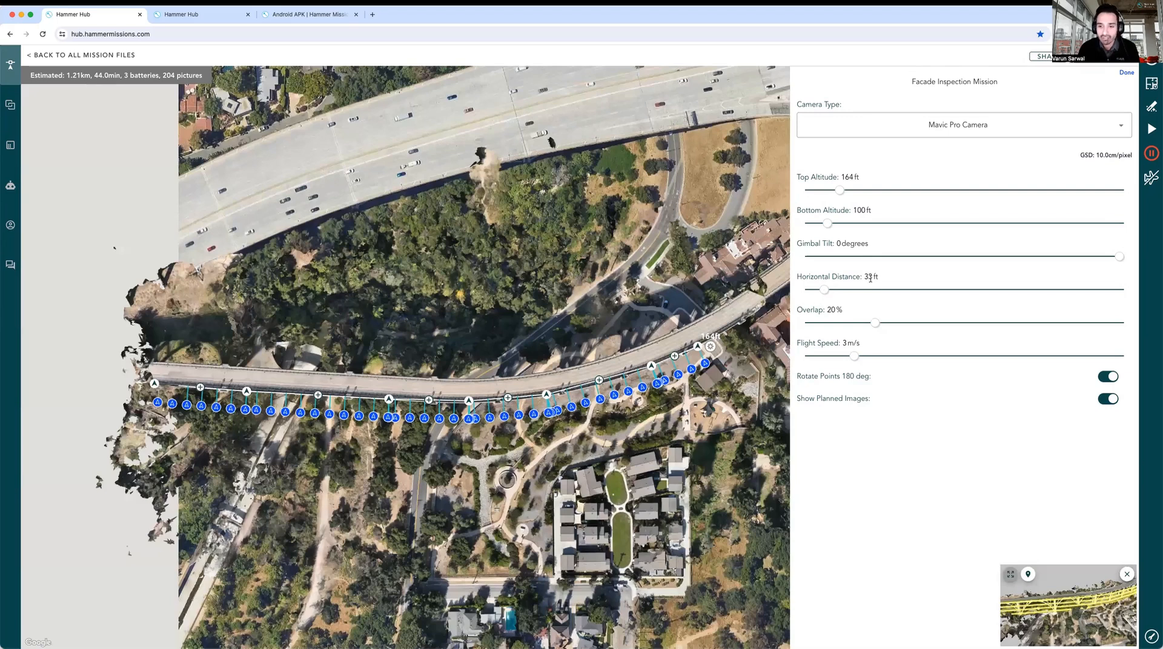
Try a bottom altitude of 120 ft and check the facade flight lines against the arches and treetops in the 3D model.
{"action": "left_click", "coordinate": [858, 210]}
{"action": "type", "text": "12"}
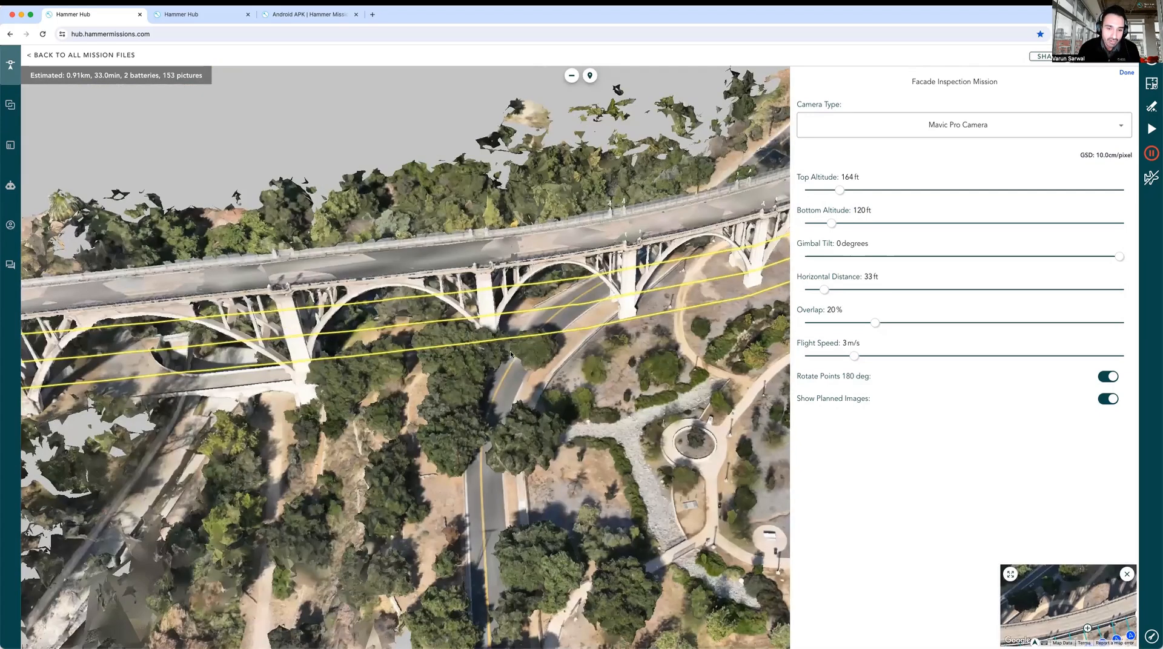
{"action": "left_click_drag", "start_coordinate": [551, 318], "coordinate": [515, 347]}
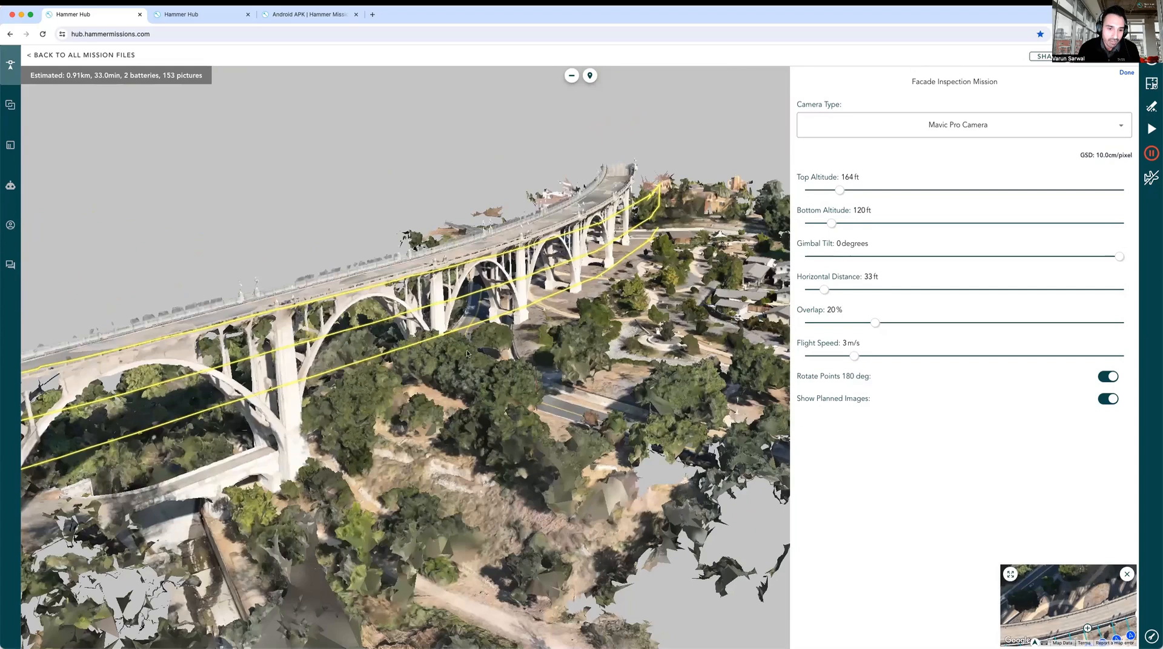
{"action": "left_click_drag", "start_coordinate": [394, 357], "coordinate": [467, 372]}
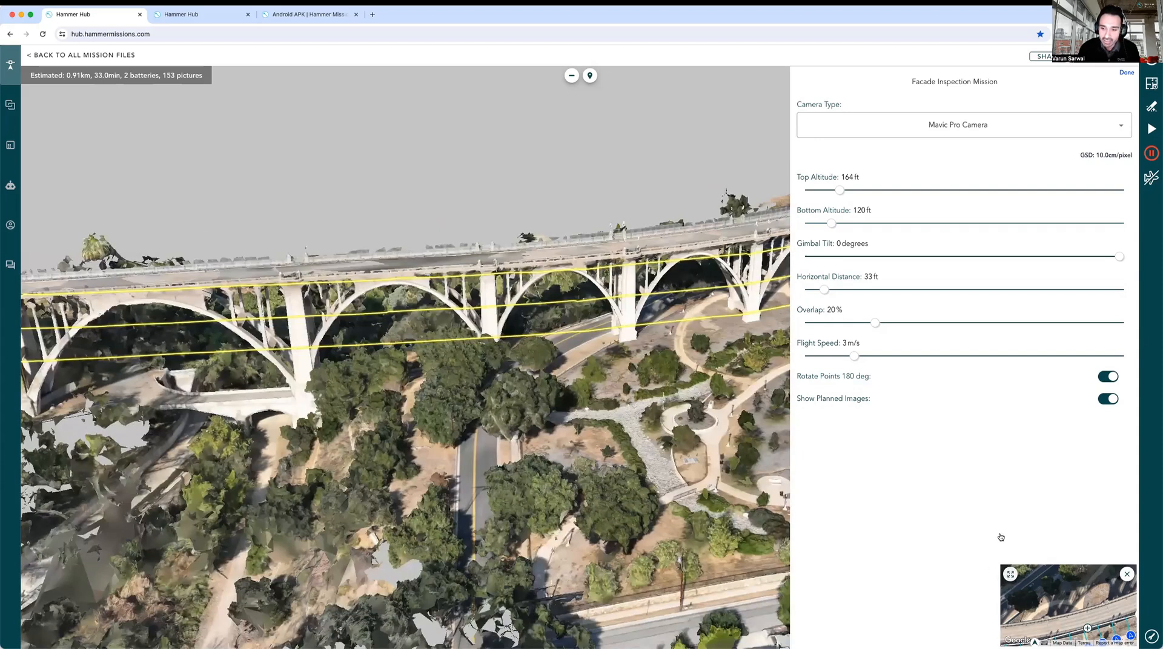
Set the facade mission's bottom altitude to 140 ft and follow its flight lines to the bridge's eastern end in the 3D model.
{"action": "left_click", "coordinate": [860, 210]}
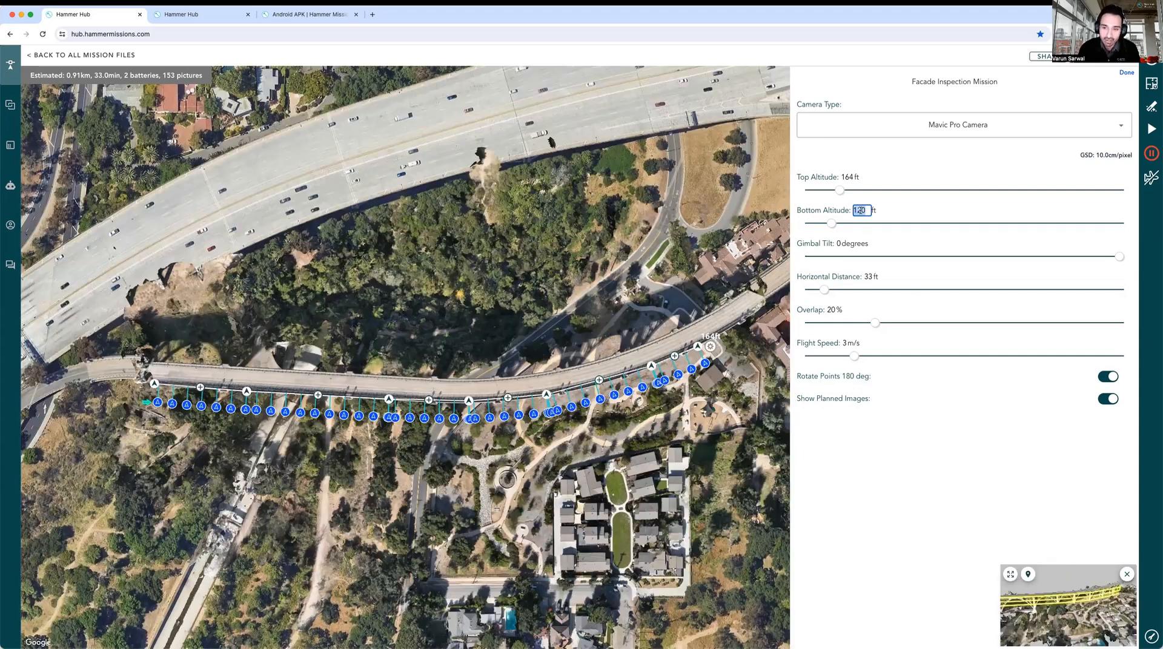
{"action": "type", "text": "1"}
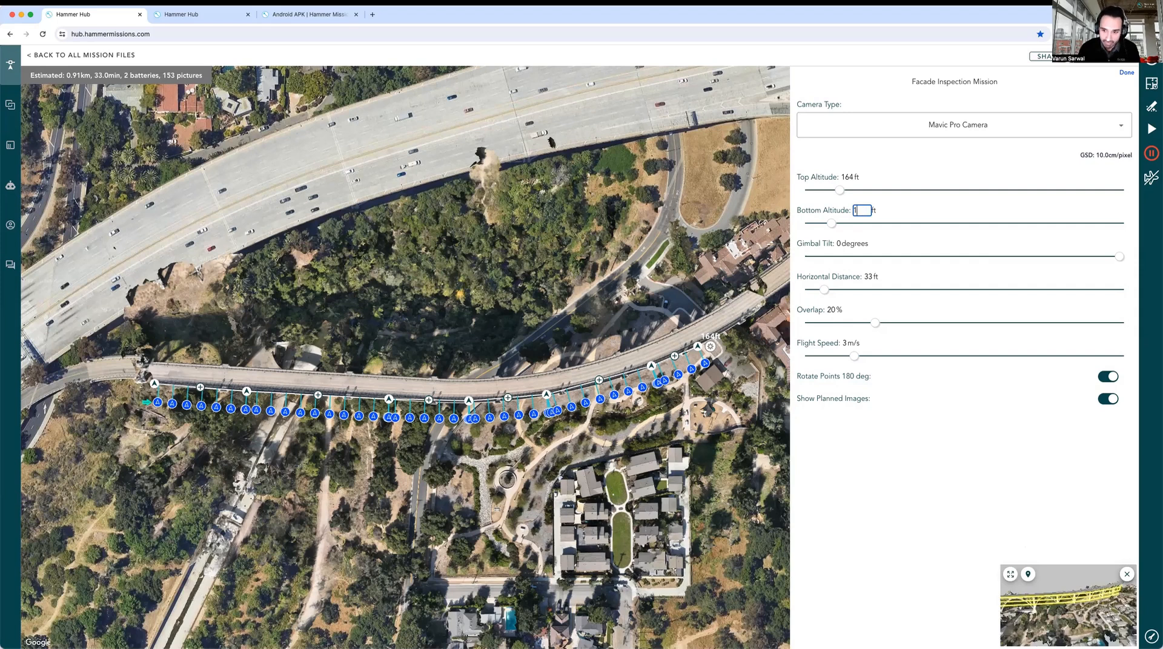
{"action": "type", "text": "40"}
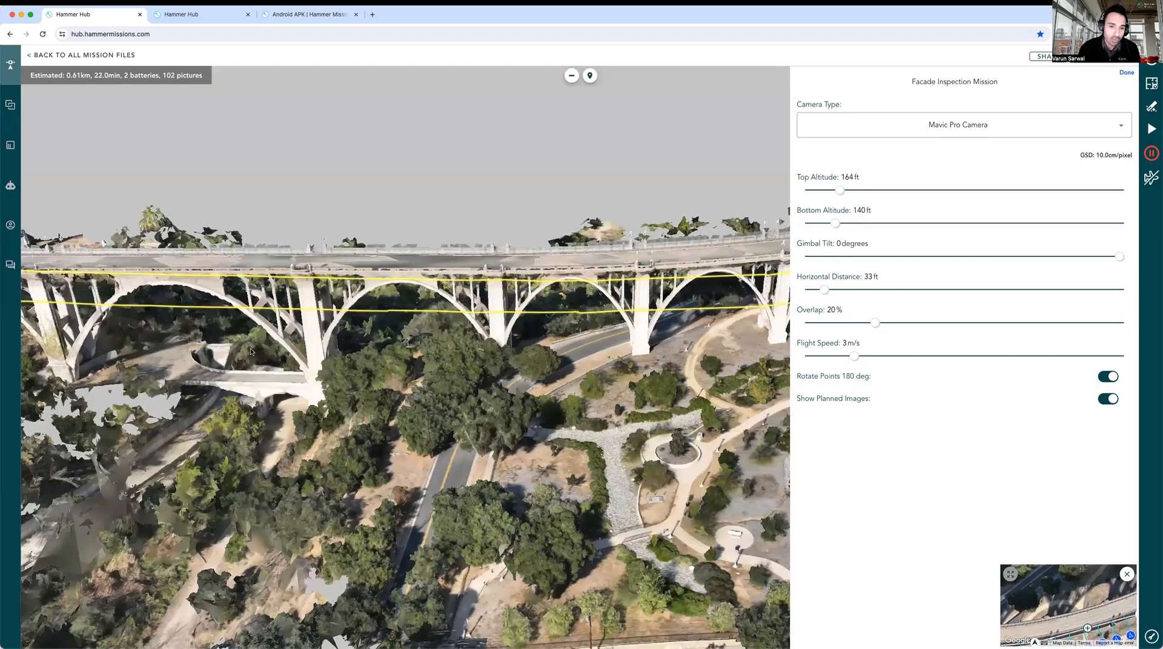
{"action": "left_click_drag", "start_coordinate": [269, 335], "coordinate": [412, 417]}
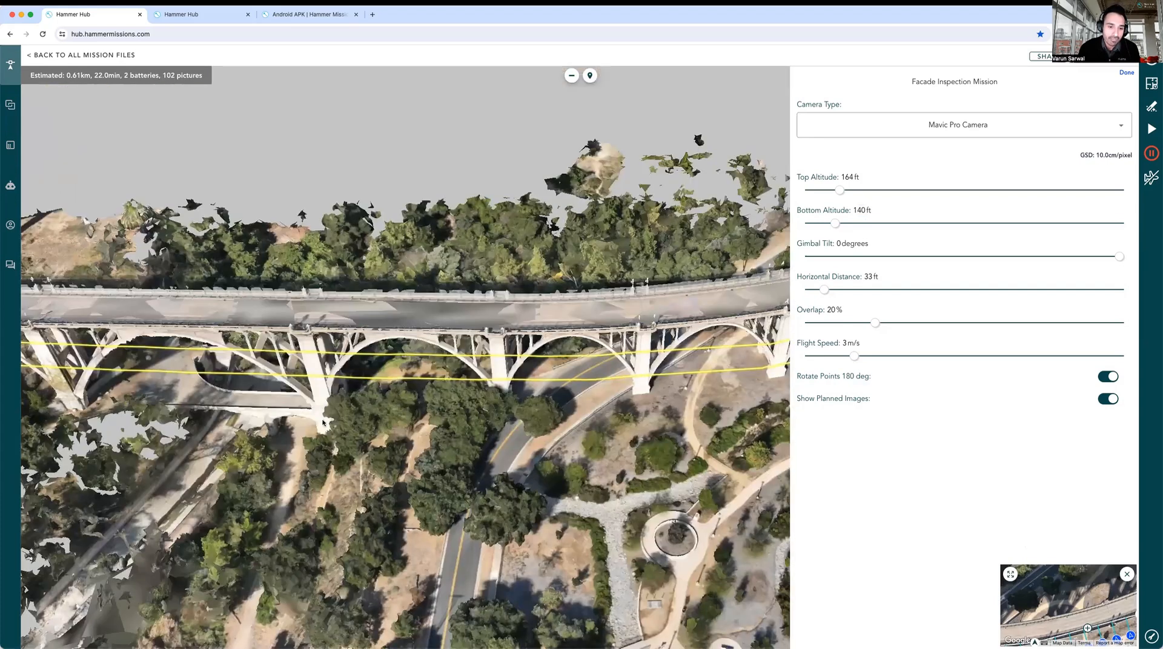
{"action": "left_click_drag", "start_coordinate": [256, 421], "coordinate": [564, 286]}
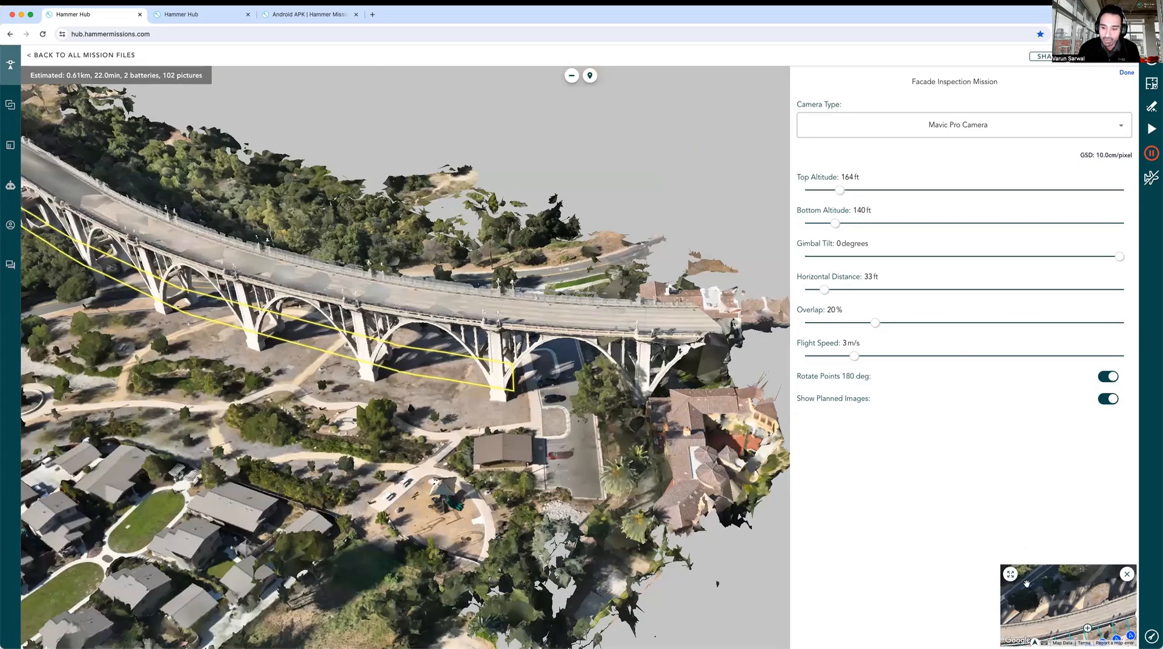
Extend the facade line's eastern end along the bridge edge toward the tile-roofed houses and check that stretch in the 3D model.
{"action": "left_click", "coordinate": [1011, 575]}
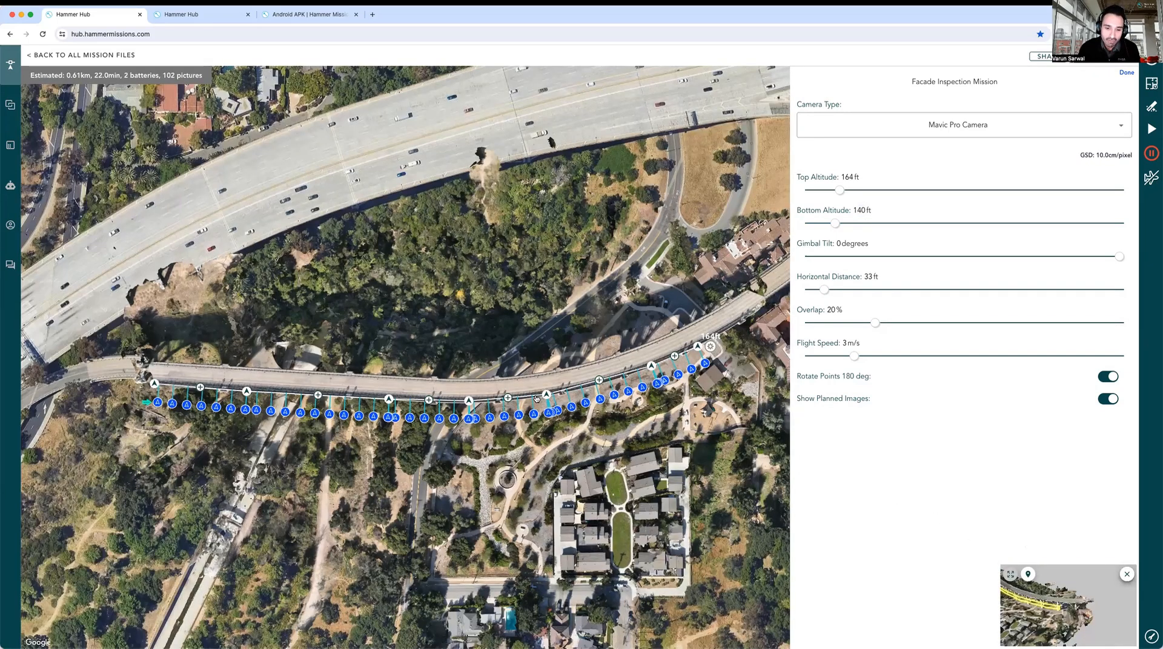
{"action": "scroll", "coordinate": [537, 399], "scroll_direction": "up", "scroll_amount": 3}
{"action": "left_click_drag", "start_coordinate": [516, 426], "coordinate": [571, 357]}
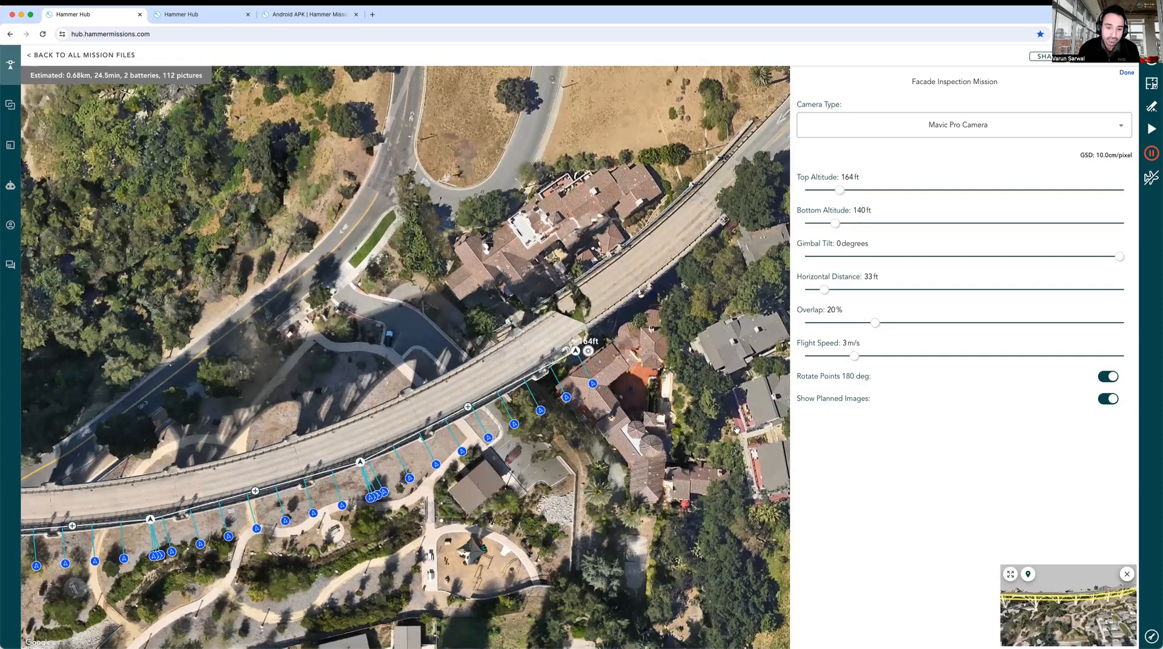
{"action": "left_click", "coordinate": [1009, 575]}
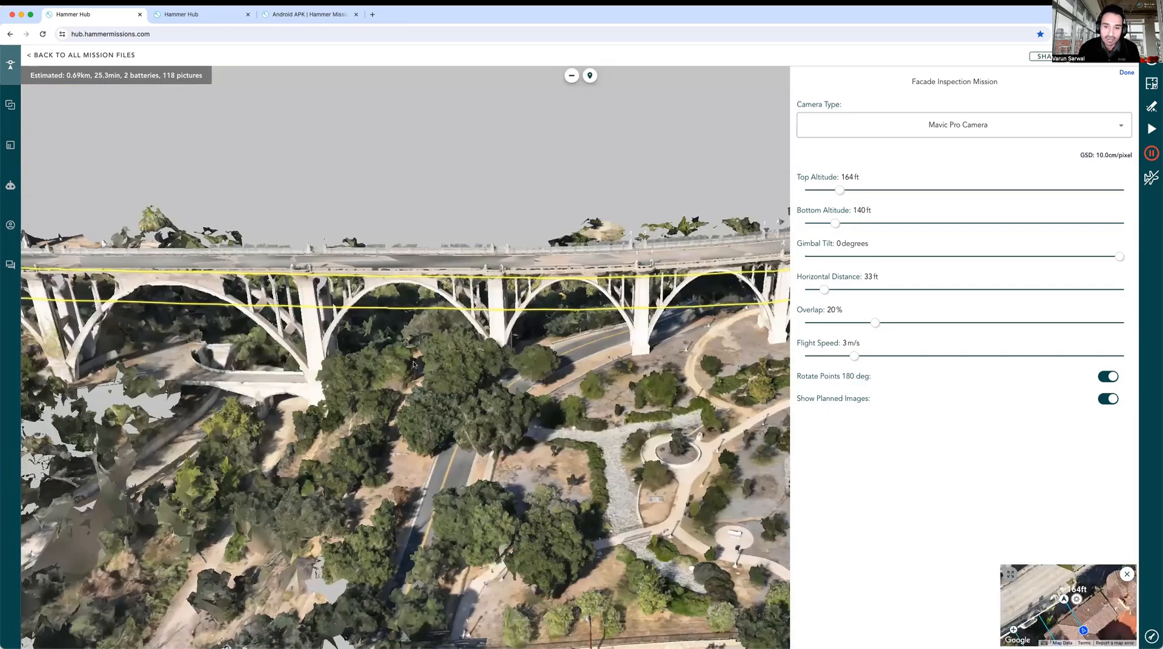
{"action": "left_click_drag", "start_coordinate": [414, 364], "coordinate": [227, 392]}
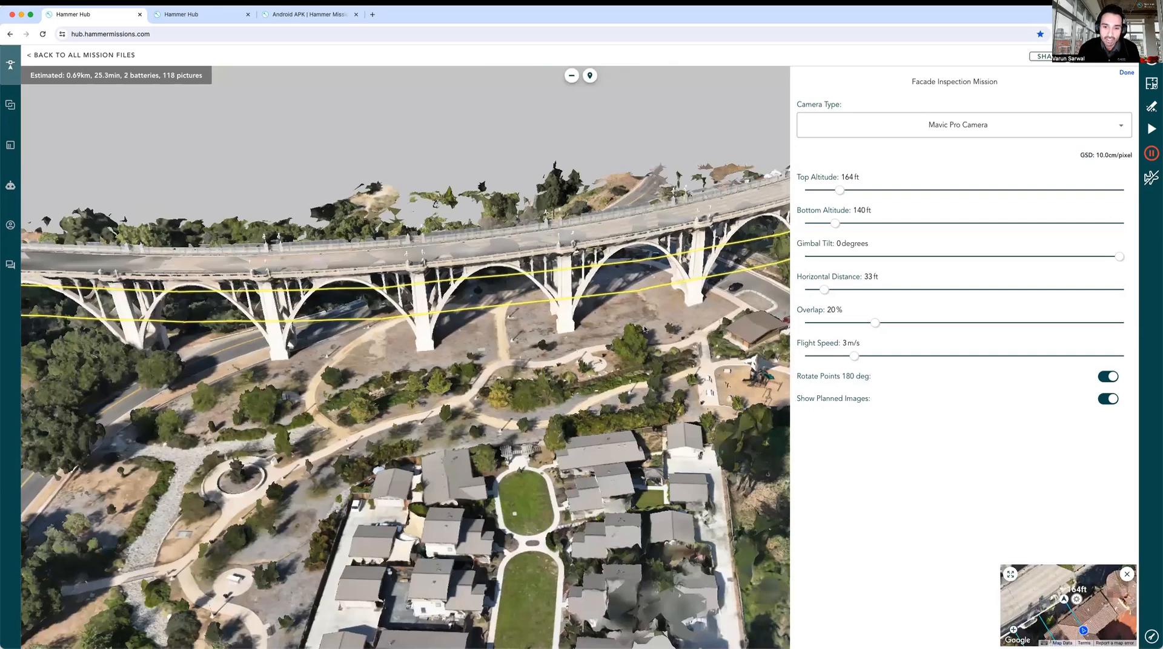
{"action": "left_click_drag", "start_coordinate": [656, 342], "coordinate": [406, 433]}
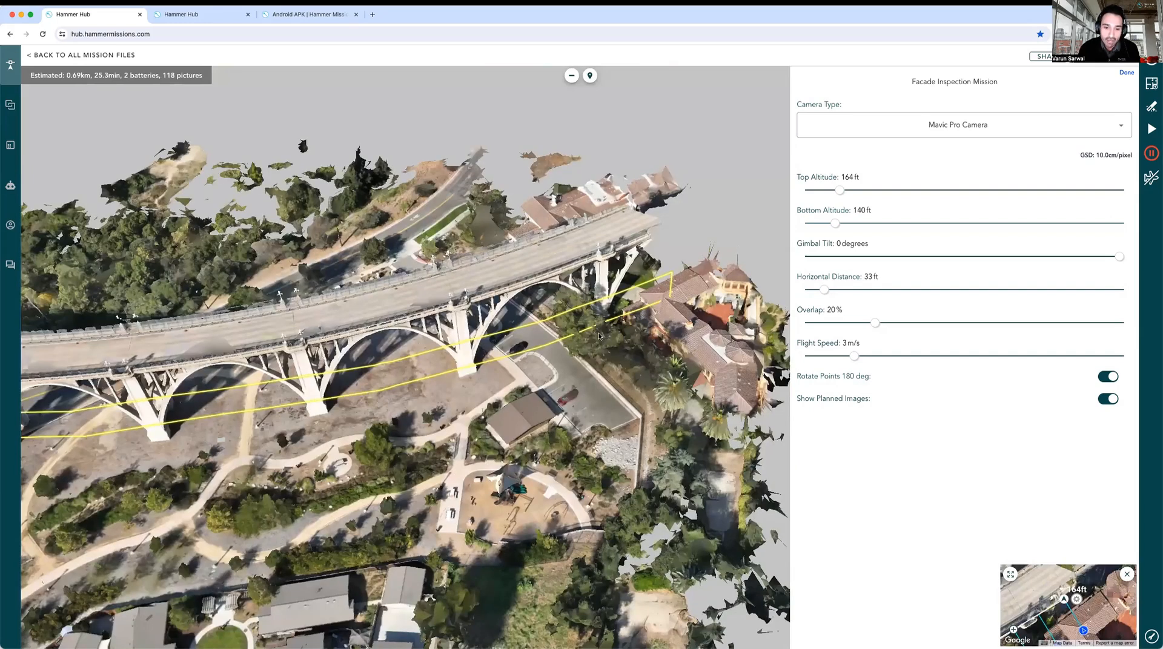
{"action": "scroll", "coordinate": [577, 333], "scroll_direction": "up", "scroll_amount": 3}
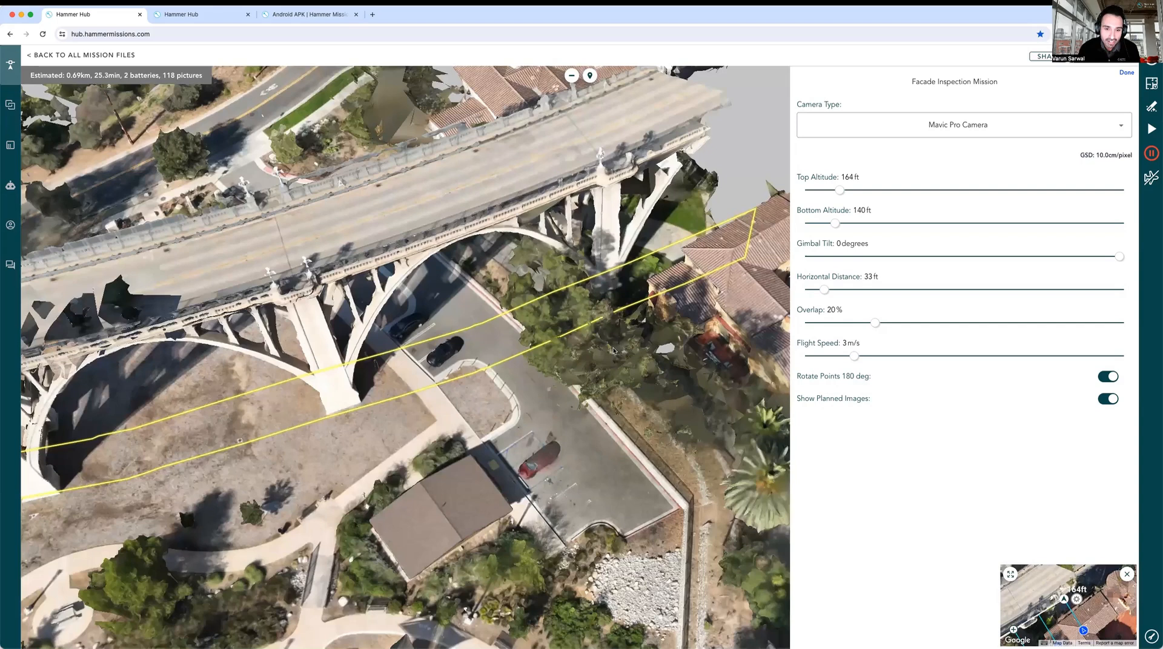
{"action": "scroll", "coordinate": [561, 313], "scroll_direction": "down", "scroll_amount": 3}
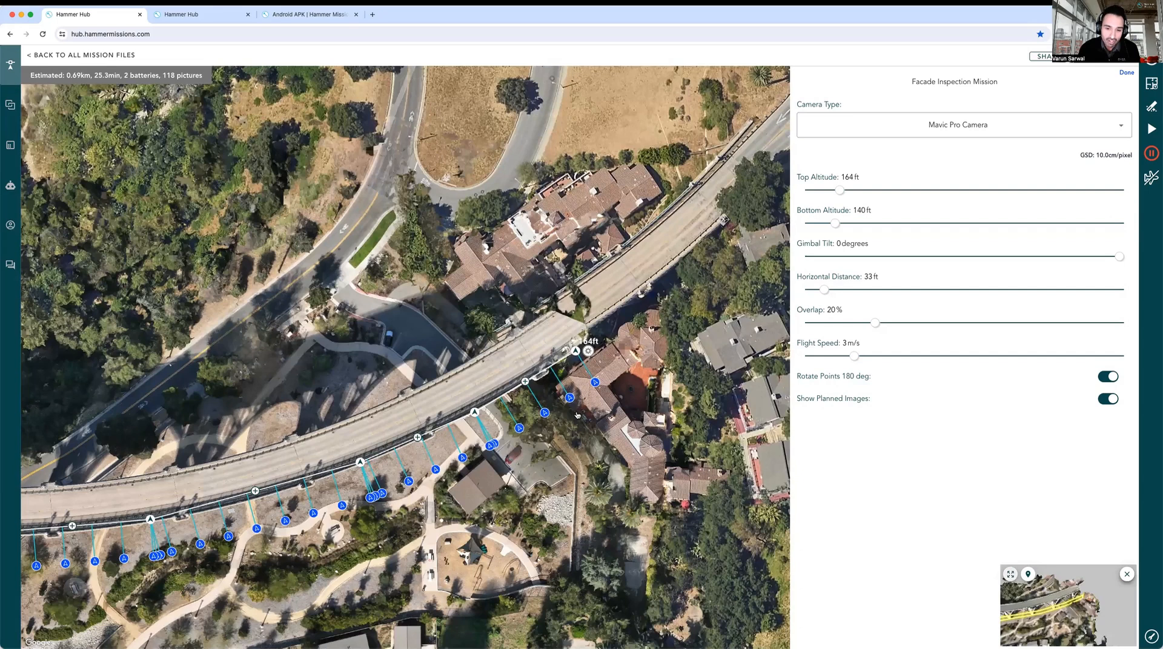
Shorten the facade line's eastern end back to beside the parking lot and review the flight lines along the whole bridge in 3D.
{"action": "left_click_drag", "start_coordinate": [577, 415], "coordinate": [639, 394]}
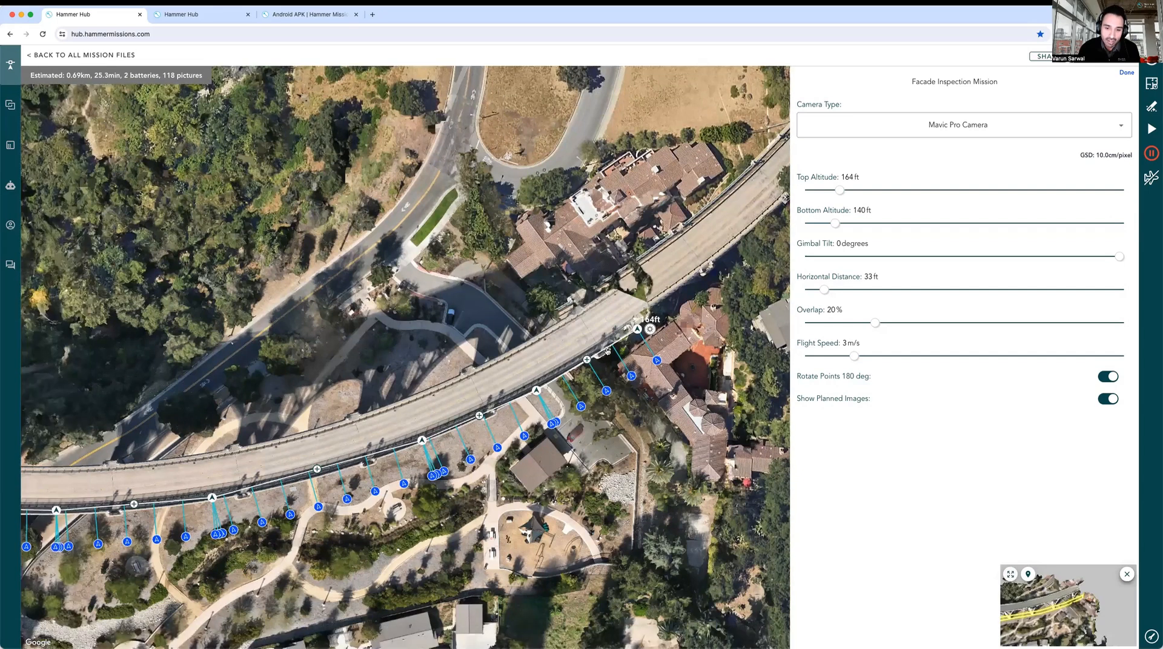
{"action": "left_click", "coordinate": [550, 384]}
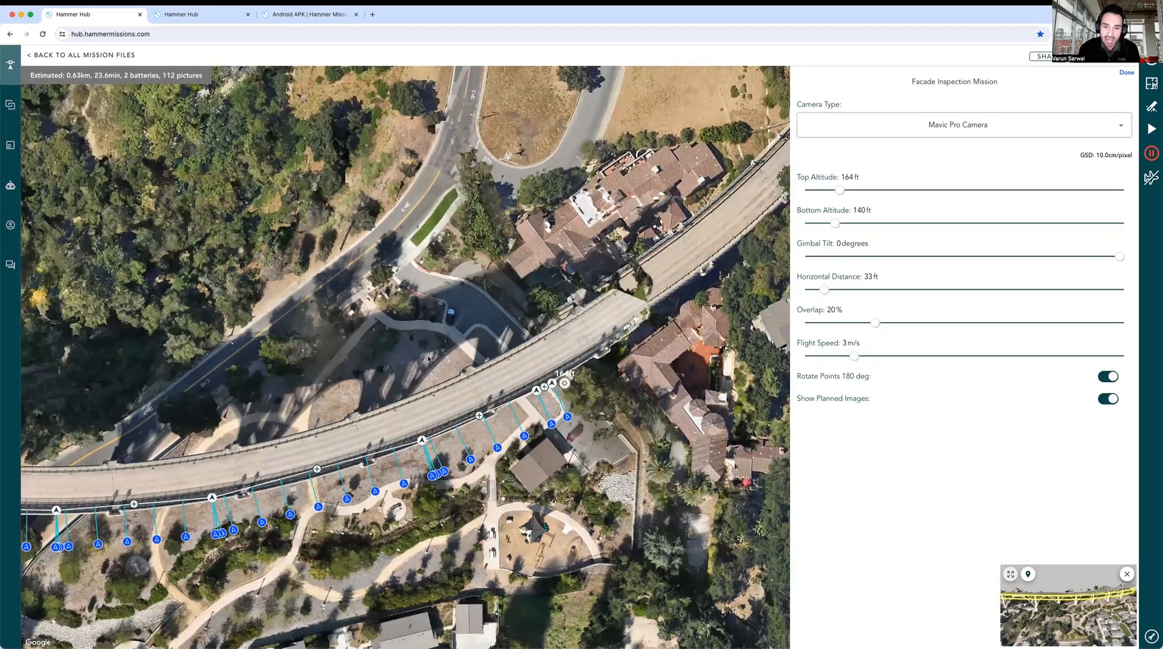
{"action": "left_click", "coordinate": [1011, 574]}
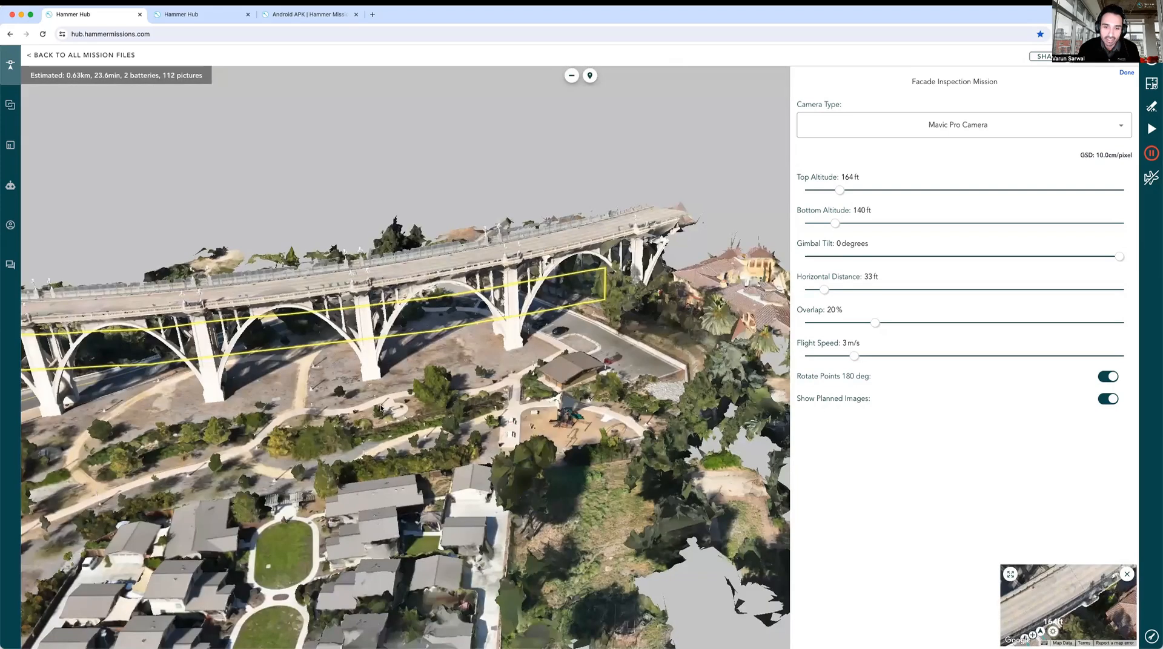
{"action": "left_click_drag", "start_coordinate": [422, 383], "coordinate": [770, 332]}
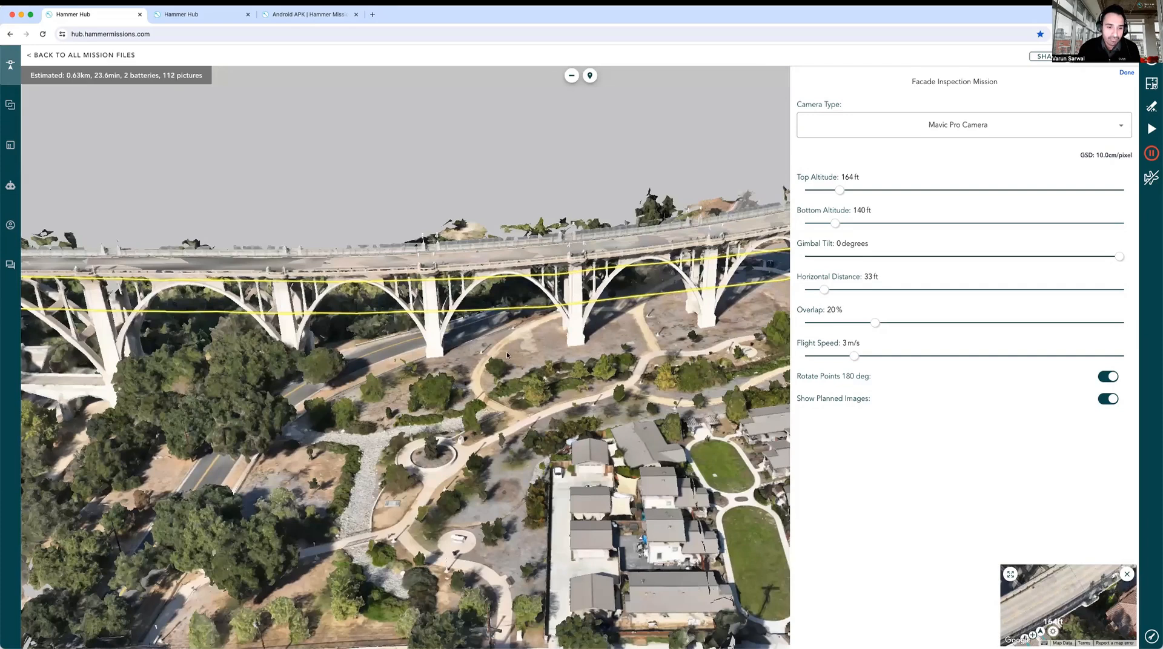
{"action": "left_click_drag", "start_coordinate": [395, 345], "coordinate": [751, 359]}
{"action": "left_click_drag", "start_coordinate": [272, 328], "coordinate": [491, 368]}
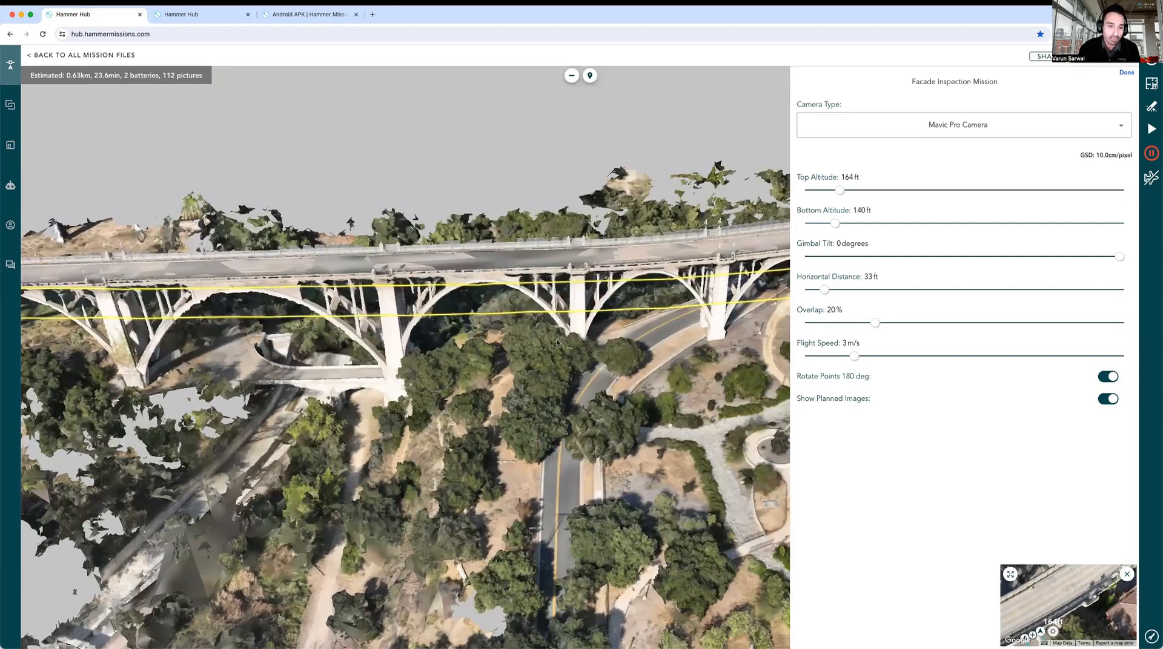
{"action": "left_click_drag", "start_coordinate": [596, 333], "coordinate": [616, 334]}
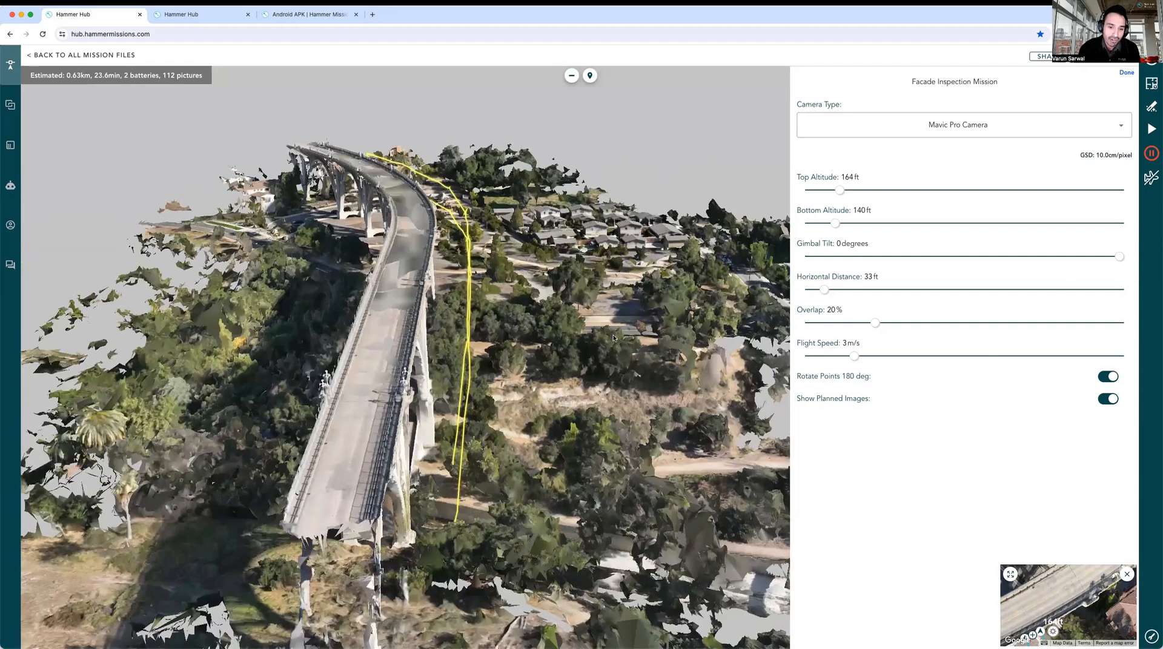
{"action": "left_click_drag", "start_coordinate": [618, 332], "coordinate": [579, 345]}
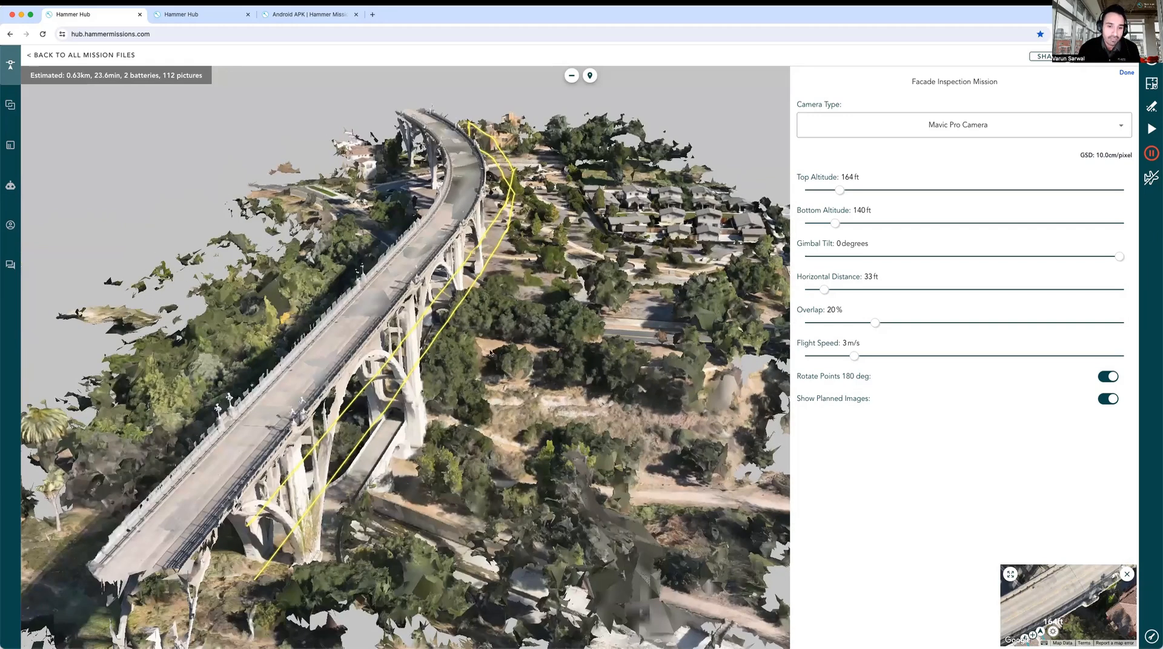
{"action": "left_click_drag", "start_coordinate": [492, 351], "coordinate": [550, 349]}
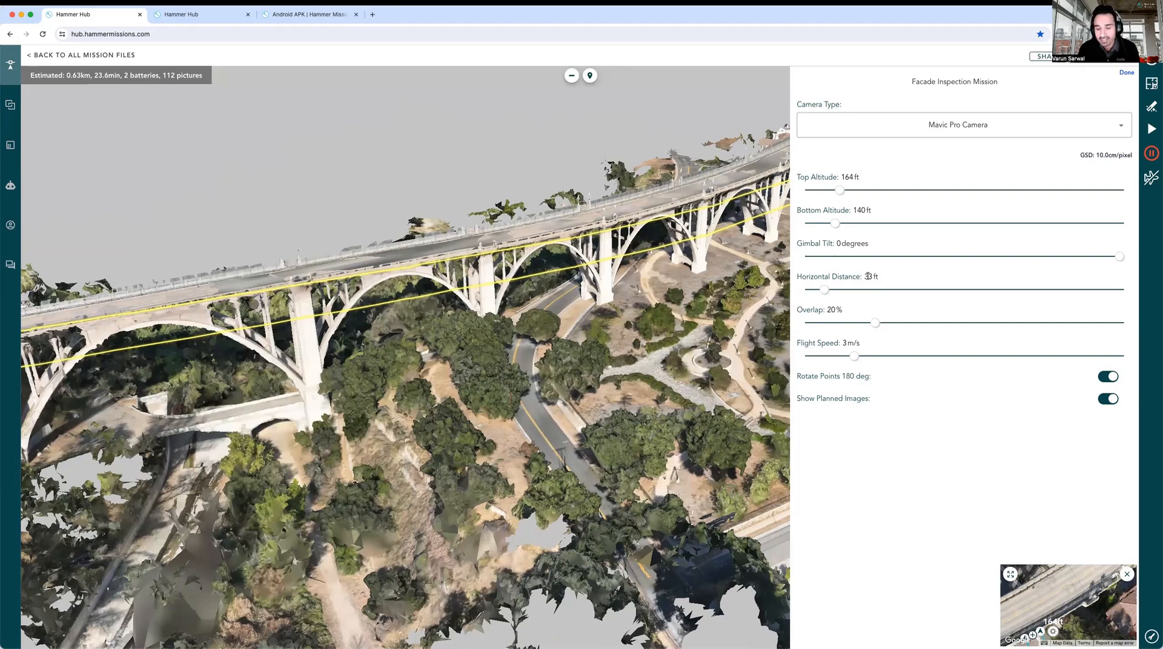
Set the facade mission's horizontal distance to 100 ft and inspect the flight lines beside the arches in the 3D model.
{"action": "left_click", "coordinate": [868, 276]}
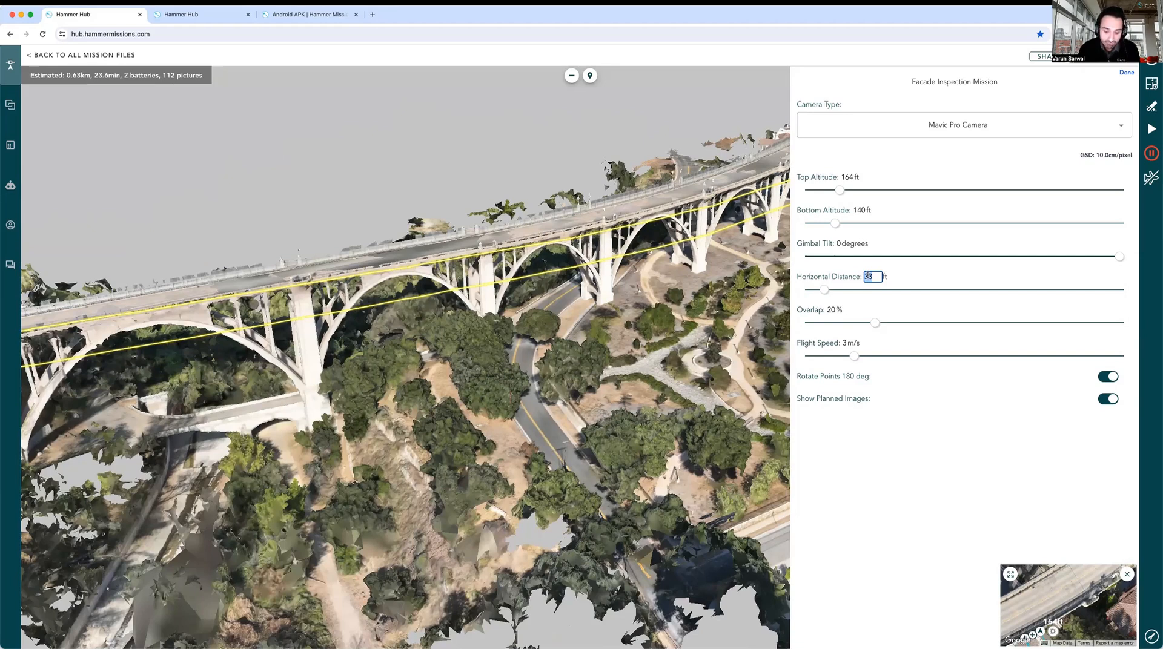
{"action": "type", "text": "00"}
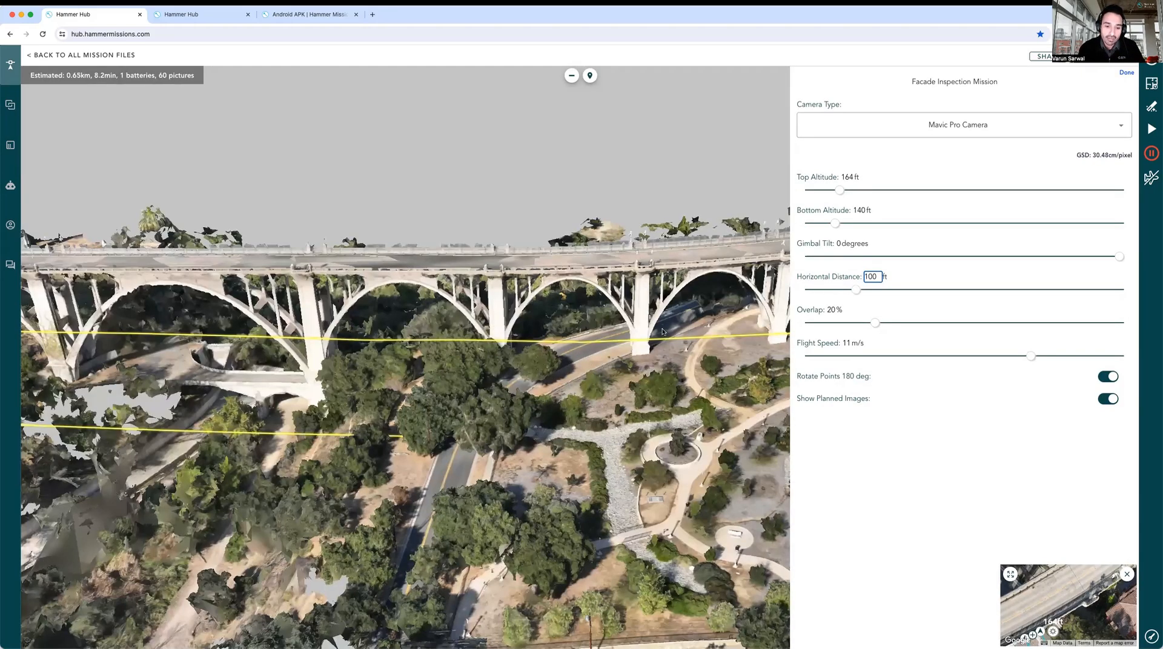
{"action": "left_click_drag", "start_coordinate": [677, 323], "coordinate": [639, 325]}
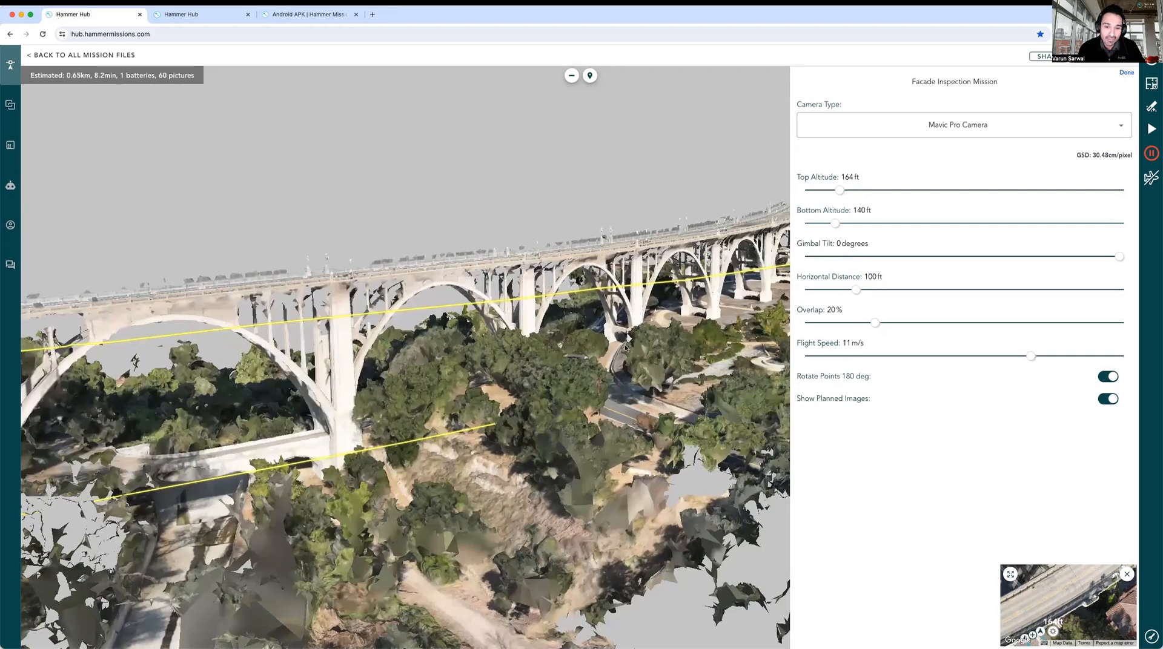
{"action": "left_click_drag", "start_coordinate": [560, 319], "coordinate": [568, 427]}
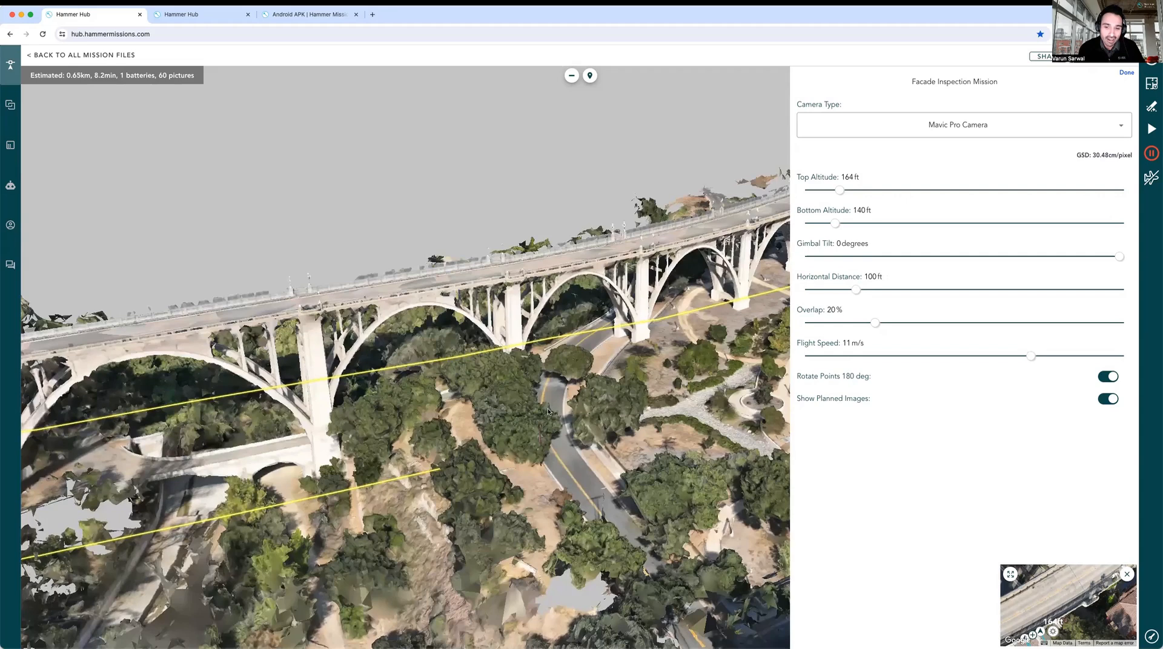
Set the facade mission's horizontal distance to 50 ft and check the flight lines beside the arches in the 3D model.
{"action": "left_click_drag", "start_coordinate": [618, 387], "coordinate": [569, 390]}
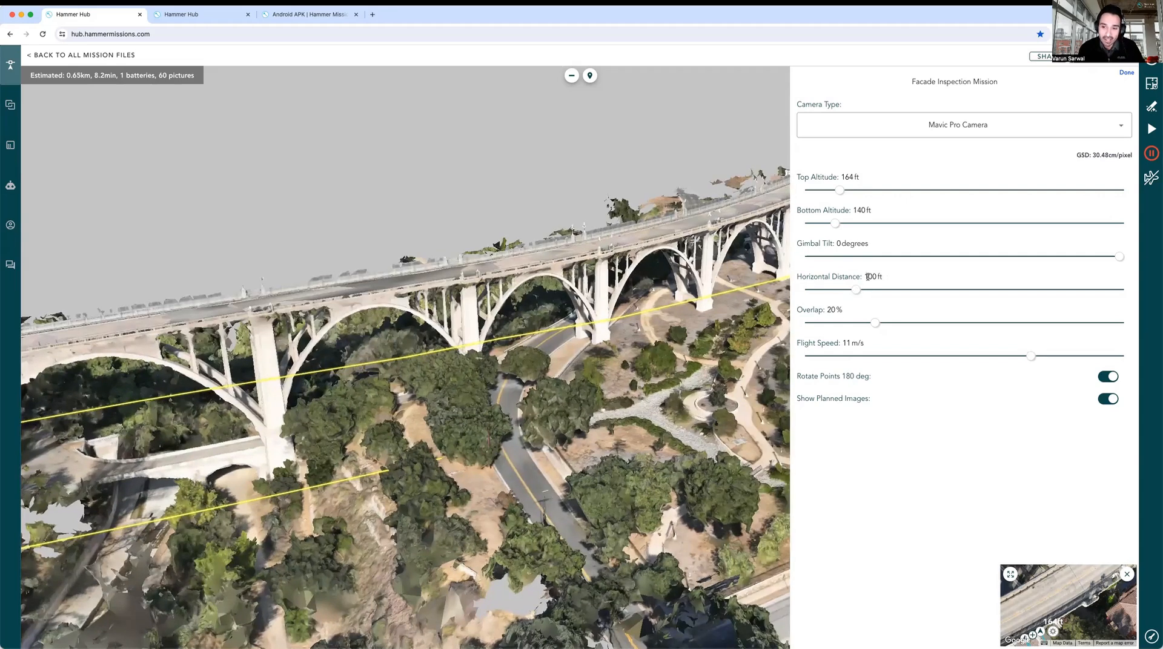
{"action": "left_click", "coordinate": [868, 276]}
{"action": "type", "text": "50"}
{"action": "left_click", "coordinate": [915, 275]}
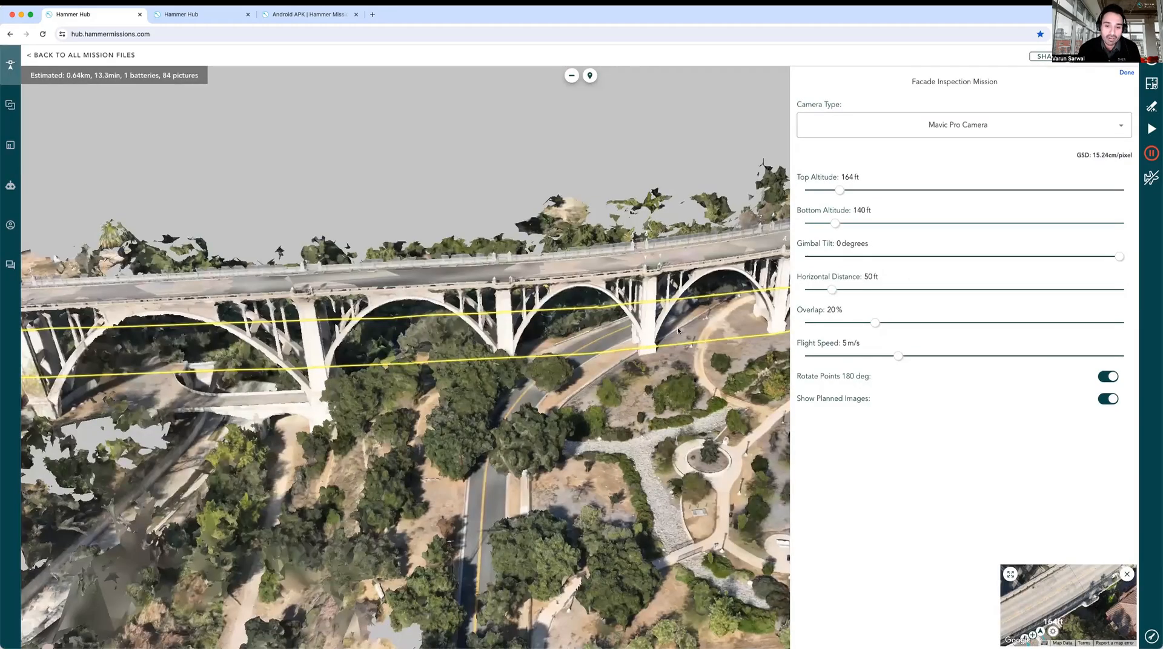
{"action": "left_click_drag", "start_coordinate": [718, 301], "coordinate": [662, 325]}
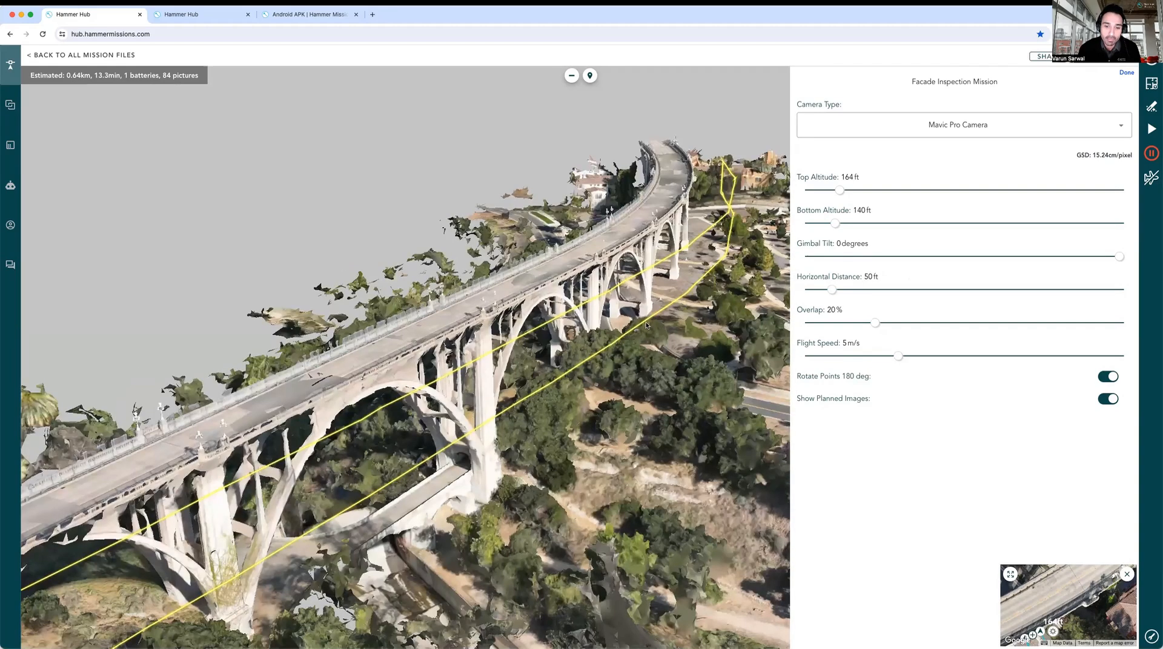
{"action": "left_click_drag", "start_coordinate": [587, 322], "coordinate": [611, 367]}
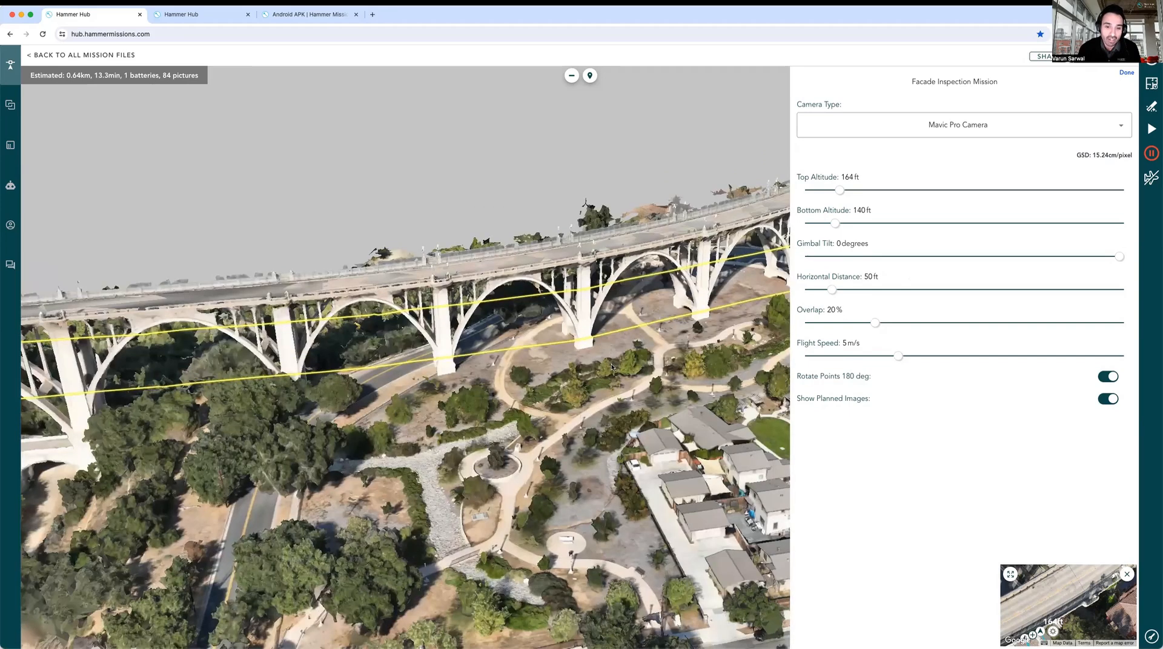
Set the facade mission's overlap to 70%.
{"action": "left_click", "coordinate": [833, 310]}
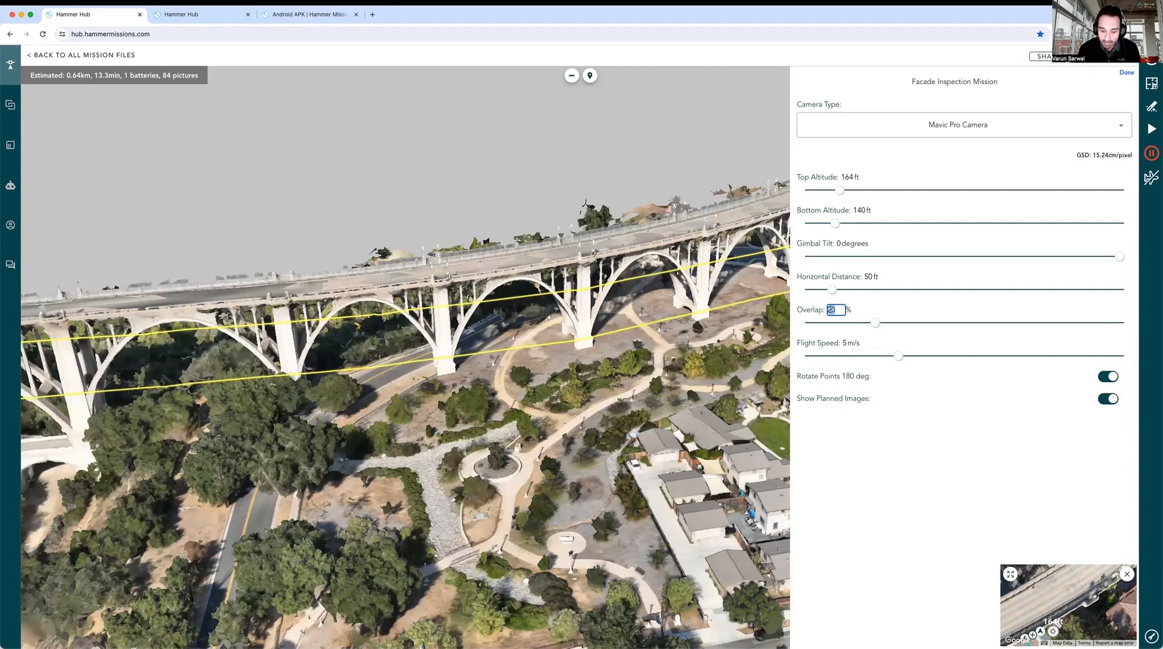
{"action": "type", "text": "70"}
{"action": "key", "text": "Return"}
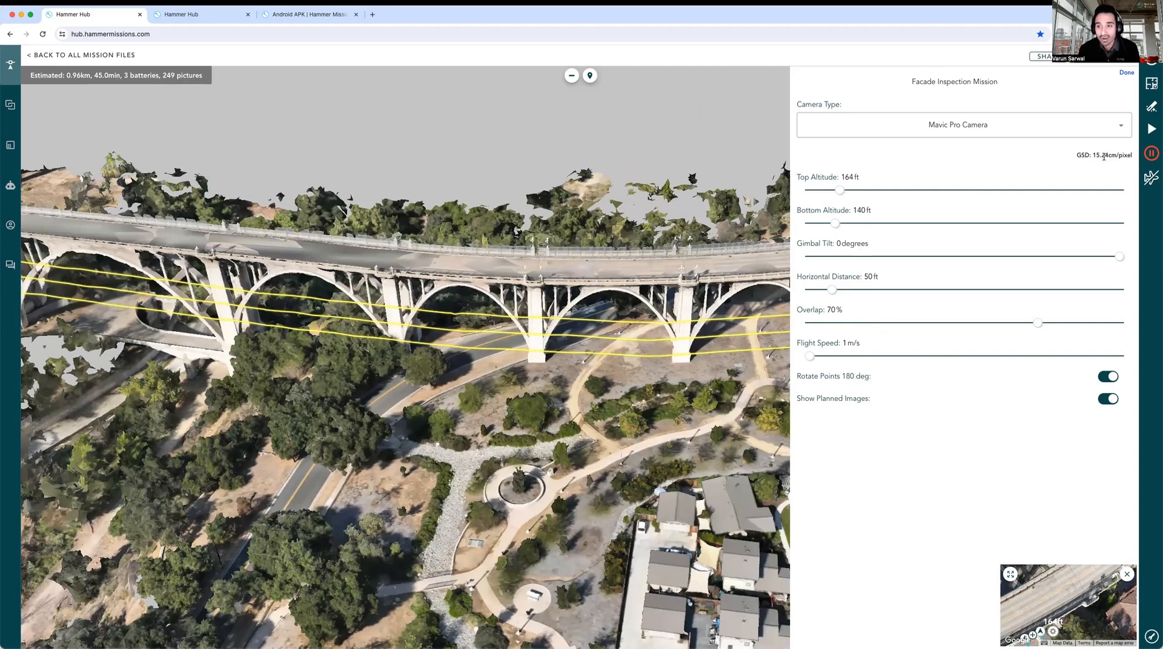
Change the facade mission's camera type to Mavic 3 Enterprise Wide Camera and check the ground sampling distance.
{"action": "left_click", "coordinate": [986, 124]}
{"action": "type", "text": "mavic 3"}
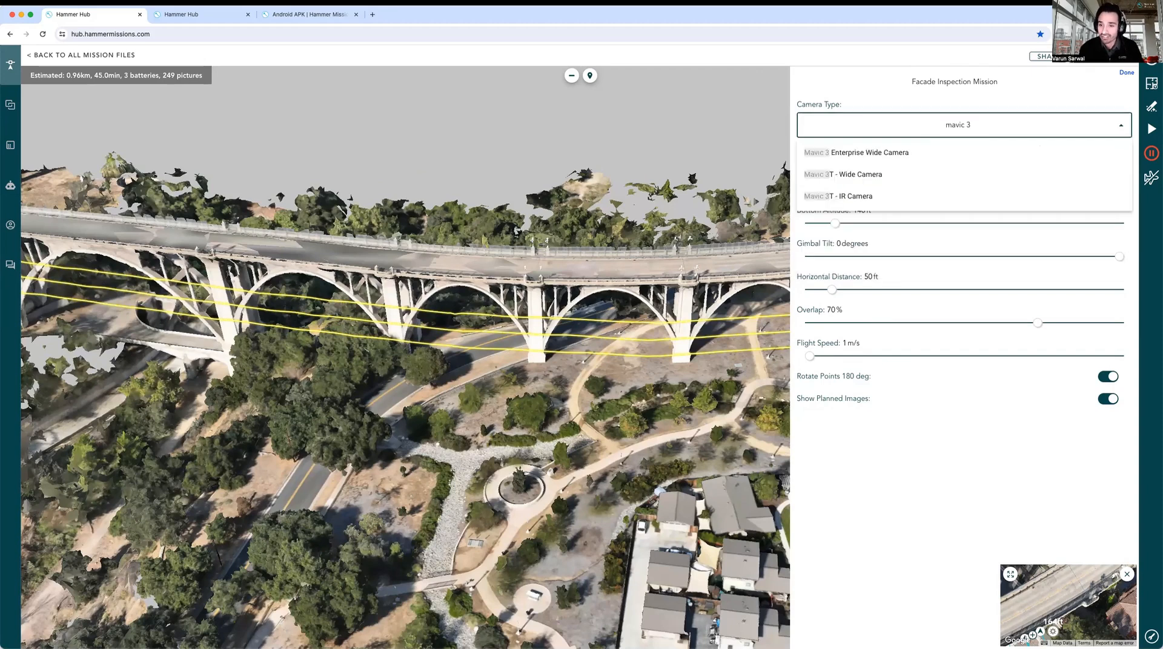
{"action": "left_click", "coordinate": [982, 149]}
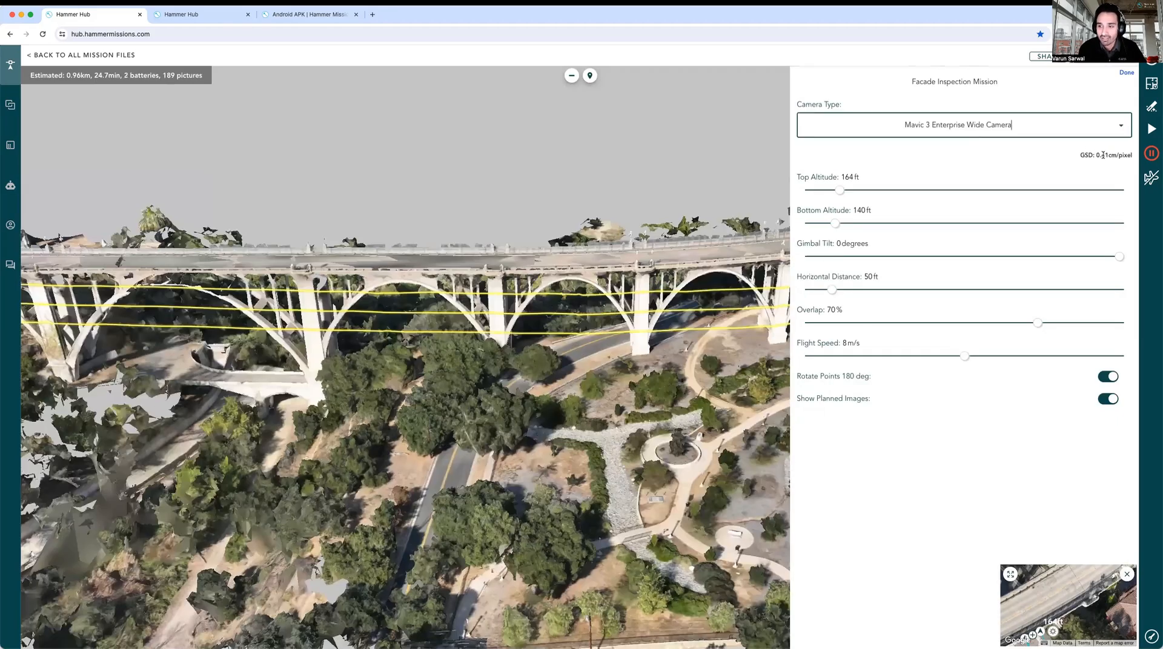
{"action": "left_click_drag", "start_coordinate": [1133, 155], "coordinate": [1014, 169]}
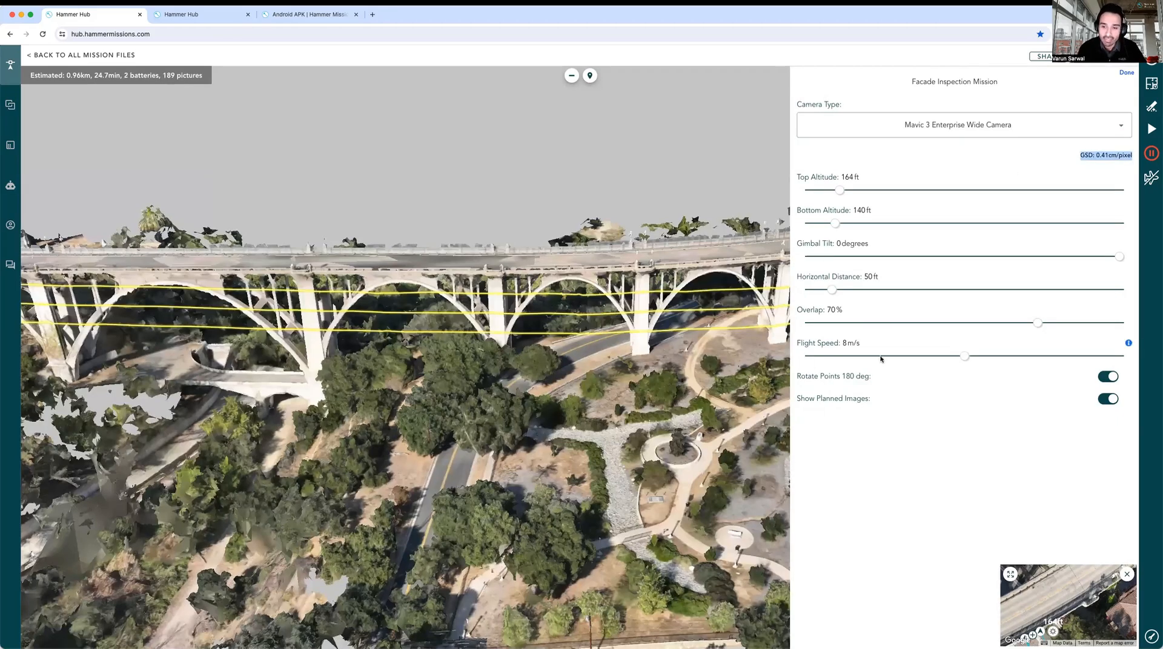
Review the facade flight lines along the whole bridge in the 3D model and finish editing the mission.
{"action": "left_click_drag", "start_coordinate": [576, 353], "coordinate": [662, 337]}
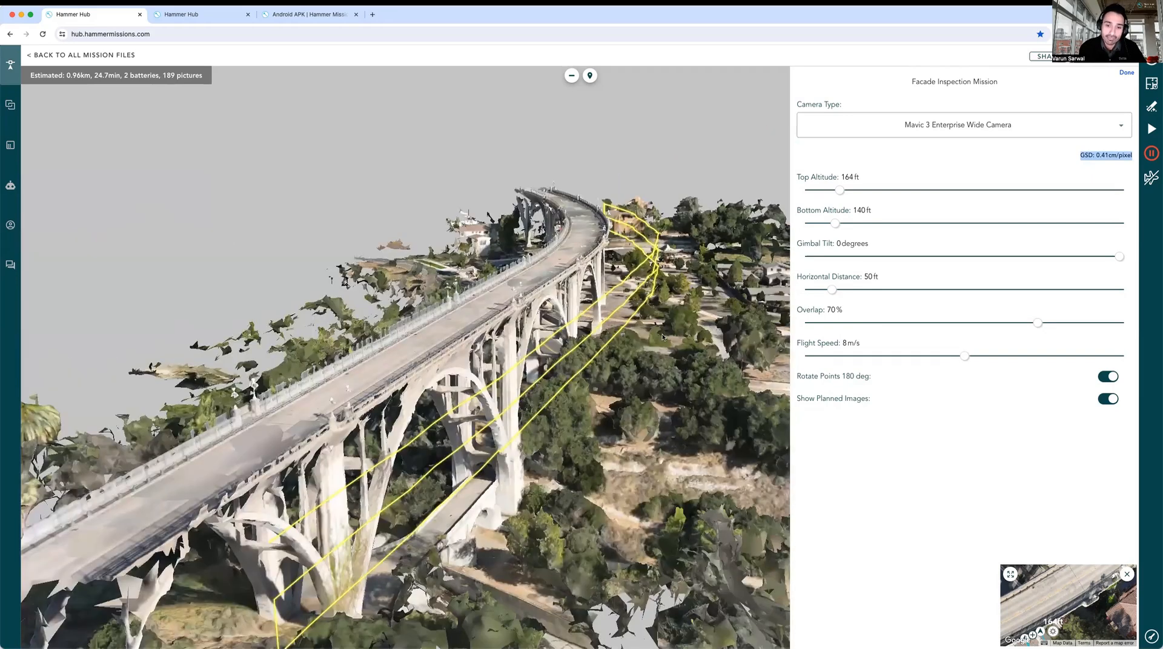
{"action": "left_click_drag", "start_coordinate": [585, 386], "coordinate": [567, 382]}
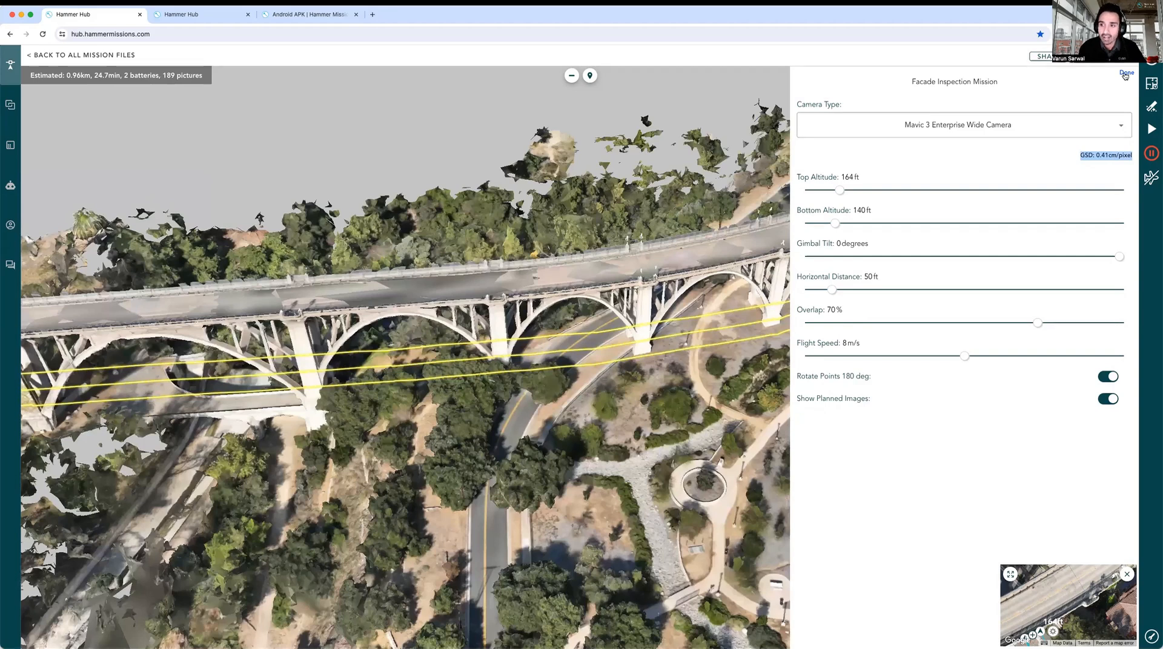
{"action": "left_click_drag", "start_coordinate": [651, 151], "coordinate": [411, 161]}
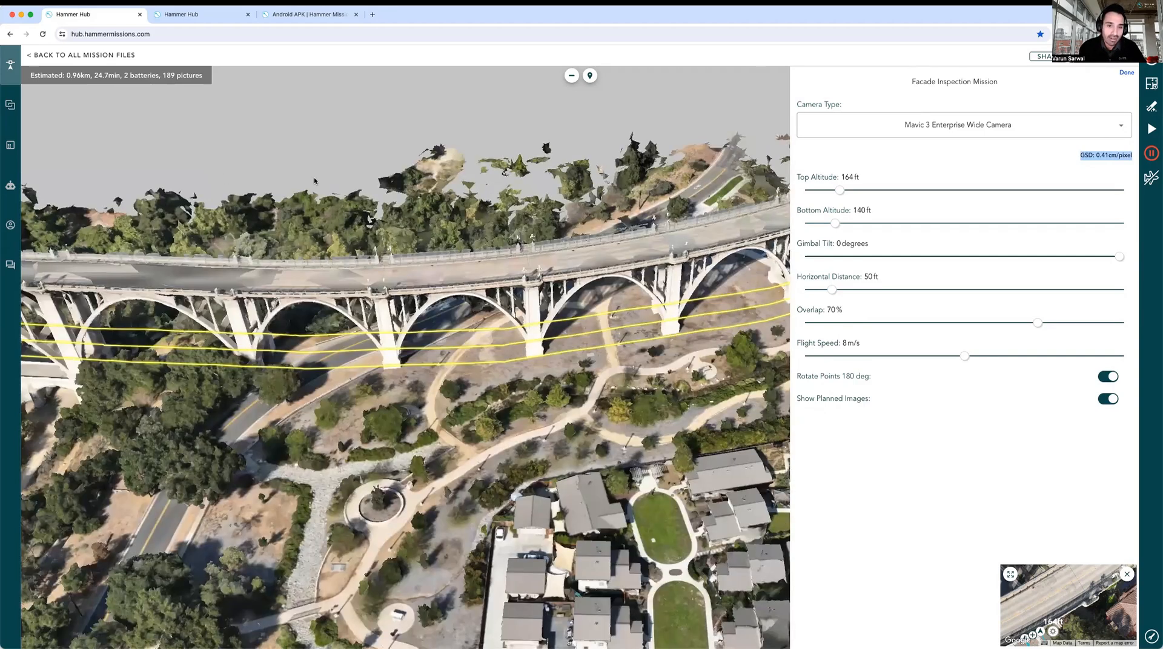
{"action": "left_click_drag", "start_coordinate": [314, 178], "coordinate": [427, 200]}
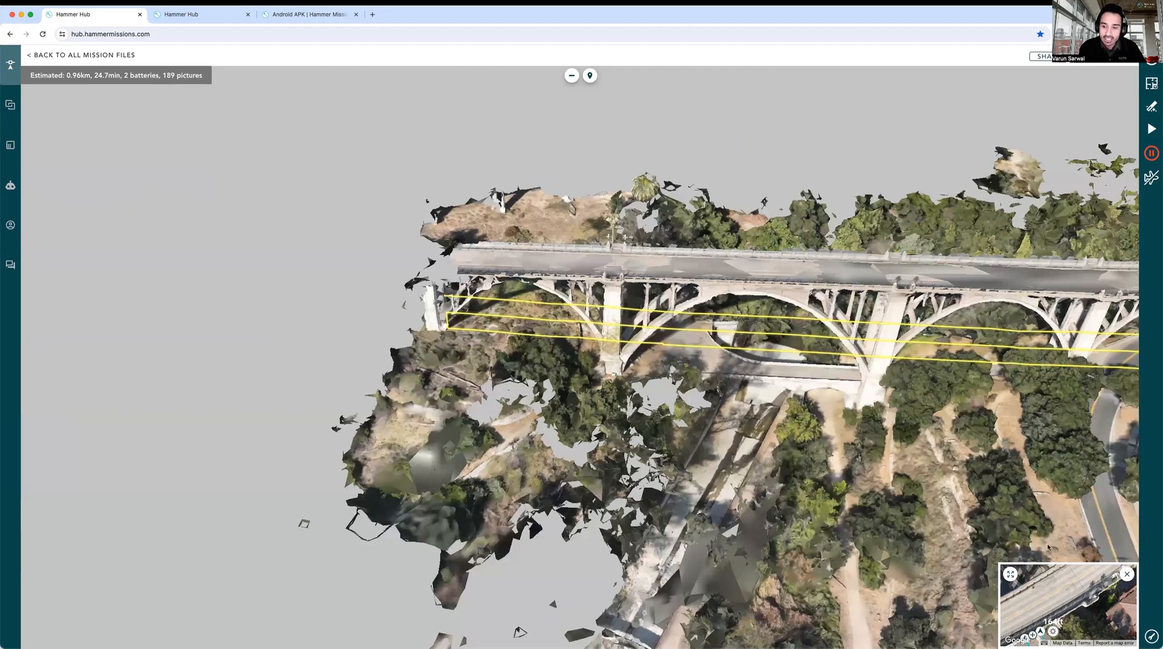
View the planned image points on the map and the Send to Hammer App instructions, and return to the Bridge Demo mission files.
{"action": "left_click_drag", "start_coordinate": [1048, 549], "coordinate": [853, 387]}
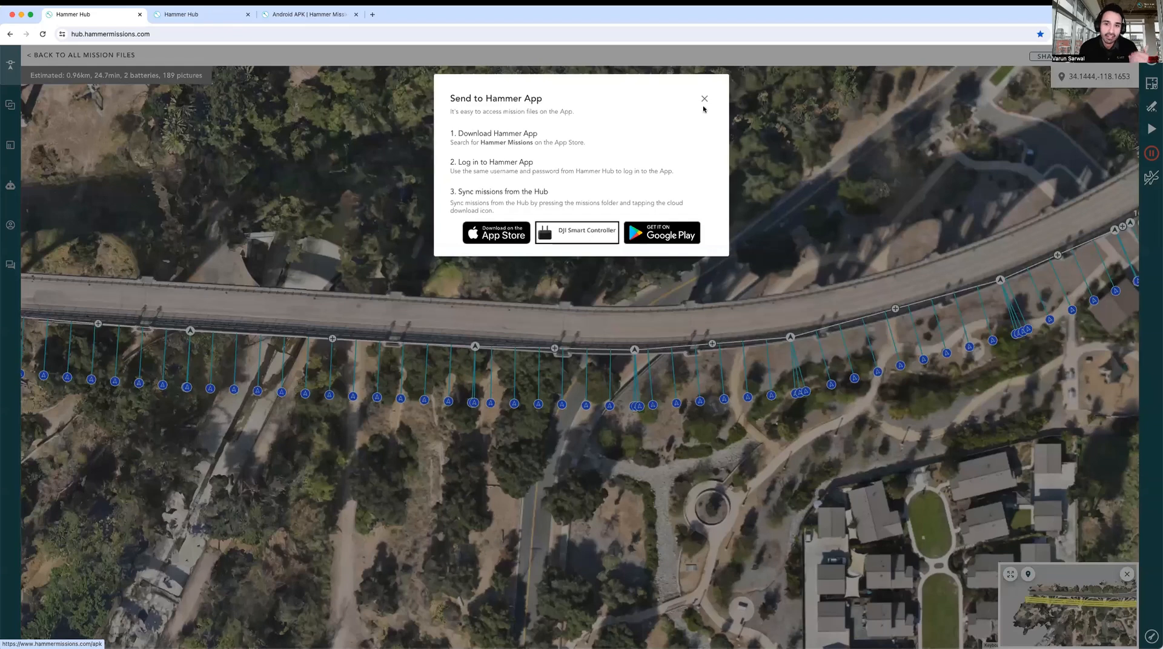
{"action": "left_click", "coordinate": [705, 98]}
{"action": "left_click_drag", "start_coordinate": [499, 206], "coordinate": [642, 194]}
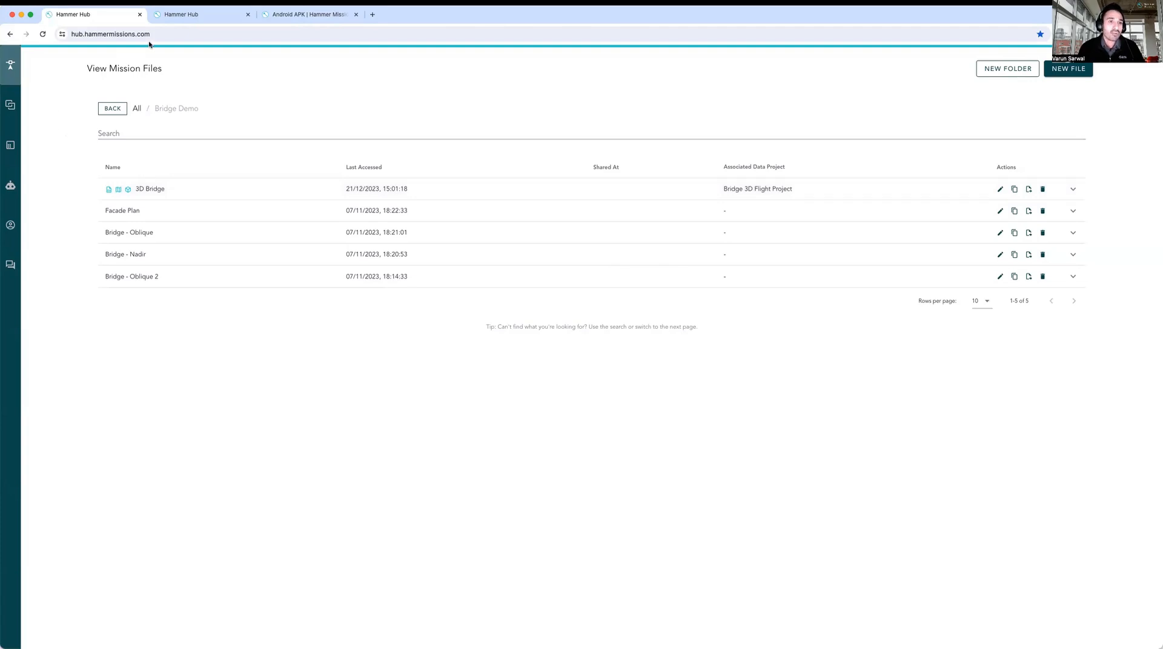
Switch to the bridge's data project and look through its image upload and processing outcome options without adding or processing anything.
{"action": "left_click", "coordinate": [176, 20]}
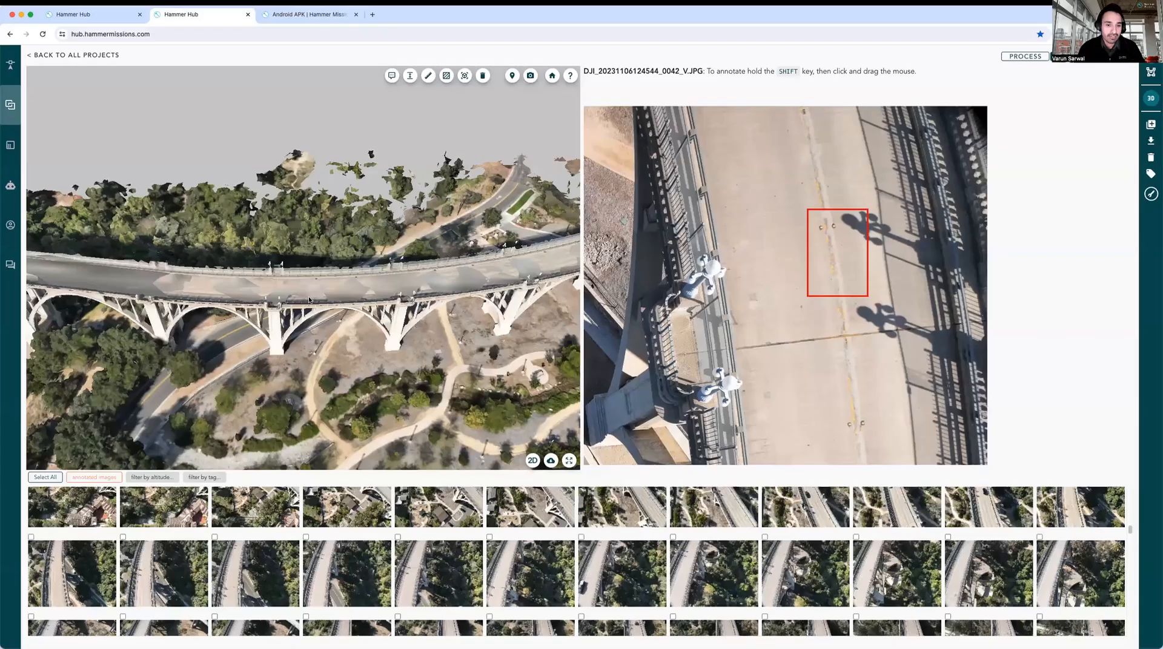
{"action": "left_click_drag", "start_coordinate": [431, 272], "coordinate": [485, 268]}
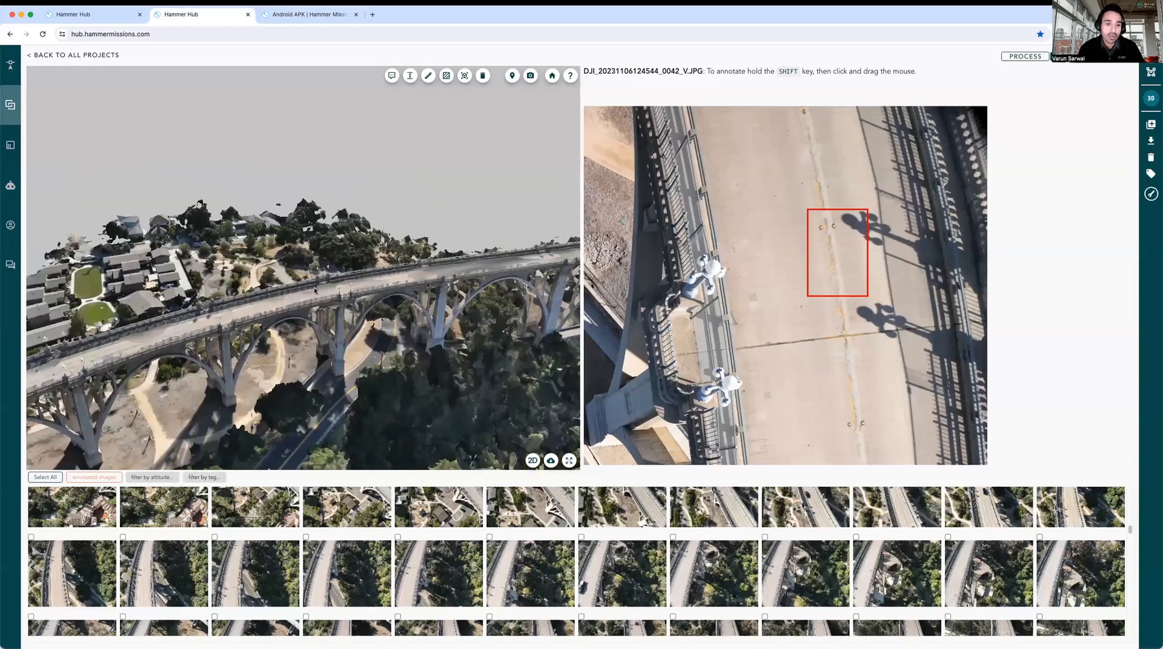
{"action": "left_click", "coordinate": [1151, 125]}
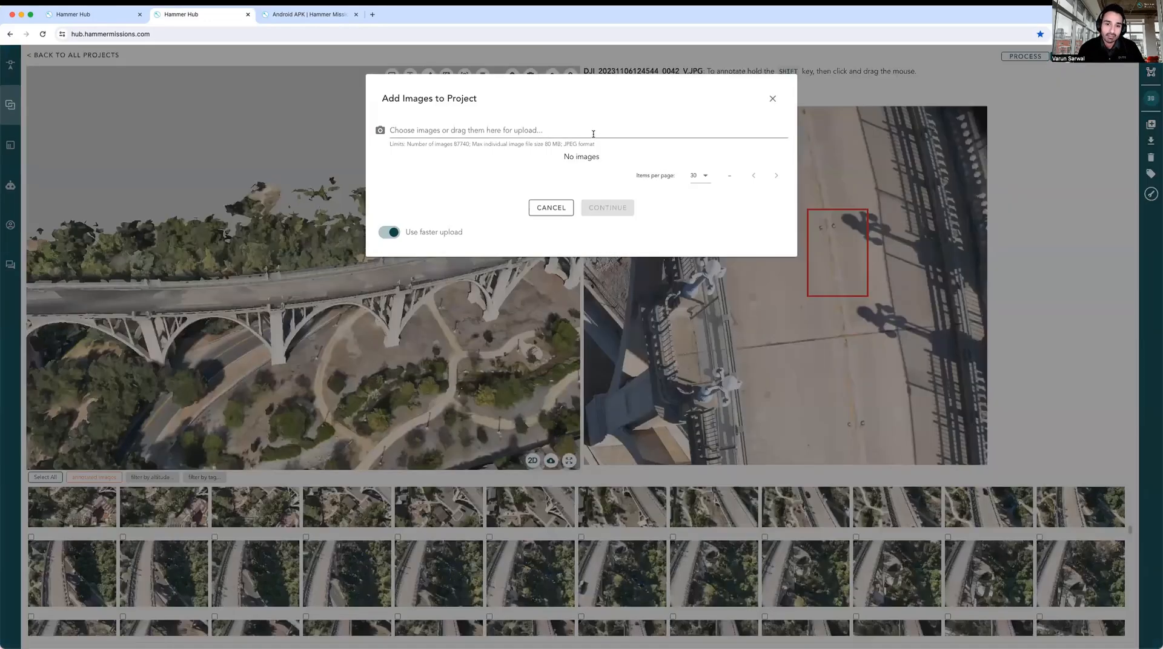
{"action": "left_click", "coordinate": [712, 133]}
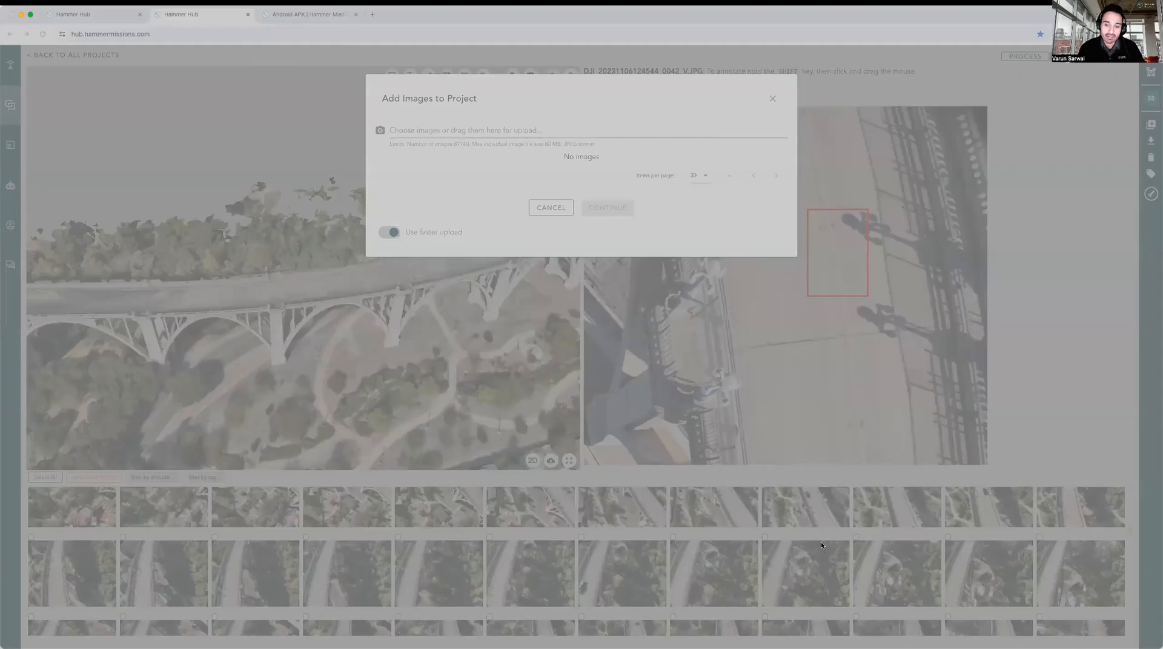
{"action": "left_click", "coordinate": [731, 124]}
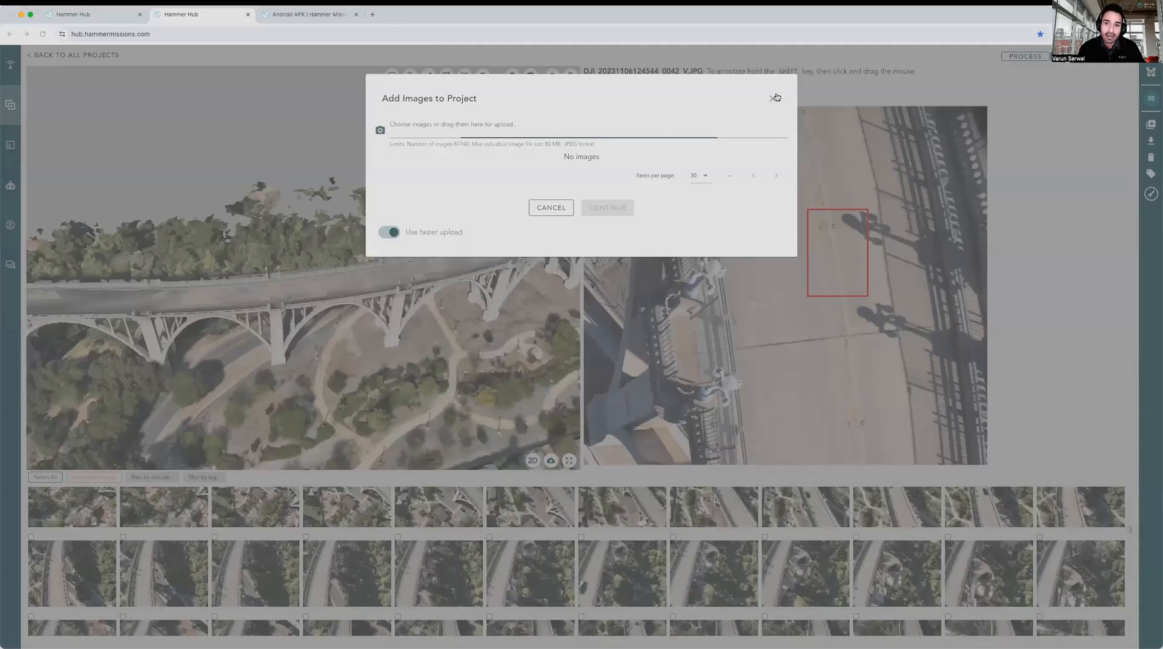
{"action": "left_click", "coordinate": [776, 98]}
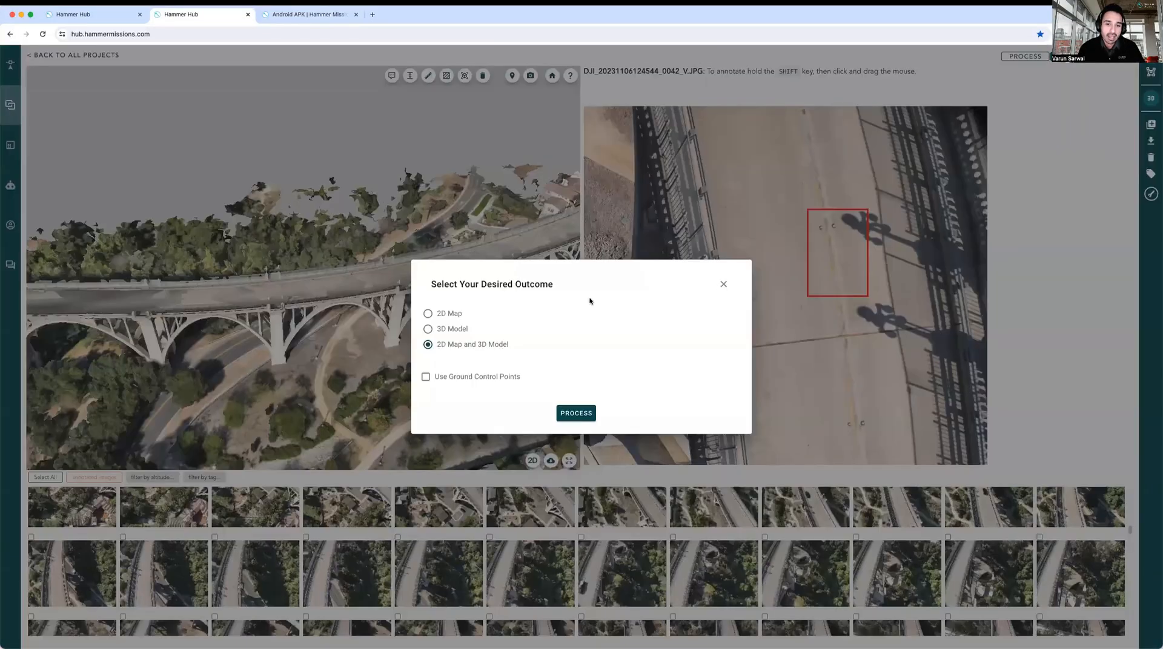
{"action": "left_click", "coordinate": [210, 352]}
Examine the processed bridge model's deck, arches and piers up close and from both sides.
{"action": "left_click_drag", "start_coordinate": [210, 352], "coordinate": [161, 353]}
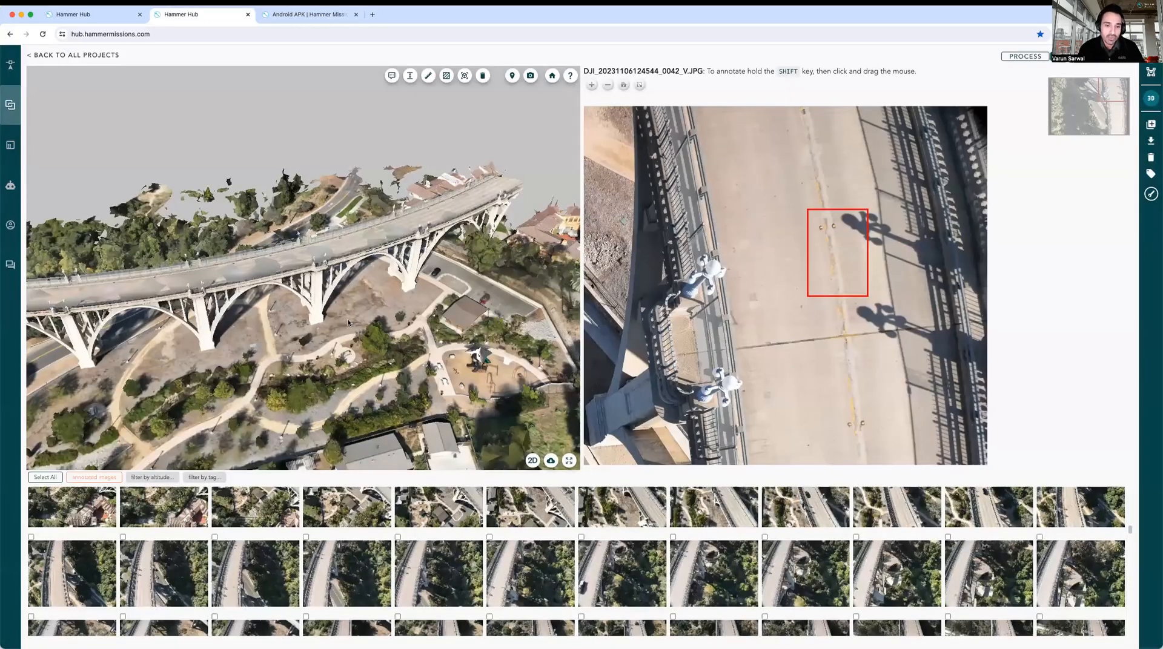
{"action": "left_click_drag", "start_coordinate": [362, 291], "coordinate": [399, 276]}
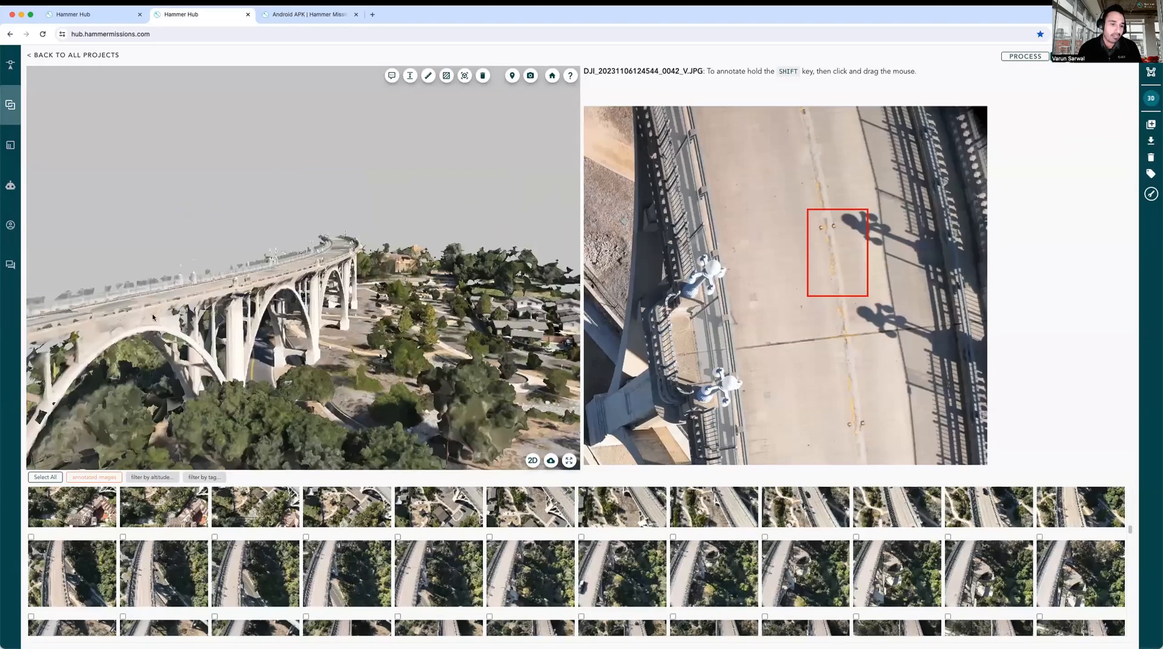
{"action": "left_click_drag", "start_coordinate": [188, 327], "coordinate": [175, 317]}
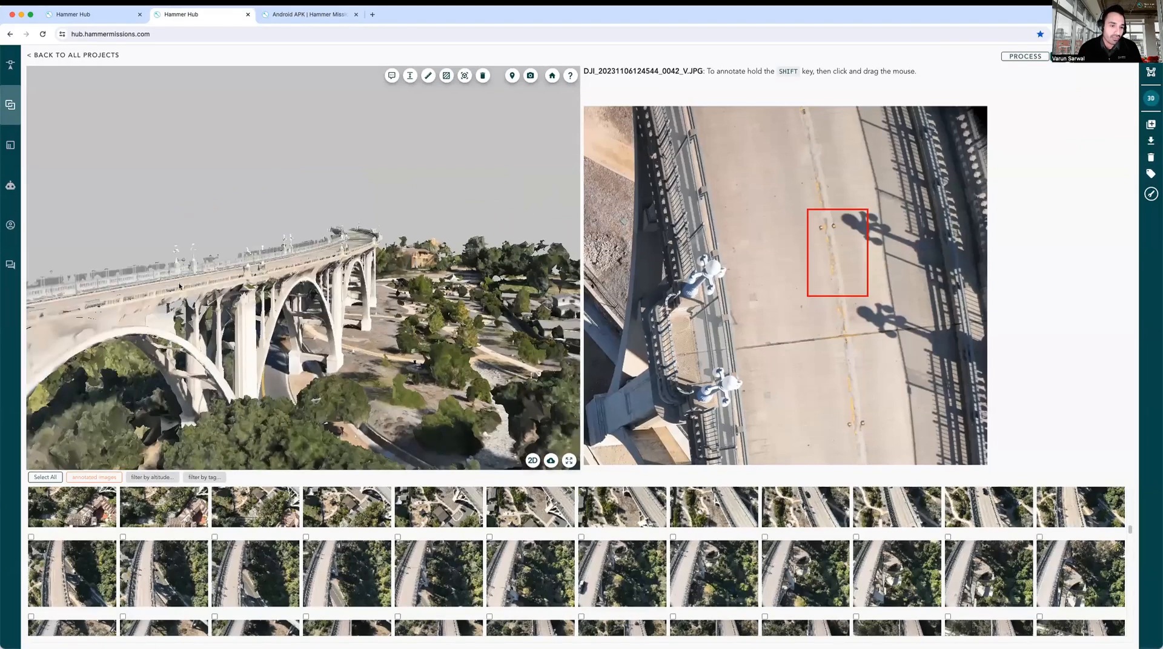
{"action": "scroll", "coordinate": [229, 311], "scroll_direction": "up", "scroll_amount": 4}
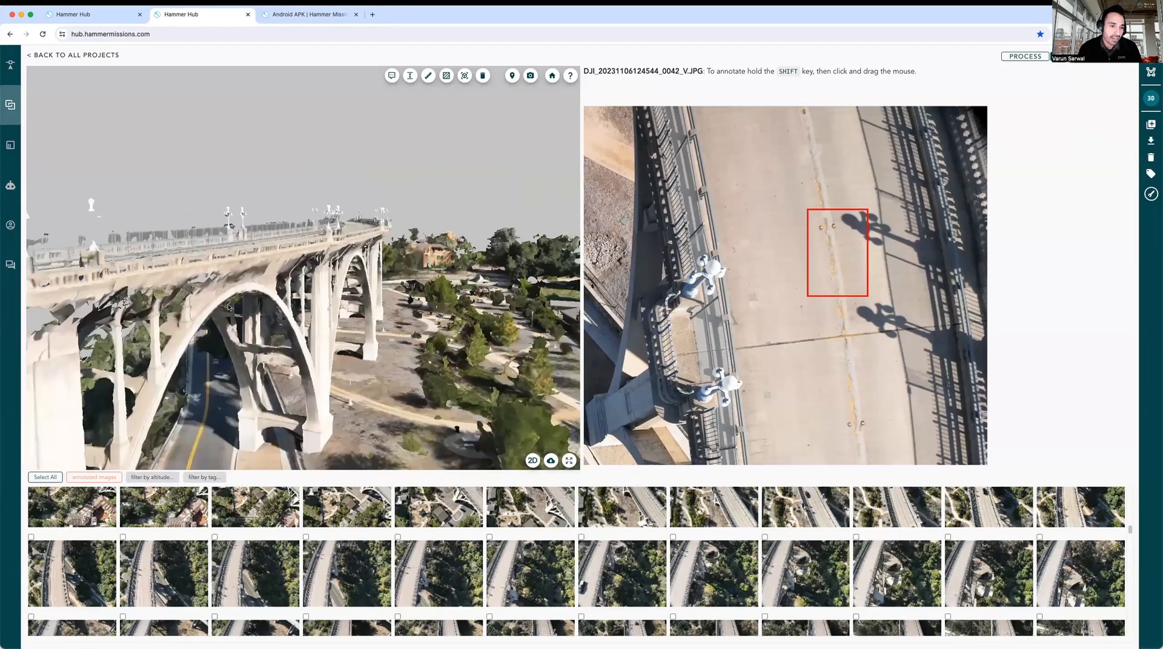
{"action": "left_click_drag", "start_coordinate": [261, 293], "coordinate": [340, 381]}
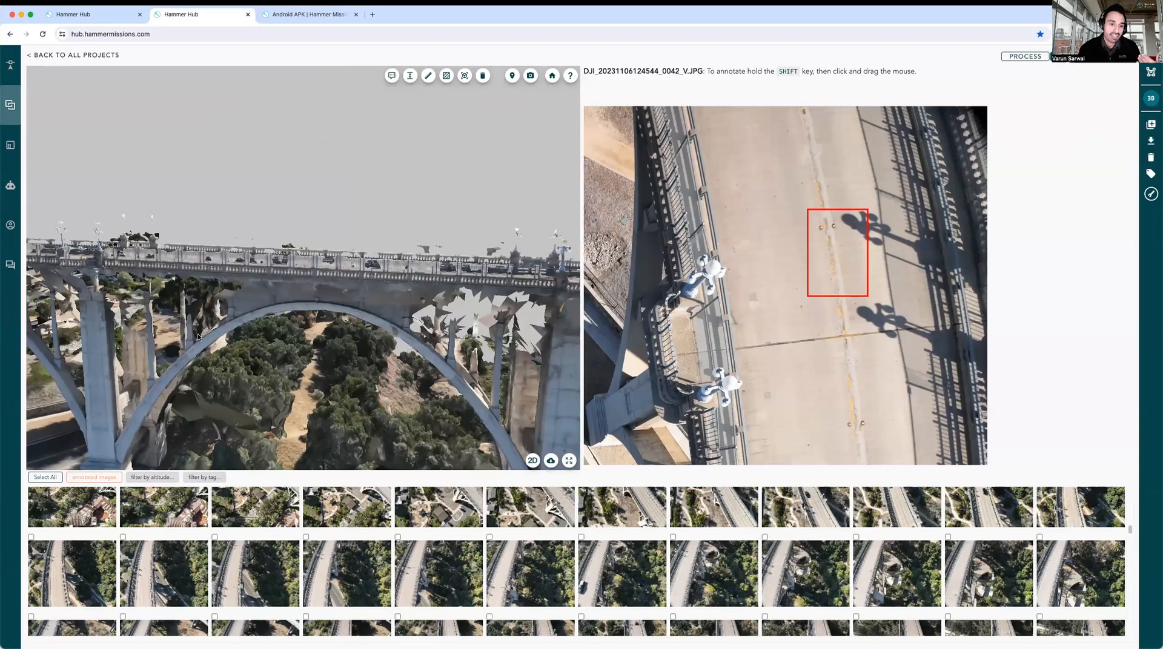
{"action": "left_click_drag", "start_coordinate": [278, 361], "coordinate": [318, 321]}
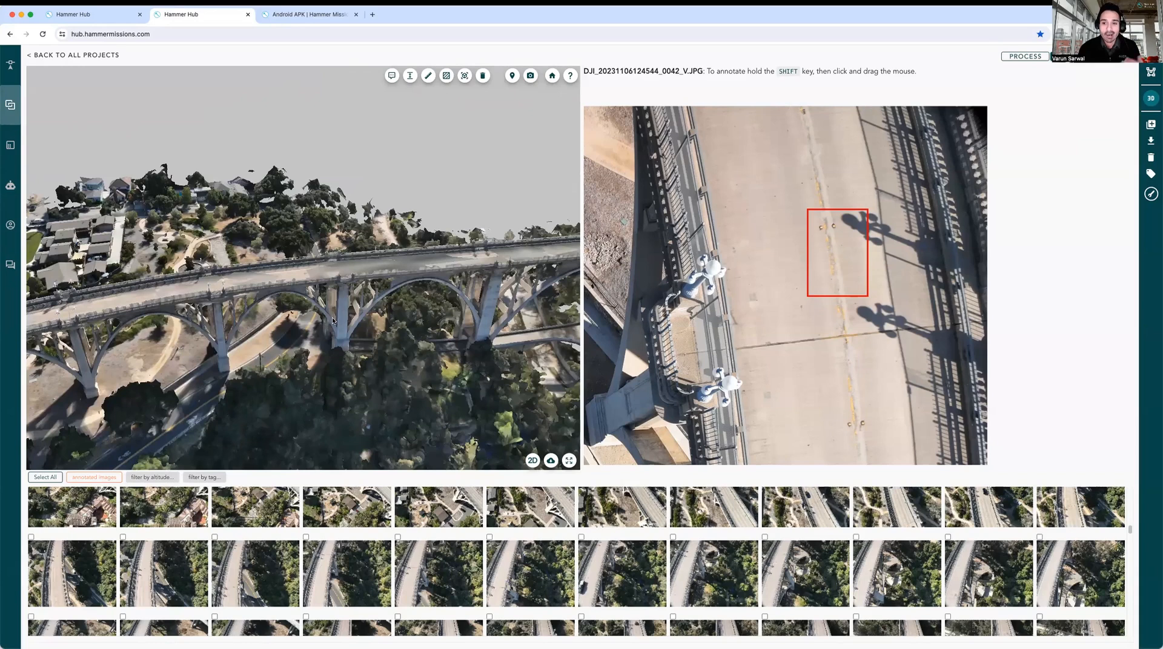
{"action": "left_click_drag", "start_coordinate": [349, 309], "coordinate": [380, 353]}
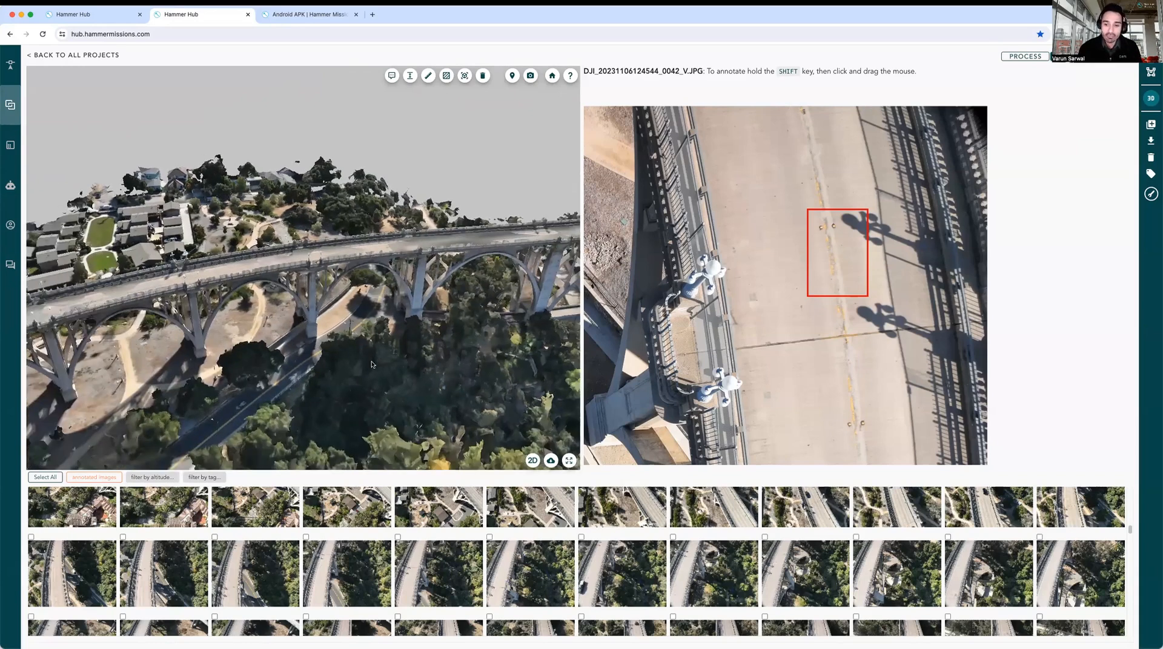